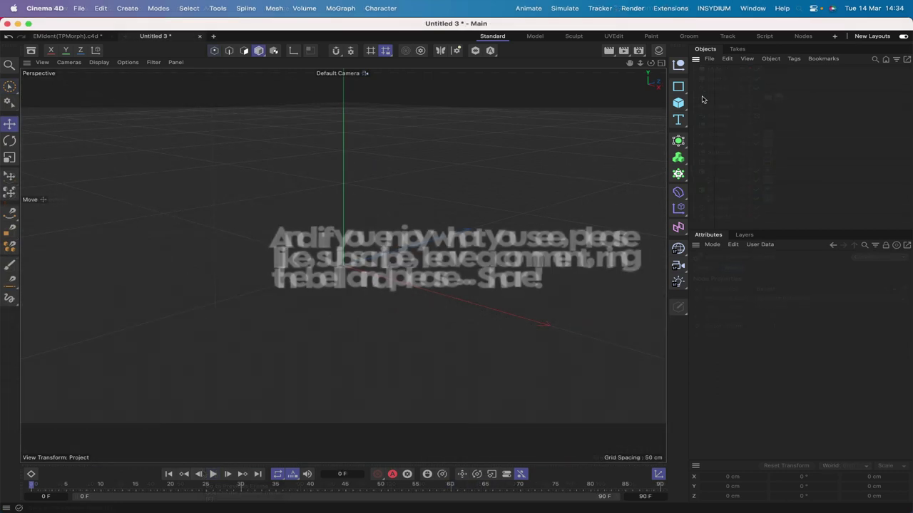
# Create a text spline, change its text to 'EM', and set the font to Copperplate
pyautogui.click(678, 121)
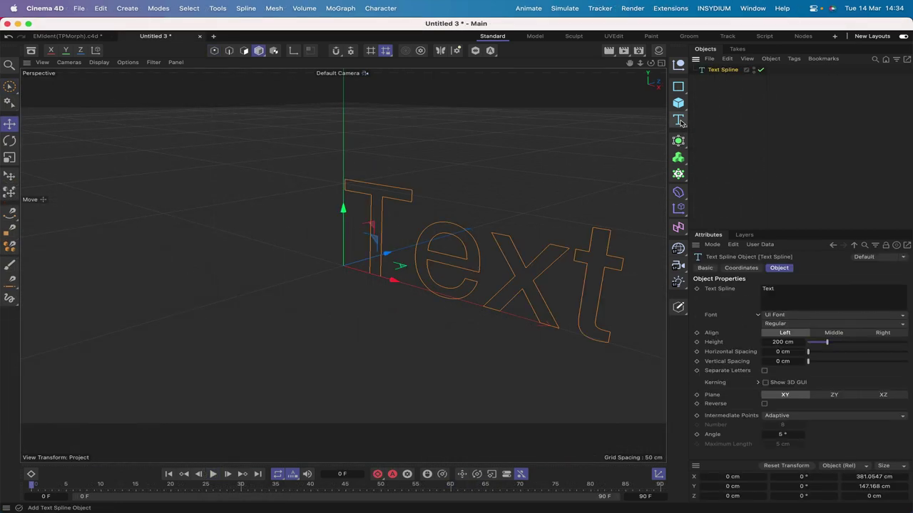
pyautogui.doubleClick(780, 289)
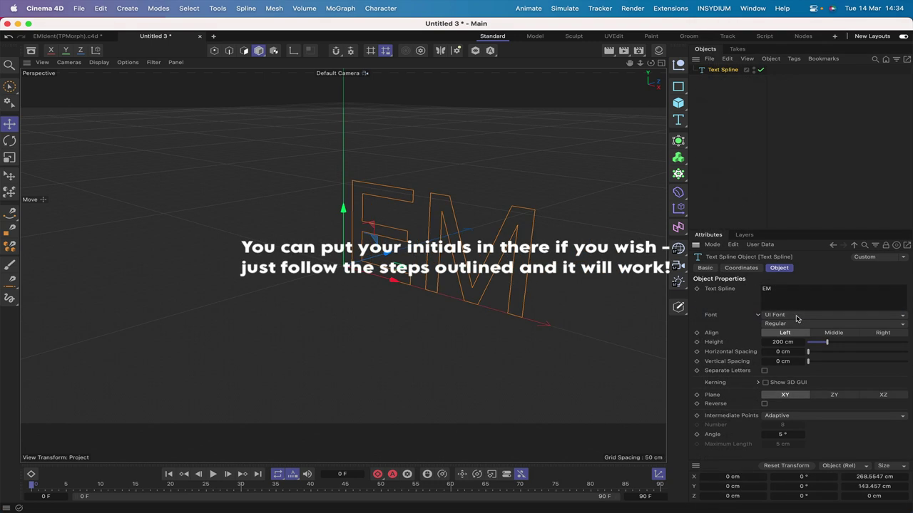
pyautogui.click(797, 319)
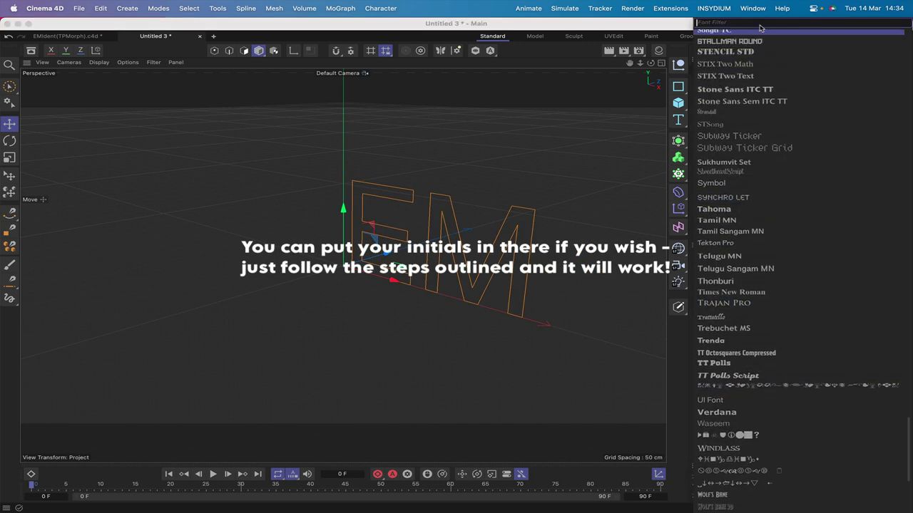
pyautogui.scroll(20, 760, 29)
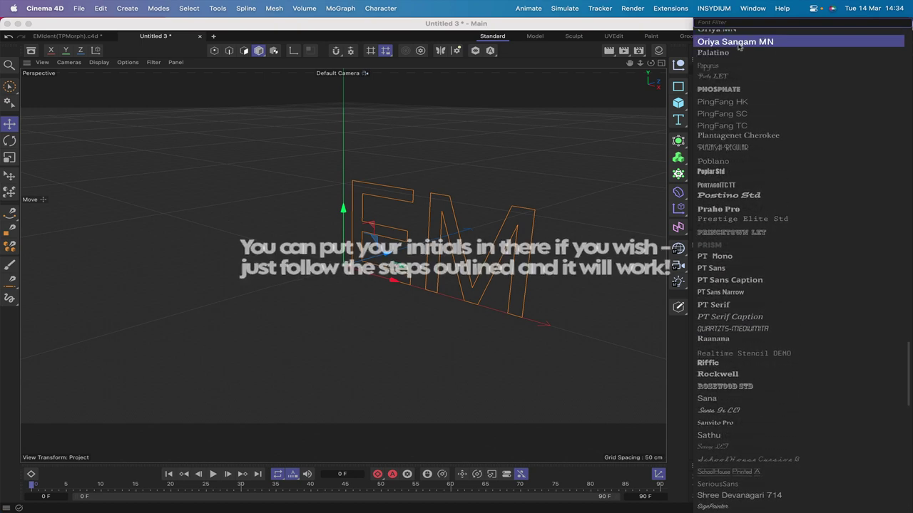
pyautogui.scroll(20, 742, 29)
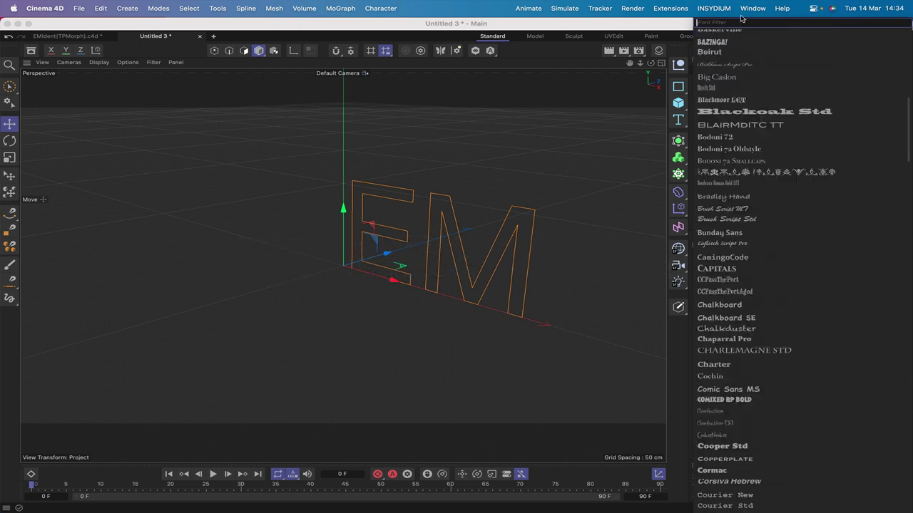
pyautogui.scroll(10, 742, 21)
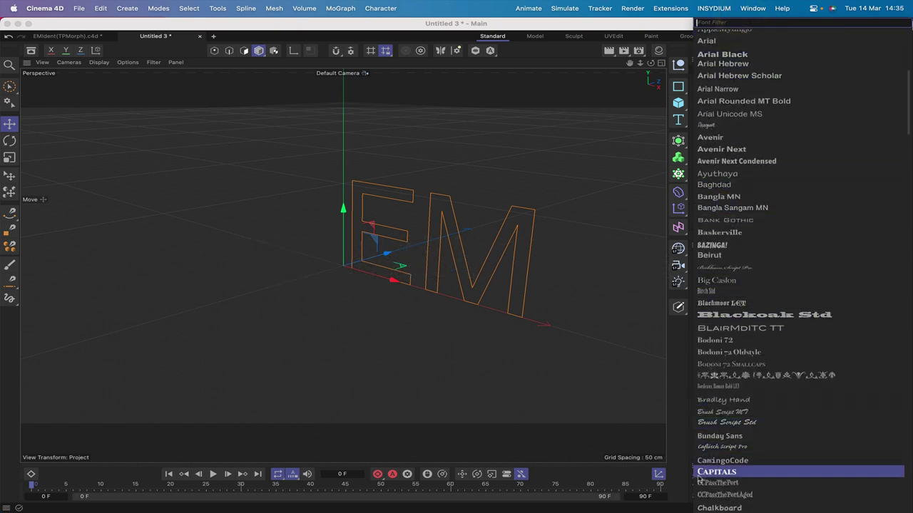
pyautogui.scroll(-10, 700, 478)
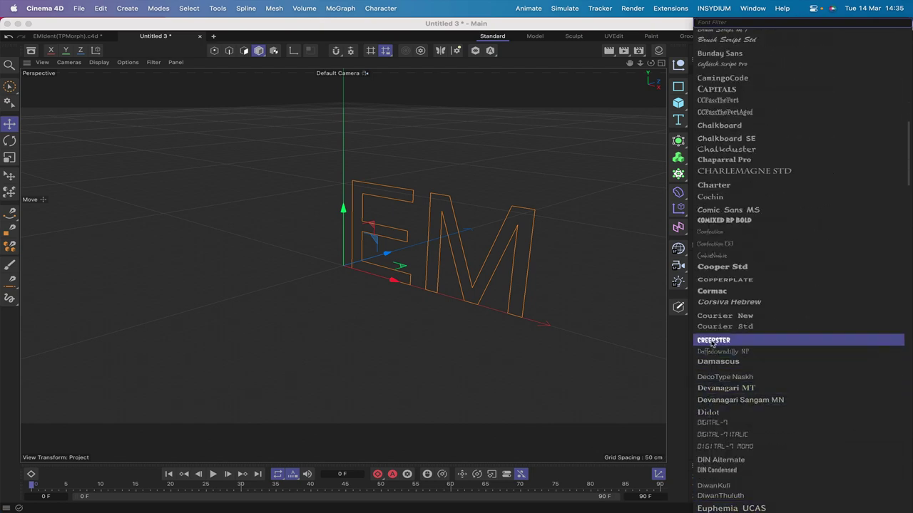
pyautogui.click(707, 281)
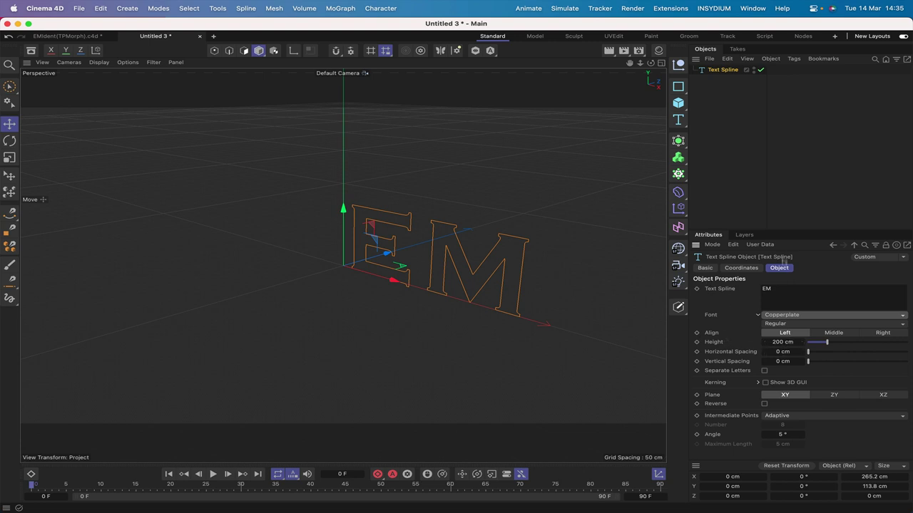
# Enable Separate Letters, make the text editable with C, and pull the E and M splines out of their group
pyautogui.click(764, 372)
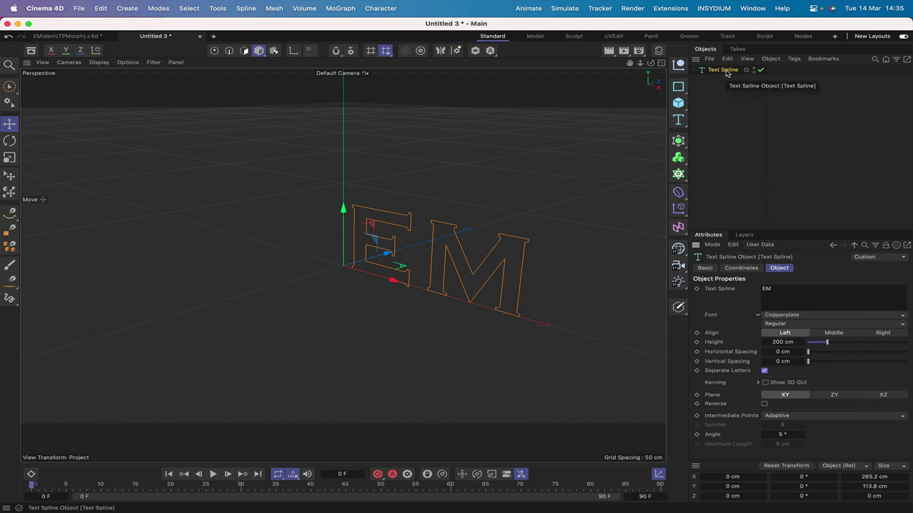
pyautogui.press('c')
pyautogui.click(693, 71)
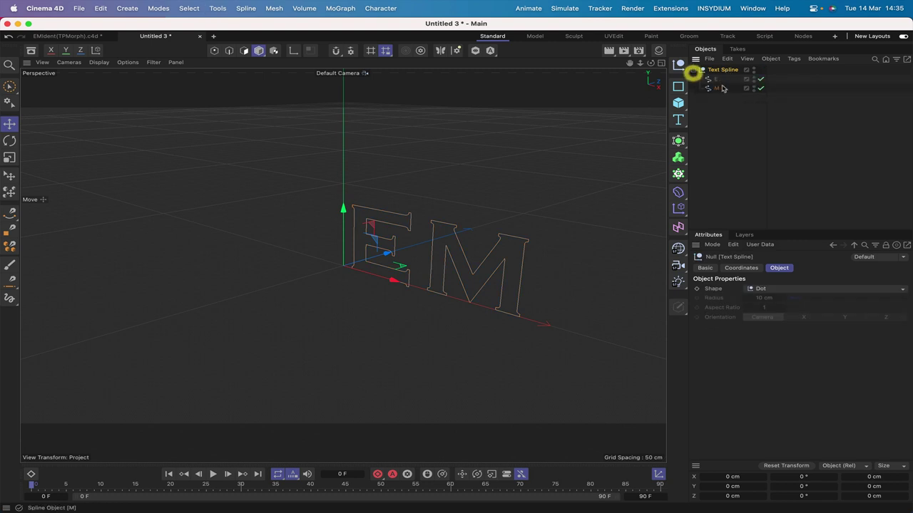
pyautogui.click(708, 86)
pyautogui.moveTo(705, 102); pyautogui.dragTo(719, 76)
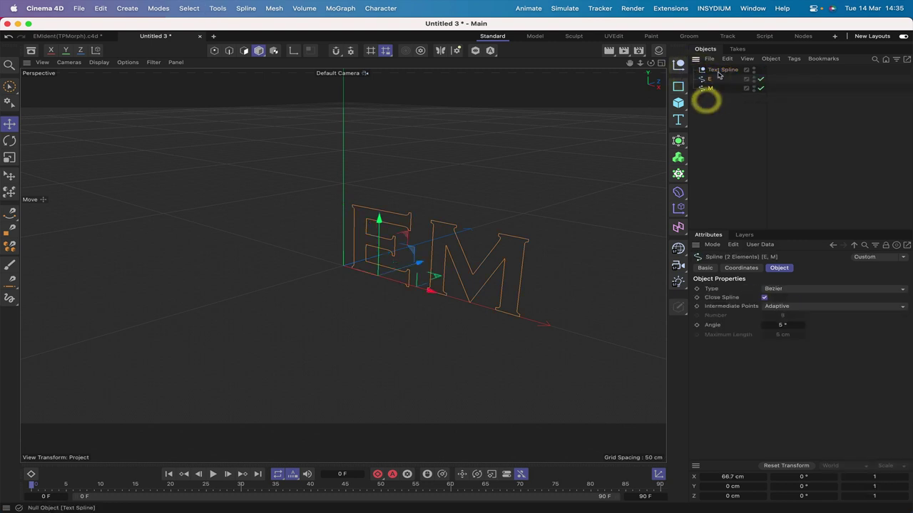
pyautogui.hotkey('shift', 'g')
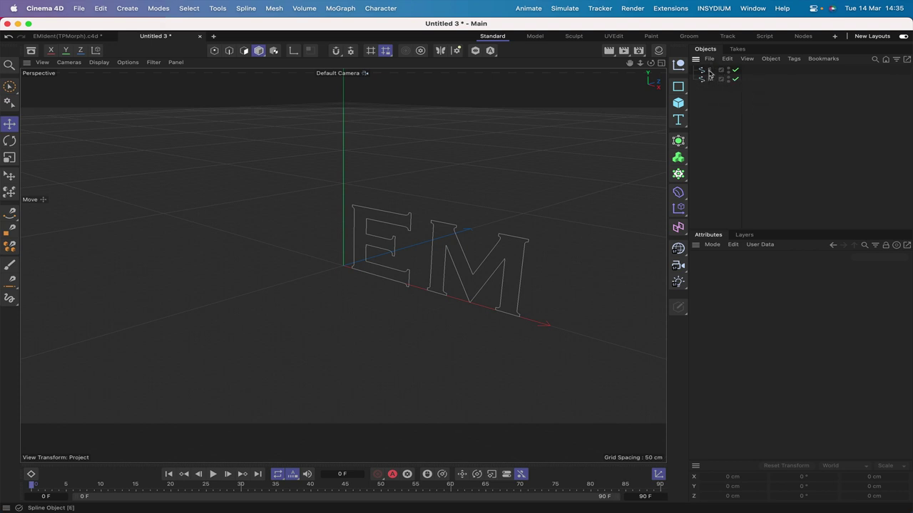
# Rename the letter splines EBase and MBase and select both
pyautogui.doubleClick(710, 71)
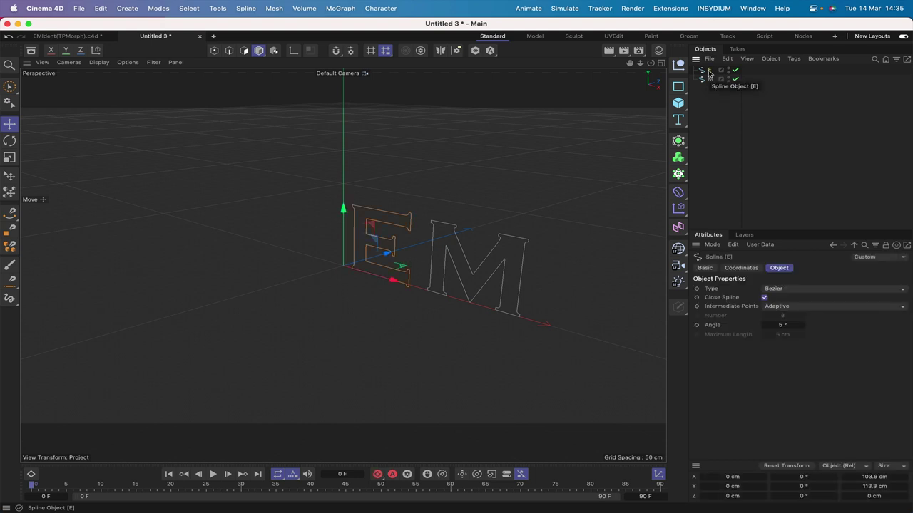
pyautogui.click(725, 68)
pyautogui.write('B')
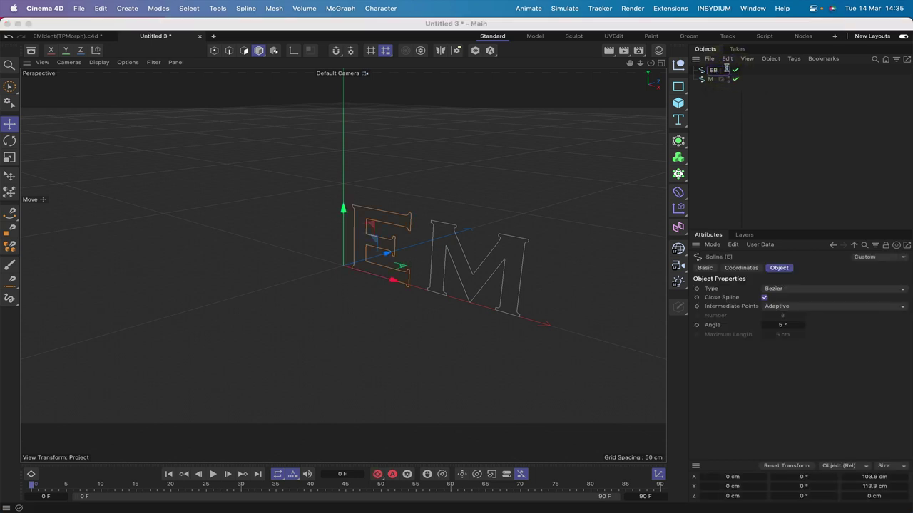
pyautogui.write('ase')
pyautogui.press('Return')
pyautogui.doubleClick(710, 79)
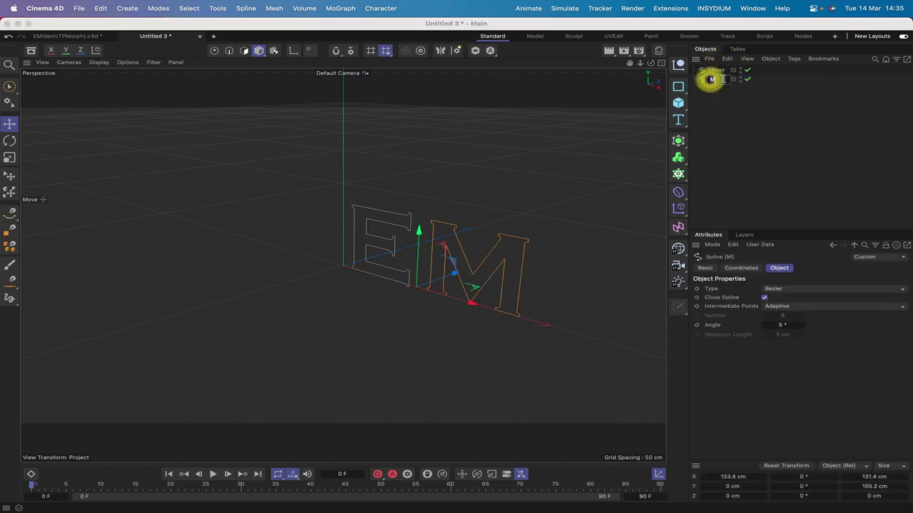
pyautogui.click(718, 78)
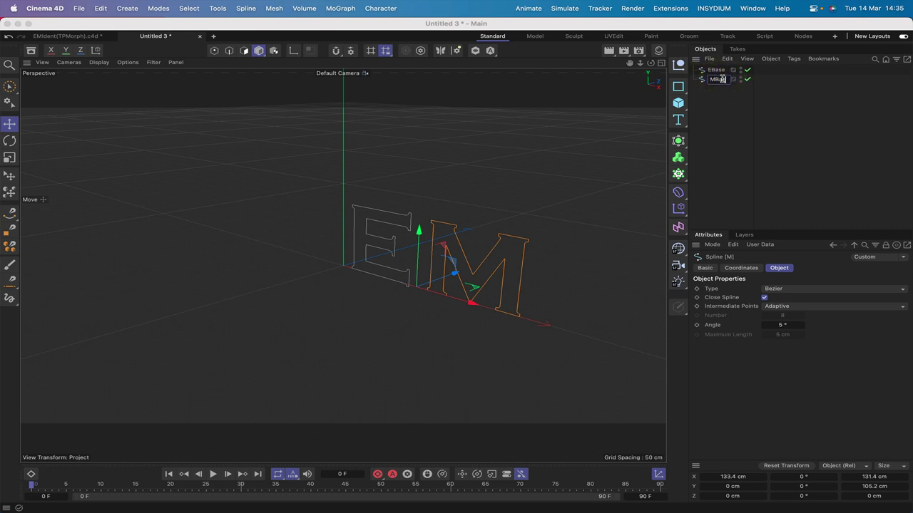
pyautogui.press('Return')
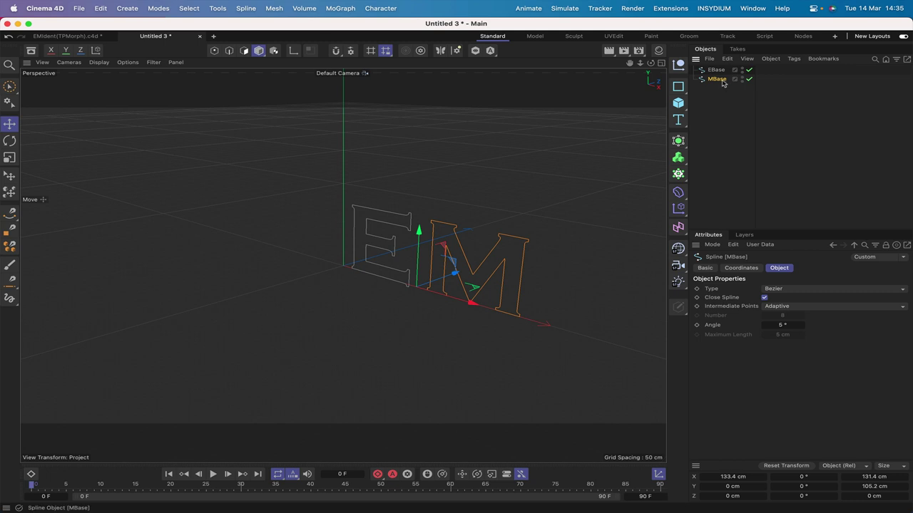
pyautogui.moveTo(714, 60); pyautogui.dragTo(713, 92)
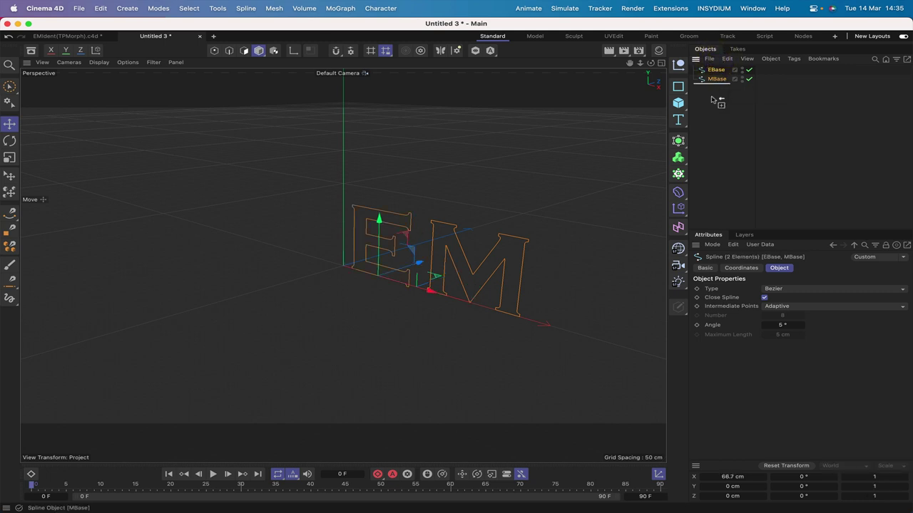
# Rename the duplicated splines ETarget and MTarget, then reselect EBase and MBase
pyautogui.doubleClick(714, 89)
pyautogui.write('EBase')
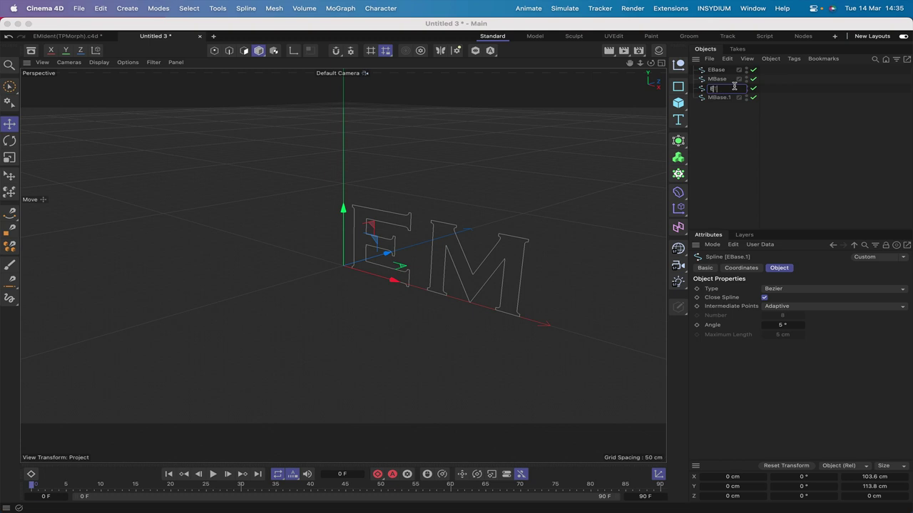
pyautogui.click(720, 98)
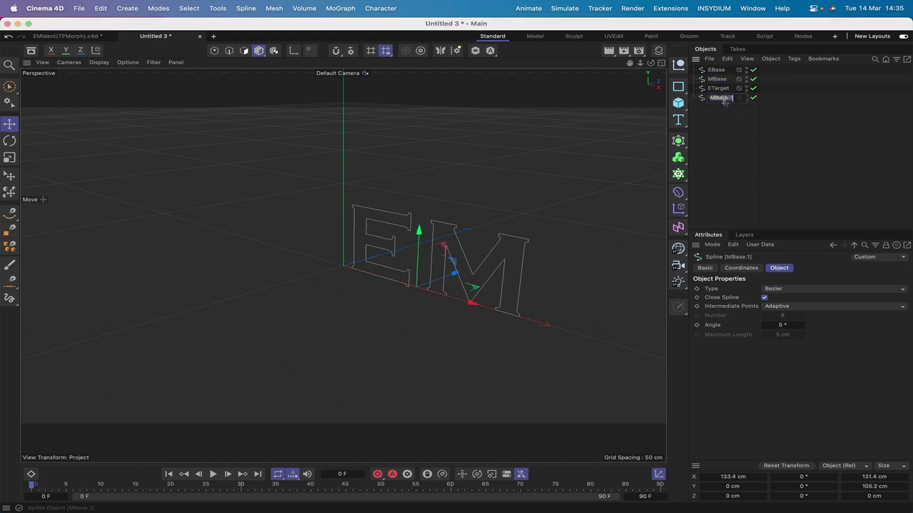
pyautogui.doubleClick(726, 98)
pyautogui.write('MBase')
pyautogui.press('BackSpace')
pyautogui.press('BackSpace')
pyautogui.press('BackSpace')
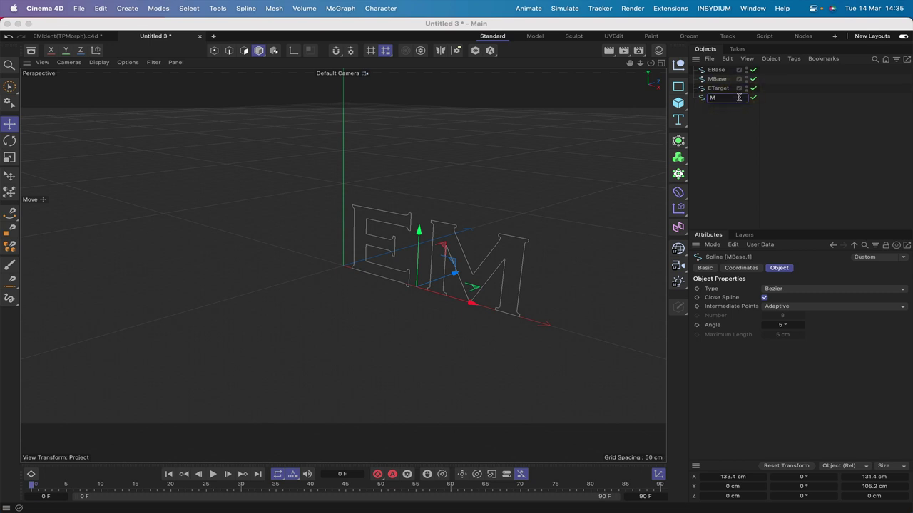
pyautogui.write('Target')
pyautogui.press('Return')
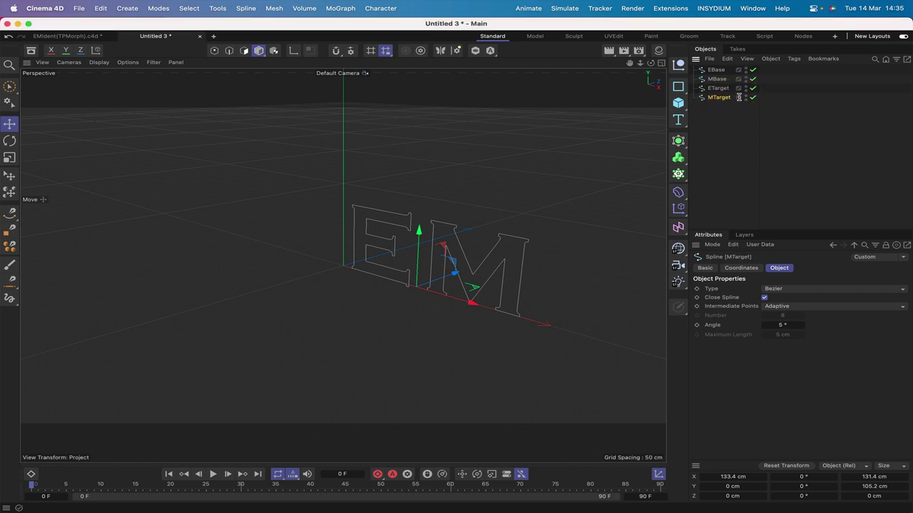
pyautogui.click(715, 69)
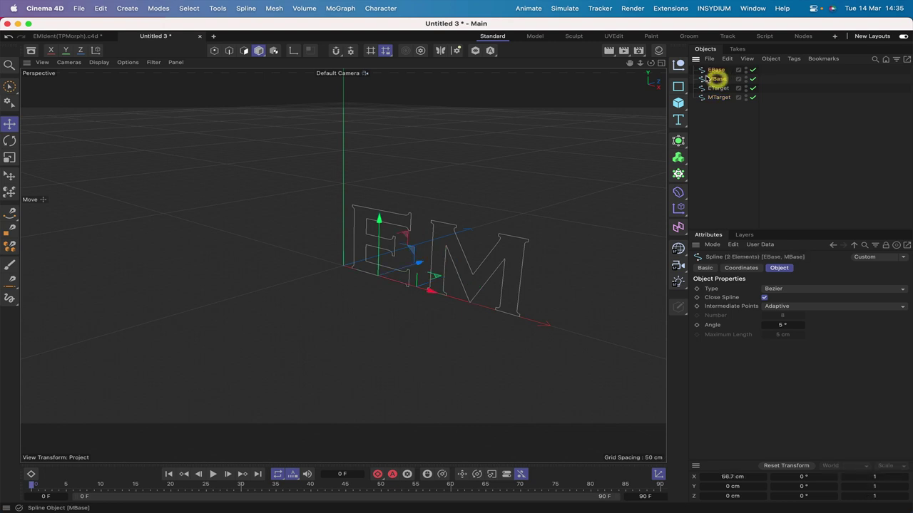
pyautogui.keyDown('shift'); pyautogui.click(717, 79); pyautogui.keyUp('shift')
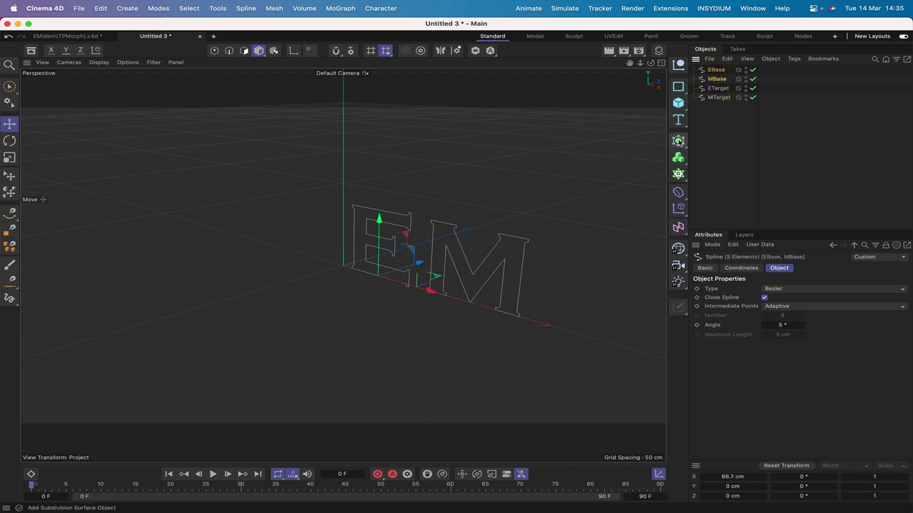
# Wrap EBase and MBase in Extrude generators to make solid letters
pyautogui.click(678, 140)
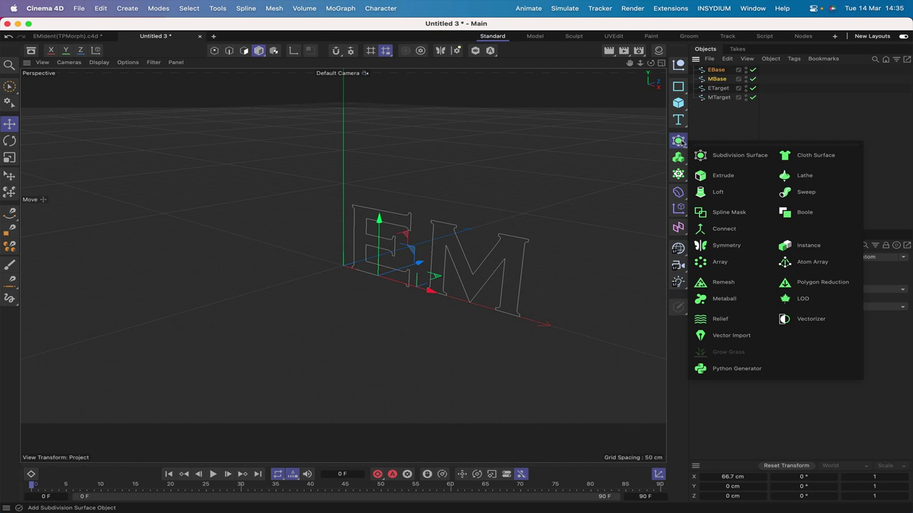
pyautogui.click(715, 177)
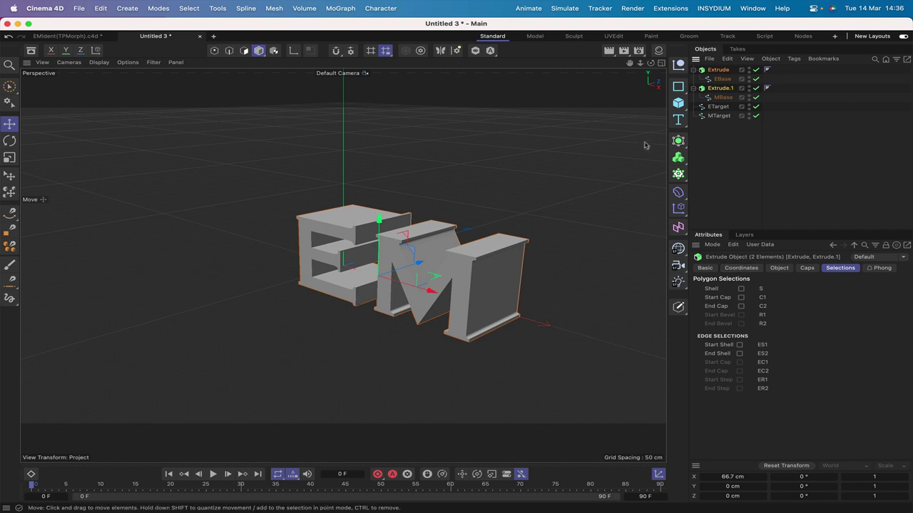
pyautogui.moveTo(650, 63); pyautogui.dragTo(610, 65)
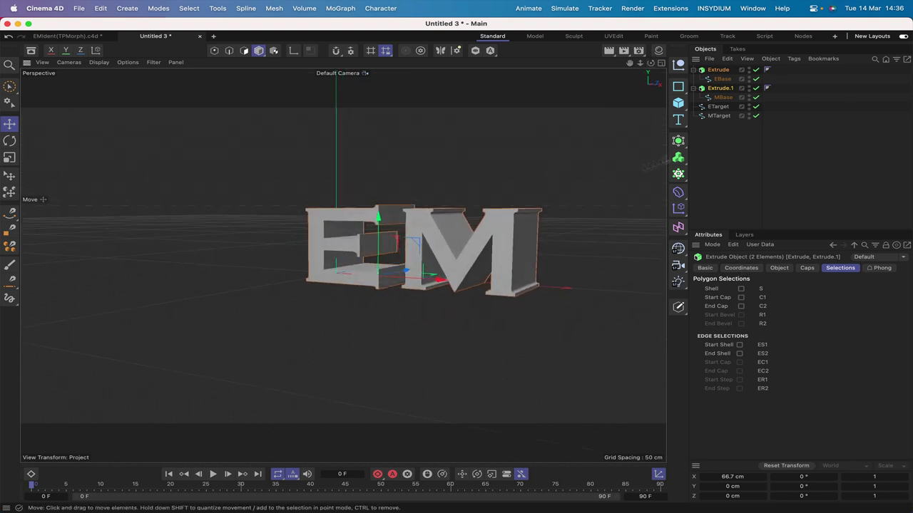
# Give both extrusions a 10 cm offset and 1 cm bevel size, then reselect EBase and MBase
pyautogui.click(720, 70)
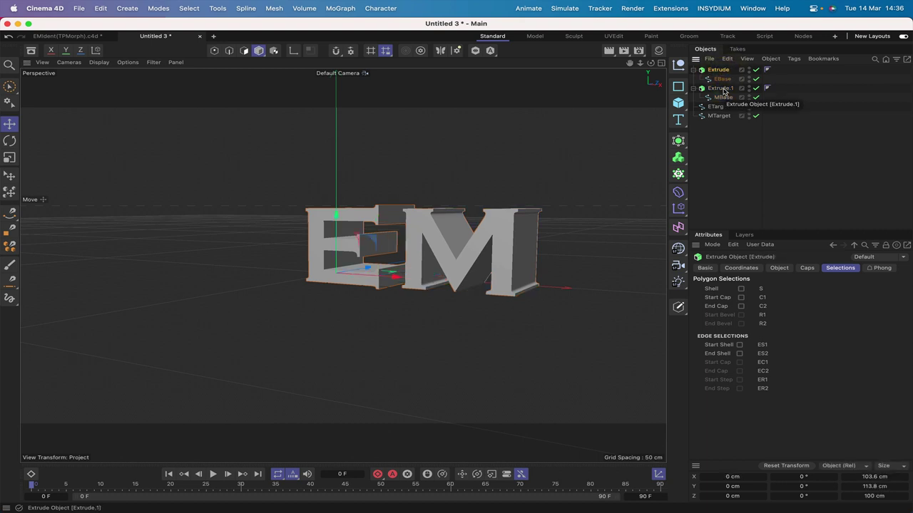
pyautogui.keyDown('shift'); pyautogui.click(720, 87); pyautogui.keyUp('shift')
pyautogui.click(778, 267)
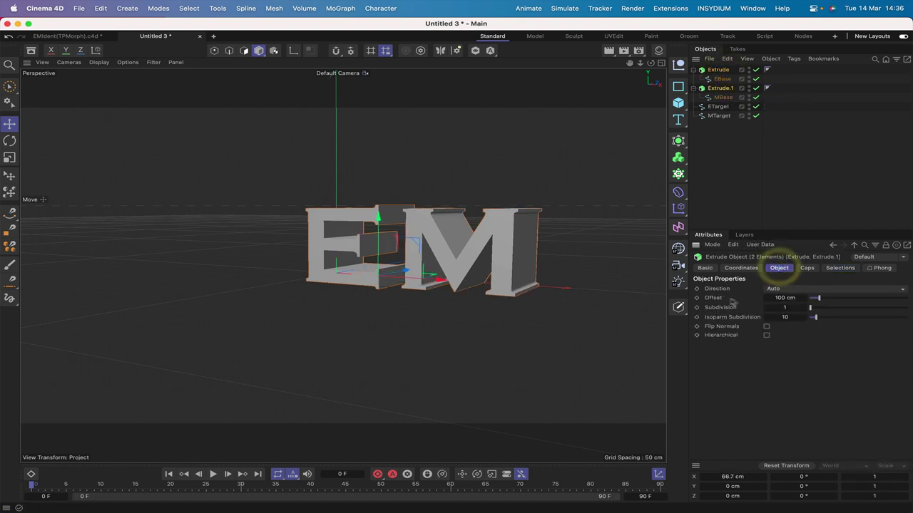
pyautogui.doubleClick(782, 298)
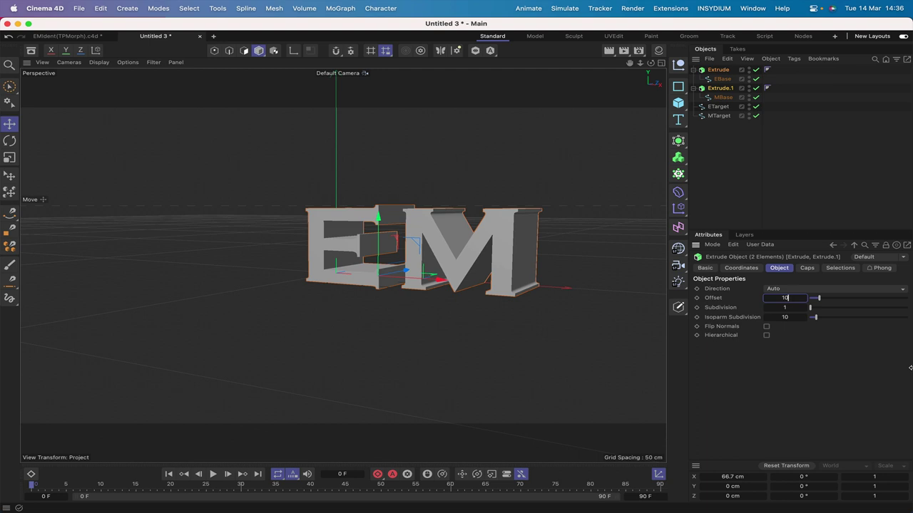
pyautogui.press('Return')
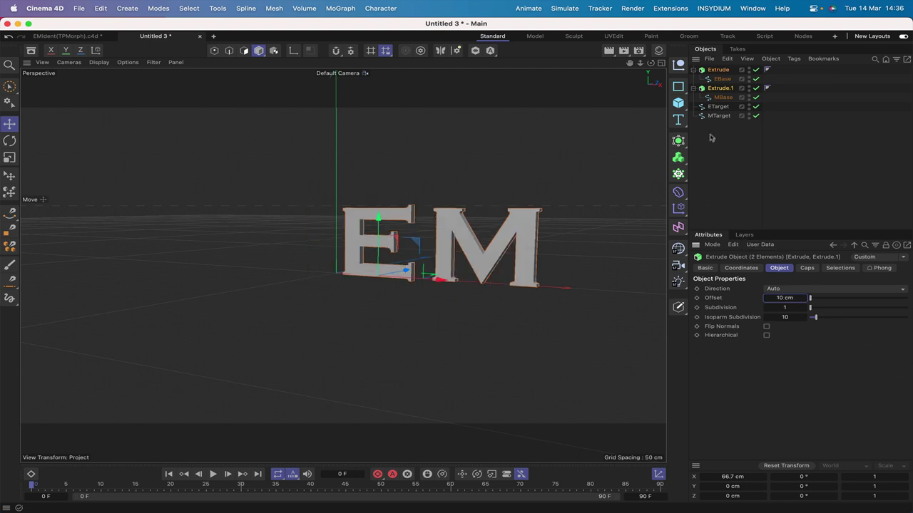
pyautogui.click(804, 268)
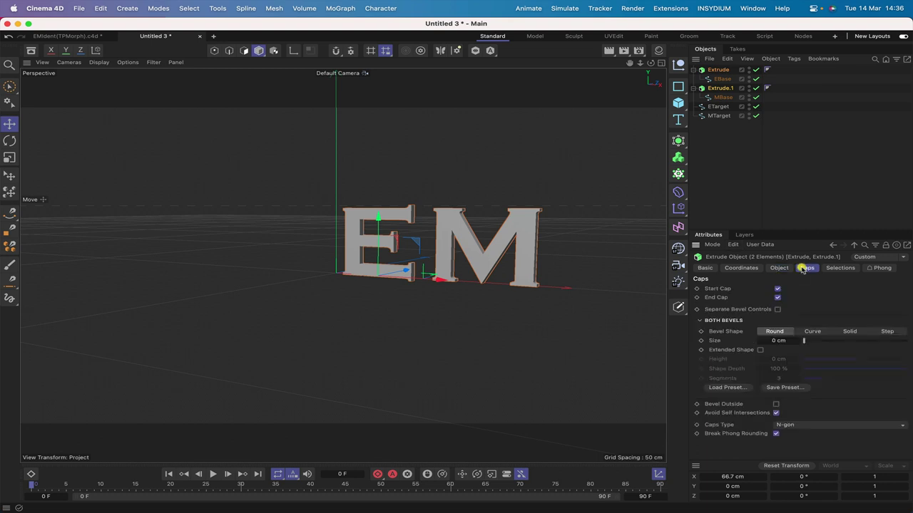
pyautogui.click(770, 341)
pyautogui.write('1')
pyautogui.press('Return')
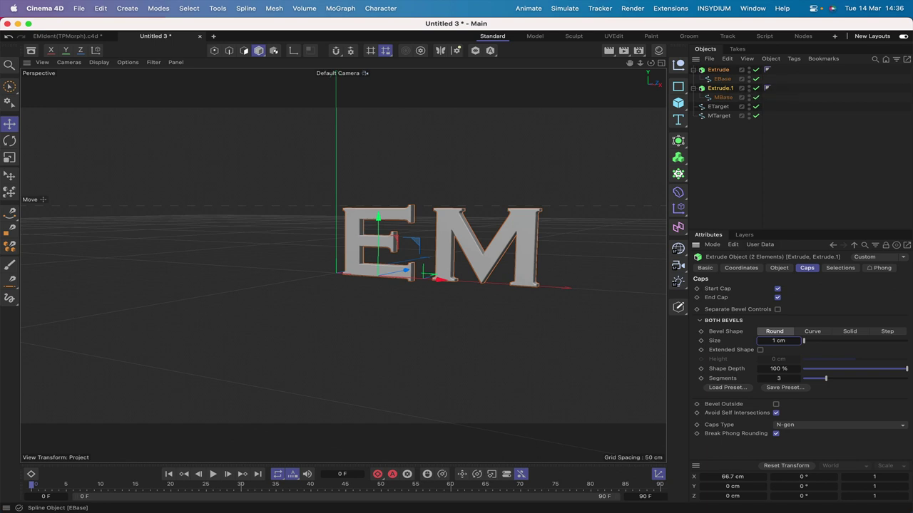
pyautogui.click(722, 78)
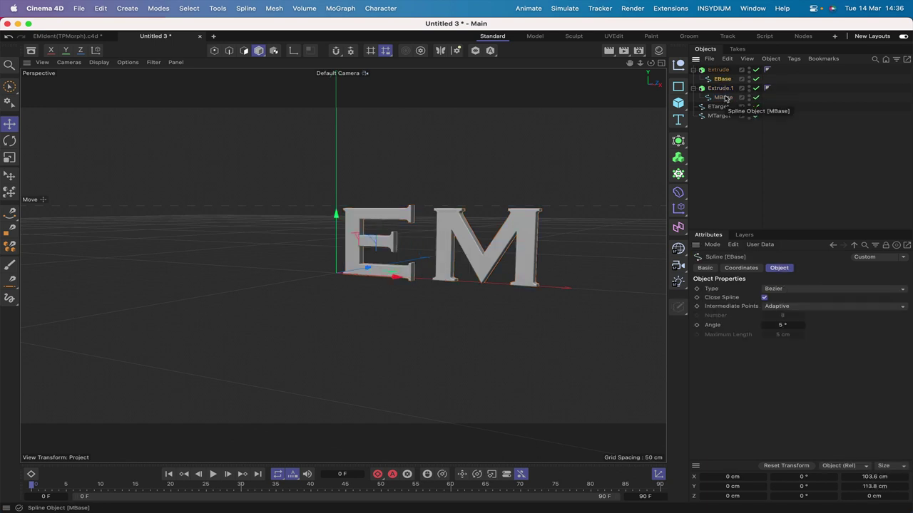
pyautogui.keyDown('shift'); pyautogui.click(723, 97); pyautogui.keyUp('shift')
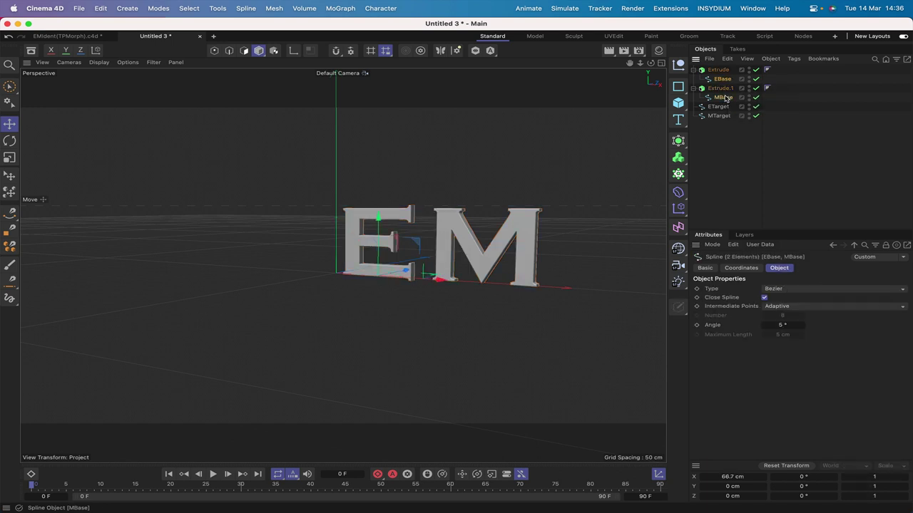
# Set the spline type to Linear for EBase/MBase and ETarget/MTarget
pyautogui.click(776, 289)
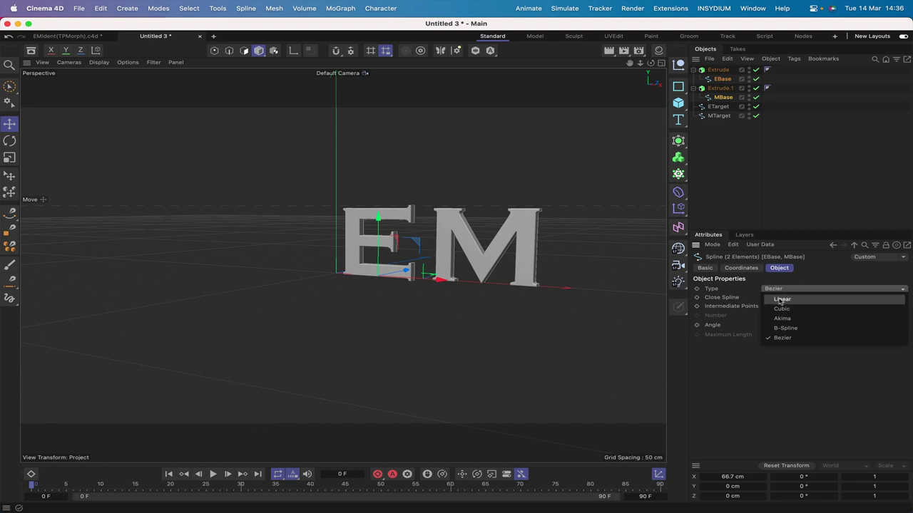
pyautogui.click(782, 300)
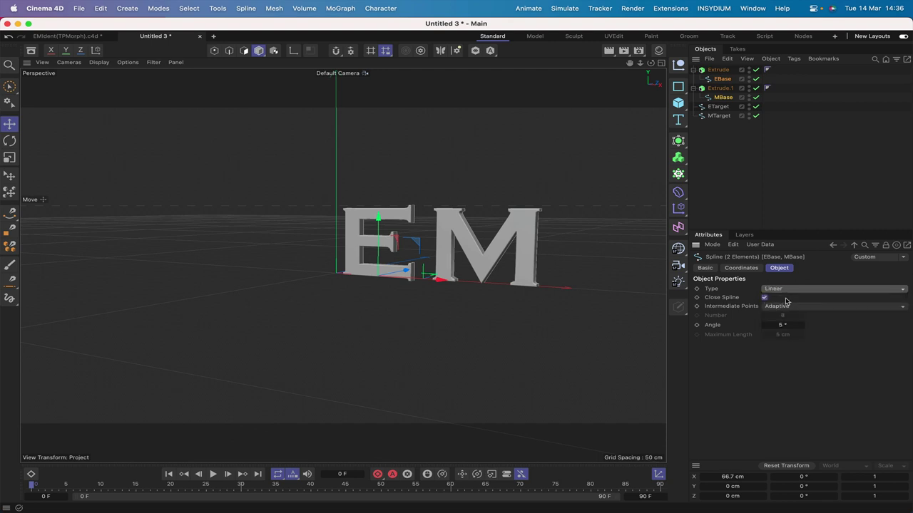
pyautogui.click(718, 107)
pyautogui.keyDown('shift'); pyautogui.click(718, 116); pyautogui.keyUp('shift')
pyautogui.click(775, 289)
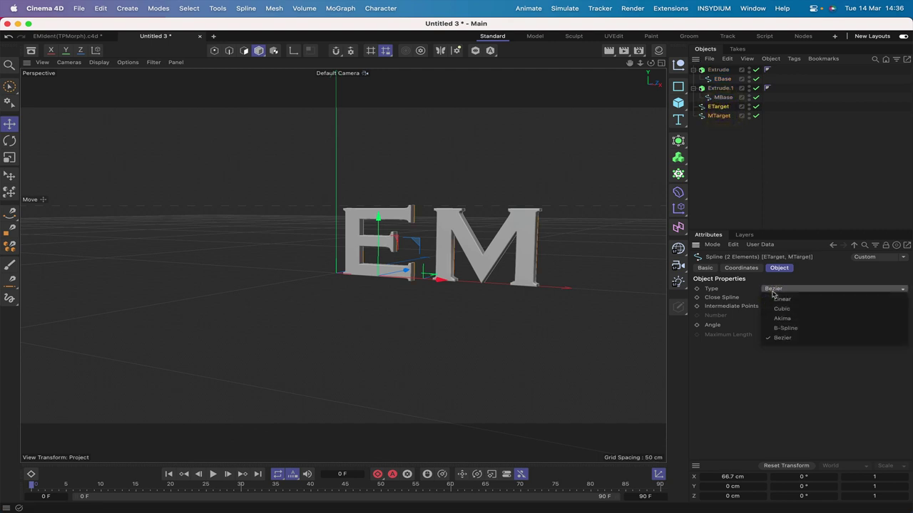
pyautogui.click(785, 299)
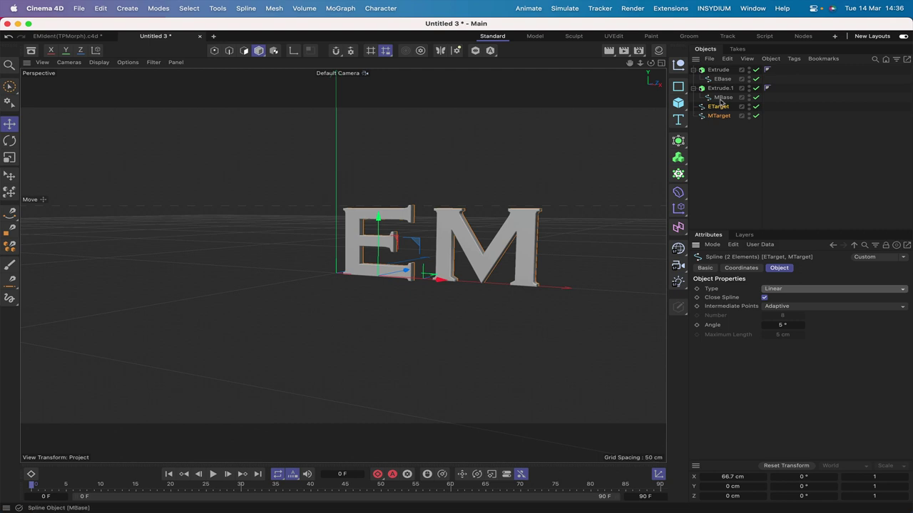
# Disable both Extrude objects so only the letter outlines remain
pyautogui.click(756, 69)
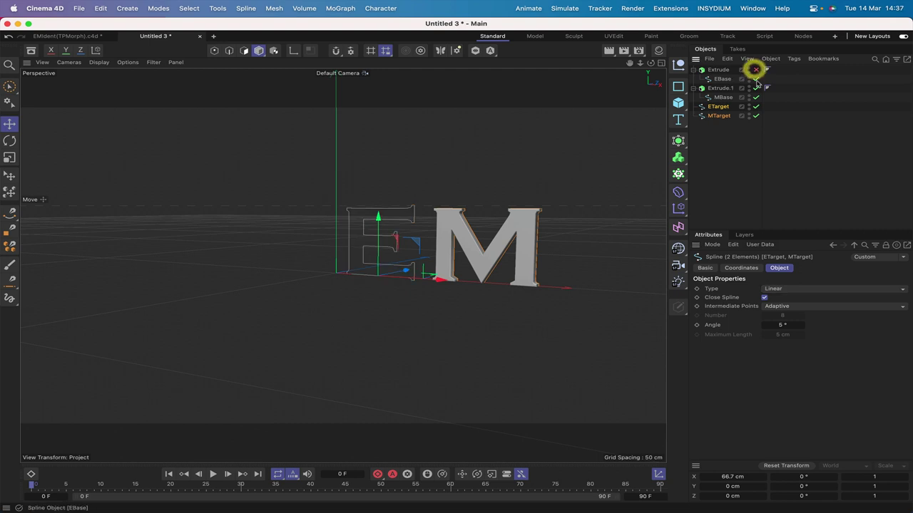
pyautogui.click(755, 88)
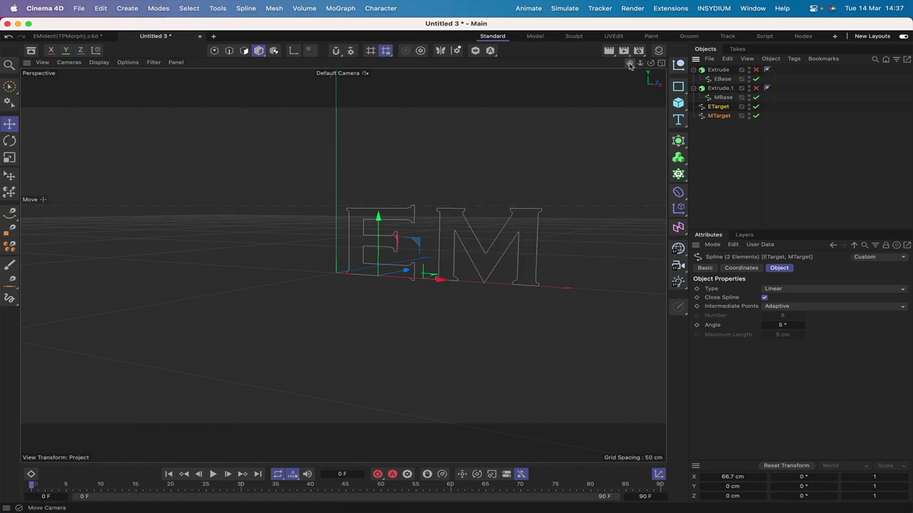
pyautogui.moveTo(630, 63); pyautogui.dragTo(630, 66)
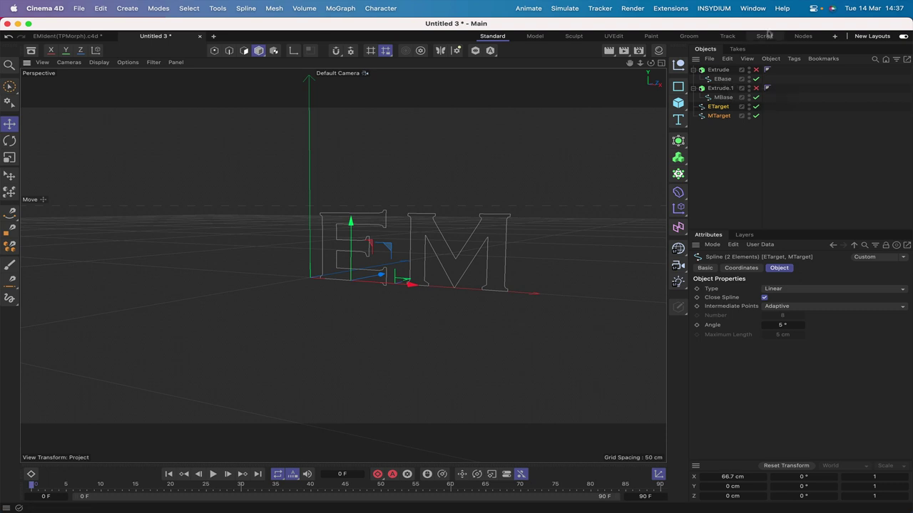
pyautogui.click(752, 8)
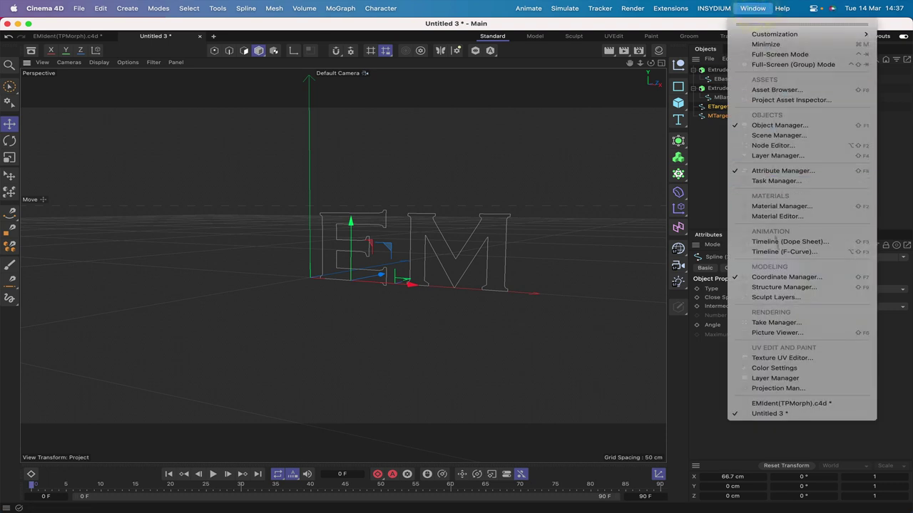
pyautogui.click(782, 287)
pyautogui.moveTo(761, 174); pyautogui.dragTo(694, 172)
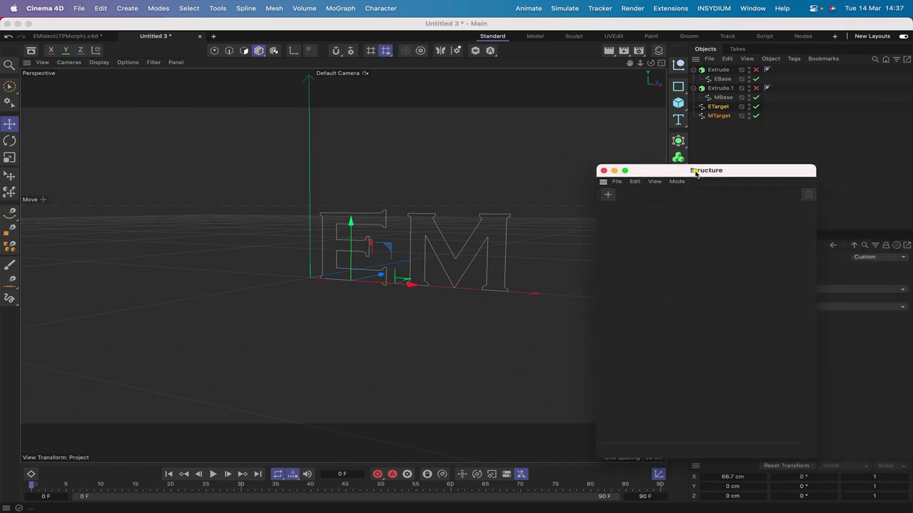
pyautogui.click(716, 138)
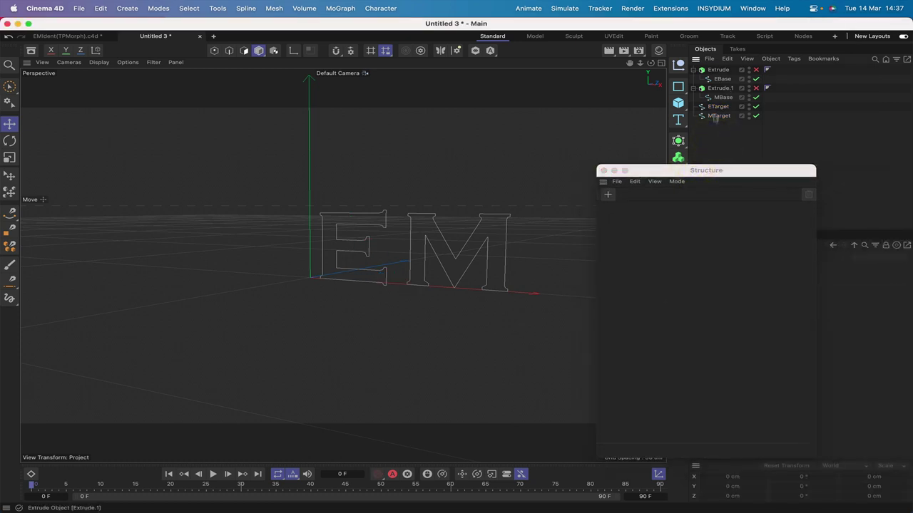
pyautogui.click(713, 108)
pyautogui.click(627, 232)
pyautogui.scroll(-3, 627, 232)
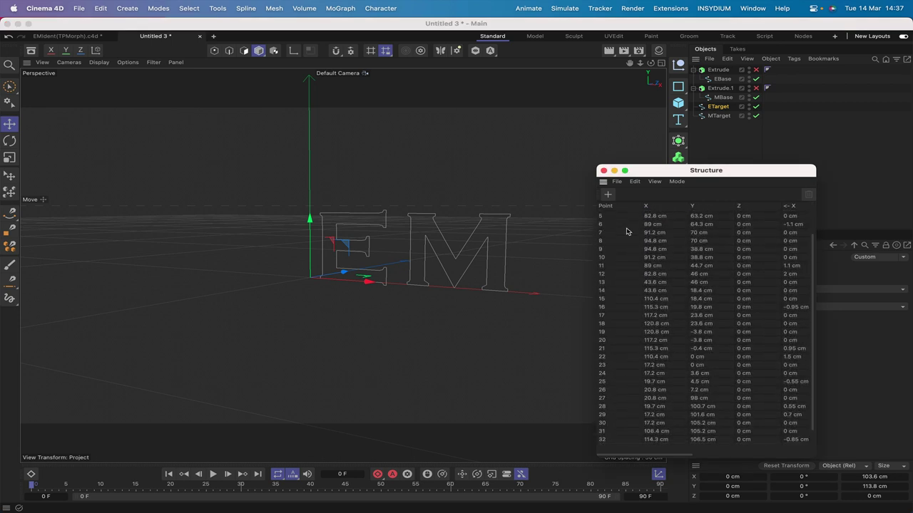
pyautogui.scroll(3, 627, 232)
pyautogui.scroll(-3, 614, 246)
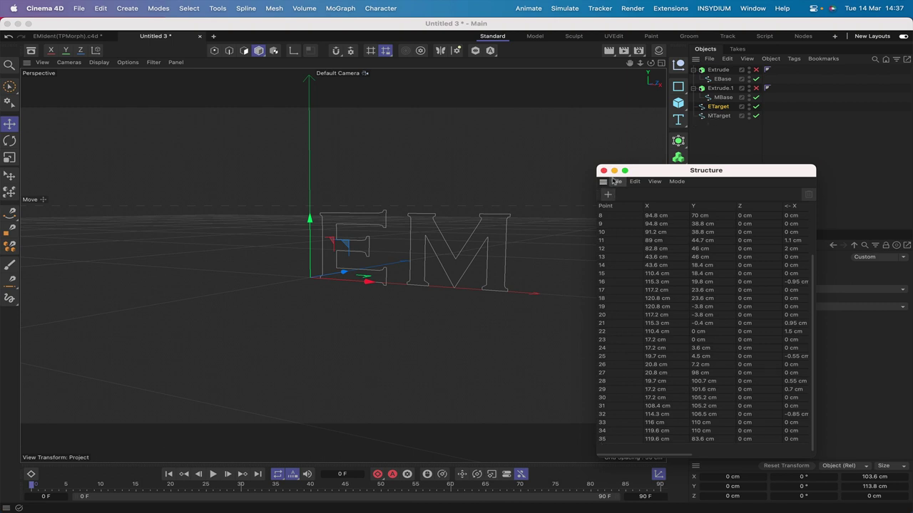
pyautogui.click(717, 118)
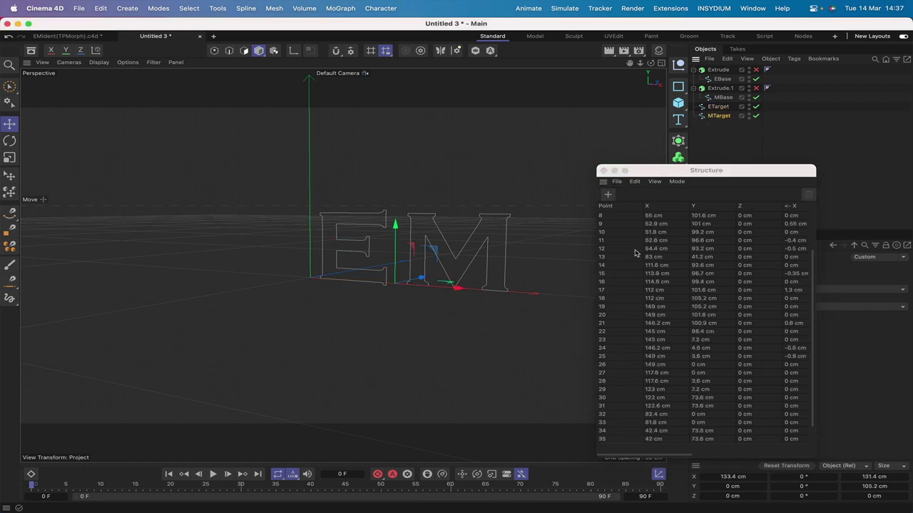
pyautogui.click(621, 212)
pyautogui.scroll(-2, 608, 353)
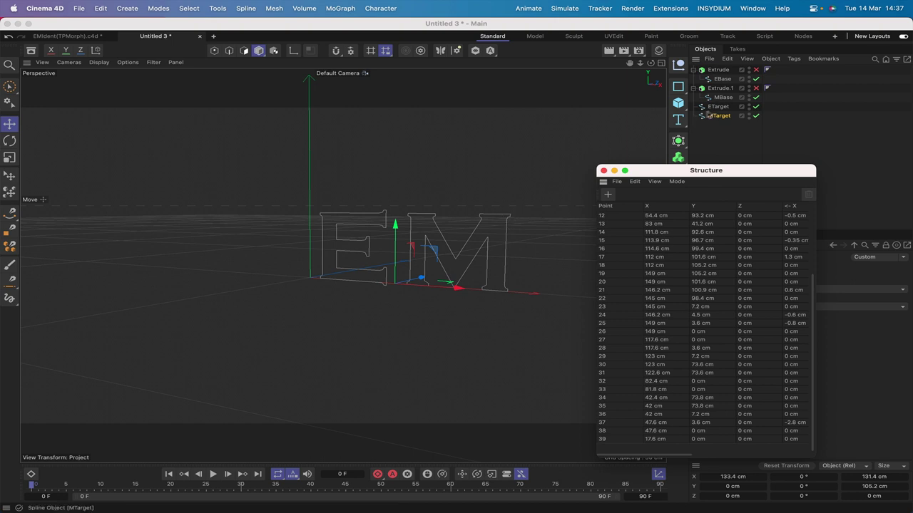
pyautogui.click(602, 172)
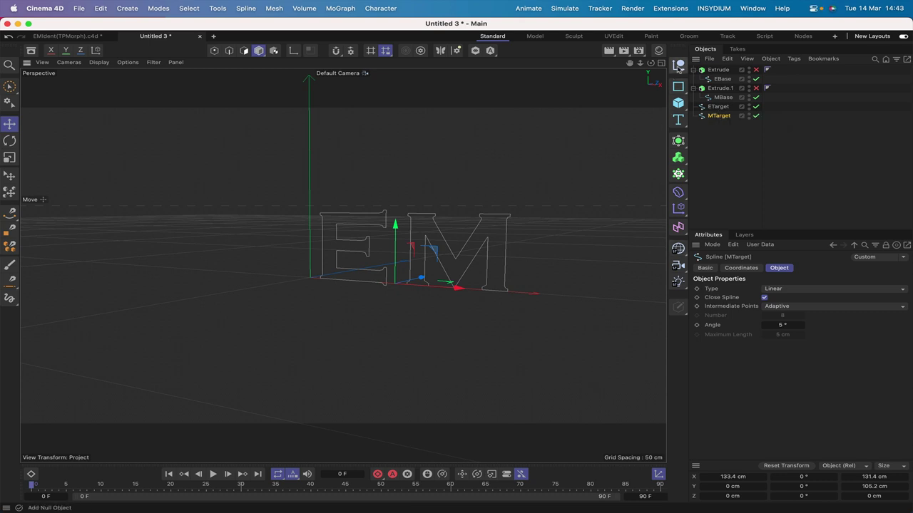
# Add a null object named Xpresso
pyautogui.click(678, 64)
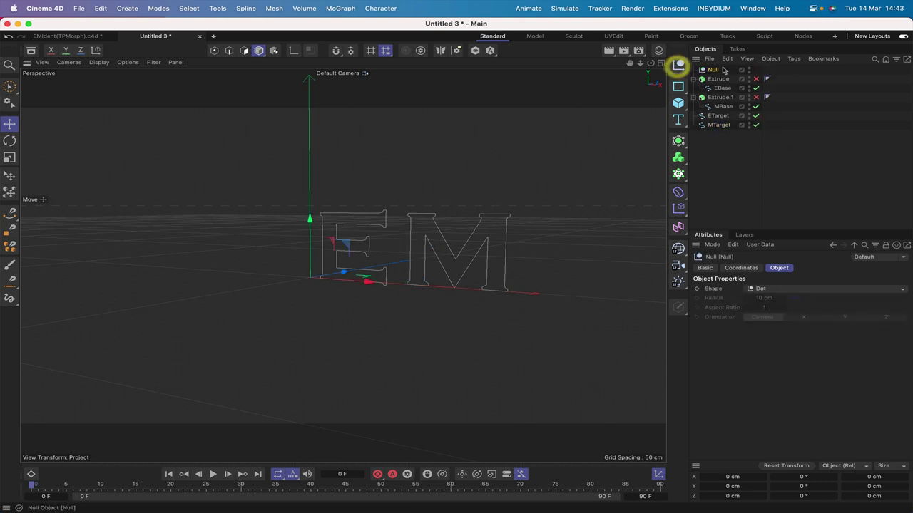
pyautogui.doubleClick(713, 69)
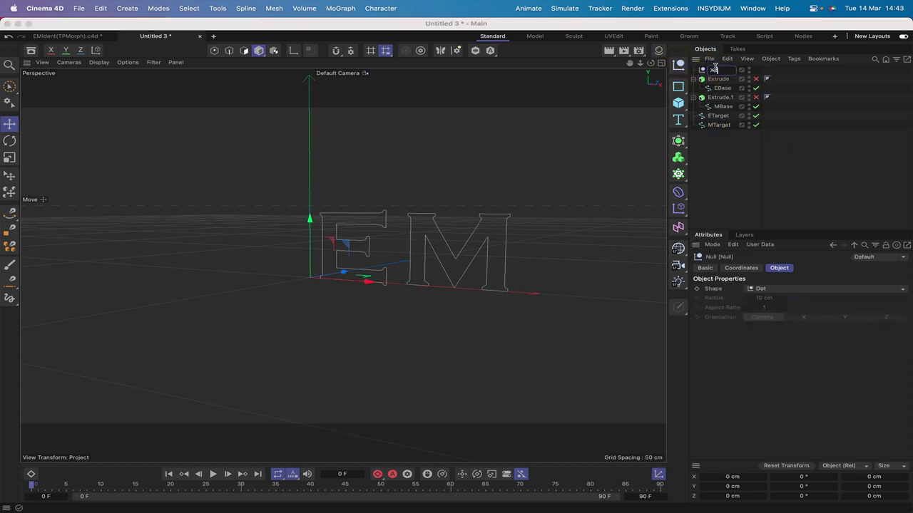
pyautogui.write('Xpresso')
pyautogui.press('Return')
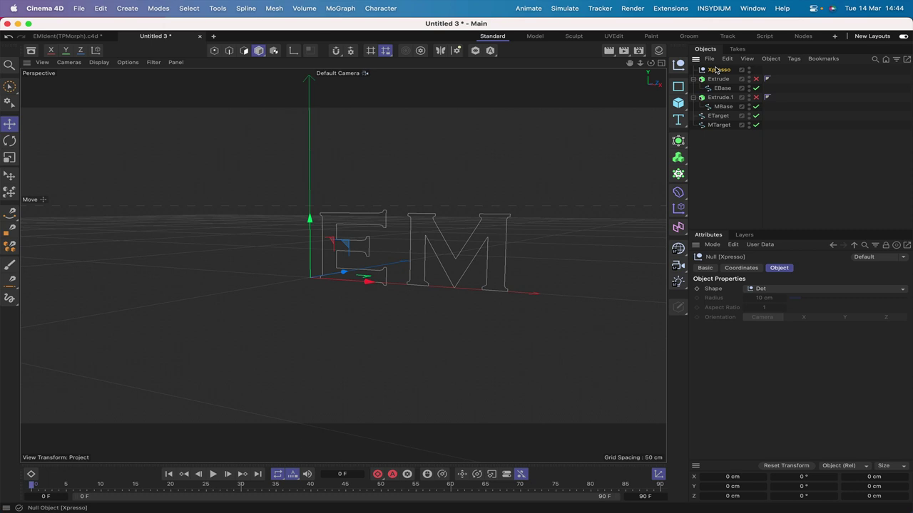
# Add an XPresso tag to the null and shrink its editor to a small window up top
pyautogui.click(793, 59)
pyautogui.moveTo(826, 166)
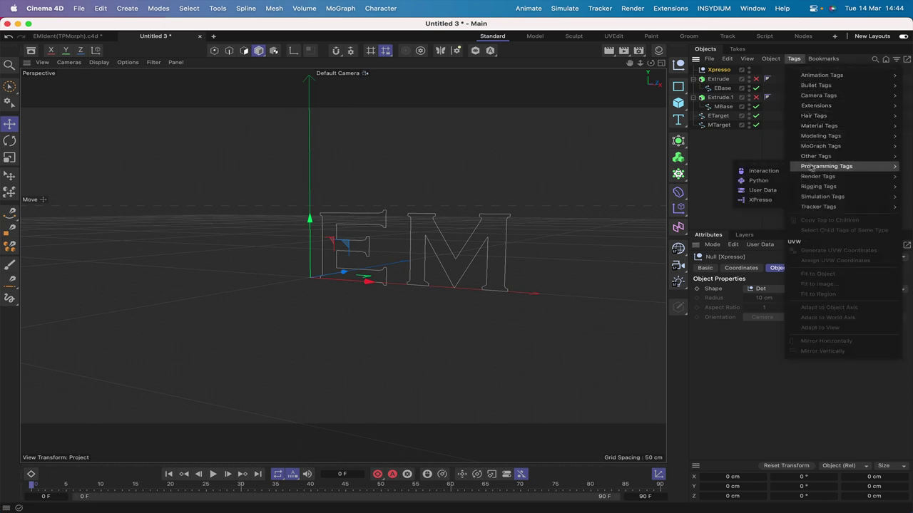
pyautogui.click(760, 203)
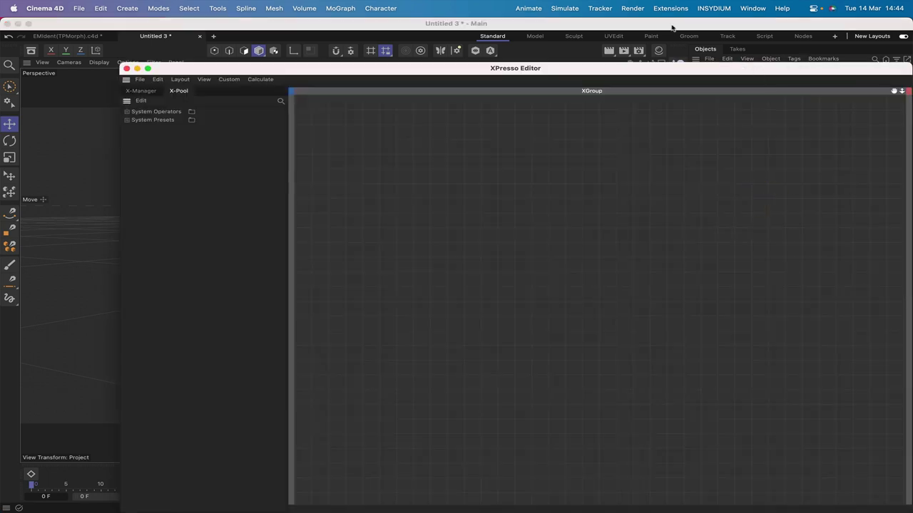
pyautogui.moveTo(690, 69); pyautogui.dragTo(606, 10)
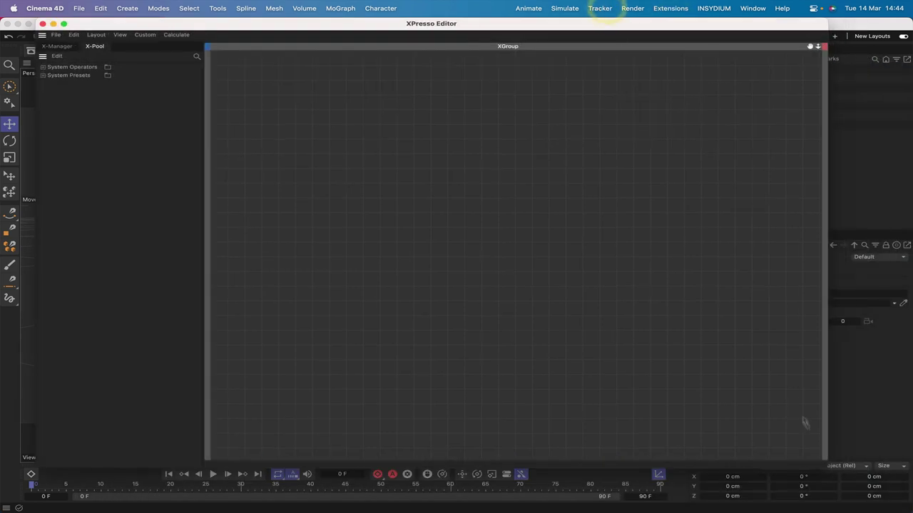
pyautogui.moveTo(827, 467); pyautogui.dragTo(567, 157)
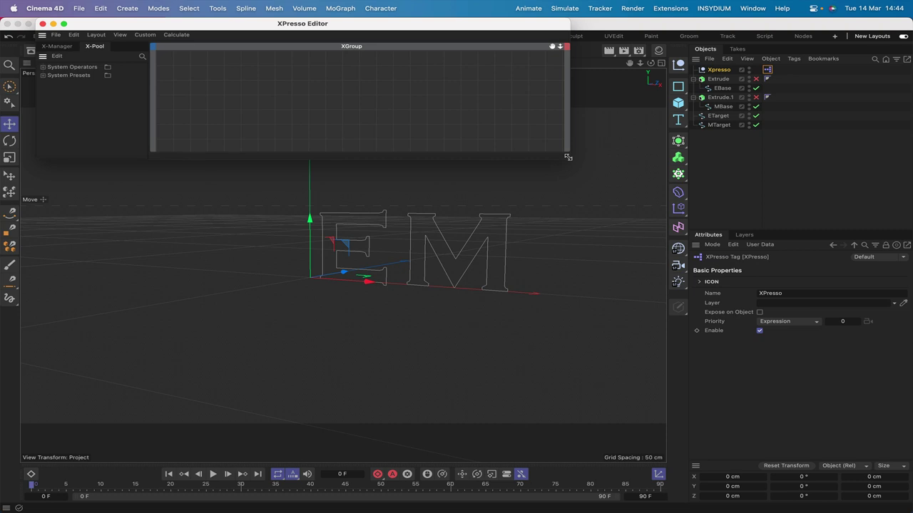
pyautogui.moveTo(525, 25); pyautogui.dragTo(535, 26)
pyautogui.click(535, 26)
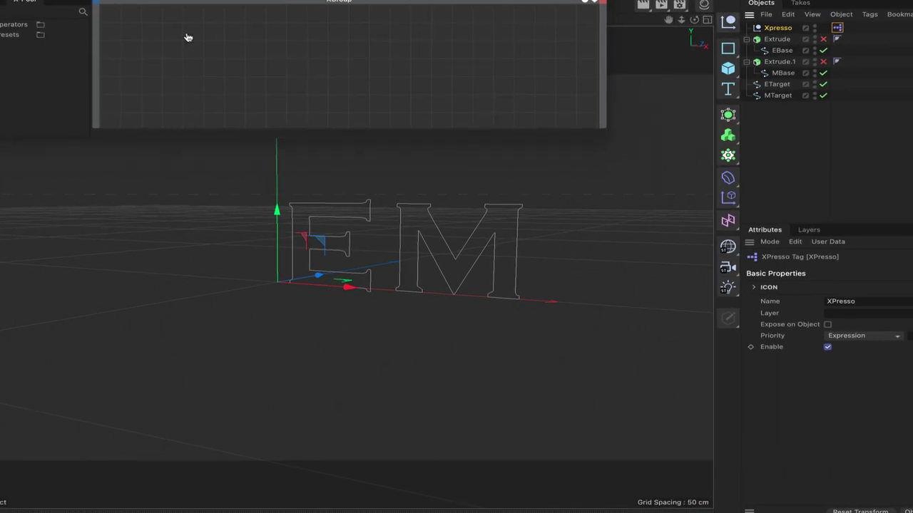
# Add the Xpresso object as a node with Global Position and Global Matrix outputs
pyautogui.moveTo(187, 37); pyautogui.dragTo(161, 27)
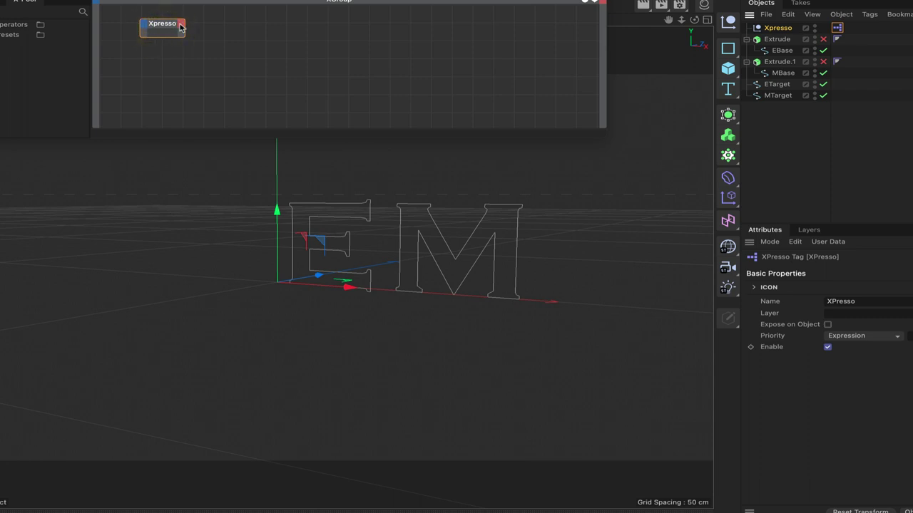
pyautogui.click(180, 27)
pyautogui.moveTo(205, 61)
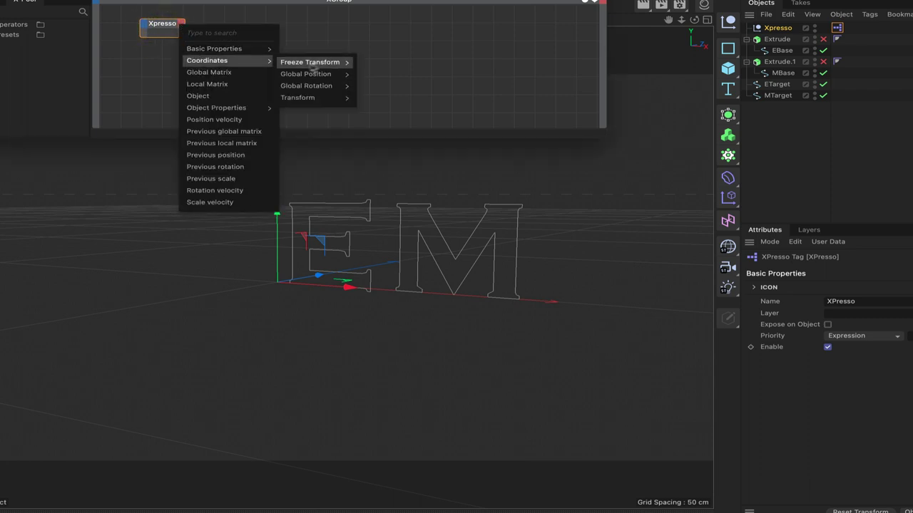
pyautogui.moveTo(326, 74)
pyautogui.click(378, 75)
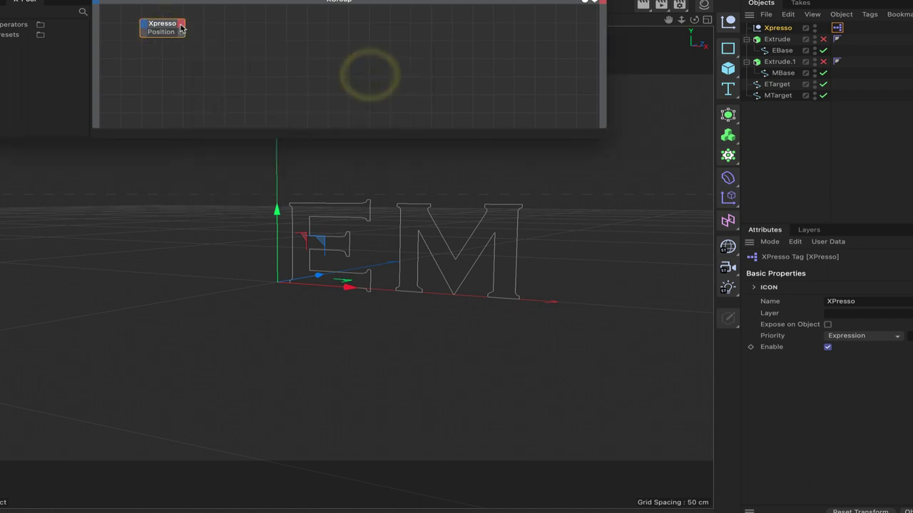
pyautogui.click(181, 28)
pyautogui.click(191, 72)
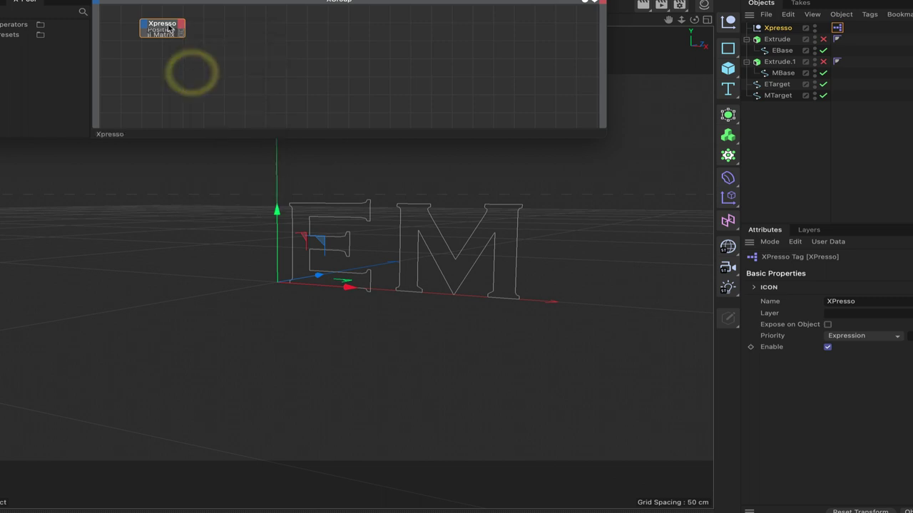
pyautogui.click(162, 24)
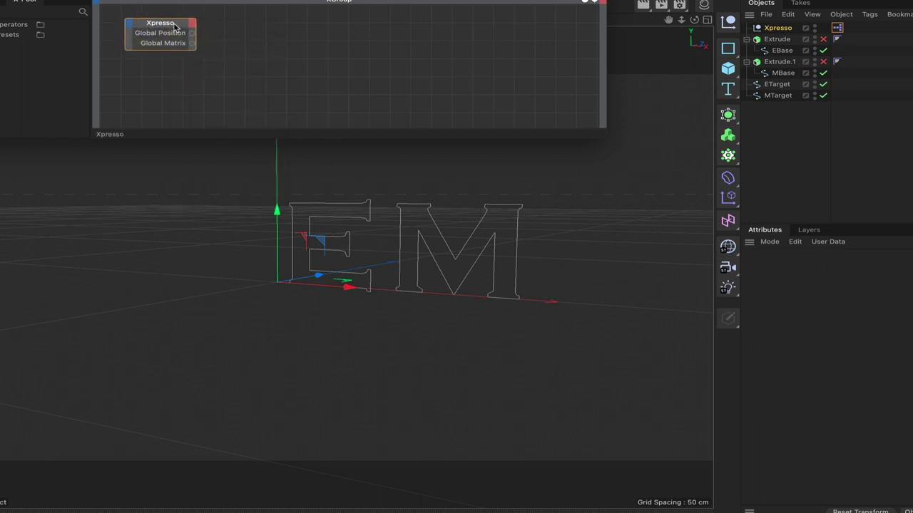
pyautogui.click(175, 23)
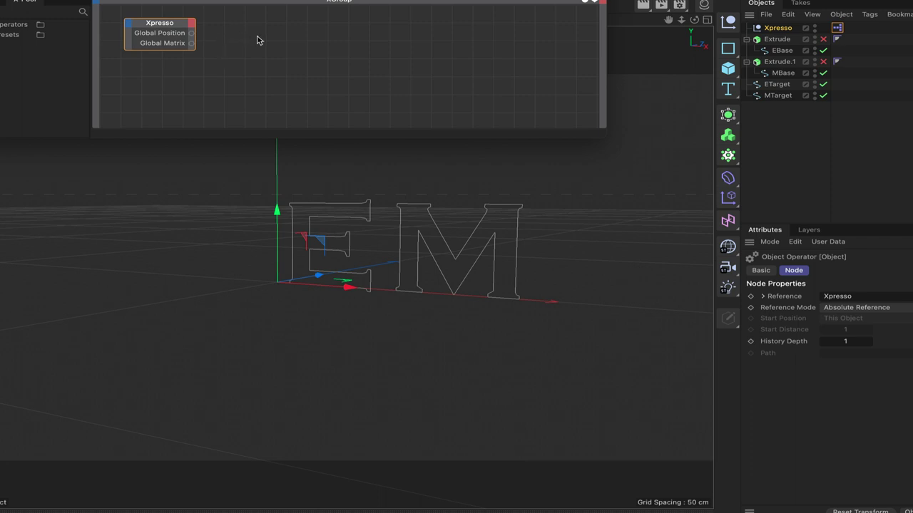
# Add a Thinking Particles PStorm node and give it an Emitter Alignment input
pyautogui.rightClick(249, 38)
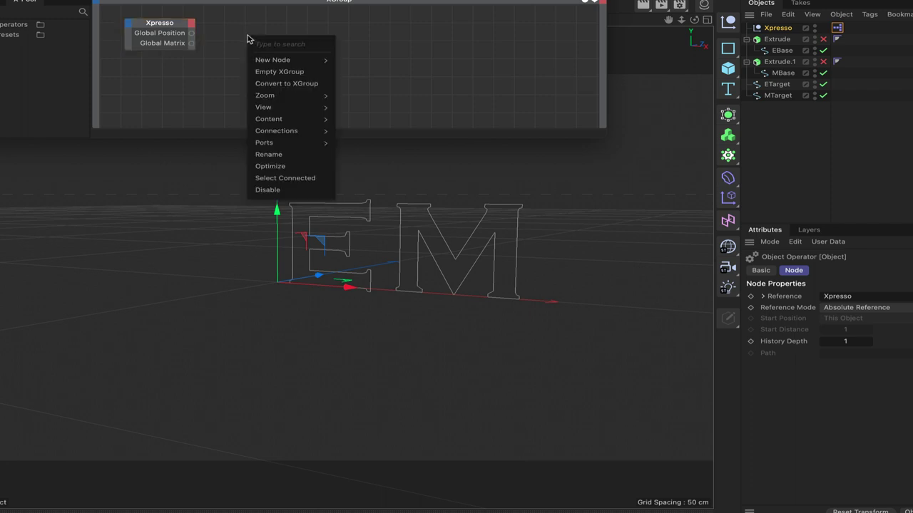
pyautogui.moveTo(279, 59)
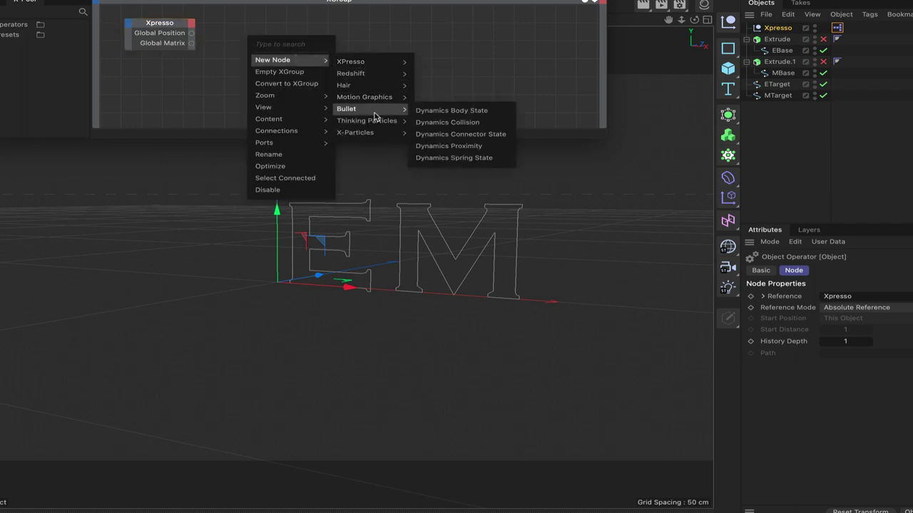
pyautogui.moveTo(375, 122)
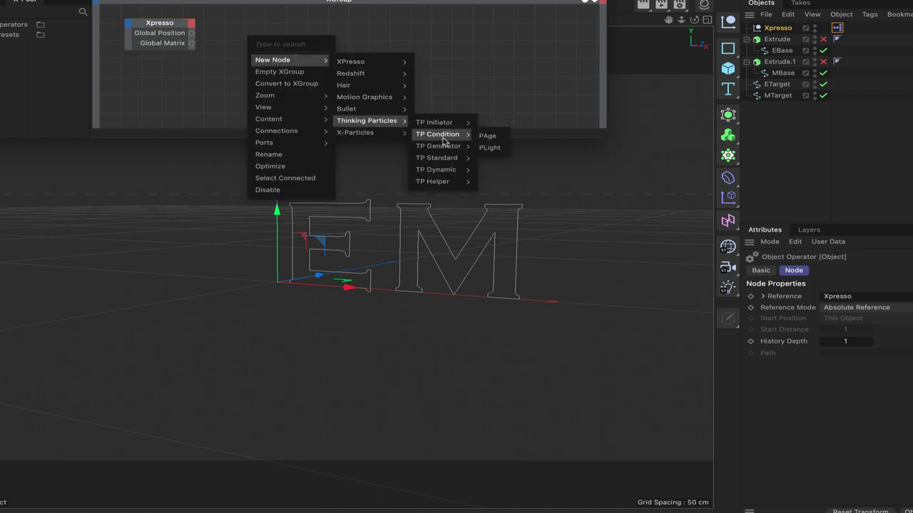
pyautogui.moveTo(446, 146)
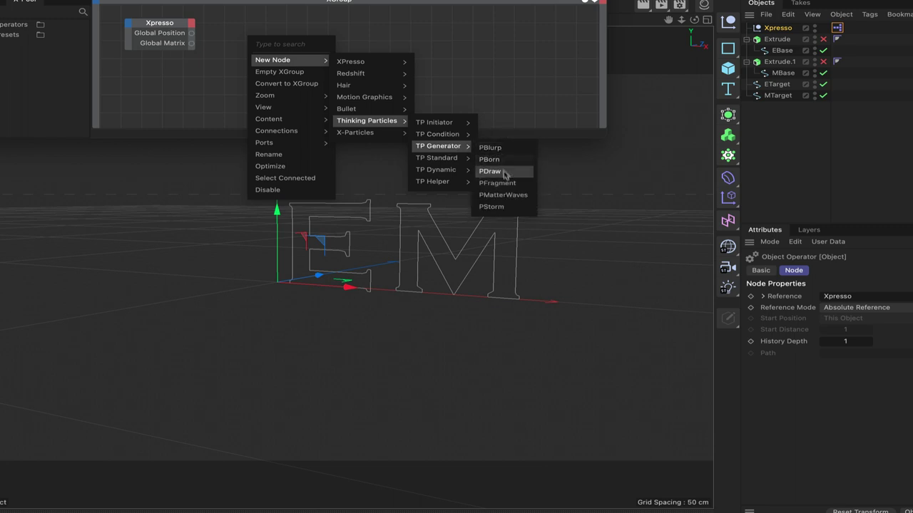
pyautogui.click(504, 205)
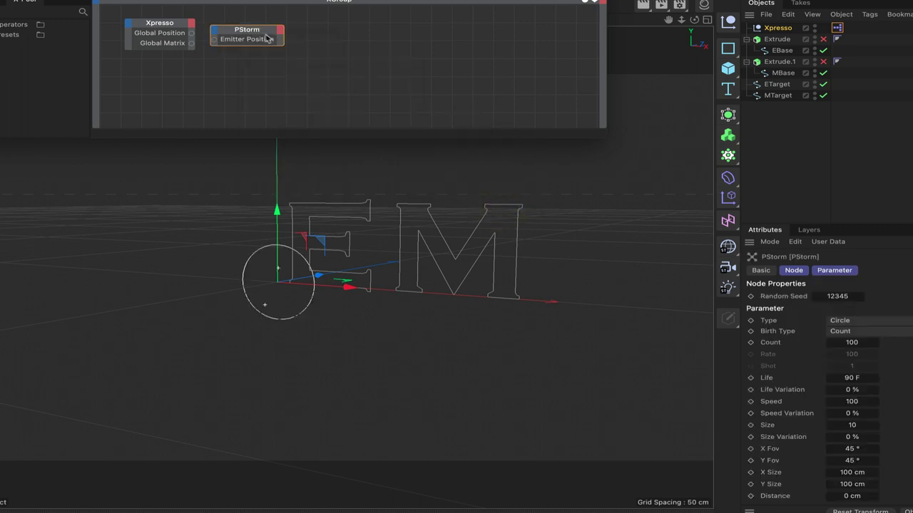
pyautogui.moveTo(264, 35); pyautogui.dragTo(295, 35)
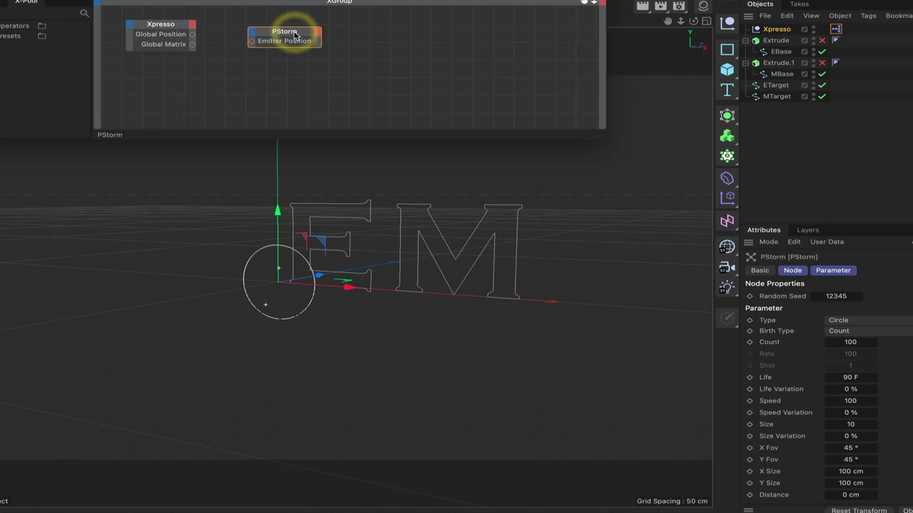
pyautogui.click(251, 37)
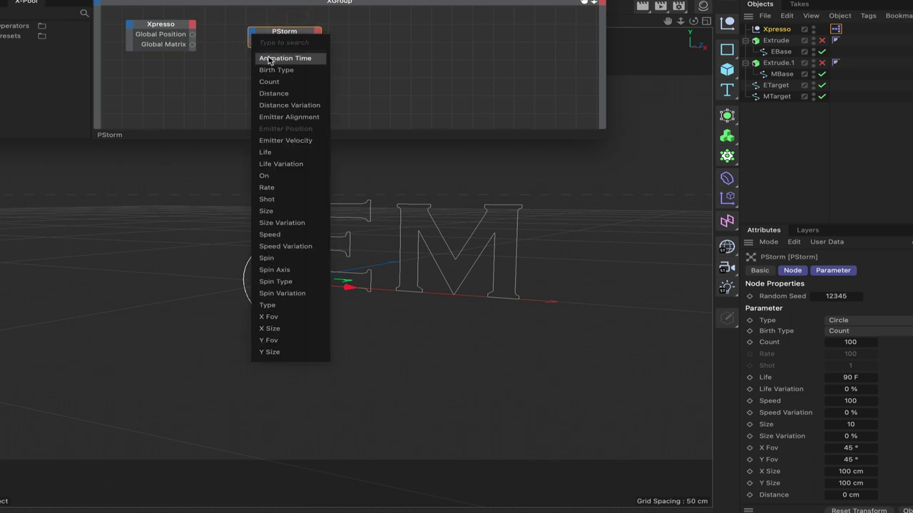
pyautogui.click(275, 116)
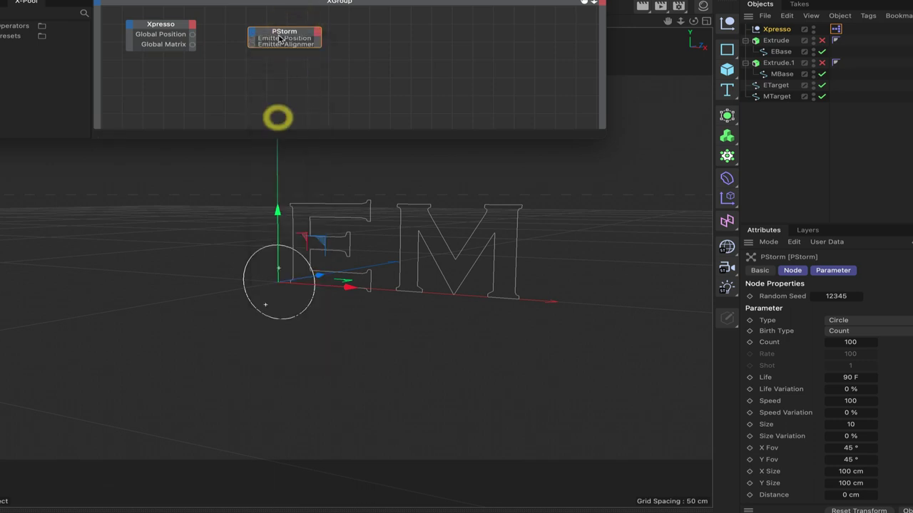
# Arrange the PStorm node, move the Xpresso null toward the M, and view the scene from the top
pyautogui.moveTo(282, 36); pyautogui.dragTo(245, 45)
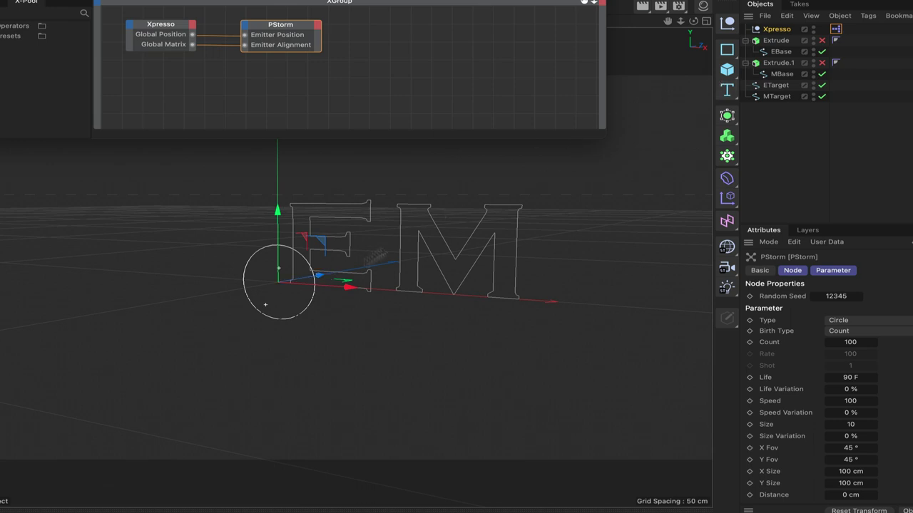
pyautogui.moveTo(323, 283); pyautogui.dragTo(500, 263)
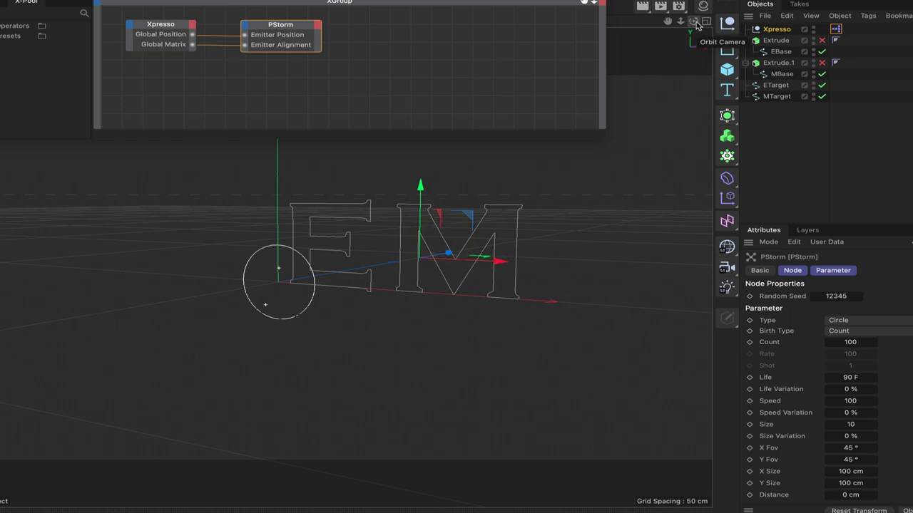
pyautogui.moveTo(695, 25)
pyautogui.mouseDown()
pyautogui.moveTo(709, 26)
pyautogui.moveTo(695, 25)
pyautogui.mouseUp()
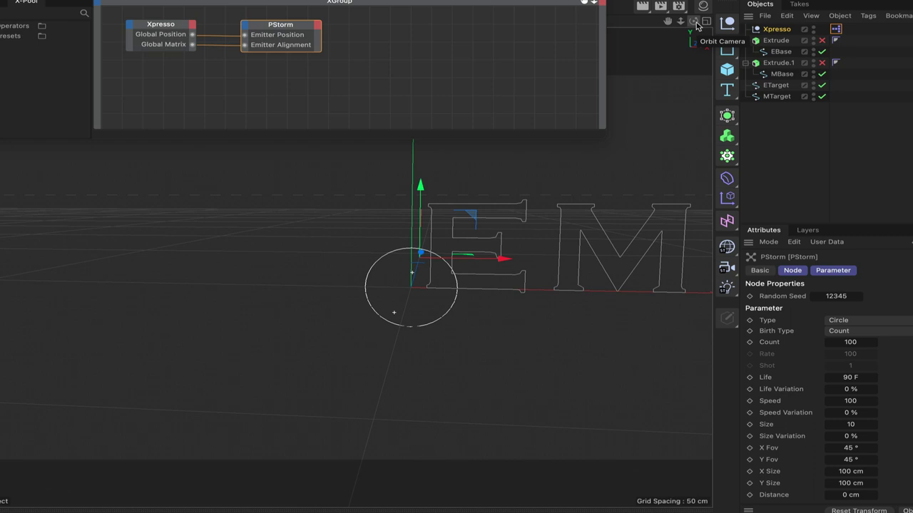
pyautogui.moveTo(697, 27)
pyautogui.mouseDown()
pyautogui.moveTo(696, 43)
pyautogui.moveTo(697, 27)
pyautogui.mouseUp()
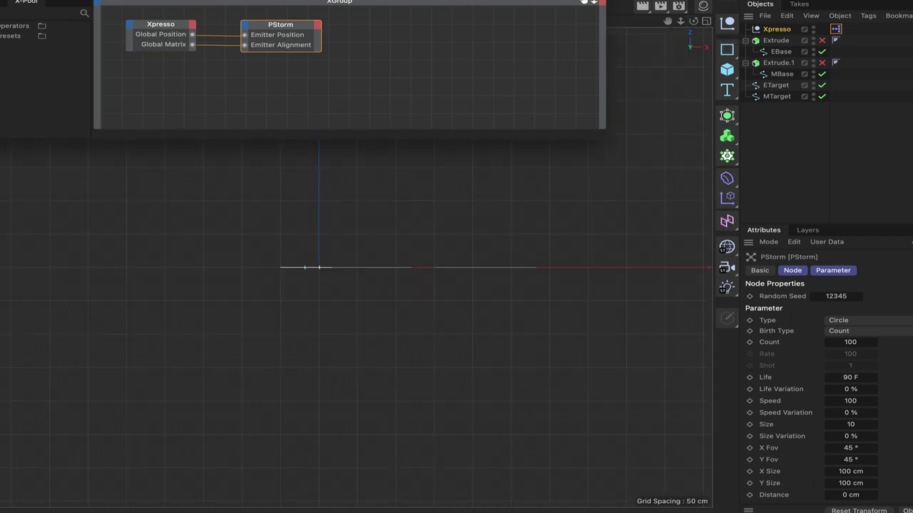
pyautogui.moveTo(586, 0); pyautogui.dragTo(599, 369)
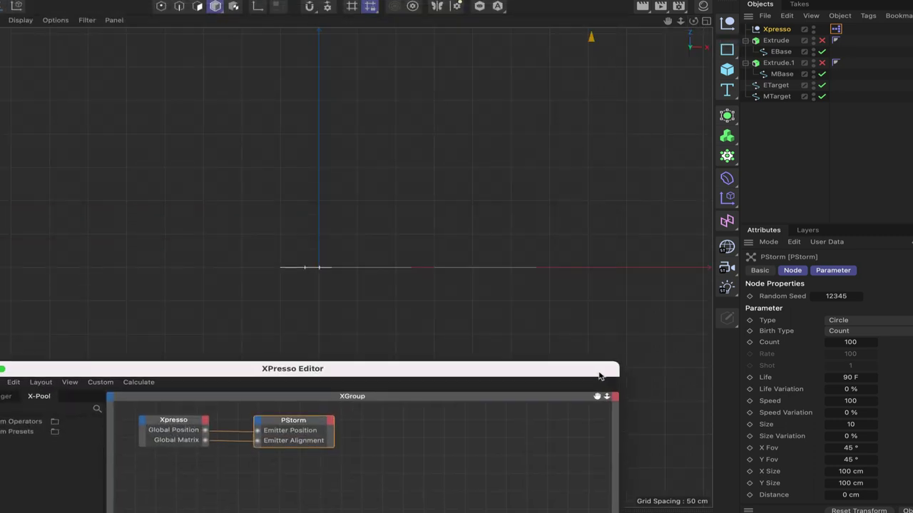
# Slide the Xpresso null right along X to about 65 cm, then return to the perspective view
pyautogui.click(776, 29)
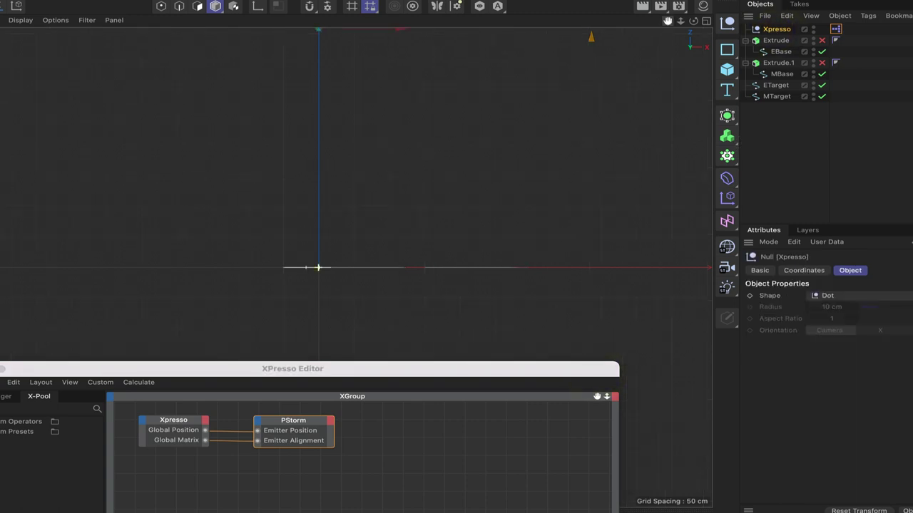
pyautogui.click(782, 44)
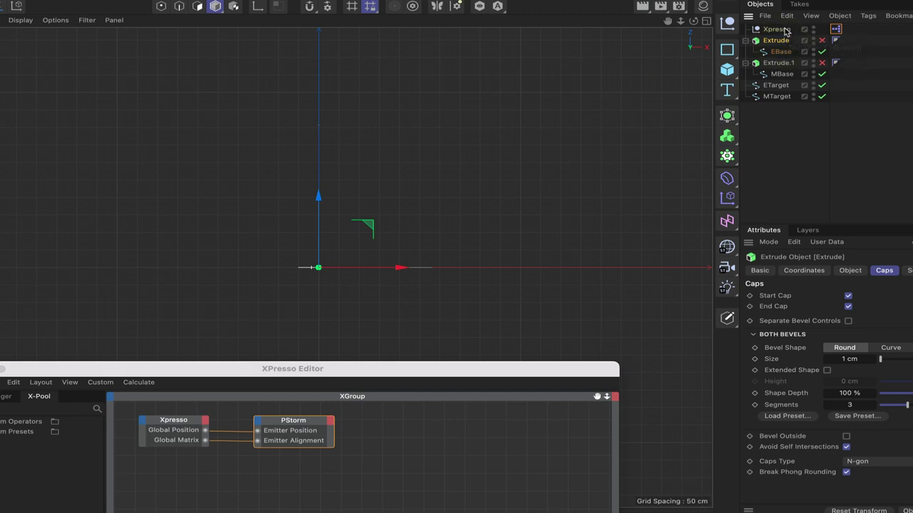
pyautogui.click(777, 29)
pyautogui.moveTo(401, 125); pyautogui.dragTo(428, 126)
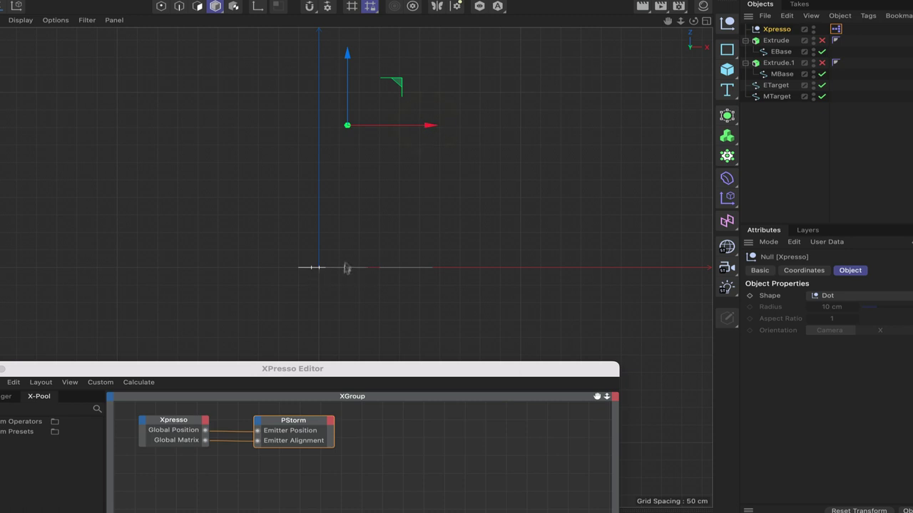
pyautogui.click(362, 129)
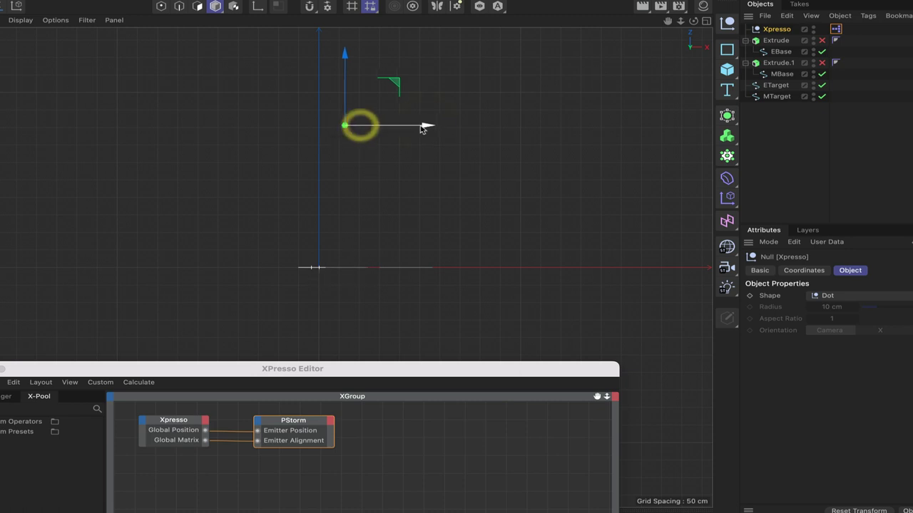
pyautogui.press('F1')
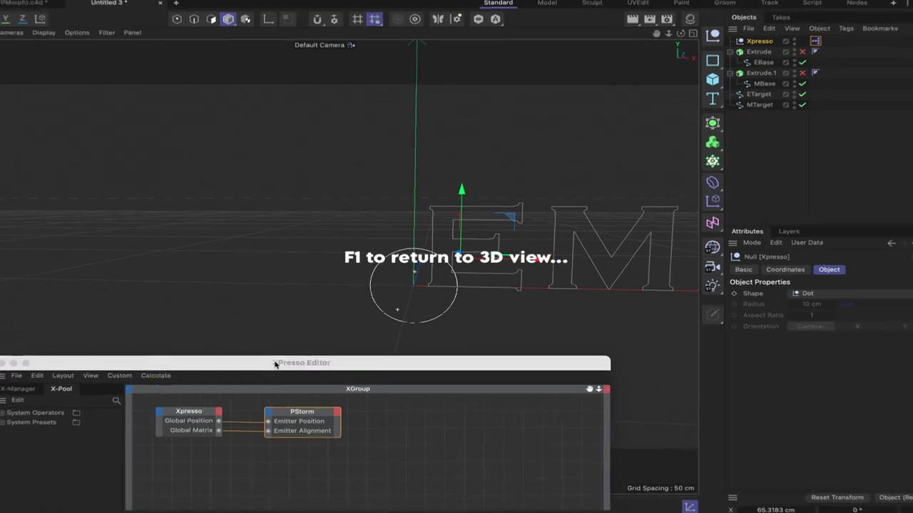
pyautogui.moveTo(262, 373); pyautogui.dragTo(444, 300)
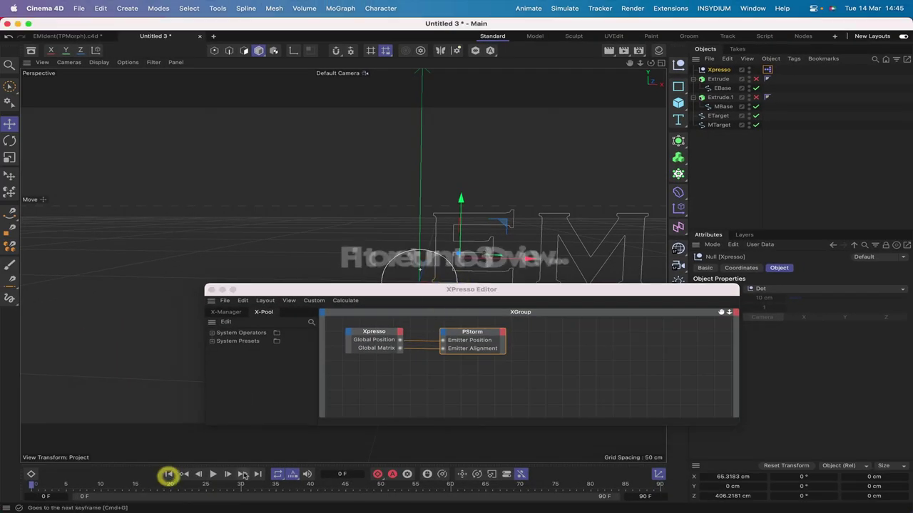
# Play back the PStorm particle emission, rewind, and move the XPresso Editor aside
pyautogui.click(168, 475)
pyautogui.click(213, 475)
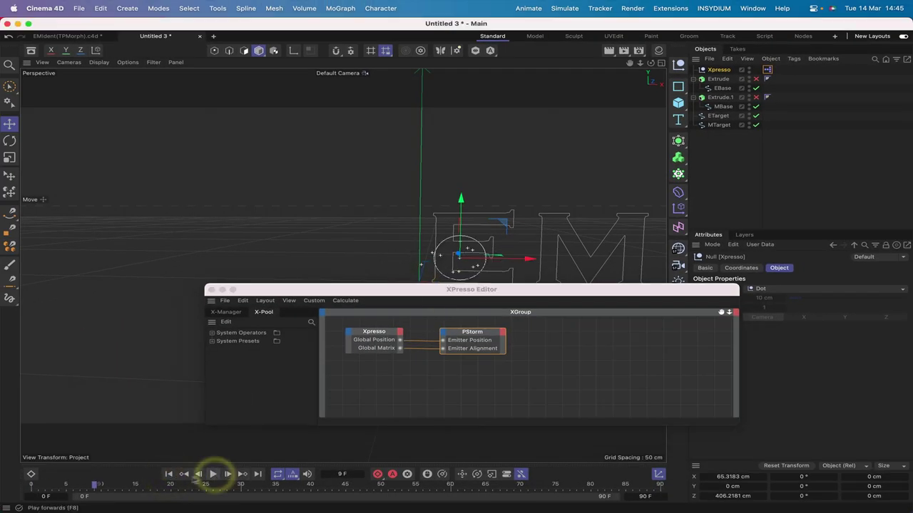
pyautogui.click(168, 474)
pyautogui.moveTo(521, 291); pyautogui.dragTo(347, 310)
pyautogui.keyDown('alt'); pyautogui.moveTo(499, 236); pyautogui.dragTo(547, 236); pyautogui.keyUp('alt')
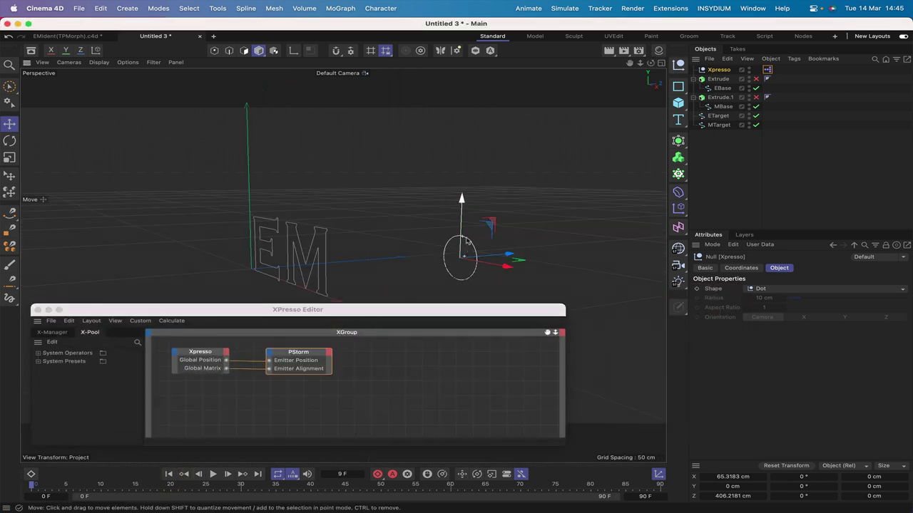
pyautogui.click(402, 312)
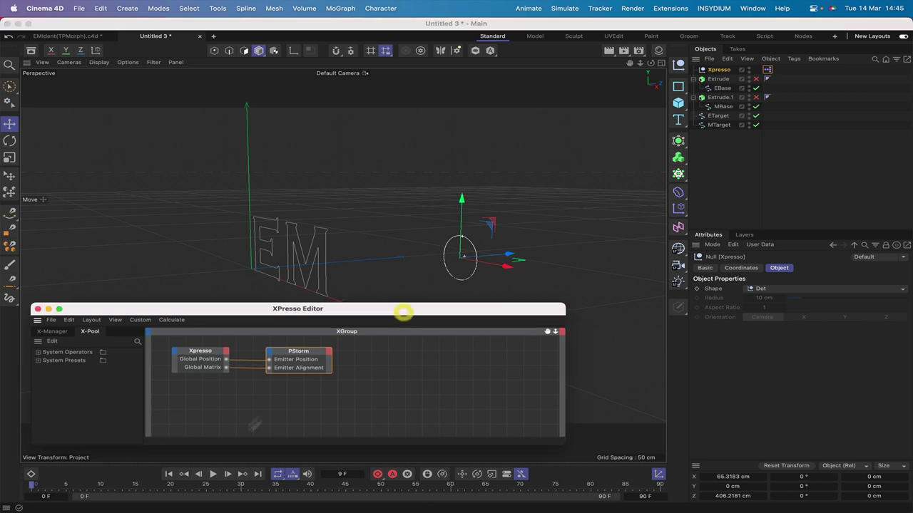
pyautogui.click(214, 474)
pyautogui.click(213, 474)
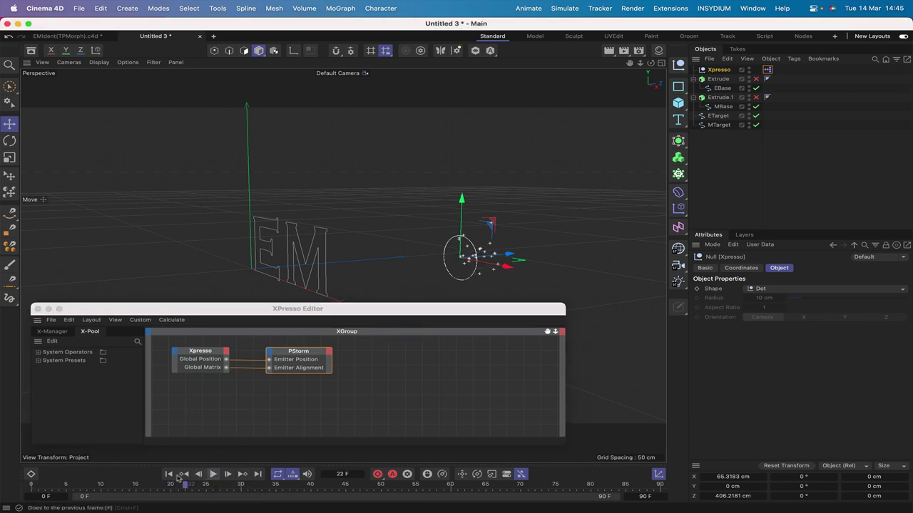
pyautogui.click(169, 474)
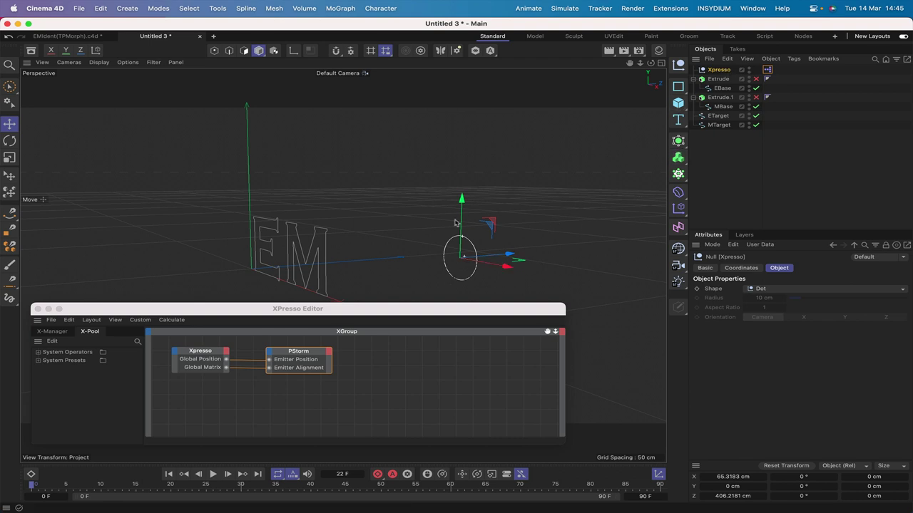
# Rotate the Xpresso null's heading to turn the emitter, then replay and rewind the particles
pyautogui.click(11, 142)
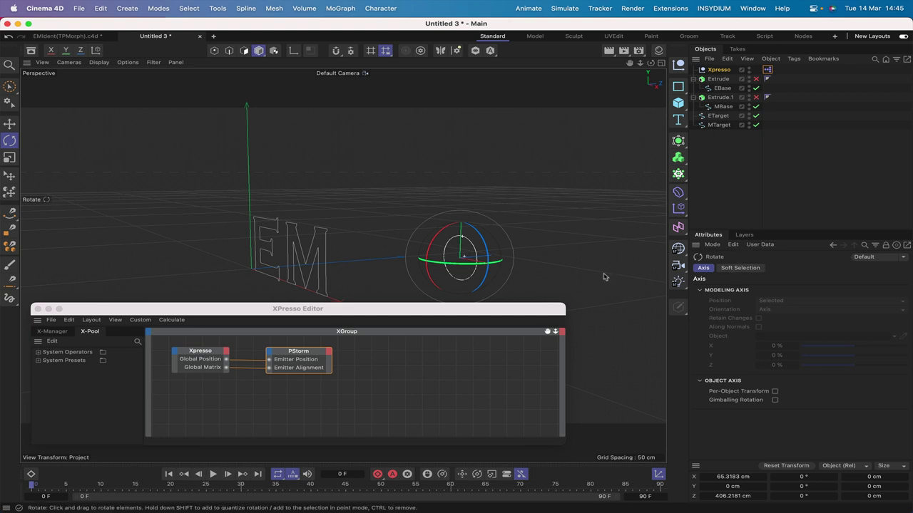
pyautogui.moveTo(473, 271); pyautogui.dragTo(242, 238)
pyautogui.click(169, 474)
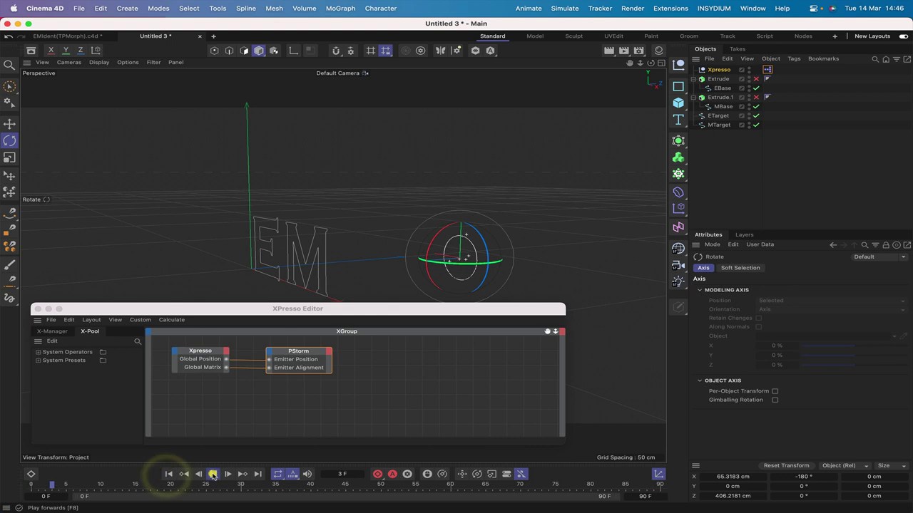
pyautogui.click(212, 474)
pyautogui.click(212, 474)
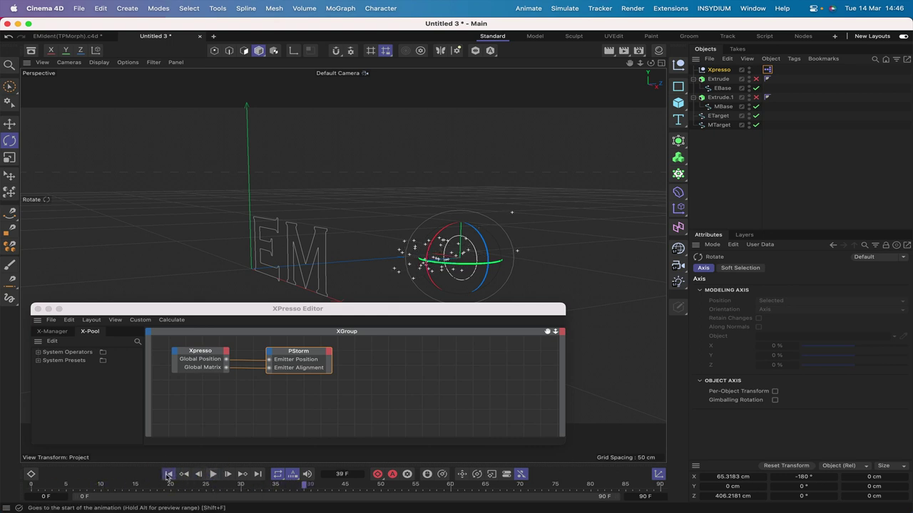
pyautogui.click(168, 474)
pyautogui.moveTo(338, 308); pyautogui.dragTo(414, 275)
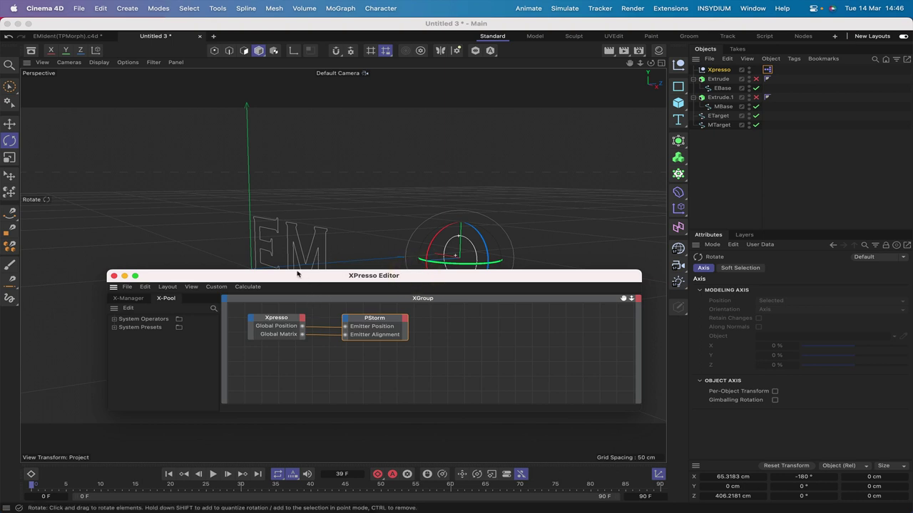
# Expose an On input port and a Particle Birth output port on the PStorm node
pyautogui.moveTo(286, 279); pyautogui.dragTo(246, 10)
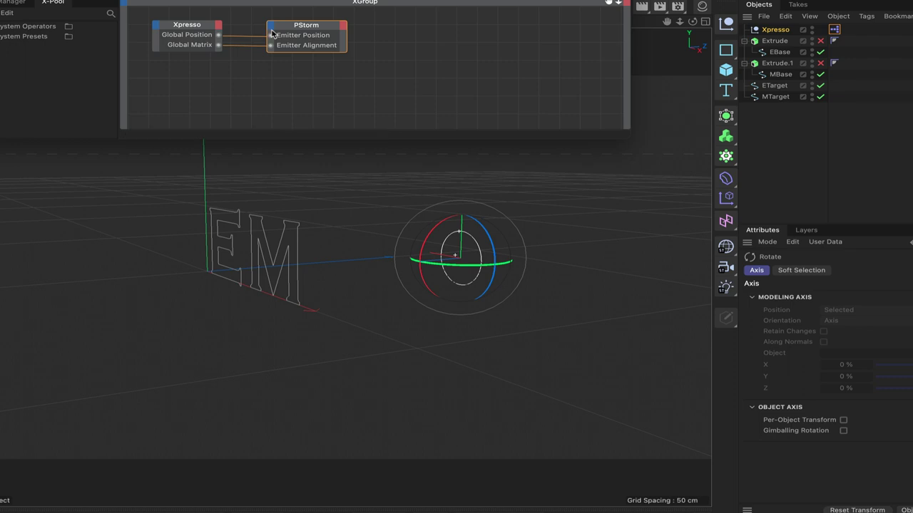
pyautogui.click(271, 26)
pyautogui.click(280, 168)
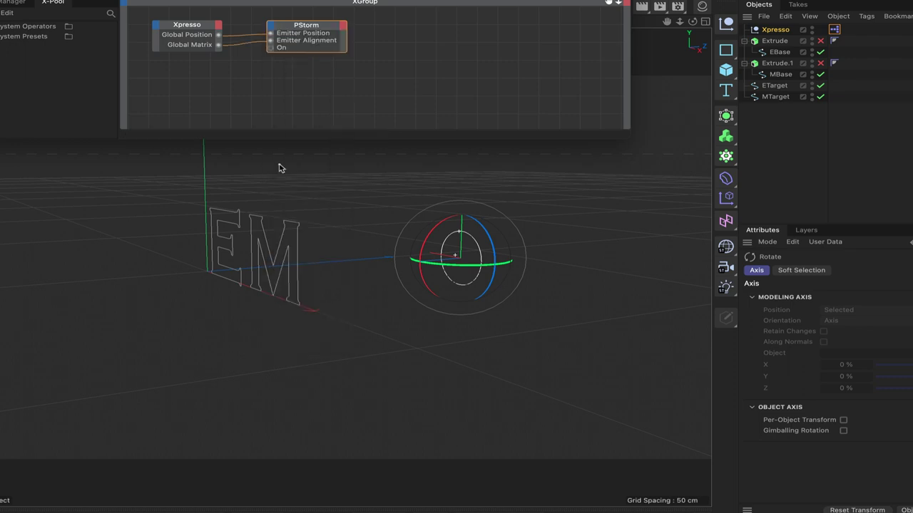
pyautogui.click(307, 25)
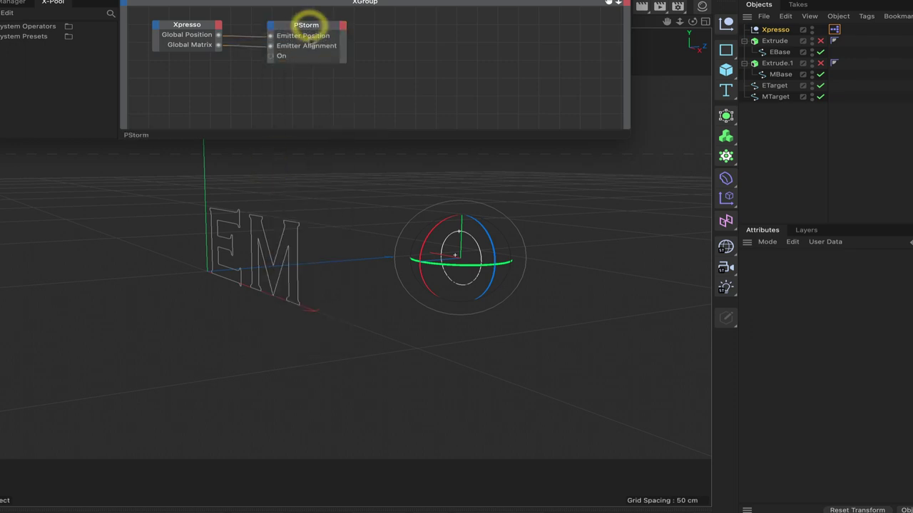
pyautogui.click(346, 26)
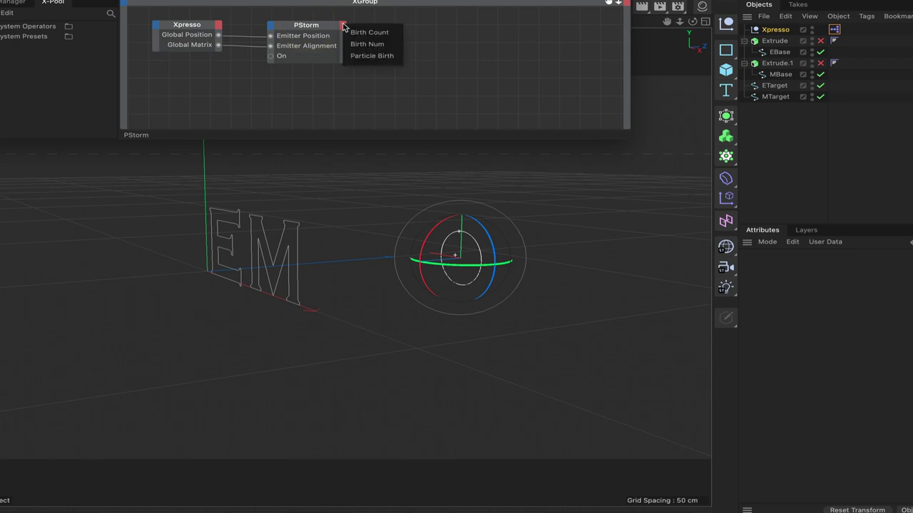
pyautogui.click(360, 57)
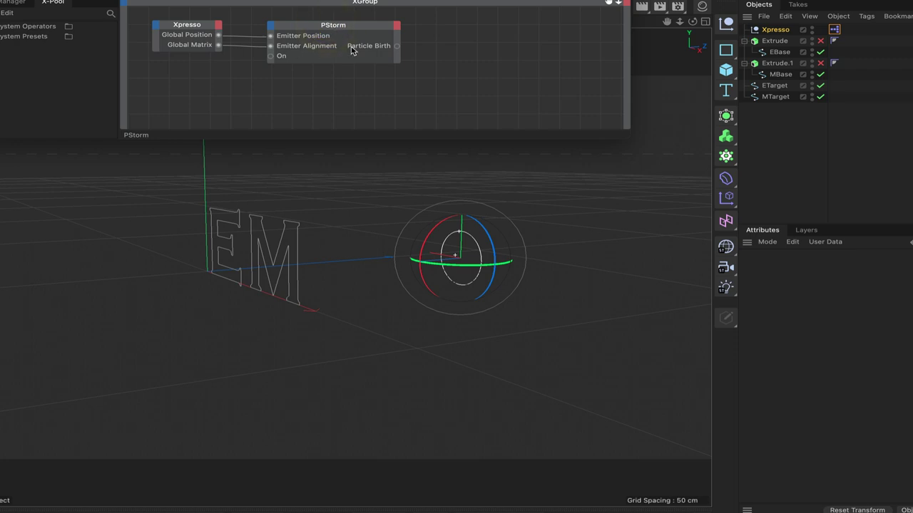
# Add a TP Standard PGroup node to the XGroup and place it right of PStorm
pyautogui.rightClick(427, 62)
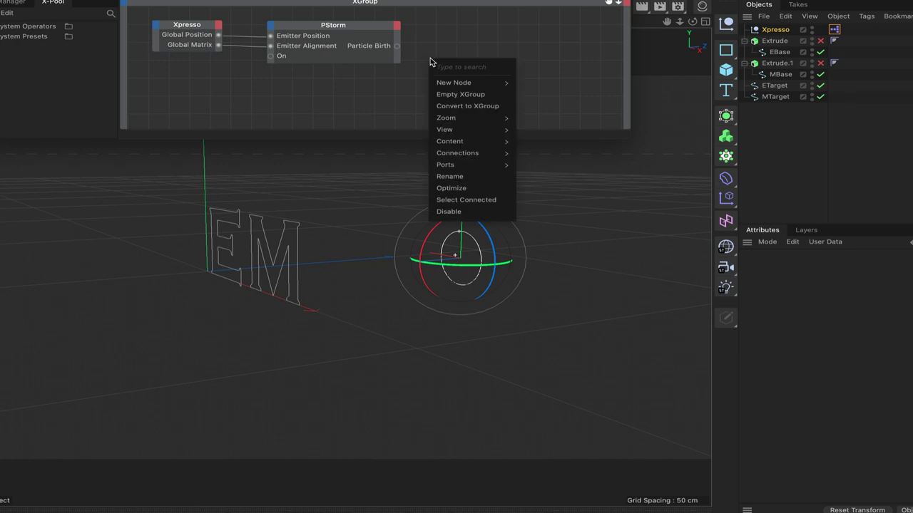
pyautogui.moveTo(464, 83)
pyautogui.moveTo(550, 143)
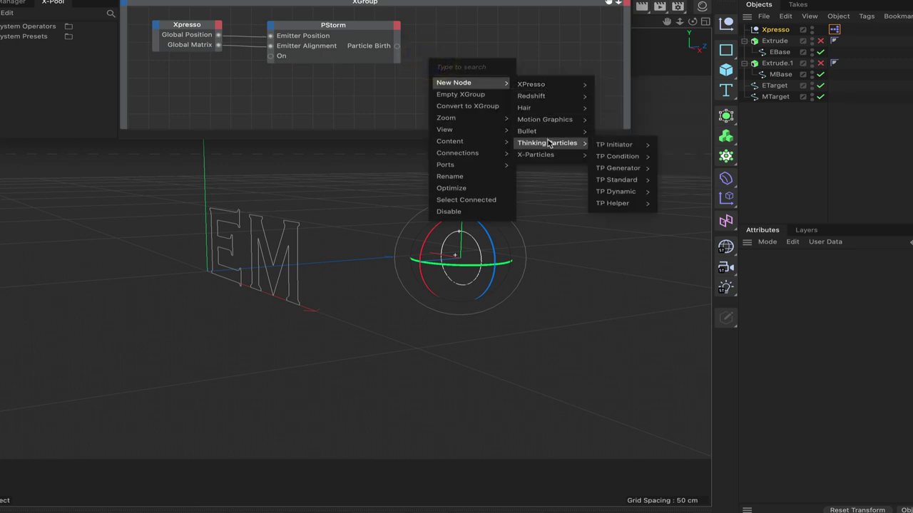
pyautogui.moveTo(615, 171)
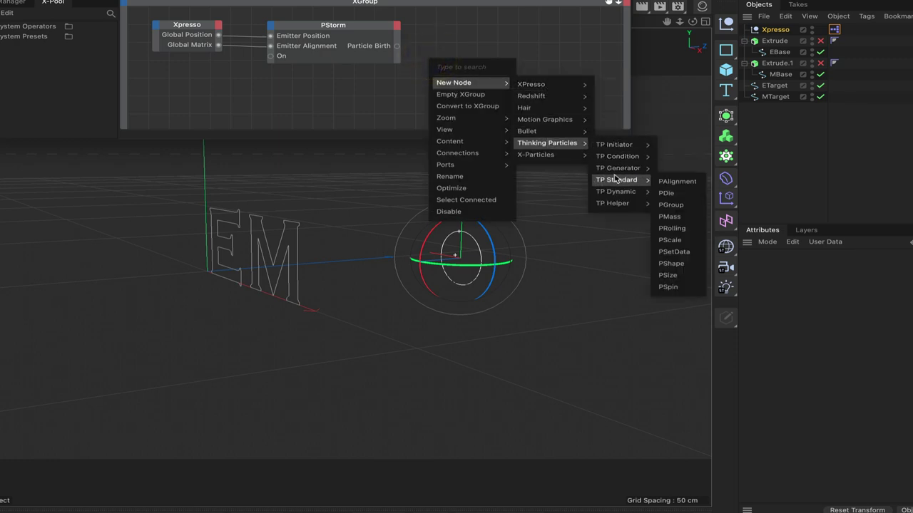
pyautogui.click(682, 207)
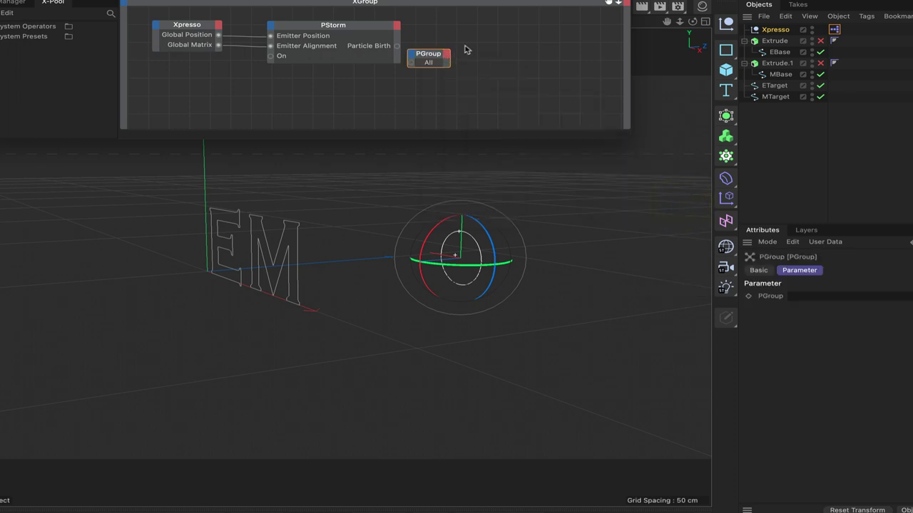
pyautogui.moveTo(438, 57); pyautogui.dragTo(460, 50)
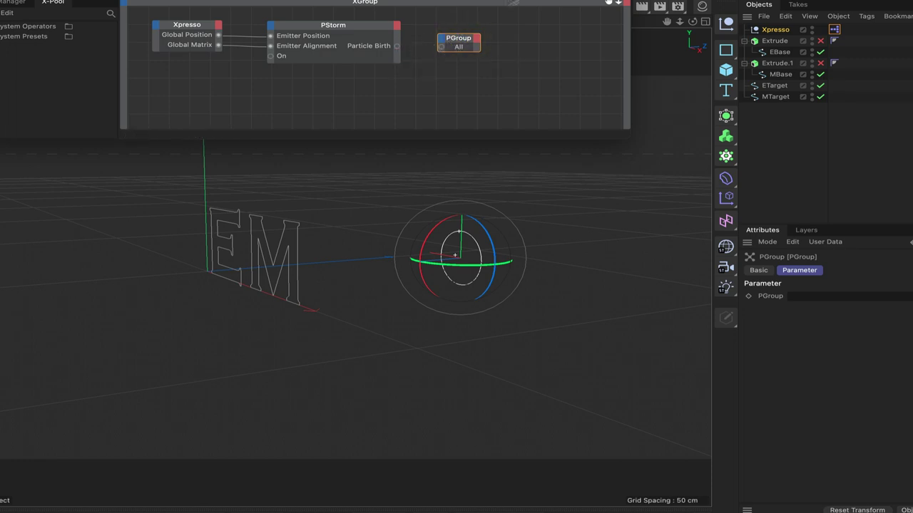
pyautogui.moveTo(608, 2); pyautogui.dragTo(430, 2)
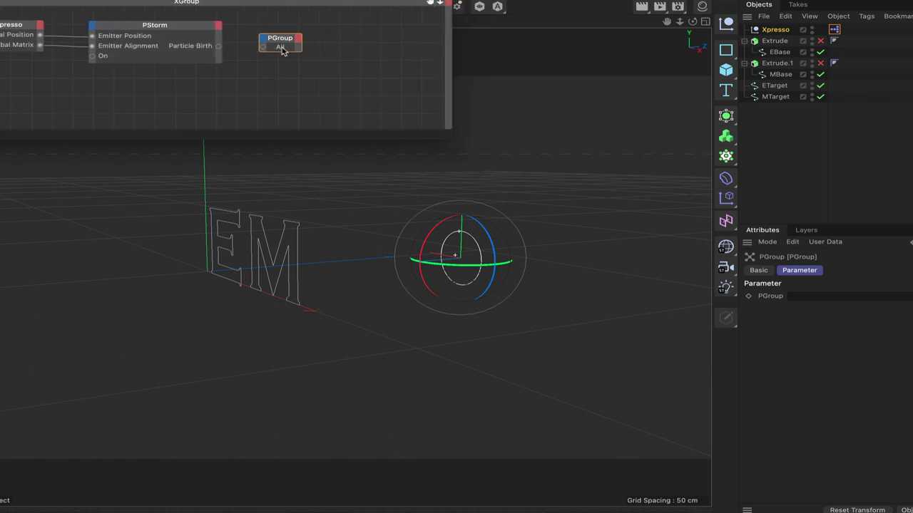
# In TP Settings, add two new particle groups under the All group
pyautogui.moveTo(586, 11)
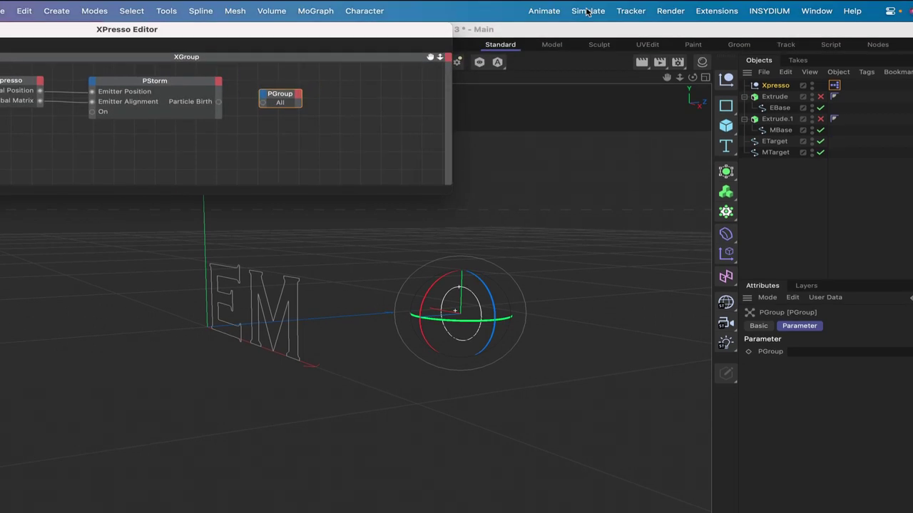
pyautogui.click(586, 10)
pyautogui.moveTo(590, 152)
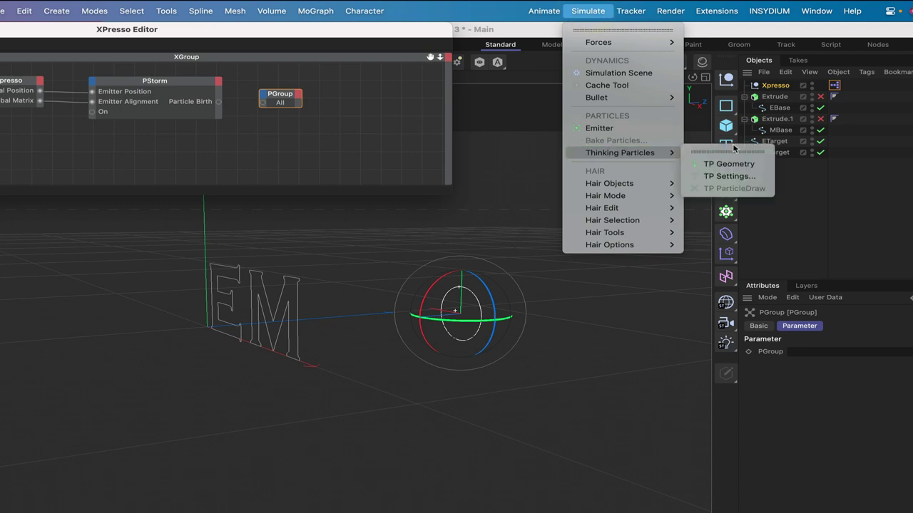
pyautogui.click(727, 176)
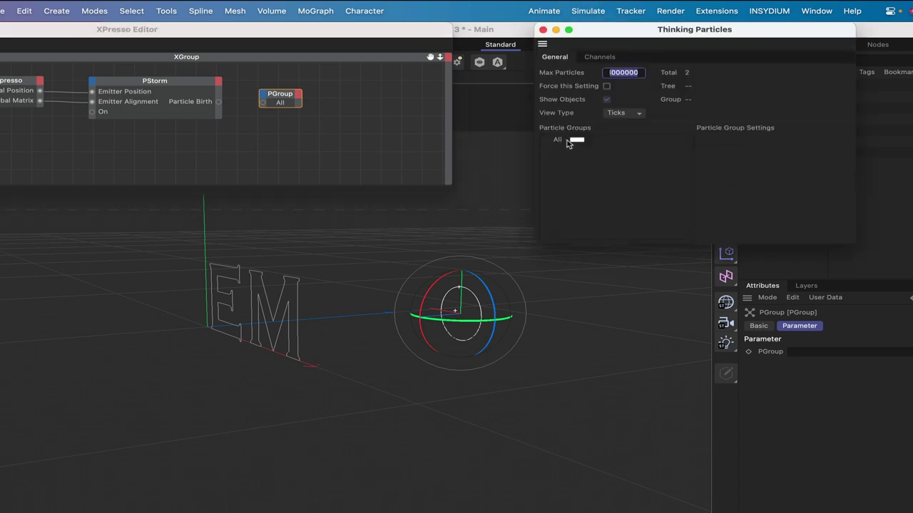
pyautogui.rightClick(559, 140)
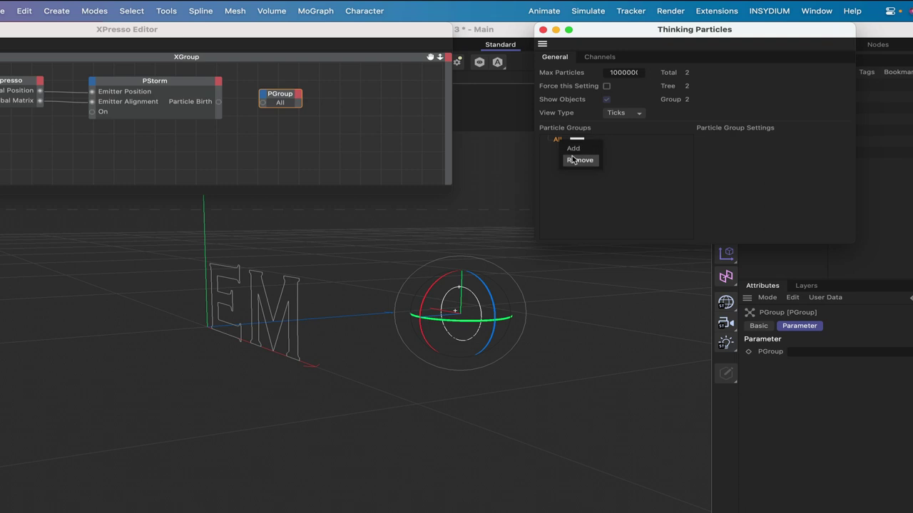
pyautogui.click(573, 148)
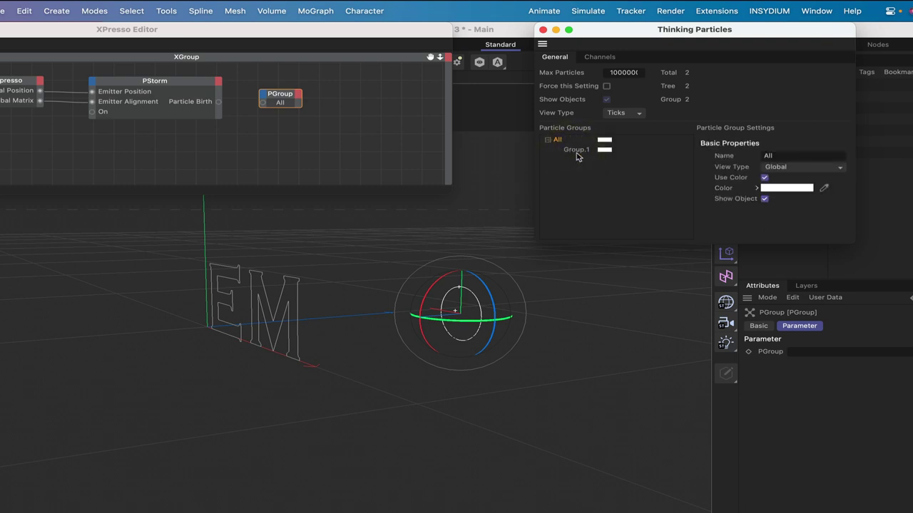
pyautogui.rightClick(558, 143)
pyautogui.click(572, 151)
# Rename Group.1 to E and Group.2 to M
pyautogui.click(577, 151)
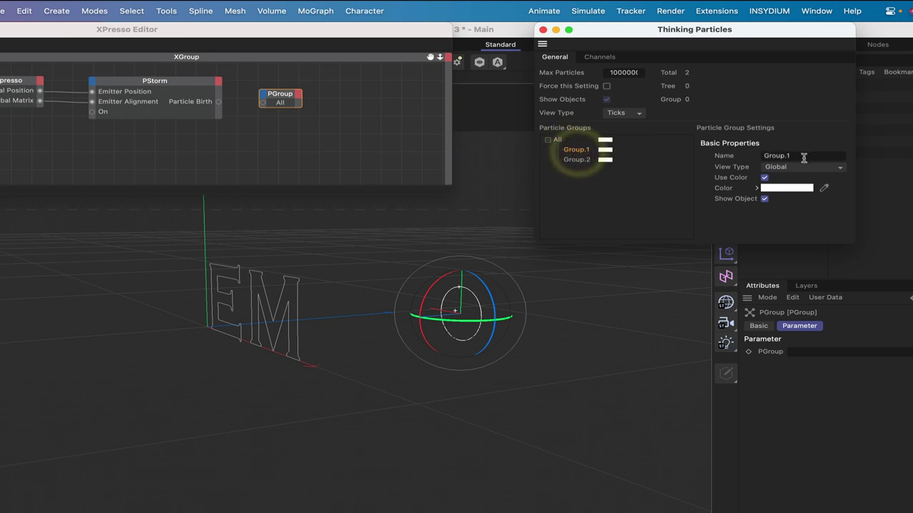
pyautogui.moveTo(803, 158); pyautogui.dragTo(730, 154)
pyautogui.write('E')
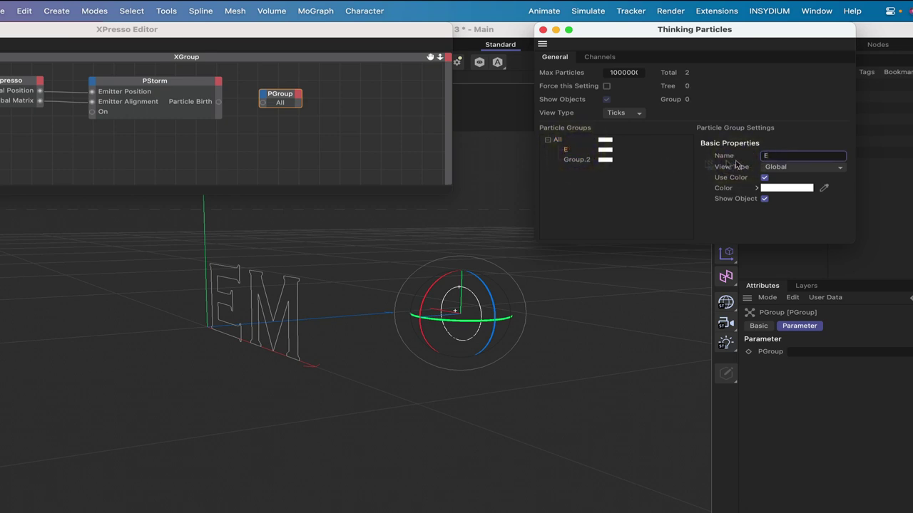
pyautogui.click(576, 159)
pyautogui.moveTo(810, 155); pyautogui.dragTo(764, 155)
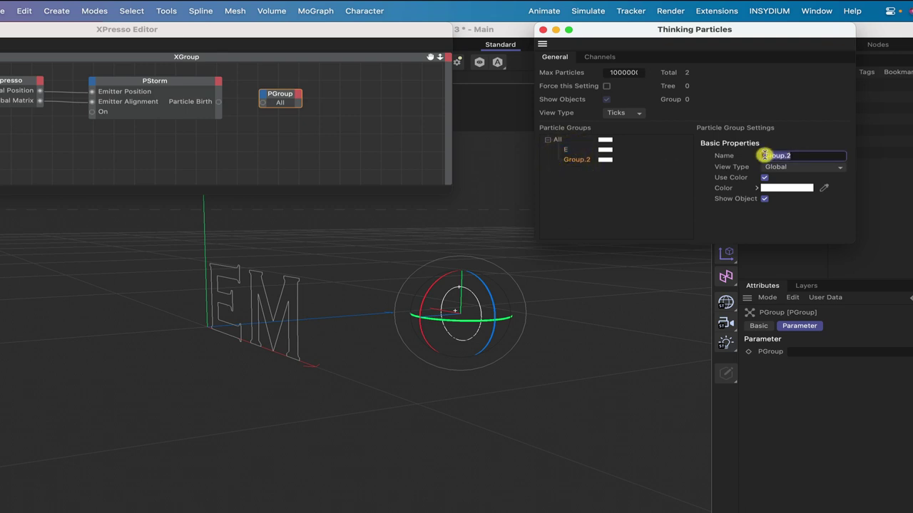
pyautogui.write('M')
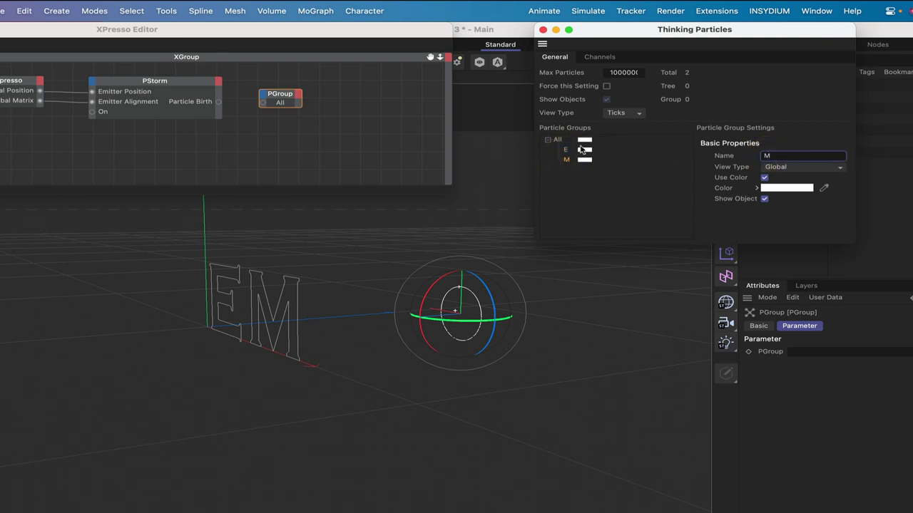
pyautogui.click(583, 159)
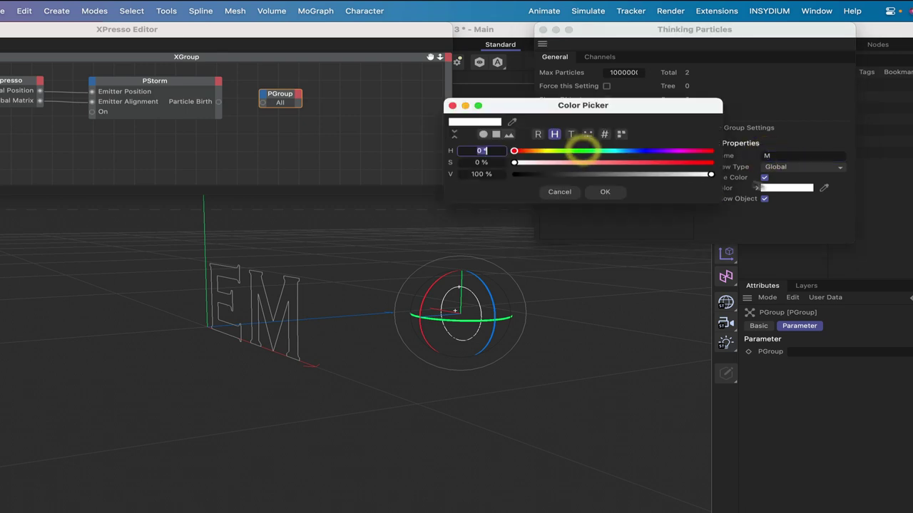
# Colour particle group E yellow by lowering its blue value in RGB mode
pyautogui.click(537, 135)
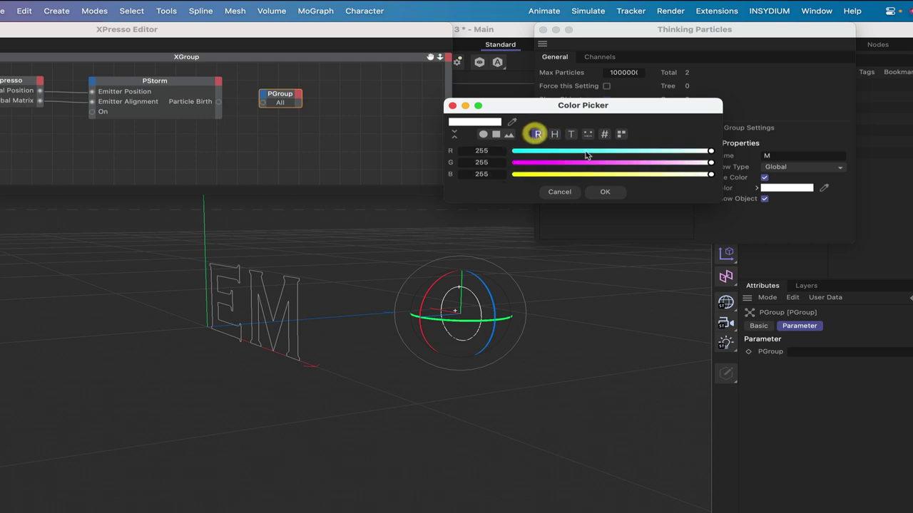
pyautogui.moveTo(586, 113); pyautogui.dragTo(585, 198)
pyautogui.click(547, 139)
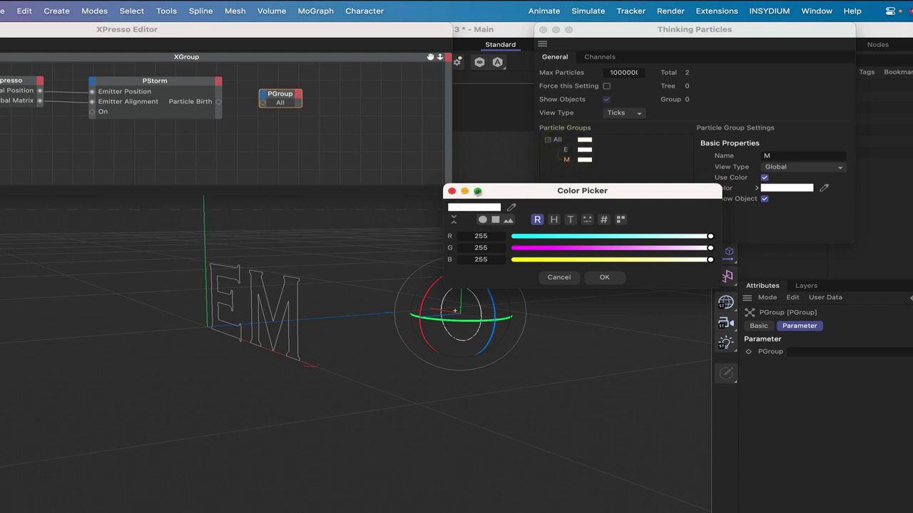
pyautogui.click(451, 191)
pyautogui.click(563, 149)
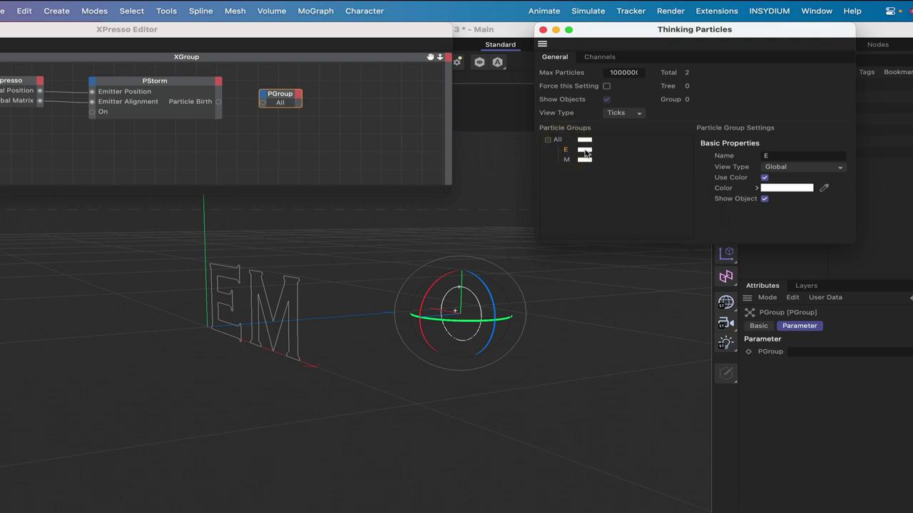
pyautogui.click(584, 151)
pyautogui.click(540, 134)
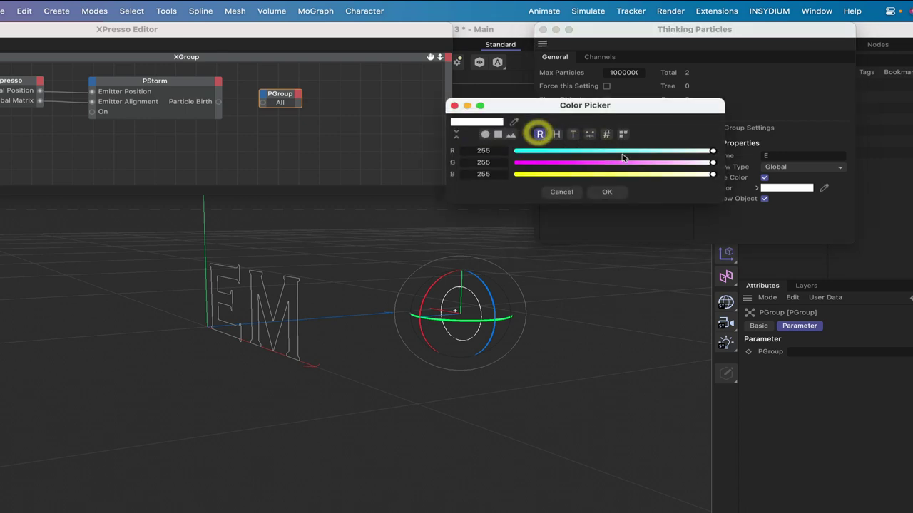
pyautogui.click(521, 174)
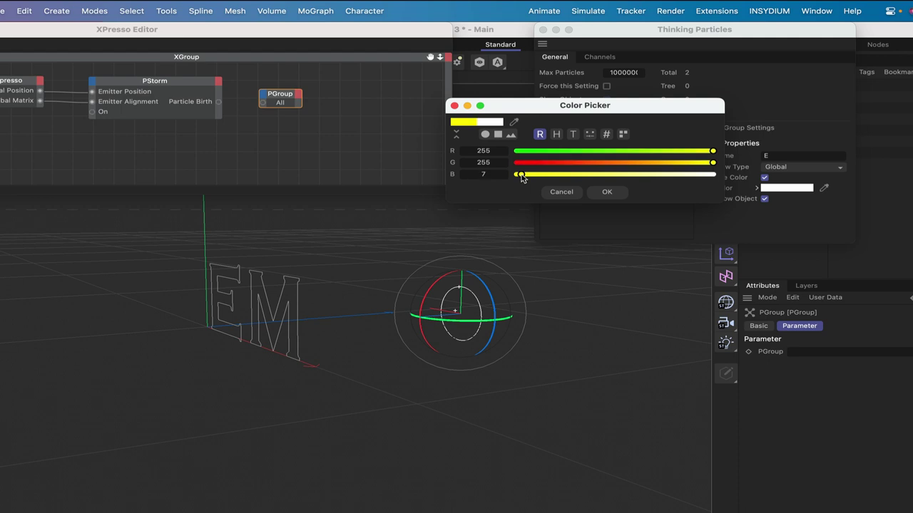
pyautogui.click(606, 193)
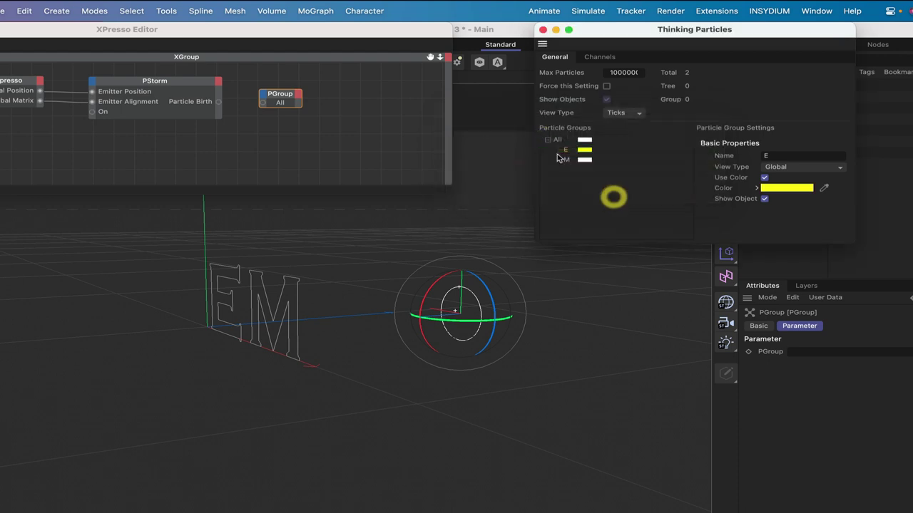
# Colour group M green and assign group E to the PGroup node
pyautogui.click(582, 162)
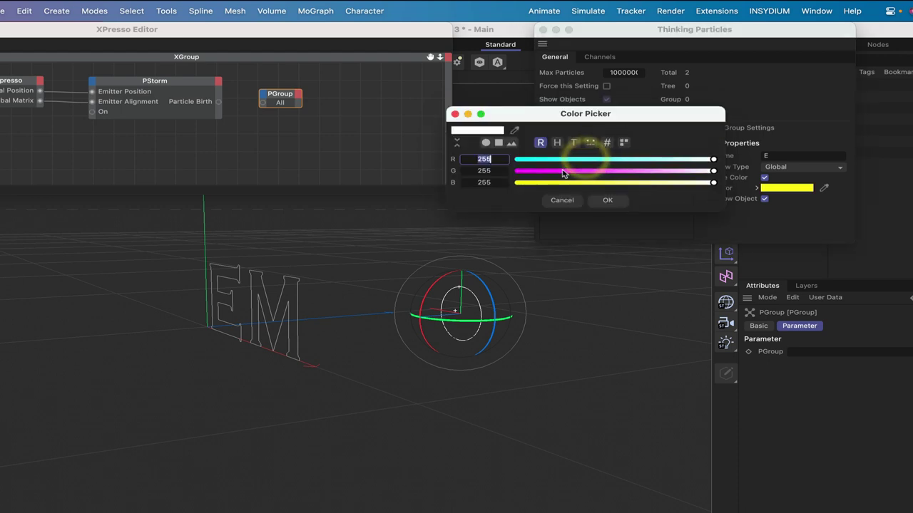
pyautogui.click(554, 159)
pyautogui.click(529, 183)
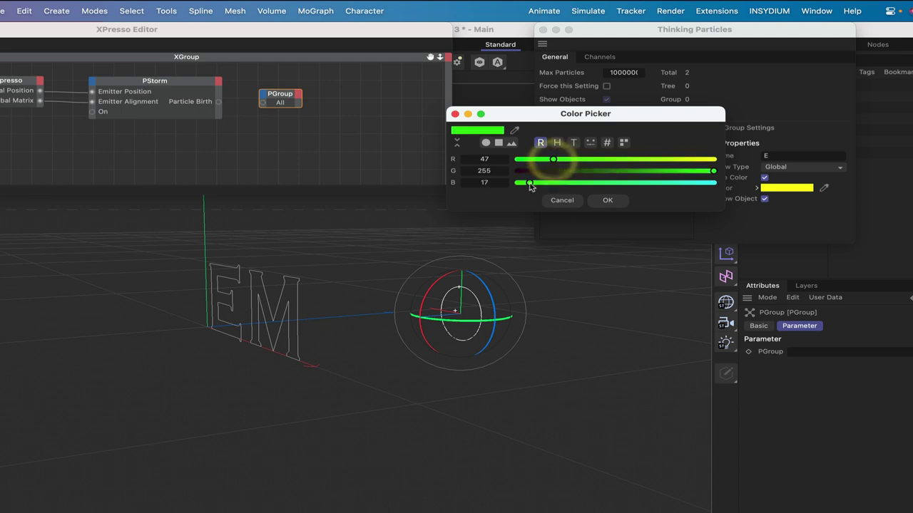
pyautogui.click(616, 203)
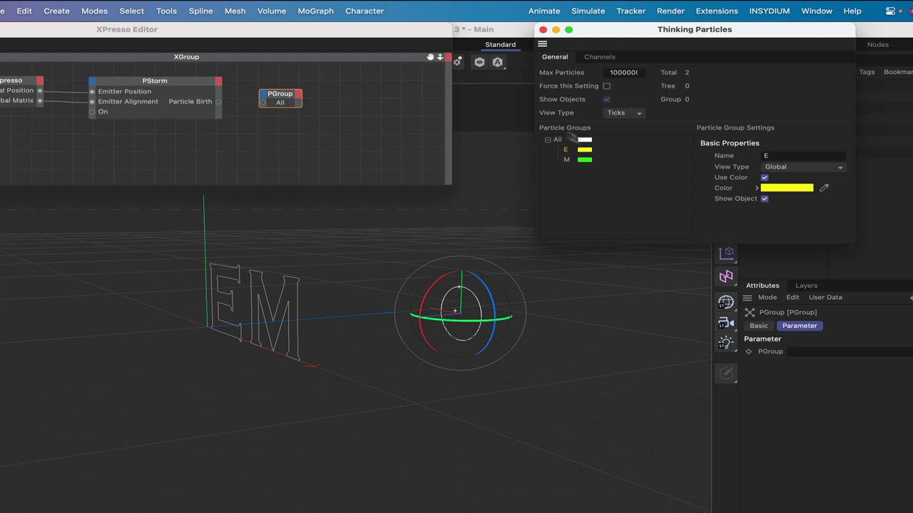
pyautogui.moveTo(567, 154); pyautogui.dragTo(278, 103)
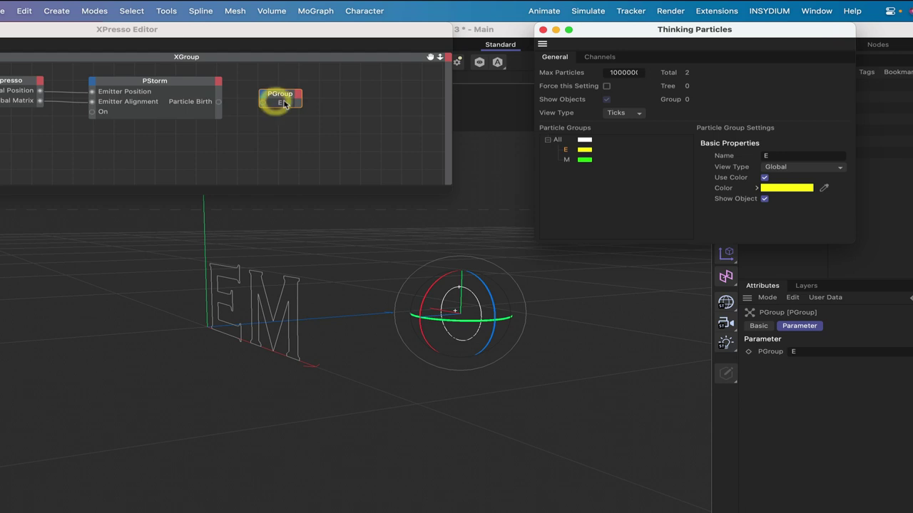
# Close TP Settings and wire PStorm's Particle Birth output into the E PGroup node
pyautogui.click(543, 30)
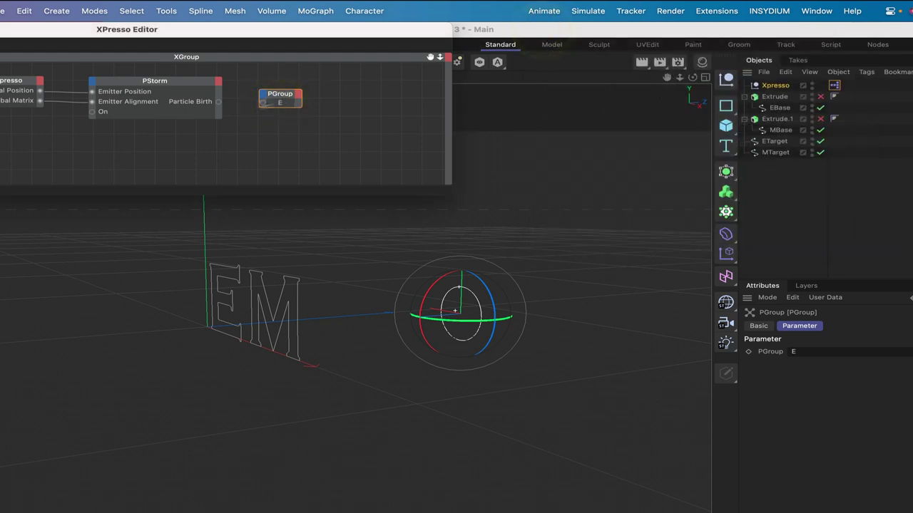
pyautogui.moveTo(217, 102); pyautogui.dragTo(263, 104)
pyautogui.moveTo(320, 35); pyautogui.dragTo(464, 35)
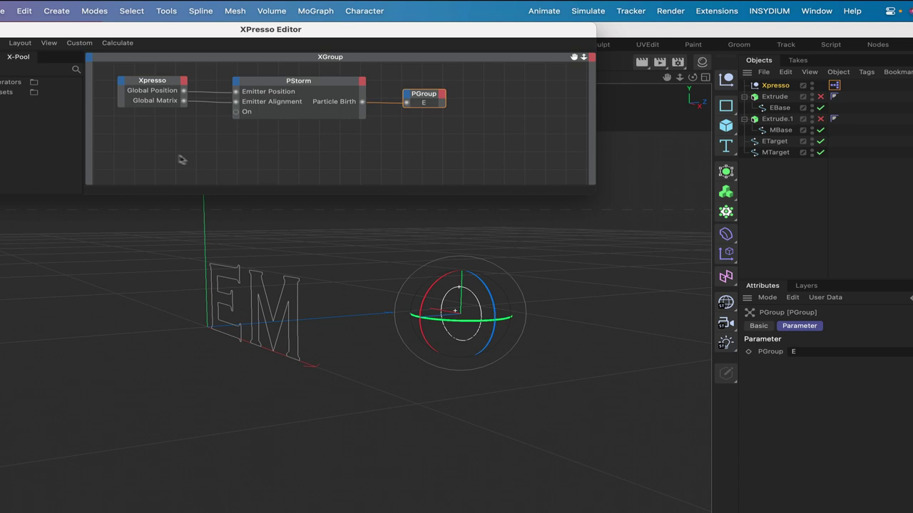
# Add an XPresso General Time node with a Frame output, positioned at the left
pyautogui.rightClick(143, 160)
pyautogui.moveTo(178, 181)
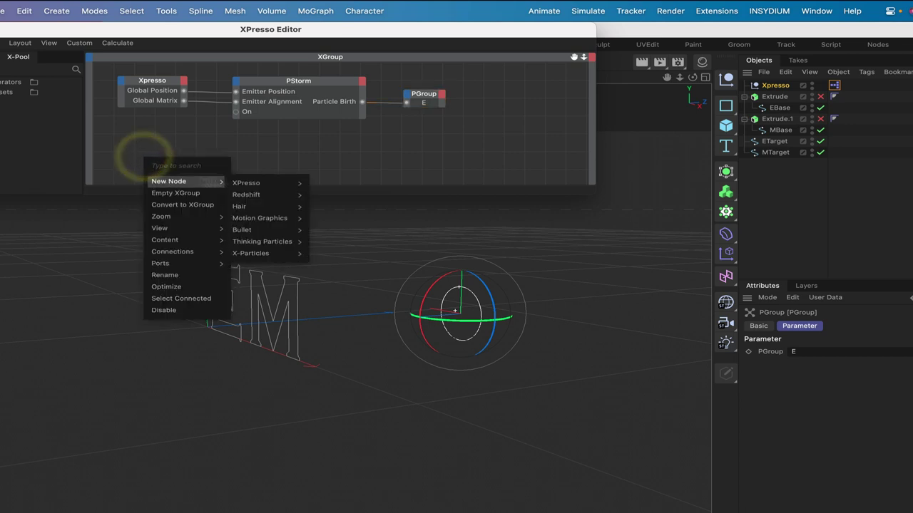
pyautogui.moveTo(285, 183)
pyautogui.moveTo(349, 187)
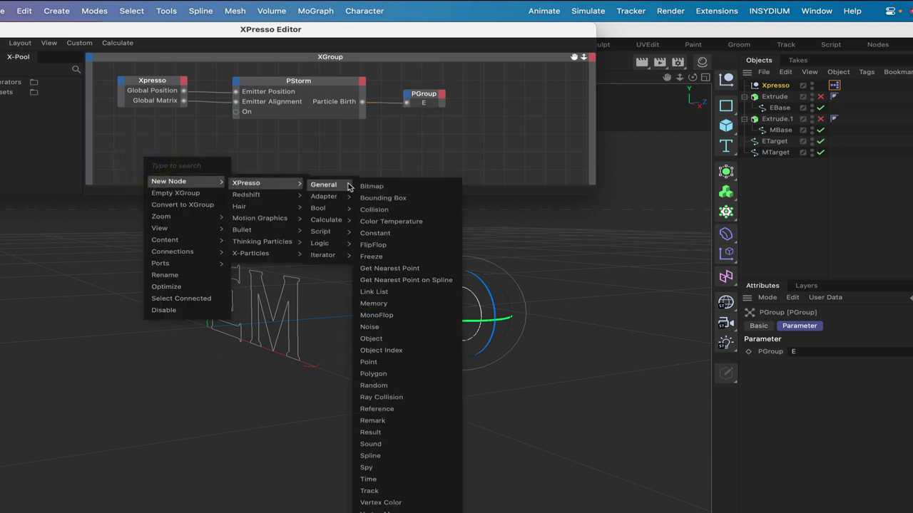
pyautogui.click(393, 484)
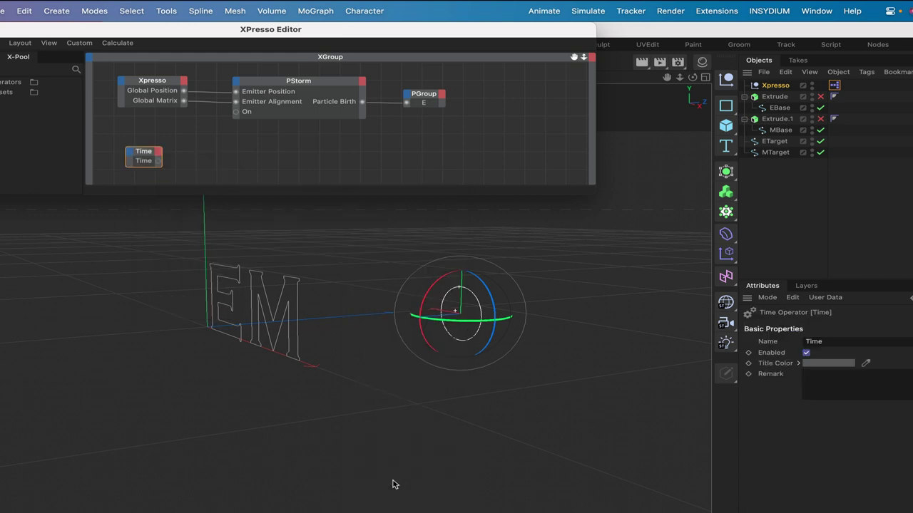
pyautogui.click(160, 153)
pyautogui.click(172, 197)
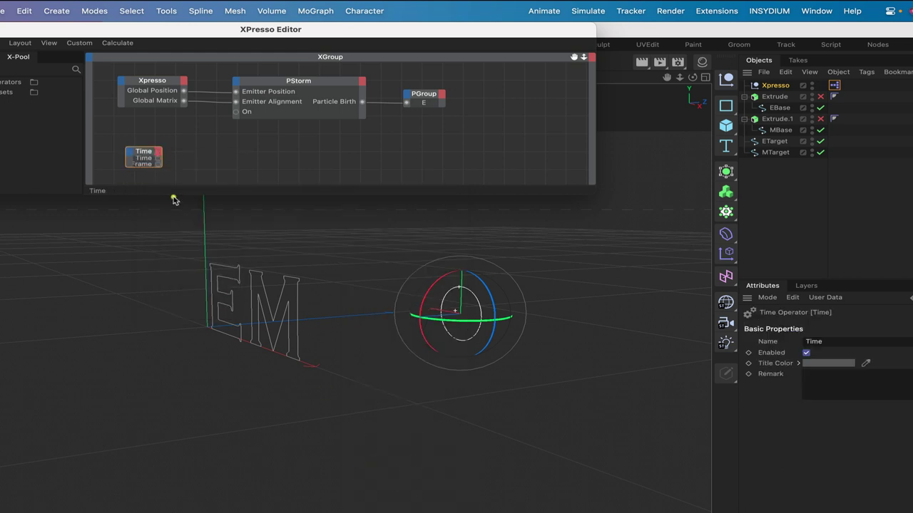
pyautogui.click(148, 155)
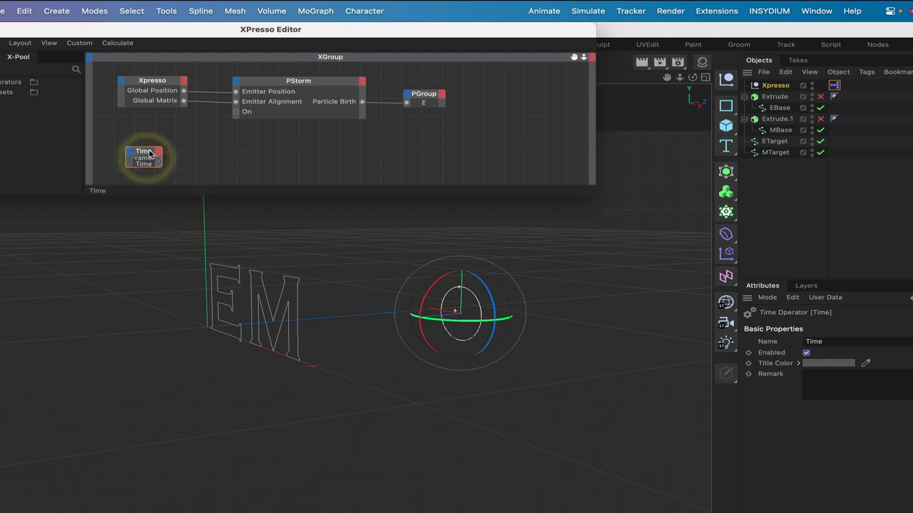
pyautogui.moveTo(139, 148); pyautogui.dragTo(123, 149)
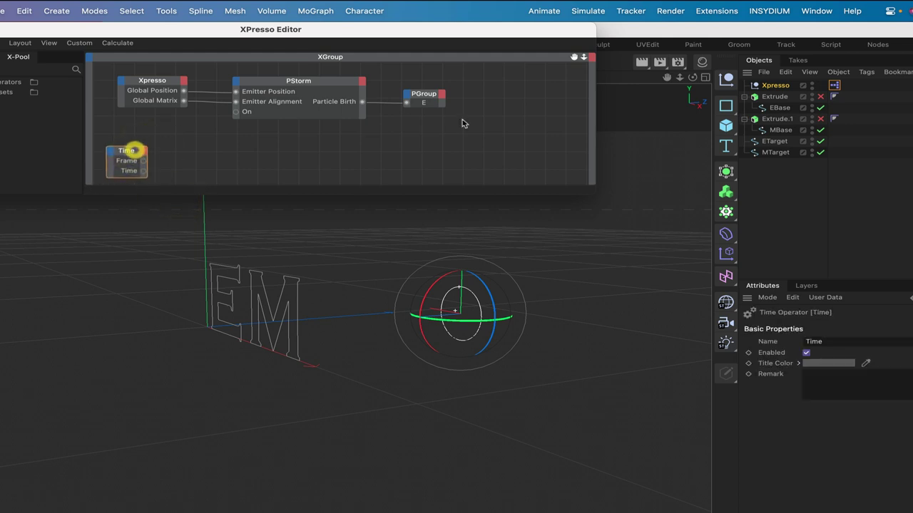
pyautogui.moveTo(589, 191); pyautogui.dragTo(861, 253)
pyautogui.moveTo(293, 184); pyautogui.dragTo(243, 185)
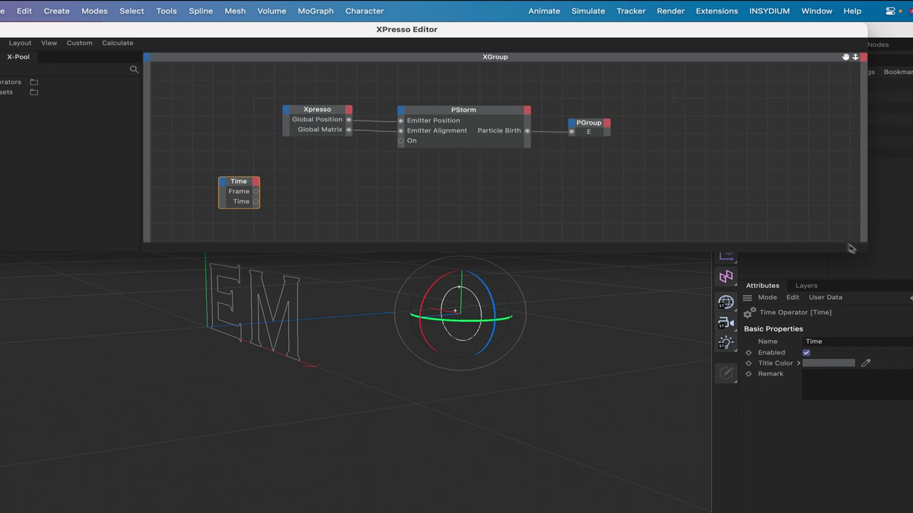
# Add a TP Initiator P Pass node and place it below the Time node
pyautogui.moveTo(862, 249); pyautogui.dragTo(909, 330)
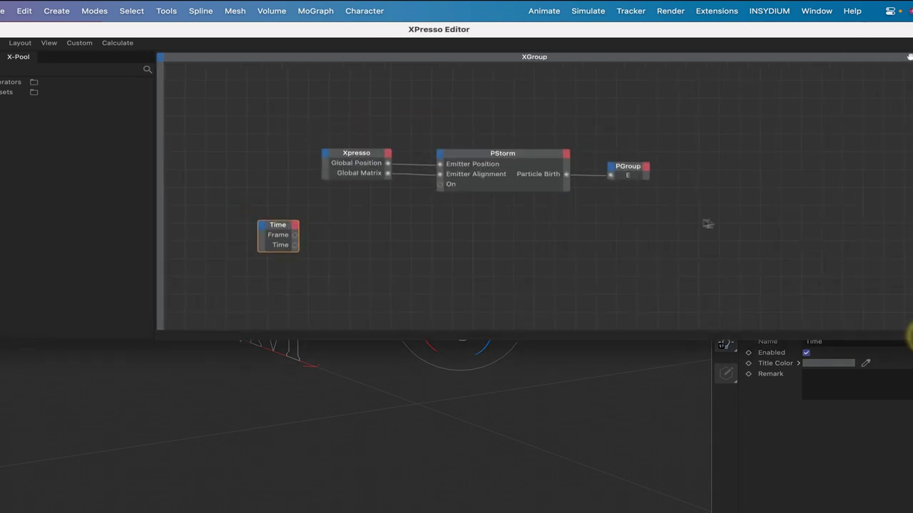
pyautogui.moveTo(274, 226); pyautogui.dragTo(261, 223)
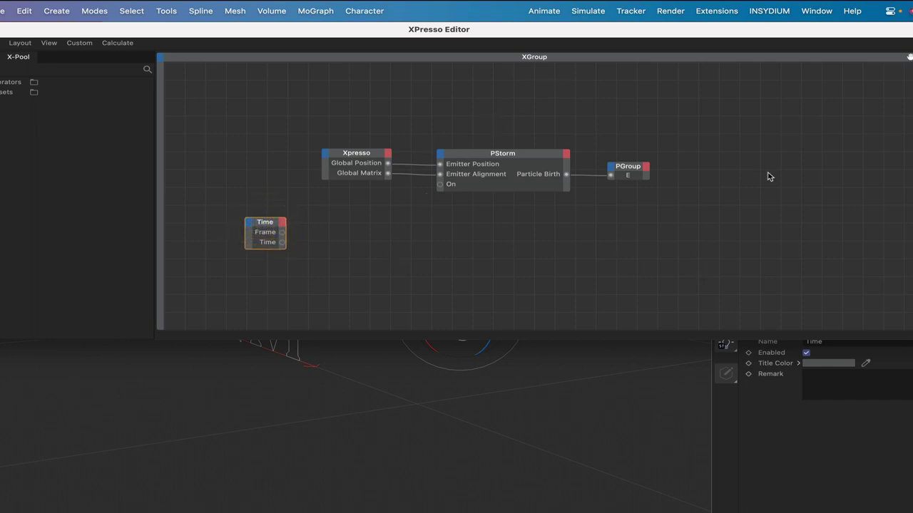
pyautogui.moveTo(909, 57); pyautogui.dragTo(909, 55)
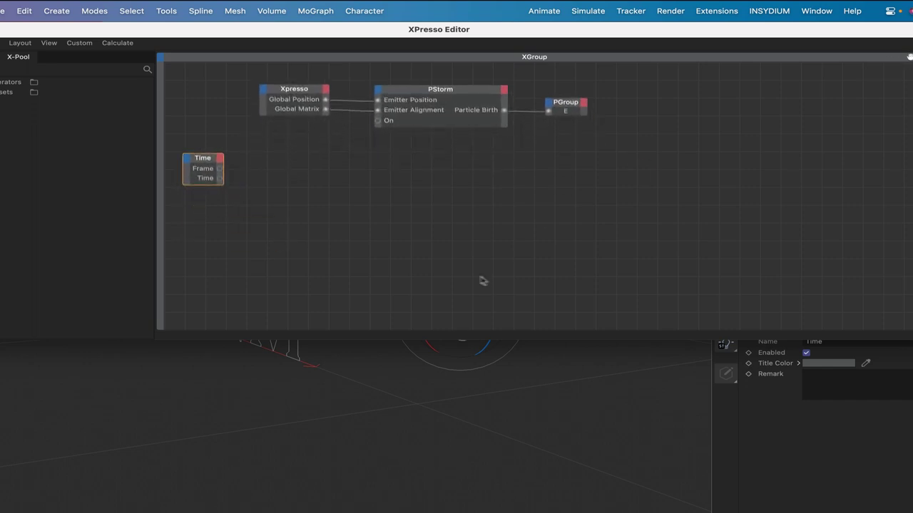
pyautogui.rightClick(254, 291)
pyautogui.moveTo(303, 314)
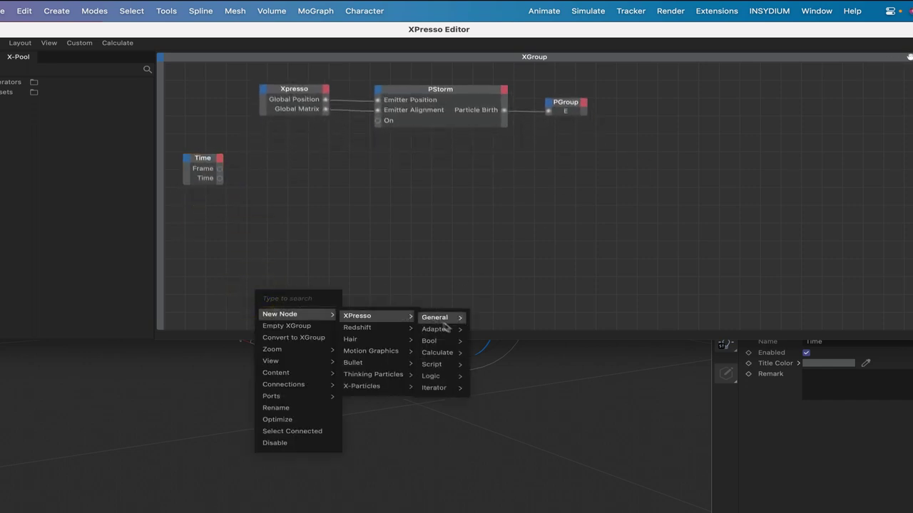
pyautogui.moveTo(391, 375)
pyautogui.moveTo(448, 376)
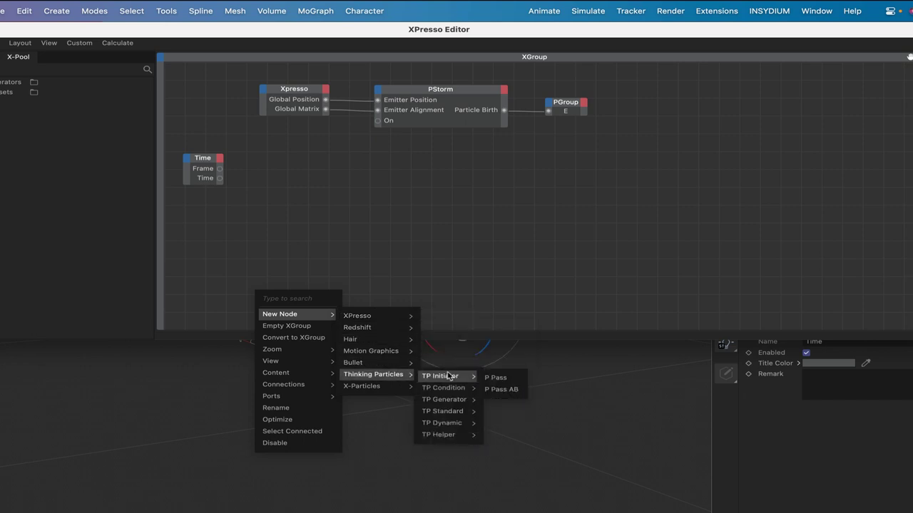
pyautogui.click(499, 378)
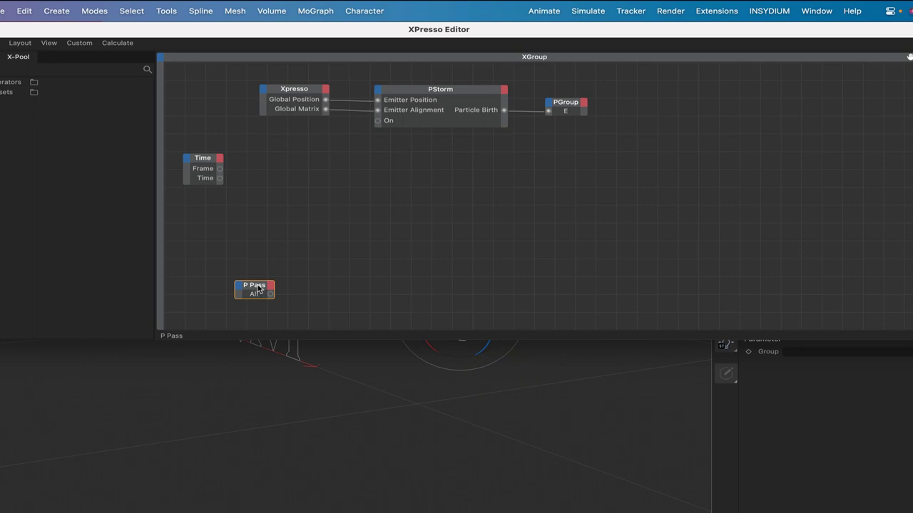
pyautogui.moveTo(258, 288); pyautogui.dragTo(203, 251)
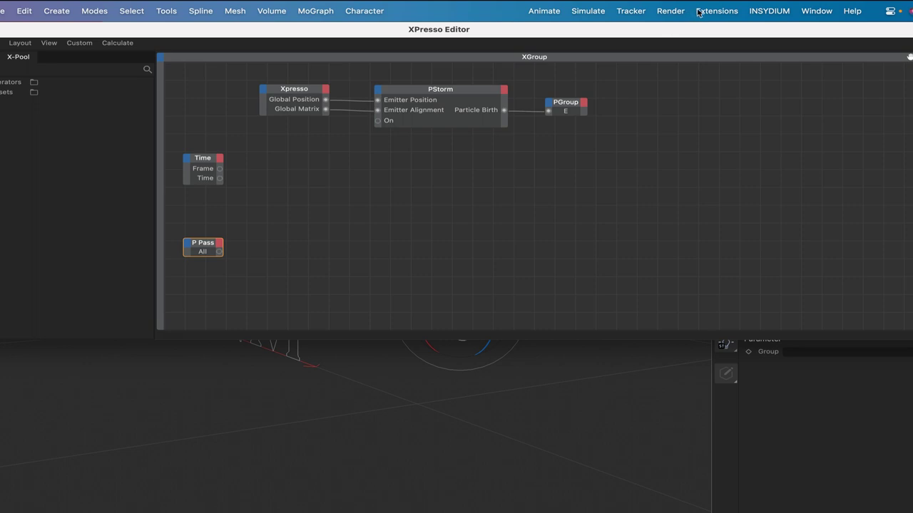
# Assign particle group E from TP Settings to the P Pass node
pyautogui.click(588, 11)
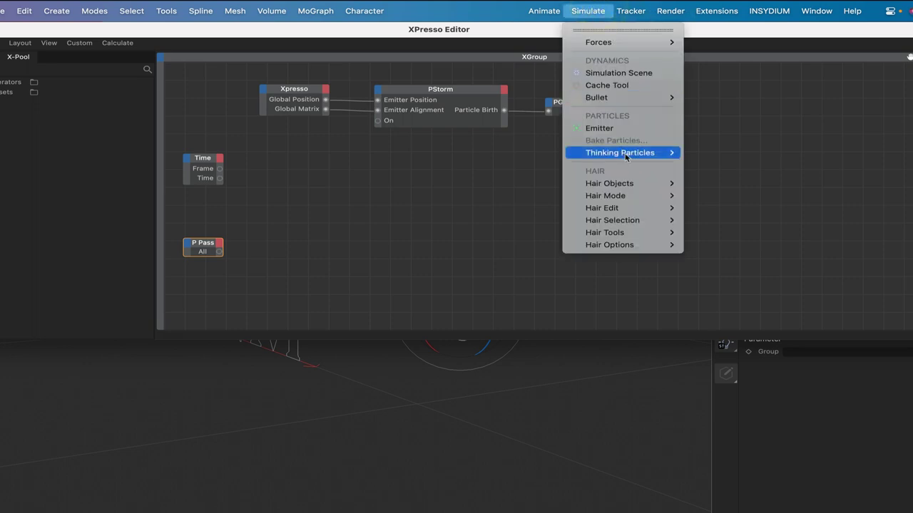
pyautogui.moveTo(627, 154)
pyautogui.click(723, 176)
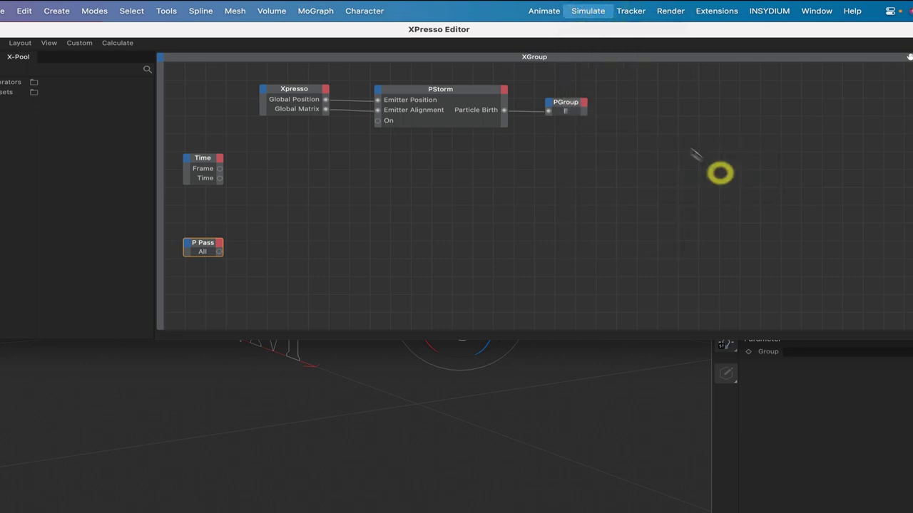
pyautogui.click(721, 268)
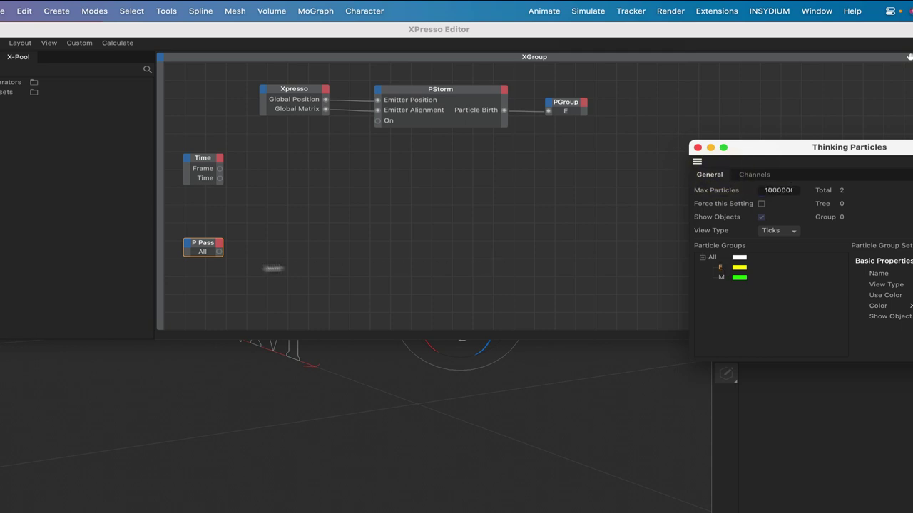
pyautogui.click(202, 253)
pyautogui.click(697, 149)
pyautogui.moveTo(589, 33); pyautogui.dragTo(579, 23)
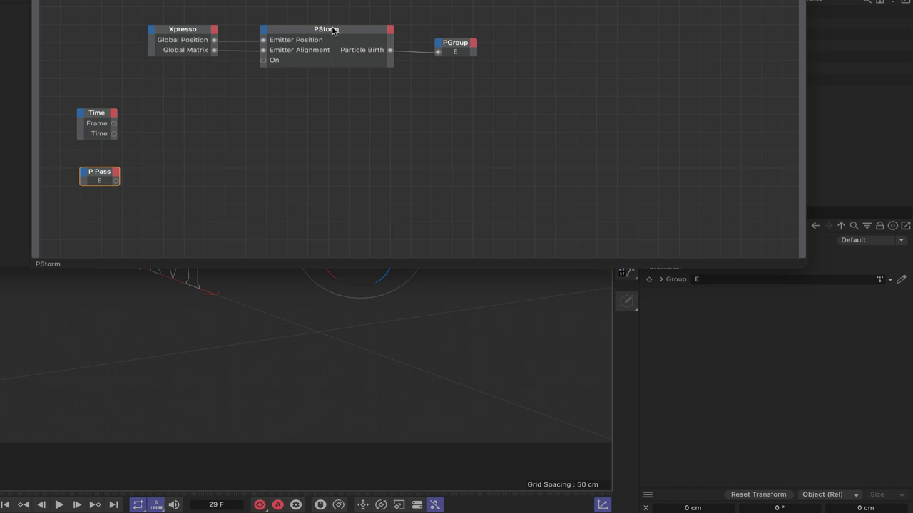
# Switch the PStorm emitter's birth type to Shot, then select the ETarget spline
pyautogui.click(332, 29)
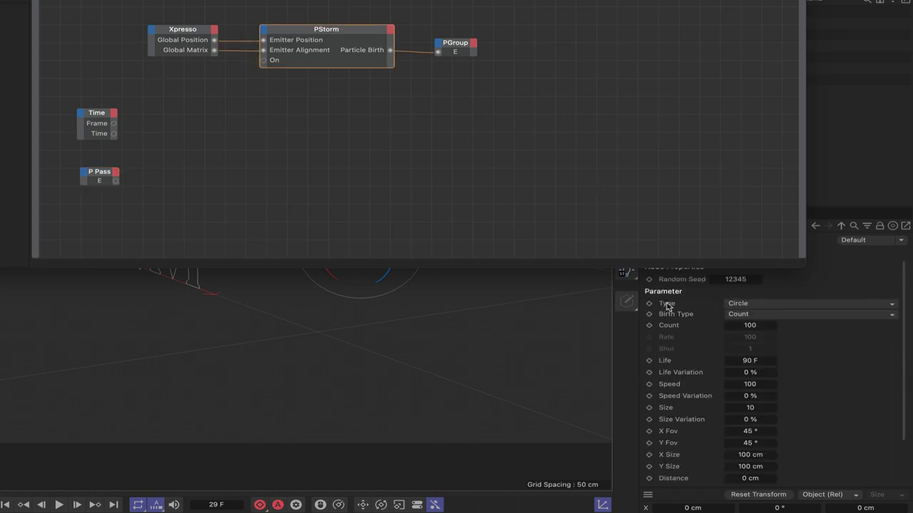
pyautogui.click(740, 318)
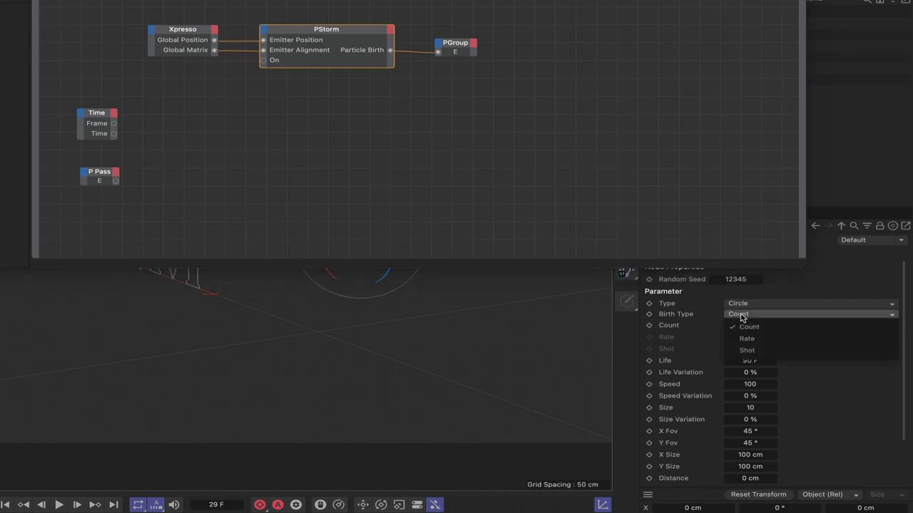
pyautogui.click(745, 348)
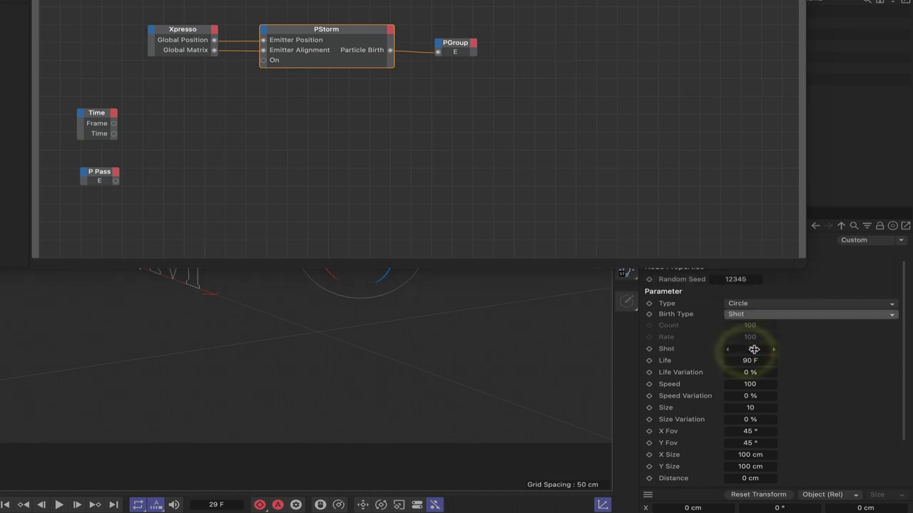
pyautogui.click(745, 349)
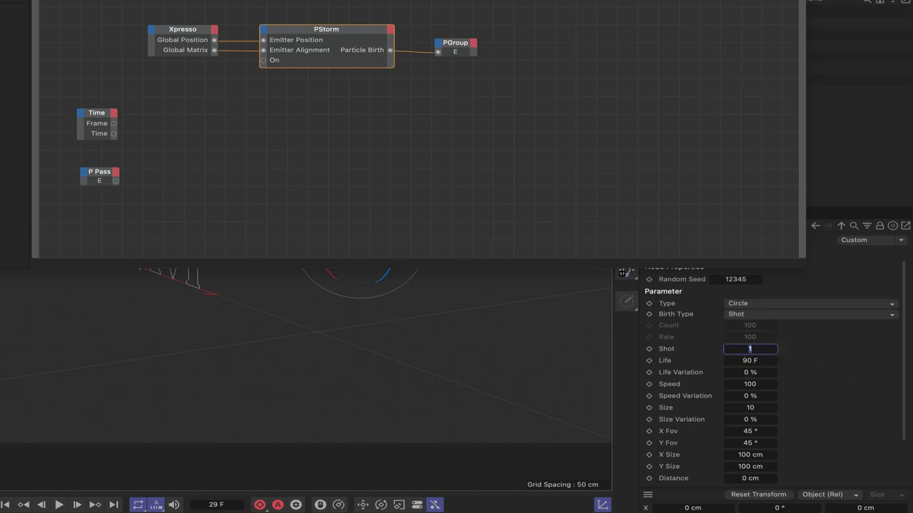
pyautogui.press('super+w')
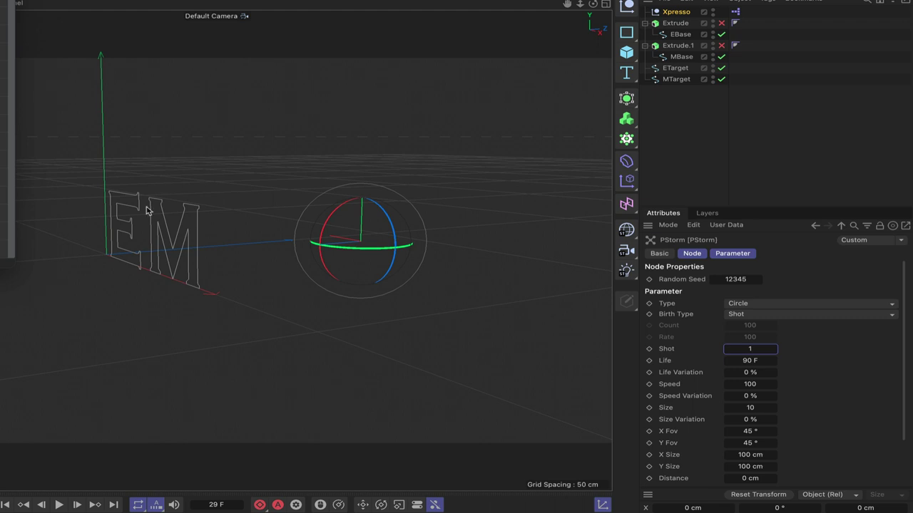
pyautogui.click(675, 69)
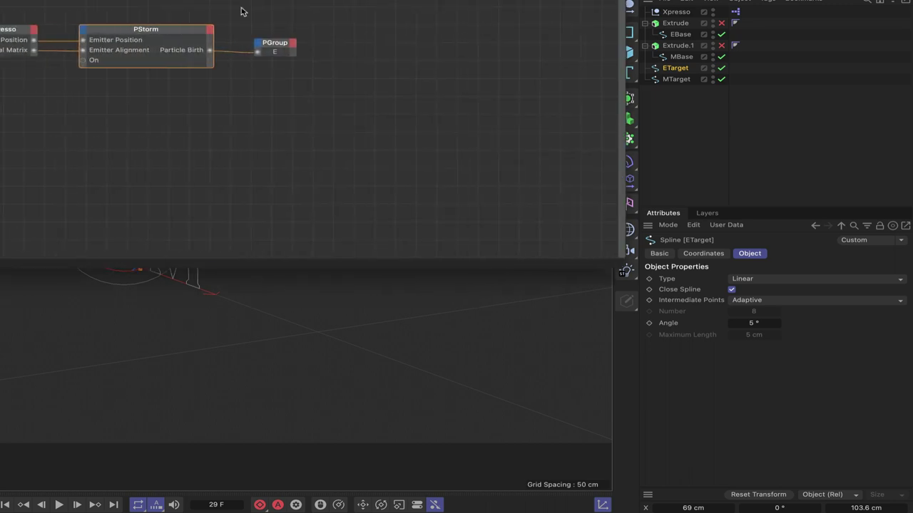
# Set PStorm's Shot to 36, Life 300 F, Speed 0 and Size 1
pyautogui.click(191, 35)
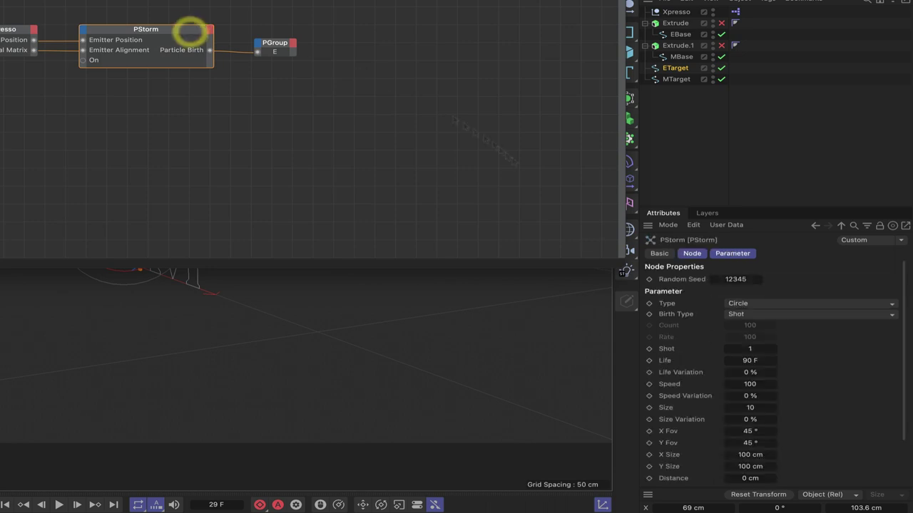
pyautogui.doubleClick(745, 347)
pyautogui.write('36')
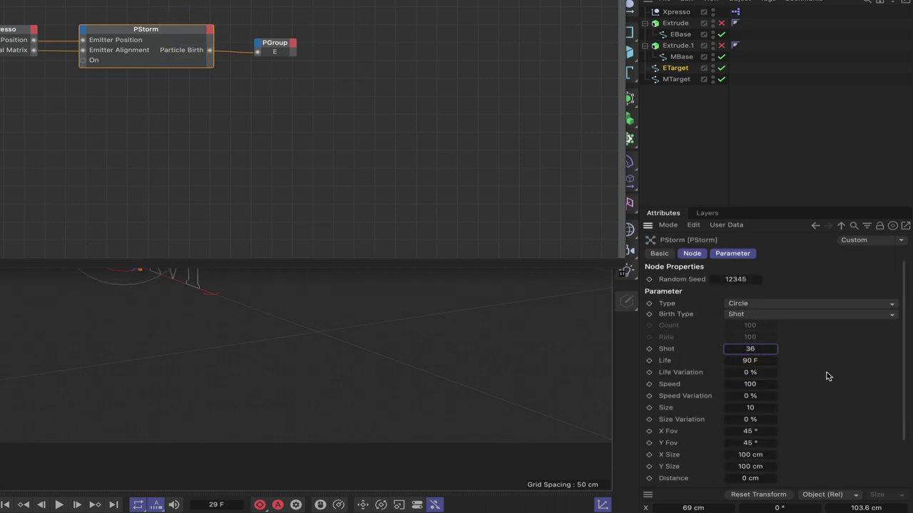
pyautogui.doubleClick(749, 360)
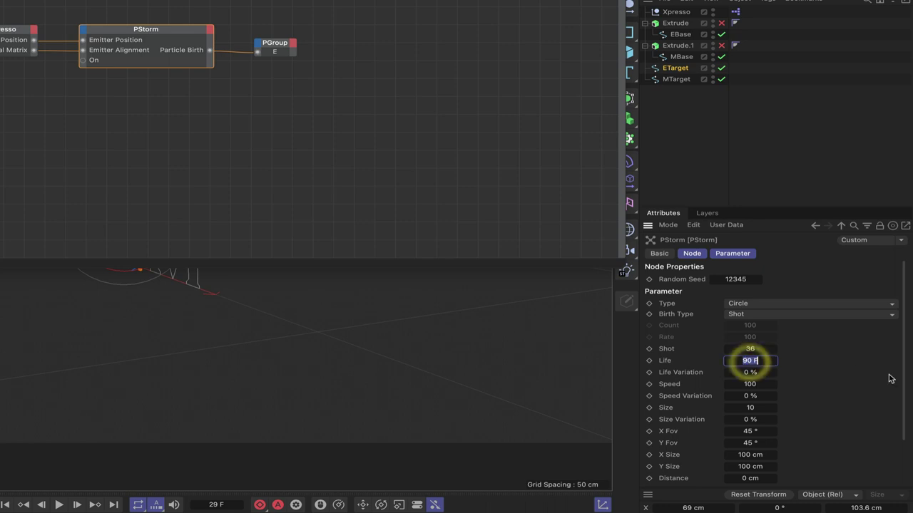
pyautogui.write('5')
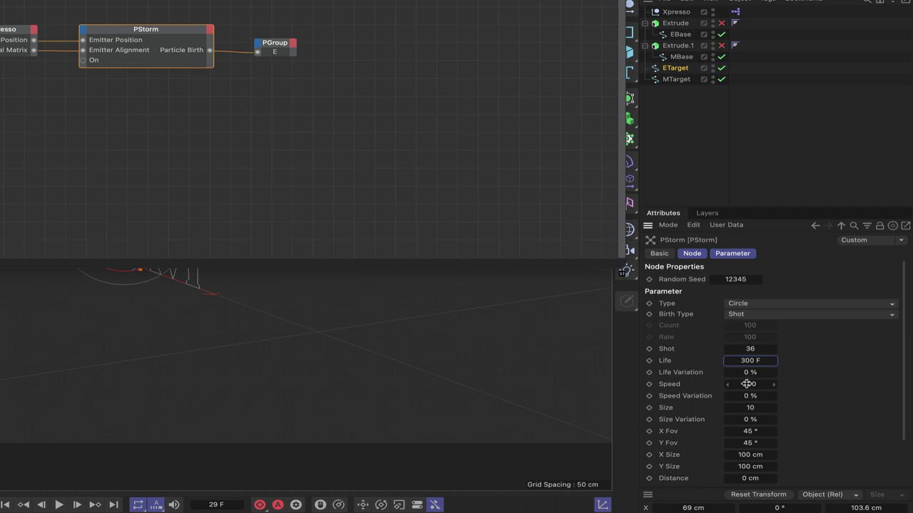
pyautogui.doubleClick(745, 384)
pyautogui.write('0')
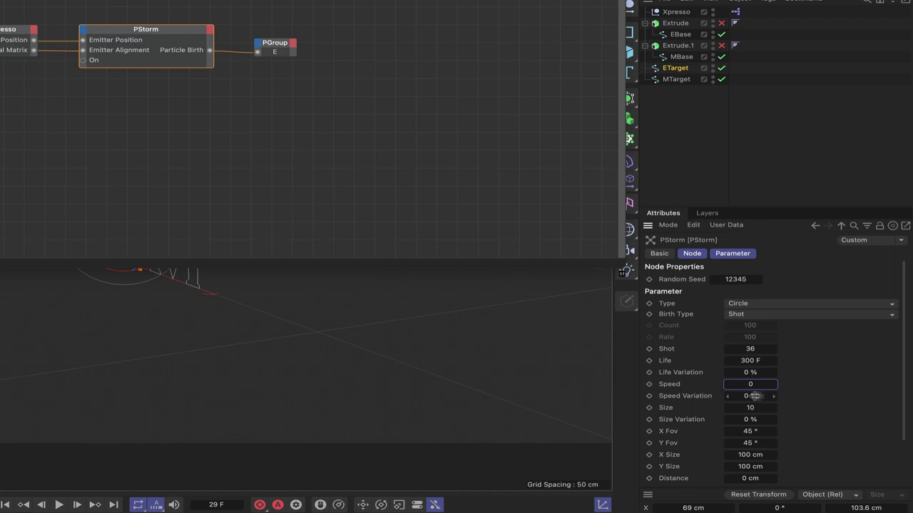
pyautogui.doubleClick(752, 408)
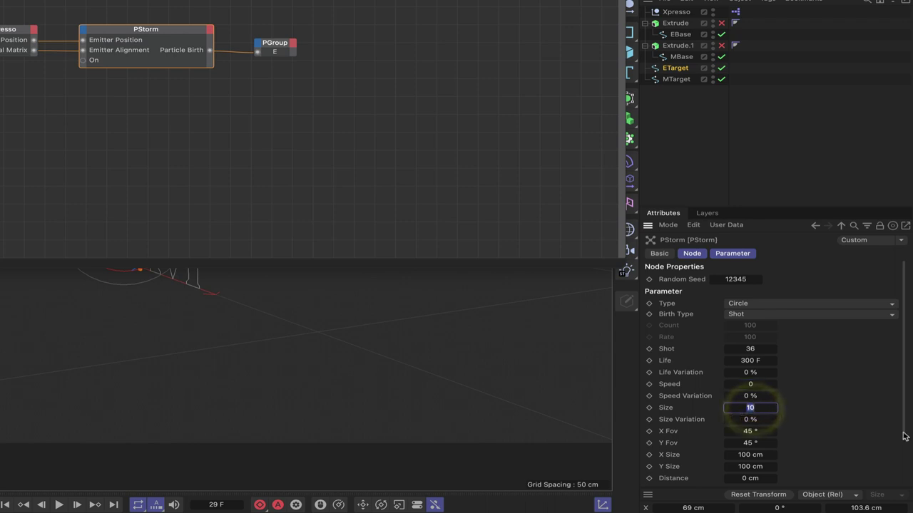
pyautogui.write('1')
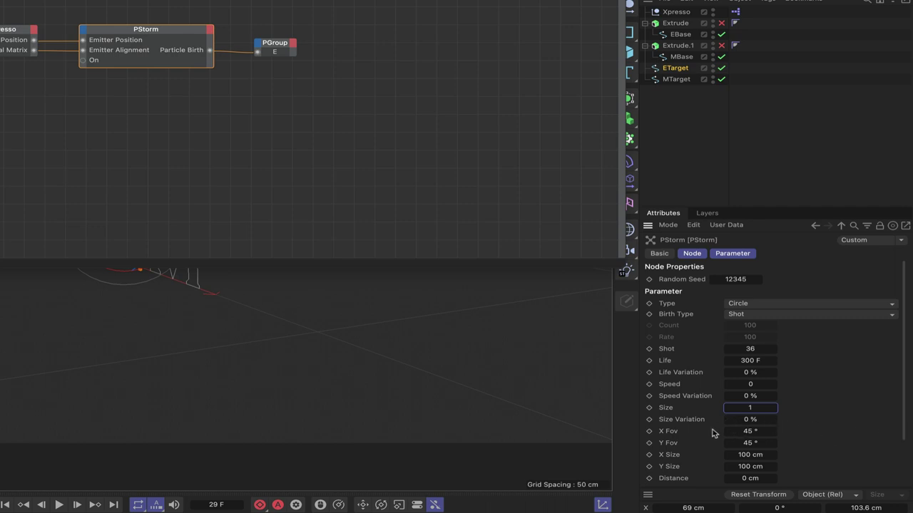
# Set PStorm's X Fov and Y Fov to 0° and rewind to the start
pyautogui.click(749, 430)
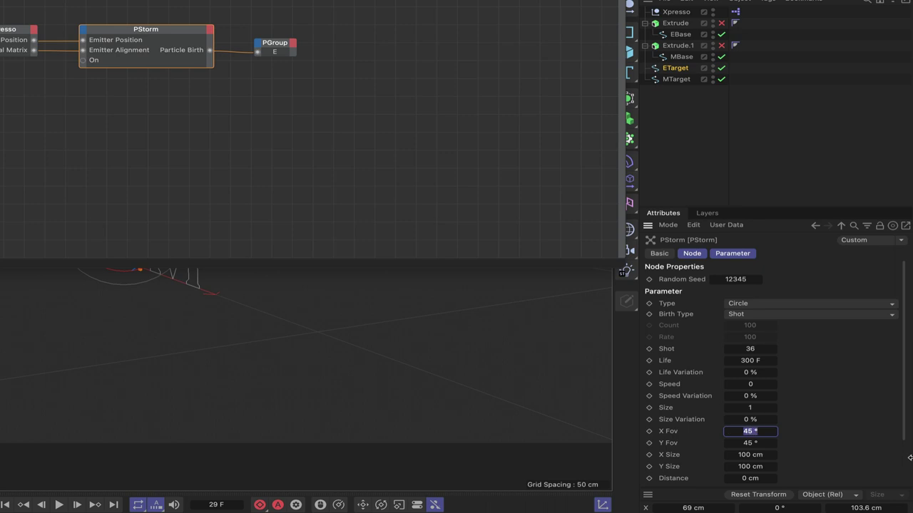
pyautogui.write('0')
pyautogui.click(748, 443)
pyautogui.write('0')
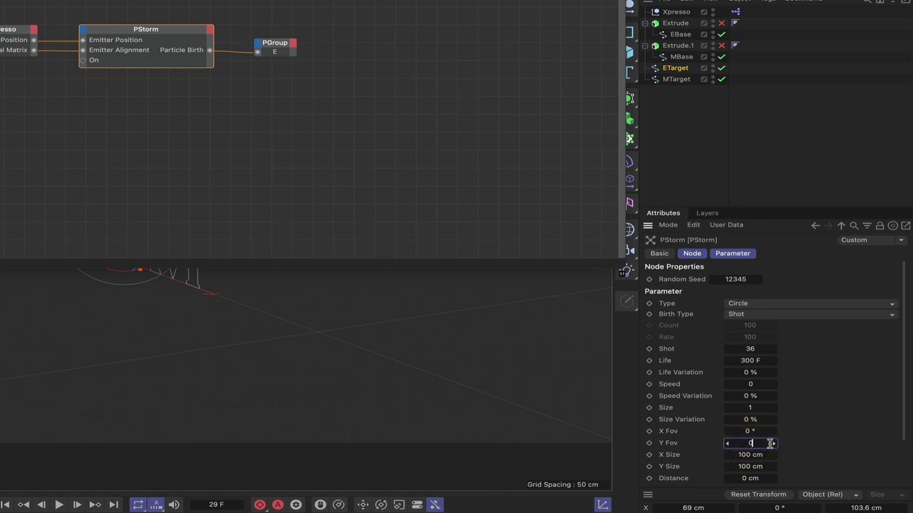
pyautogui.press('Return')
pyautogui.scroll(-3, 797, 395)
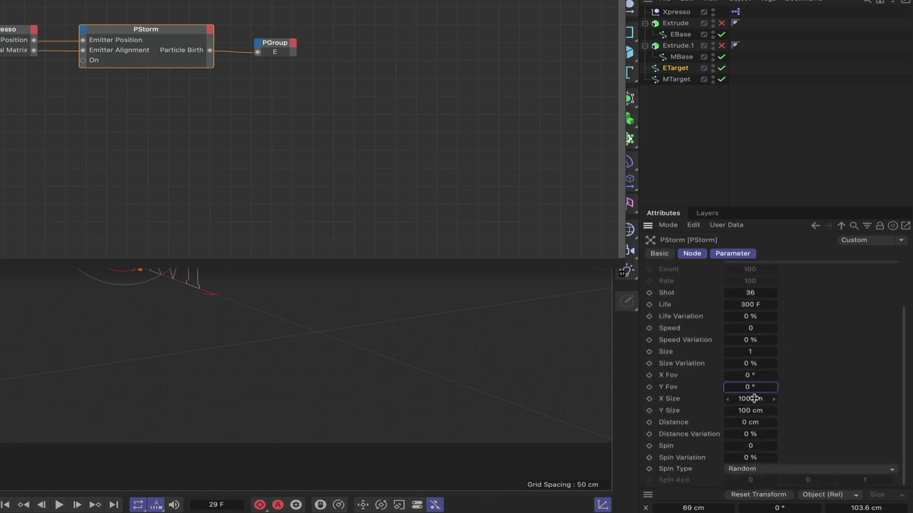
pyautogui.scroll(3, 807, 419)
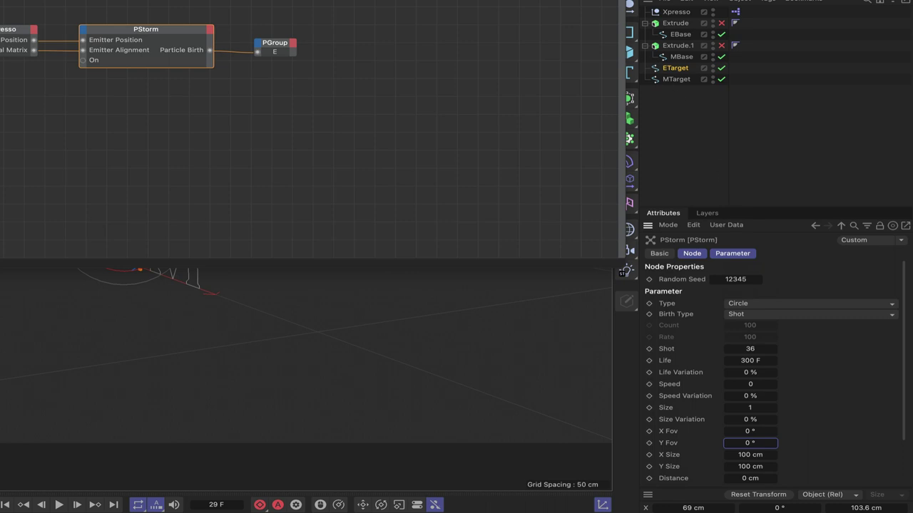
pyautogui.click(7, 505)
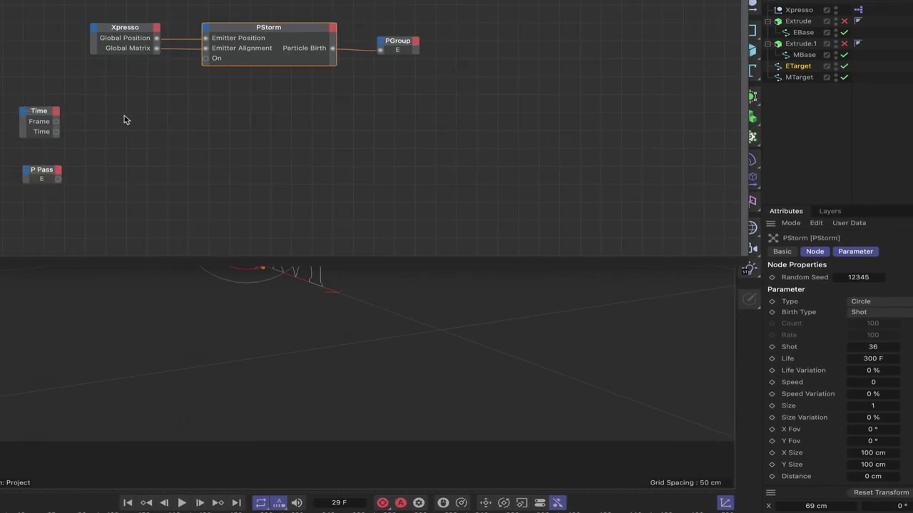
# Add a Logic Compare node, deleting an accidentally added Condition node
pyautogui.rightClick(98, 119)
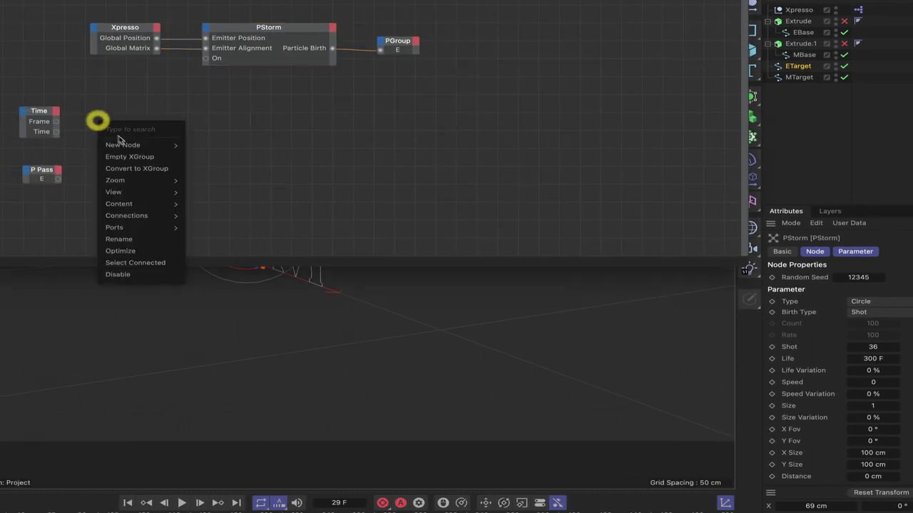
pyautogui.moveTo(123, 145)
pyautogui.moveTo(253, 148)
pyautogui.moveTo(283, 149)
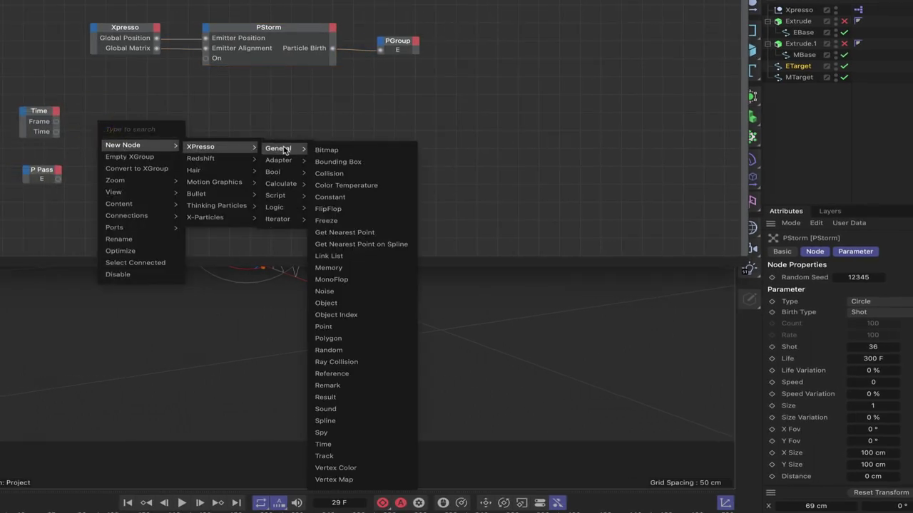
pyautogui.moveTo(281, 207)
pyautogui.click(336, 220)
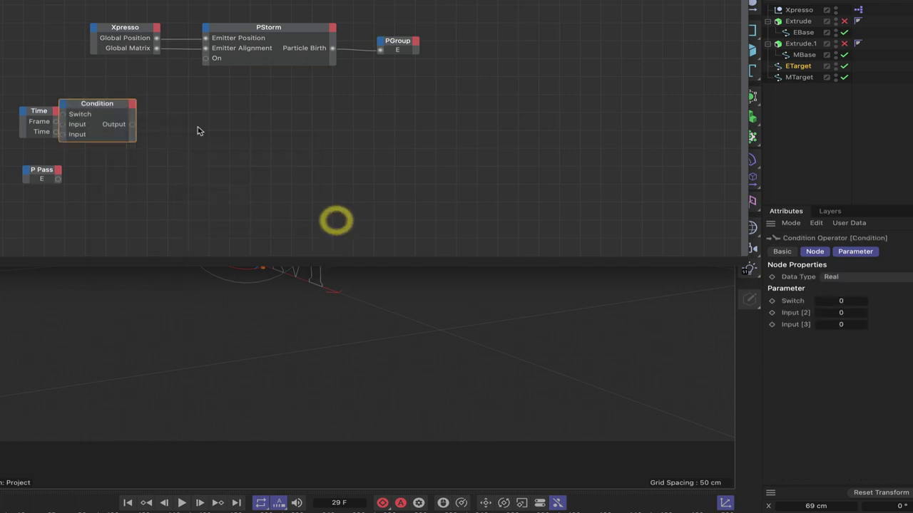
pyautogui.press('Delete')
pyautogui.rightClick(110, 110)
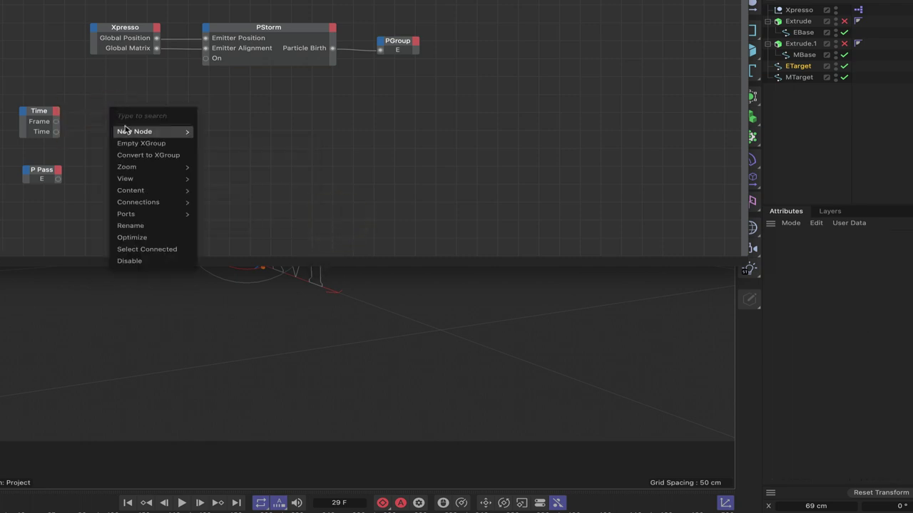
pyautogui.moveTo(130, 131)
pyautogui.moveTo(228, 146)
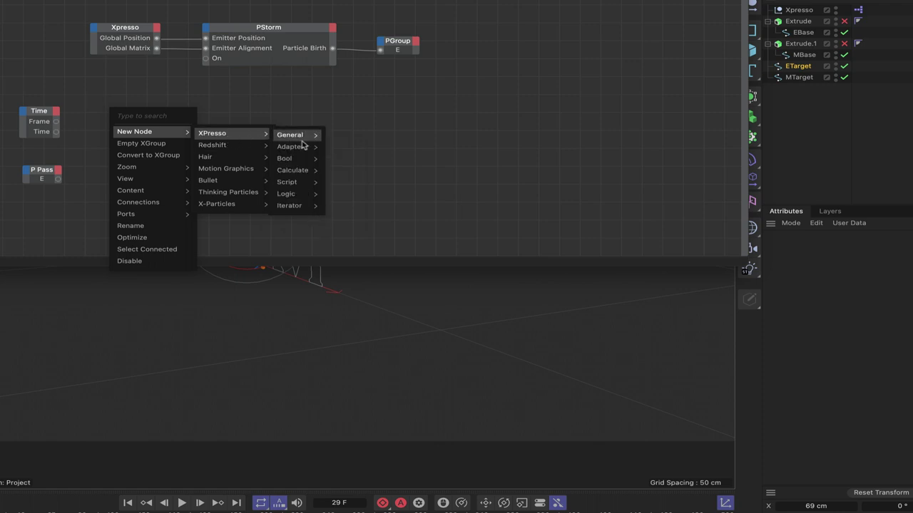
pyautogui.moveTo(316, 194)
pyautogui.click(349, 194)
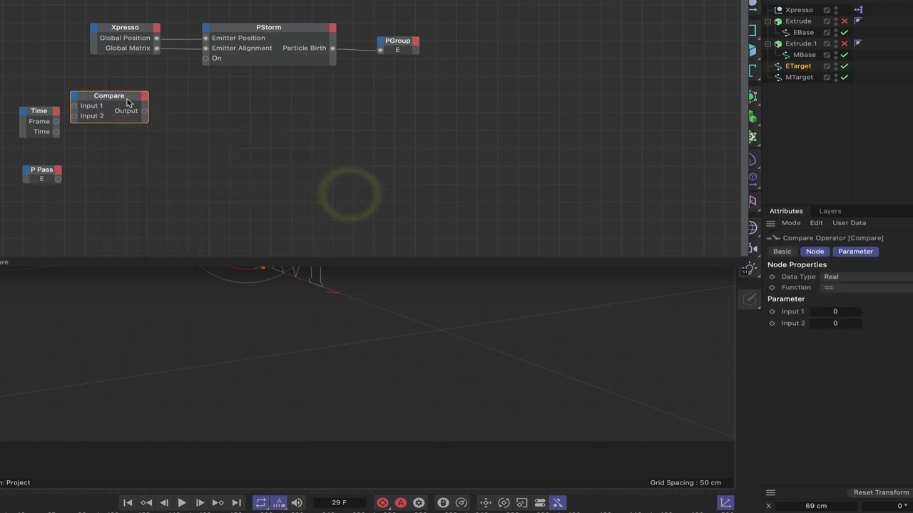
pyautogui.moveTo(123, 97); pyautogui.dragTo(149, 96)
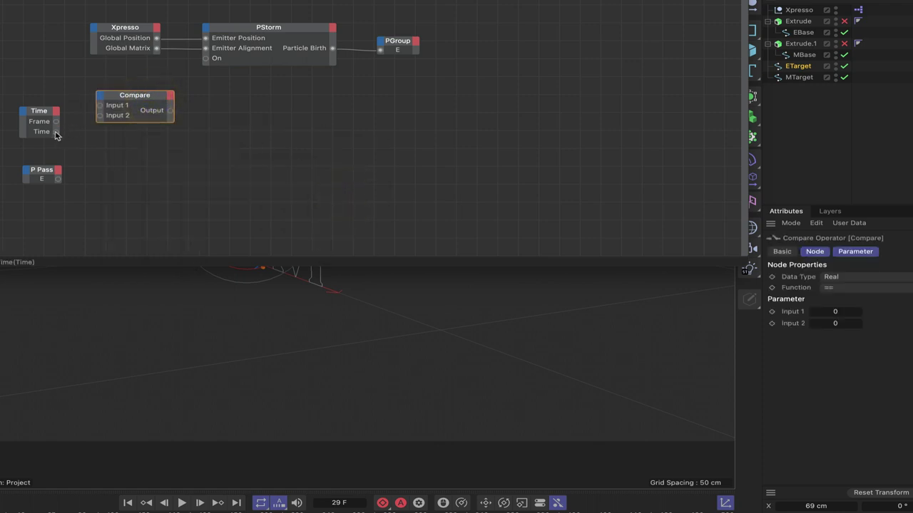
# Wire Time Frame into Compare Input 1, set Input 2 to 1, and feed PStorm's On
pyautogui.moveTo(56, 126); pyautogui.dragTo(101, 106)
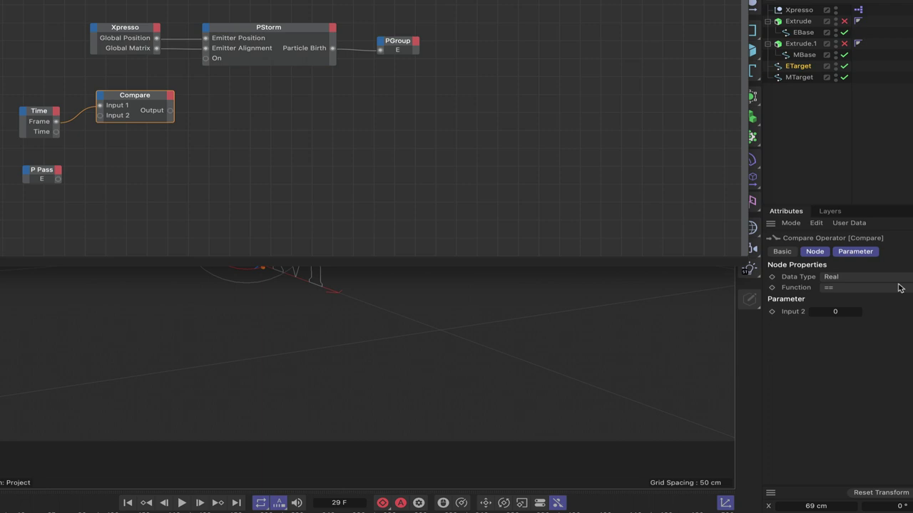
pyautogui.click(852, 311)
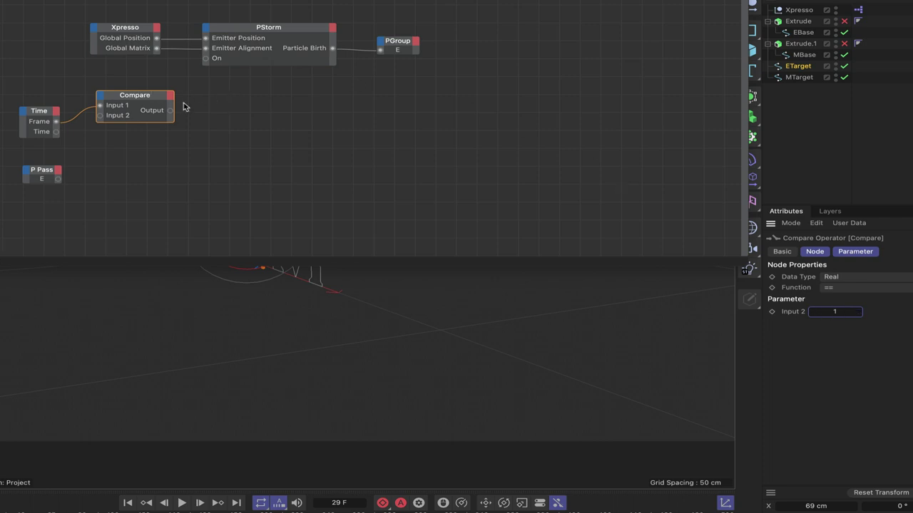
pyautogui.moveTo(171, 112); pyautogui.dragTo(207, 60)
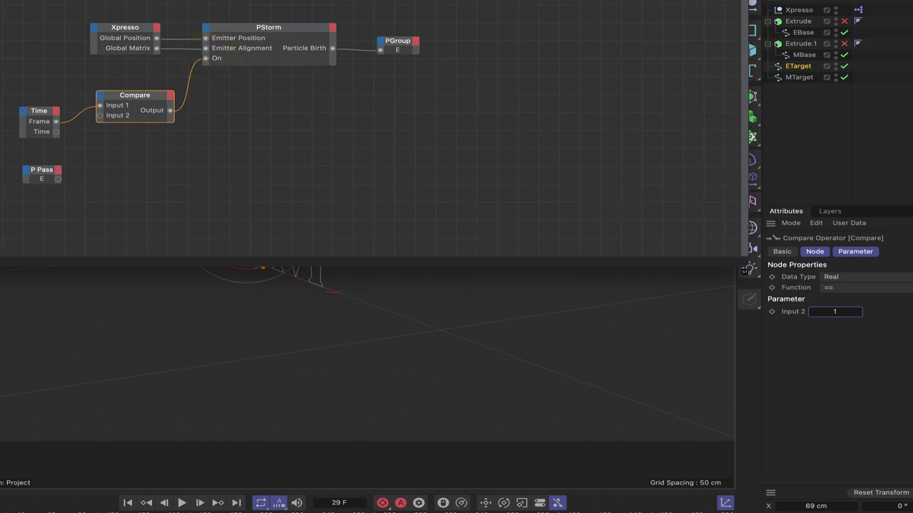
pyautogui.moveTo(741, 128); pyautogui.dragTo(187, 128)
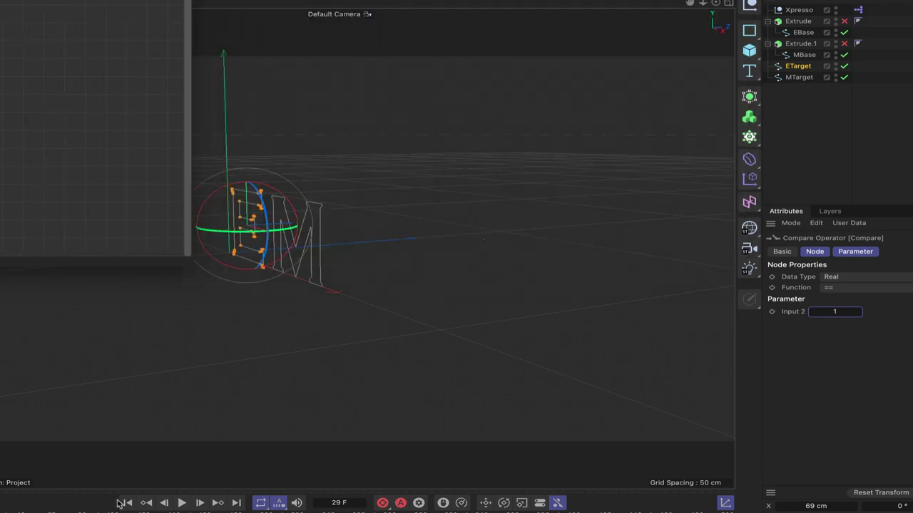
# Play the animation to confirm a single particle burst, select EBase, then rewind to the start
pyautogui.click(126, 503)
pyautogui.click(182, 503)
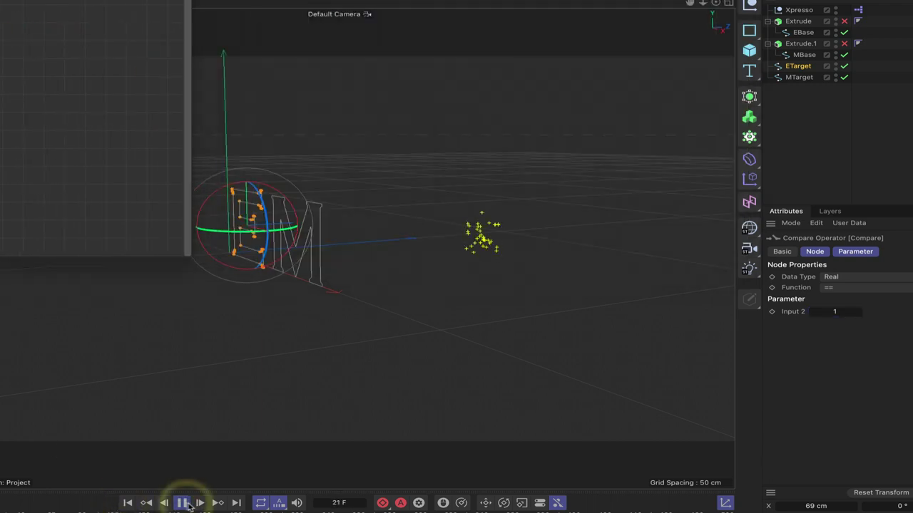
pyautogui.click(181, 503)
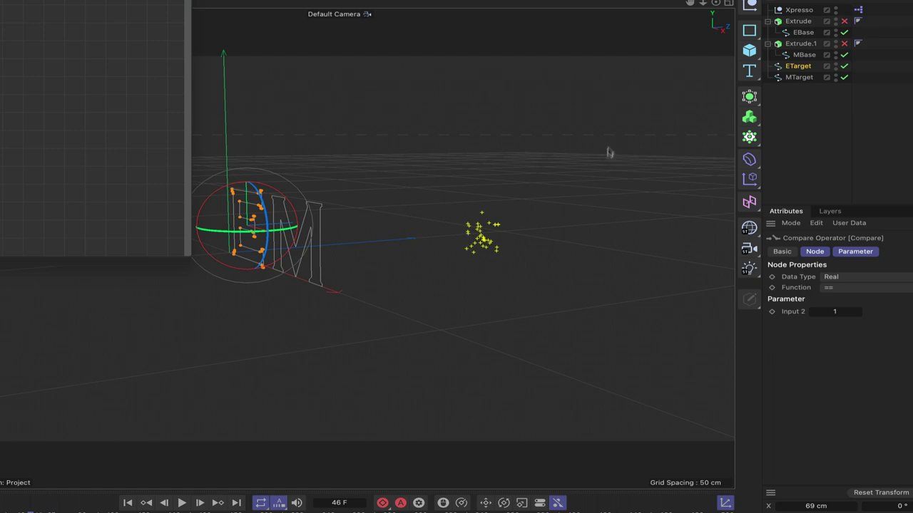
pyautogui.click(803, 33)
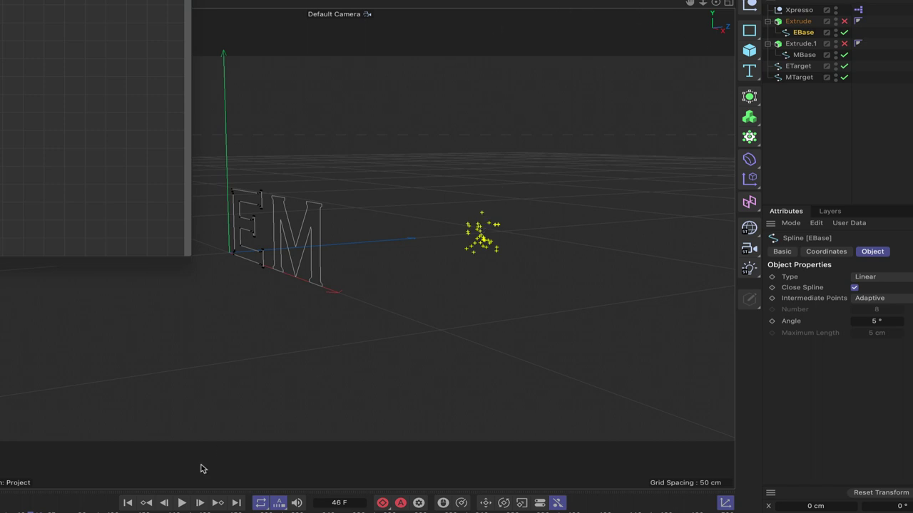
pyautogui.click(127, 504)
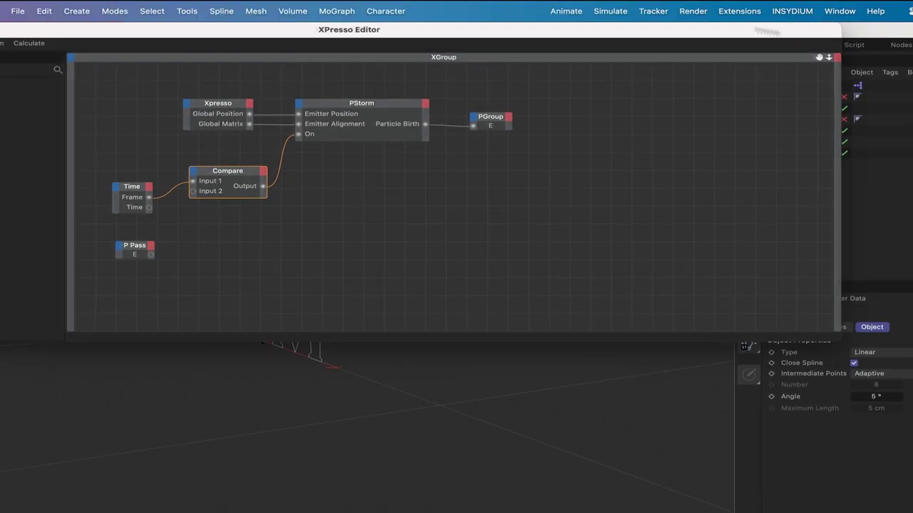
# Close the Thinking Particles settings window and widen the XPresso Editor to show the whole graph
pyautogui.moveTo(785, 32); pyautogui.dragTo(531, 32)
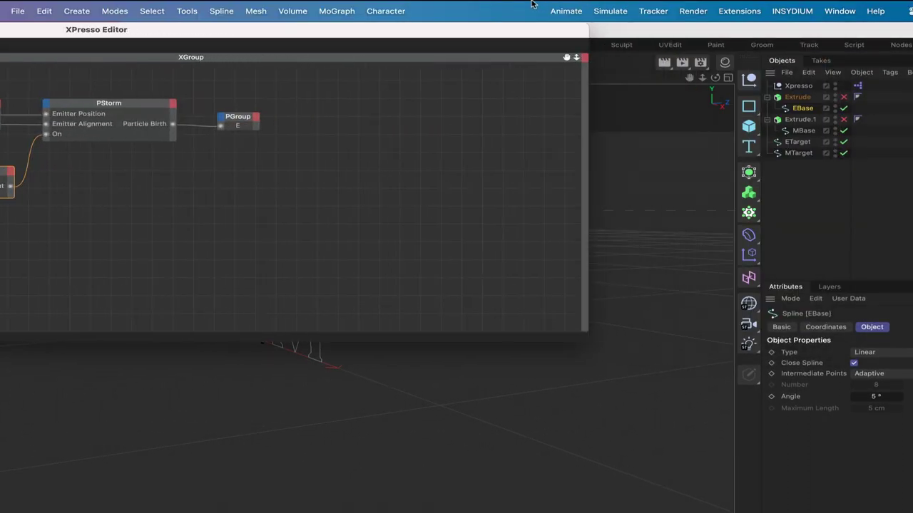
pyautogui.click(621, 11)
pyautogui.moveTo(688, 154)
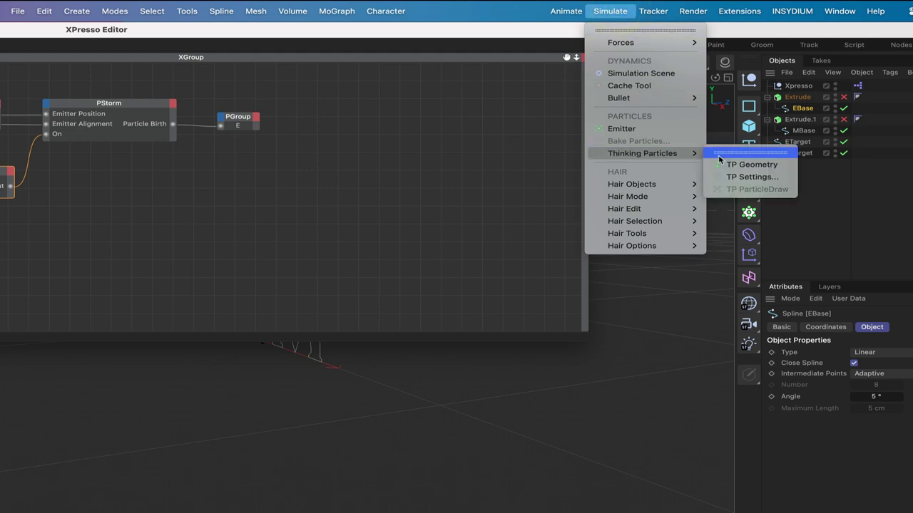
pyautogui.click(735, 178)
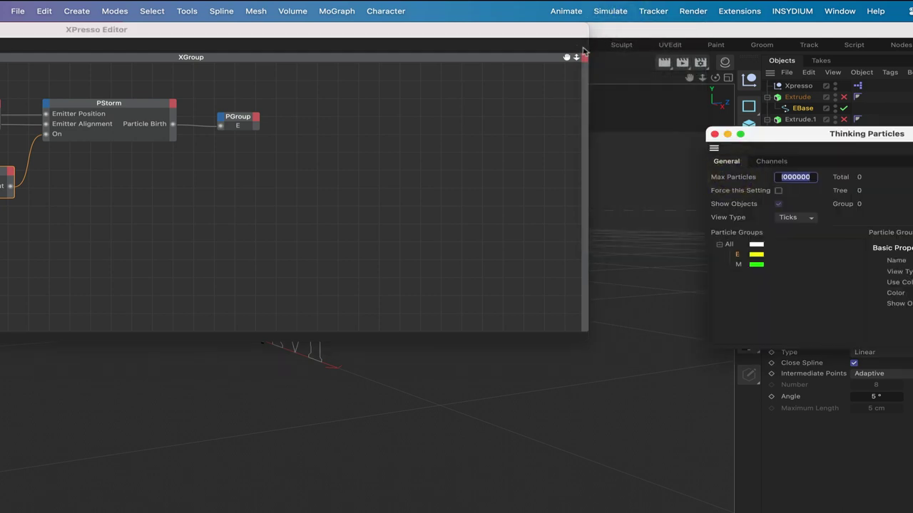
pyautogui.moveTo(571, 33); pyautogui.dragTo(139, 20)
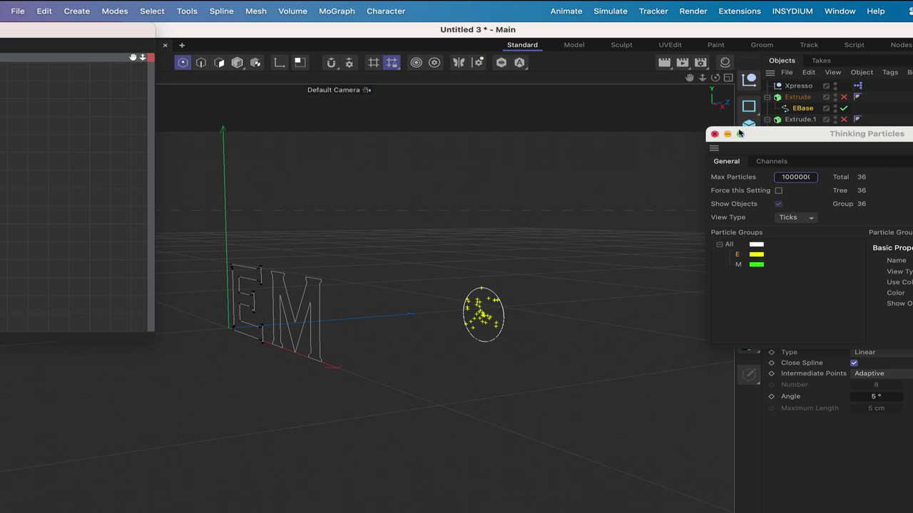
pyautogui.click(714, 134)
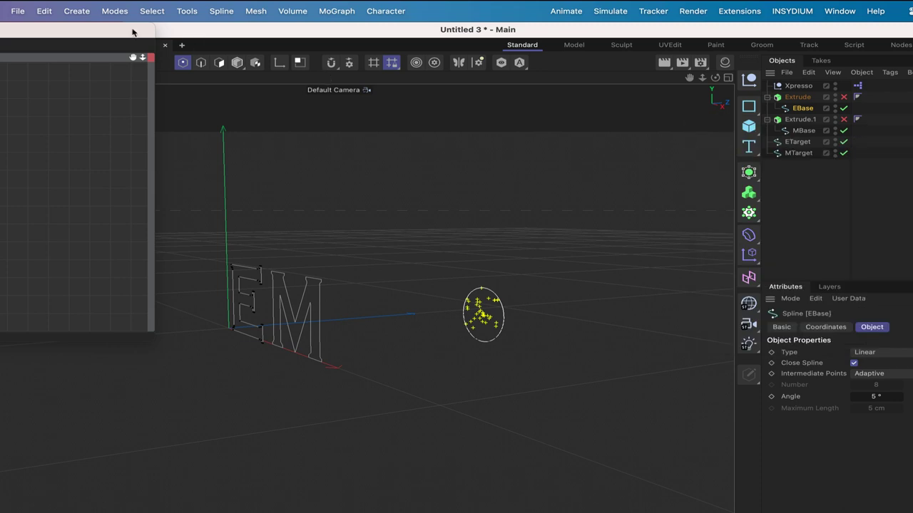
pyautogui.moveTo(154, 28); pyautogui.dragTo(747, 4)
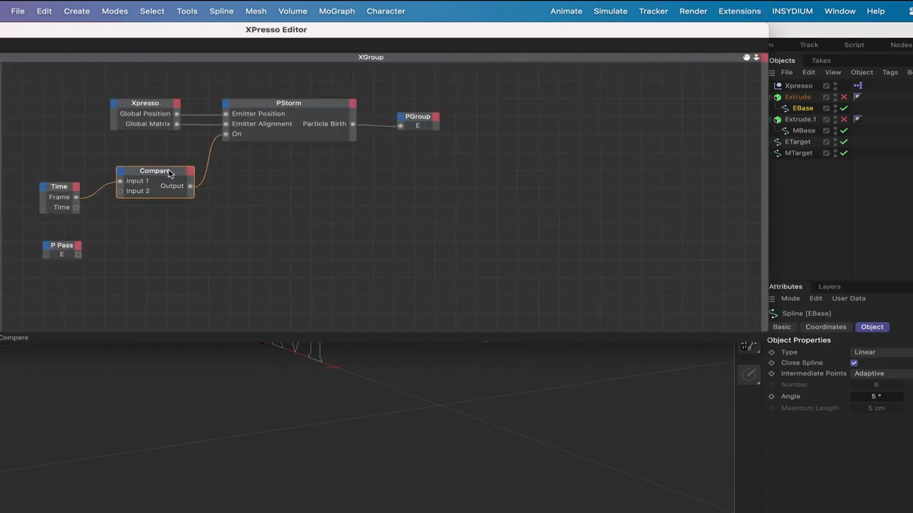
# Duplicate the Compare node, feed it the Time node's Frame, and set its function to greater-than 1
pyautogui.keyDown('ctrl'); pyautogui.moveTo(165, 176); pyautogui.dragTo(166, 220); pyautogui.keyUp('ctrl')
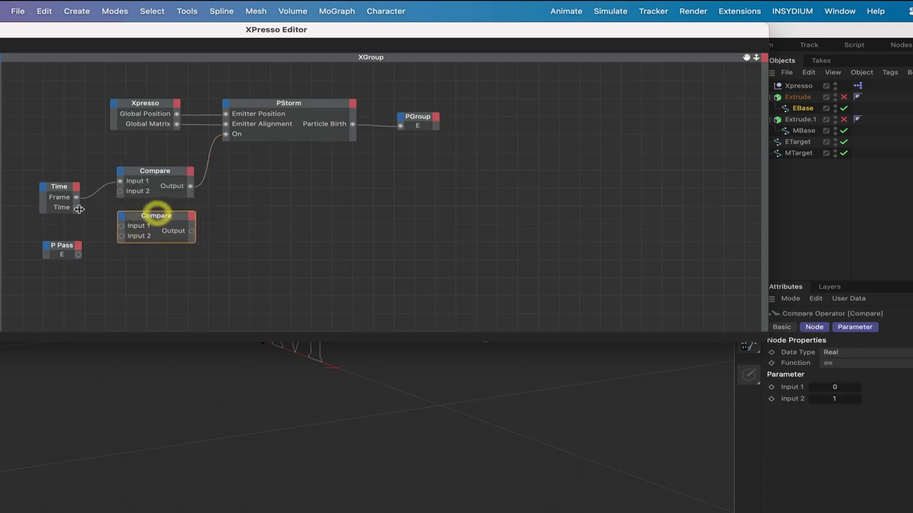
pyautogui.moveTo(76, 196); pyautogui.dragTo(121, 226)
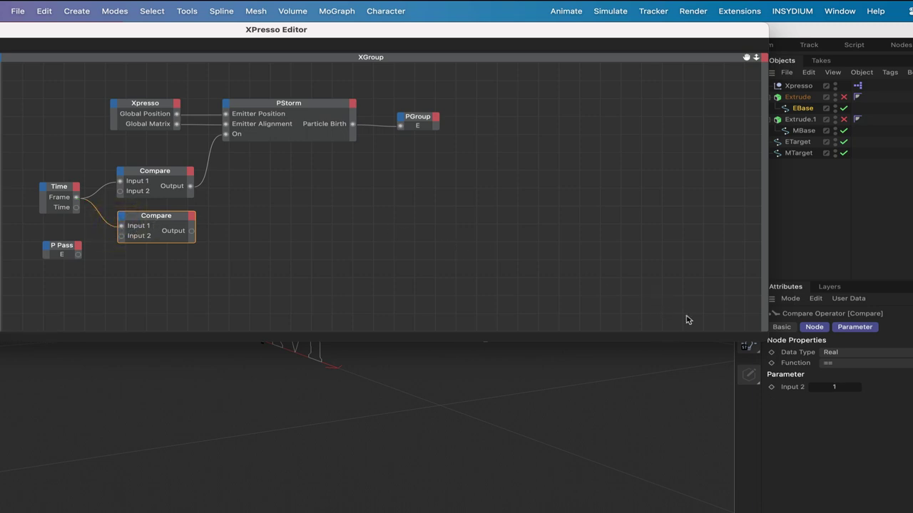
pyautogui.click(849, 364)
pyautogui.click(852, 408)
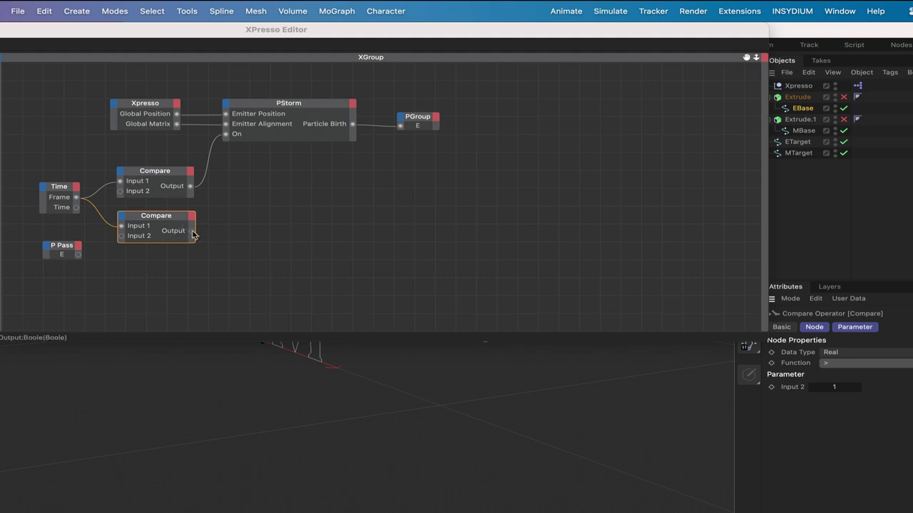
# Add a MonoFlop node beside the Compare nodes and set its mode to OneShot
pyautogui.rightClick(248, 235)
pyautogui.moveTo(275, 256)
pyautogui.moveTo(356, 257)
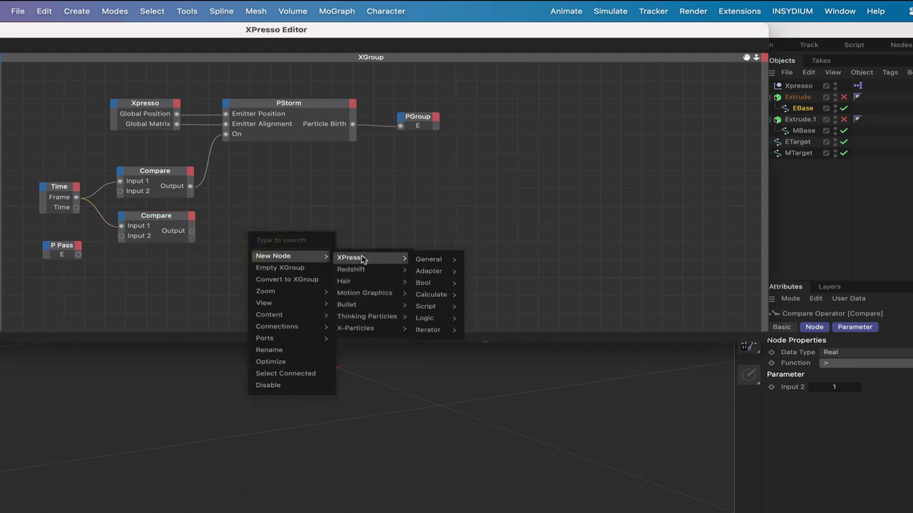
pyautogui.moveTo(434, 261)
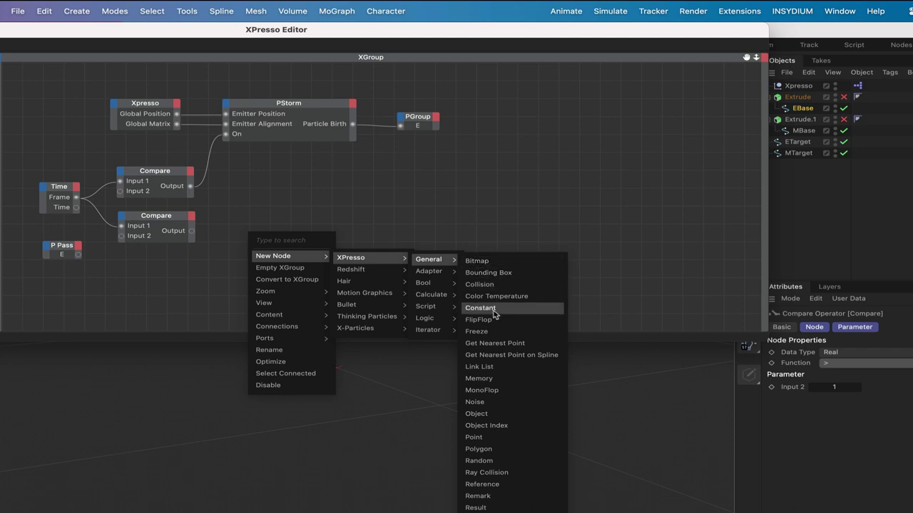
pyautogui.click(495, 391)
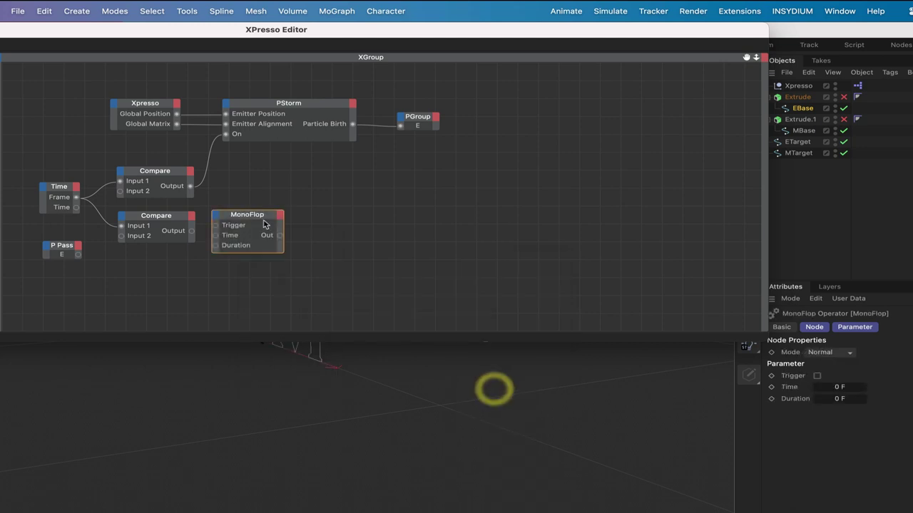
pyautogui.moveTo(258, 216); pyautogui.dragTo(293, 223)
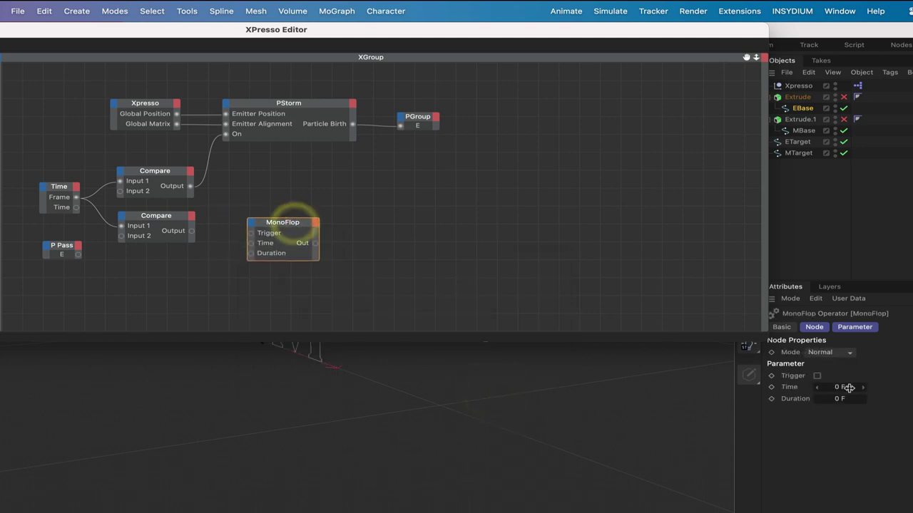
pyautogui.click(819, 354)
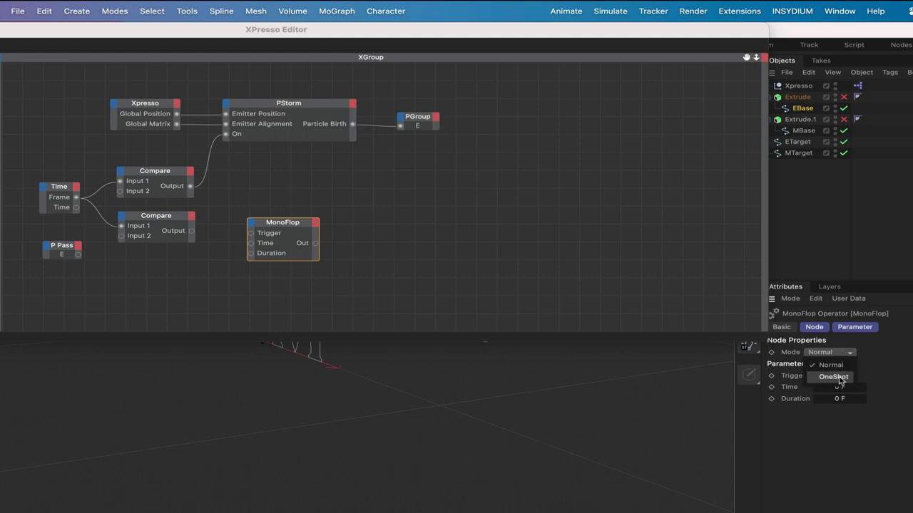
pyautogui.click(839, 380)
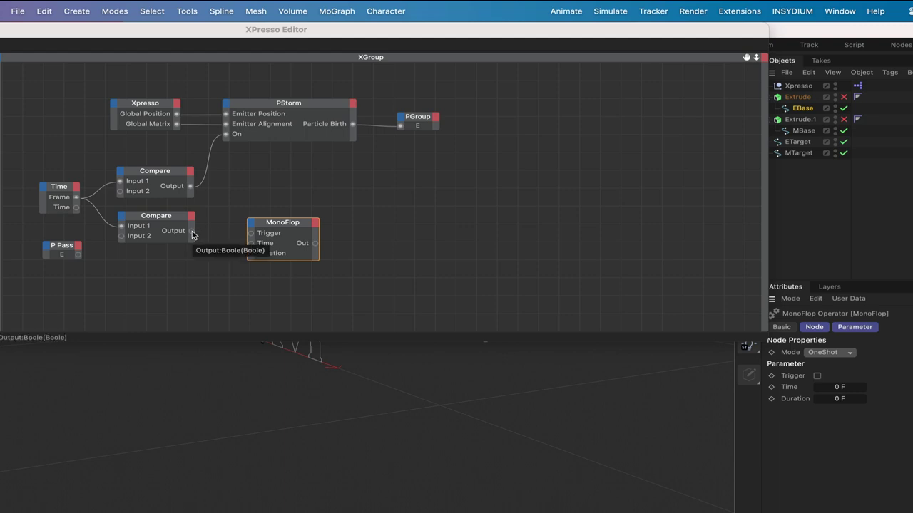
# Wire the second Compare into MonoFlop Trigger and Time into Time, set Duration 30 F, and add a State output
pyautogui.moveTo(192, 234); pyautogui.dragTo(289, 221)
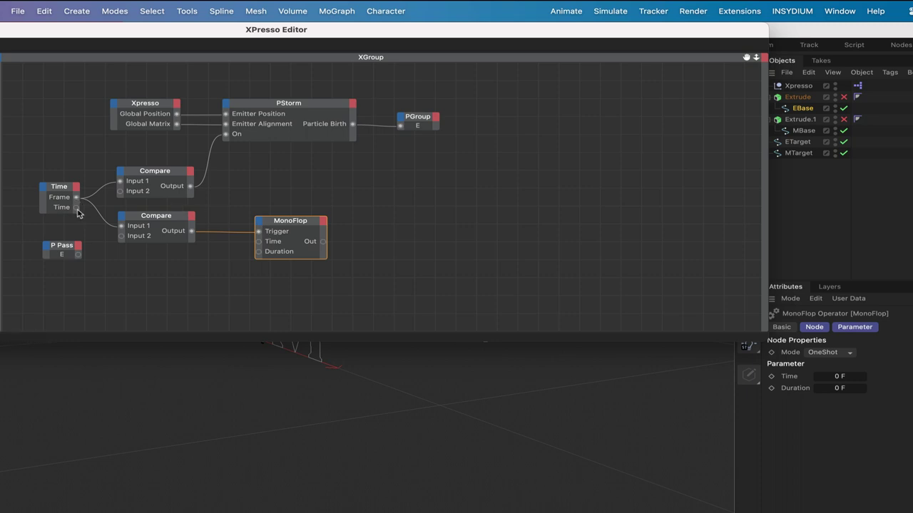
pyautogui.moveTo(77, 208); pyautogui.dragTo(258, 246)
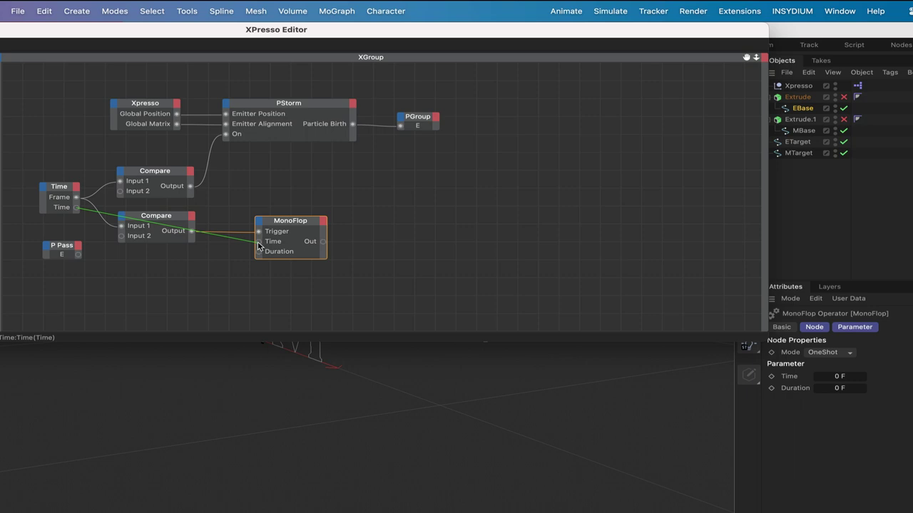
pyautogui.moveTo(258, 245); pyautogui.dragTo(263, 251)
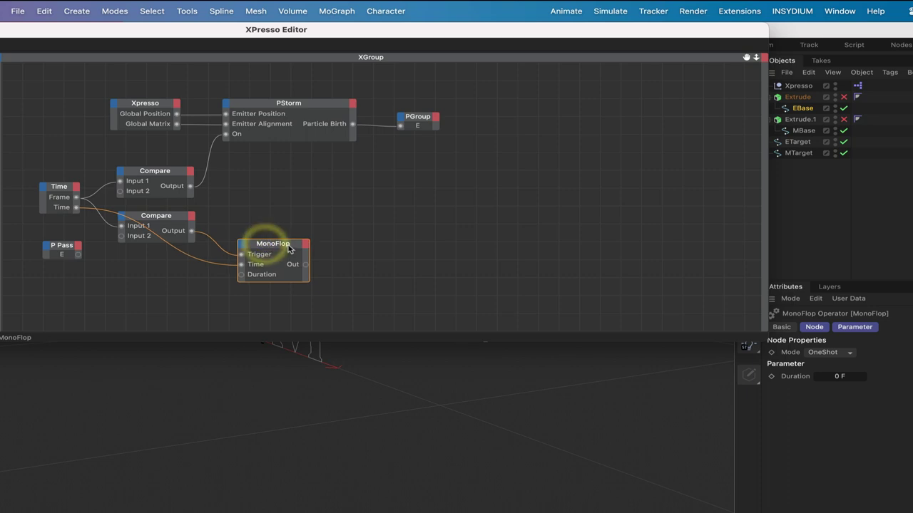
pyautogui.click(840, 376)
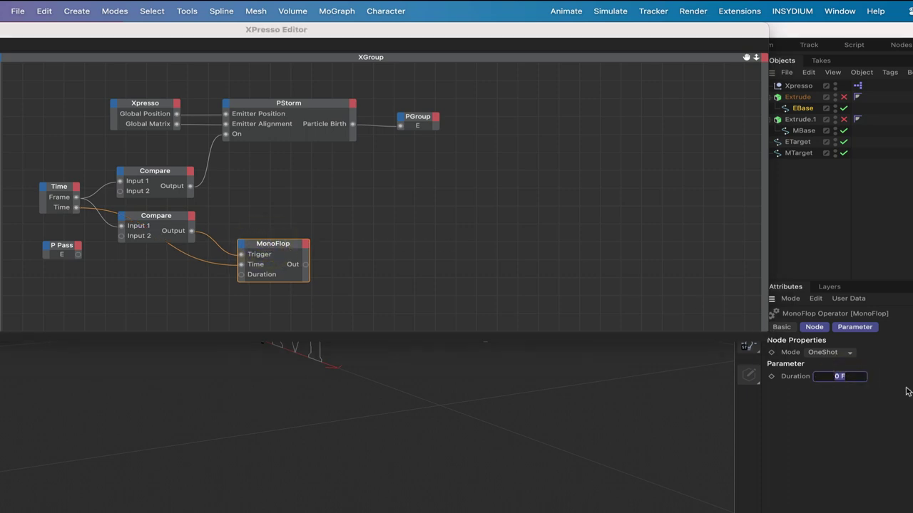
pyautogui.click(307, 245)
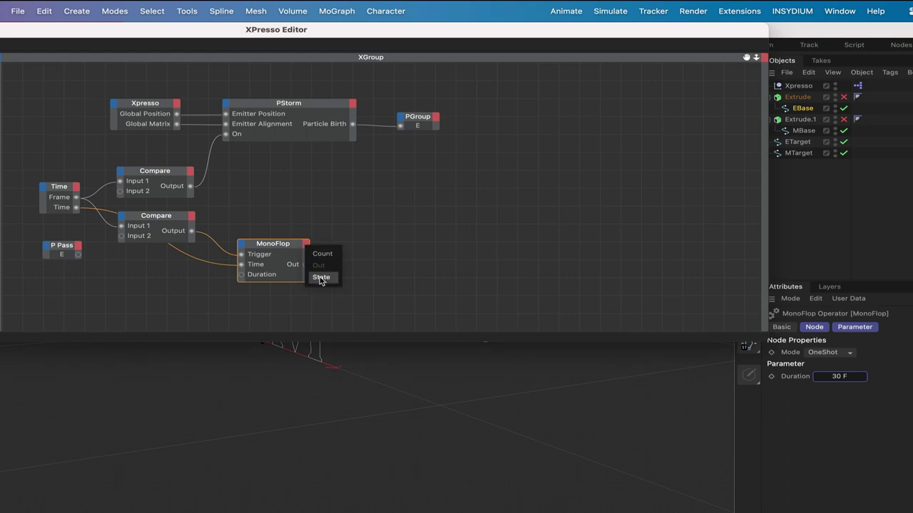
pyautogui.click(320, 277)
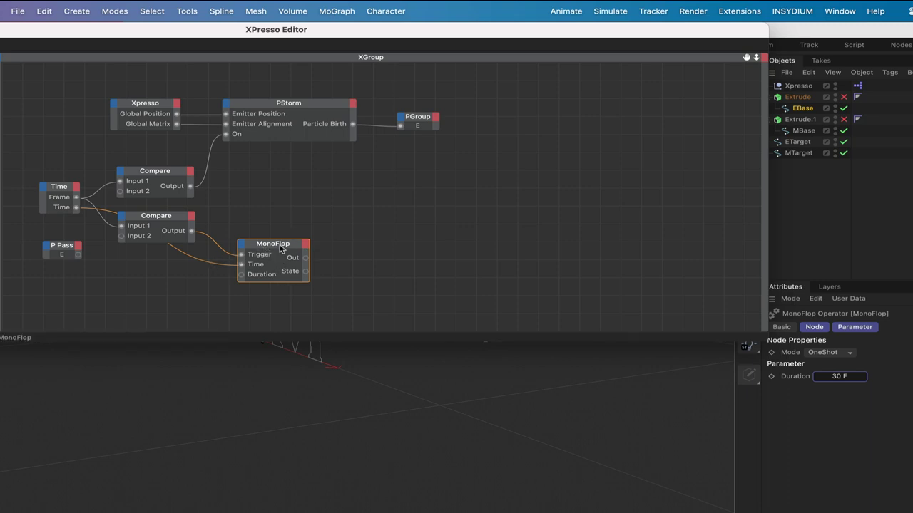
pyautogui.click(427, 381)
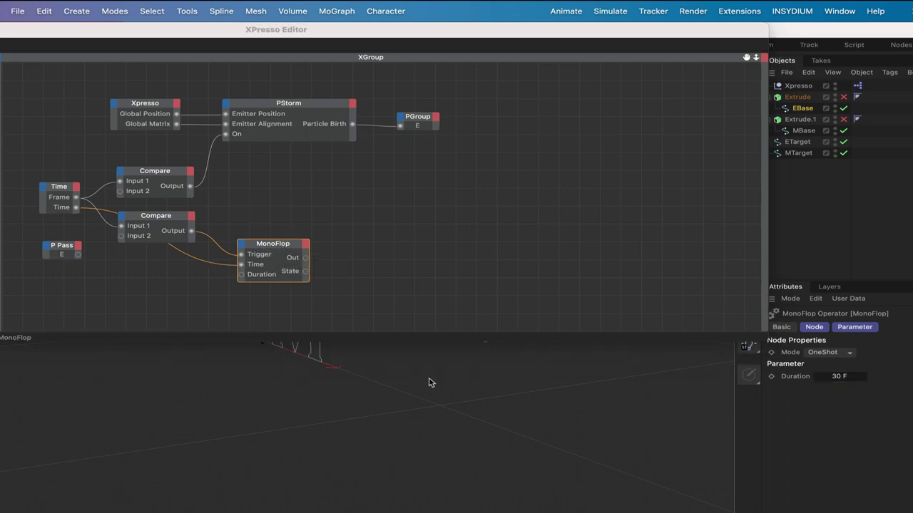
# Add a PGetData node and feed the group-E P Pass particles into its Particle input
pyautogui.rightClick(139, 300)
pyautogui.moveTo(182, 321)
pyautogui.moveTo(289, 334)
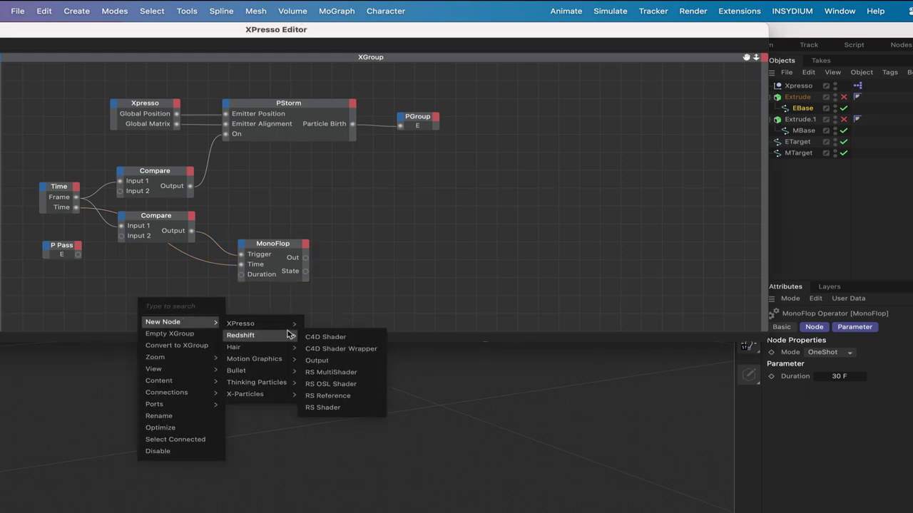
pyautogui.moveTo(281, 383)
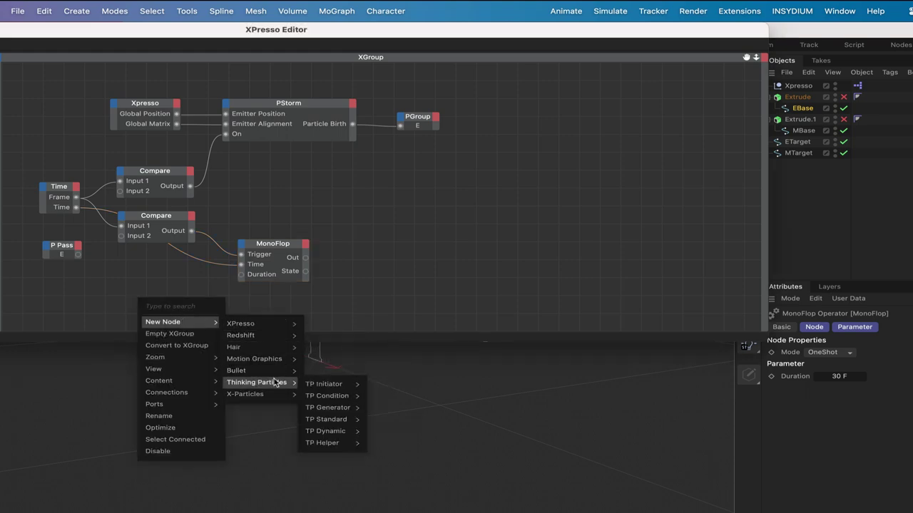
pyautogui.moveTo(323, 444)
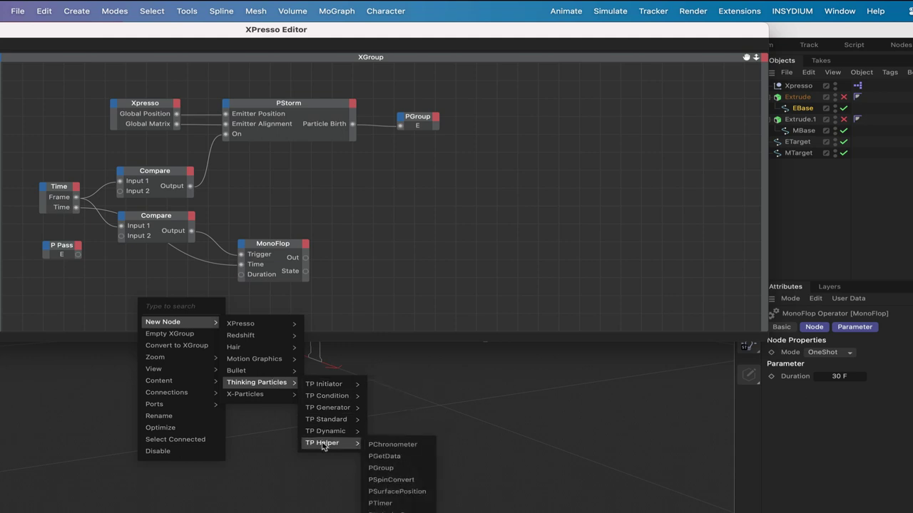
pyautogui.click(383, 458)
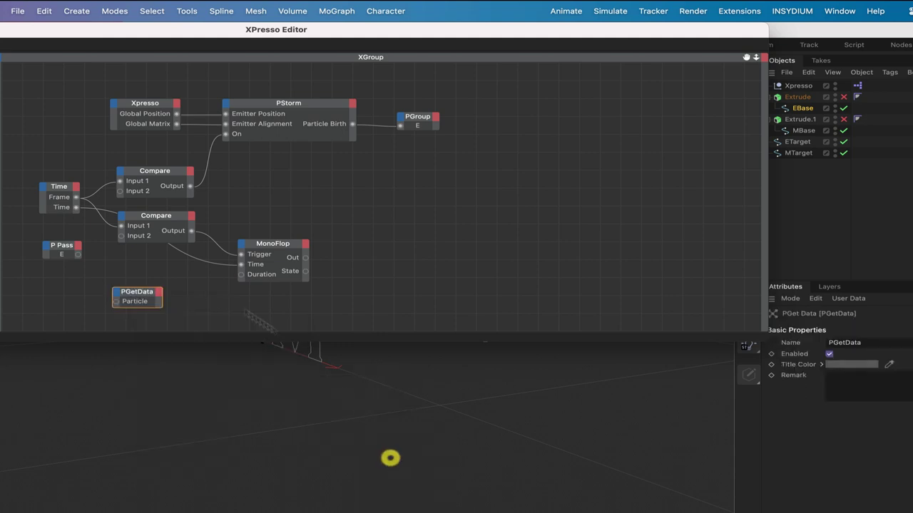
pyautogui.moveTo(169, 296); pyautogui.dragTo(167, 302)
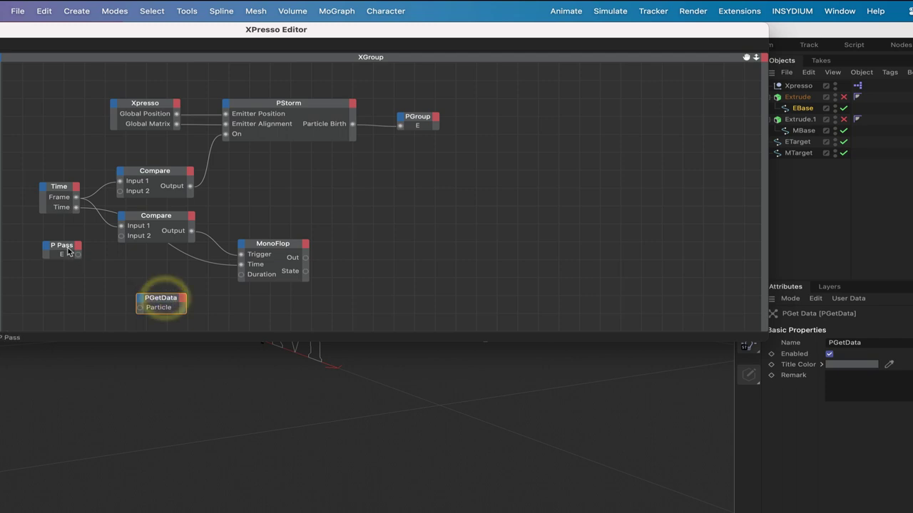
pyautogui.moveTo(78, 256); pyautogui.dragTo(140, 308)
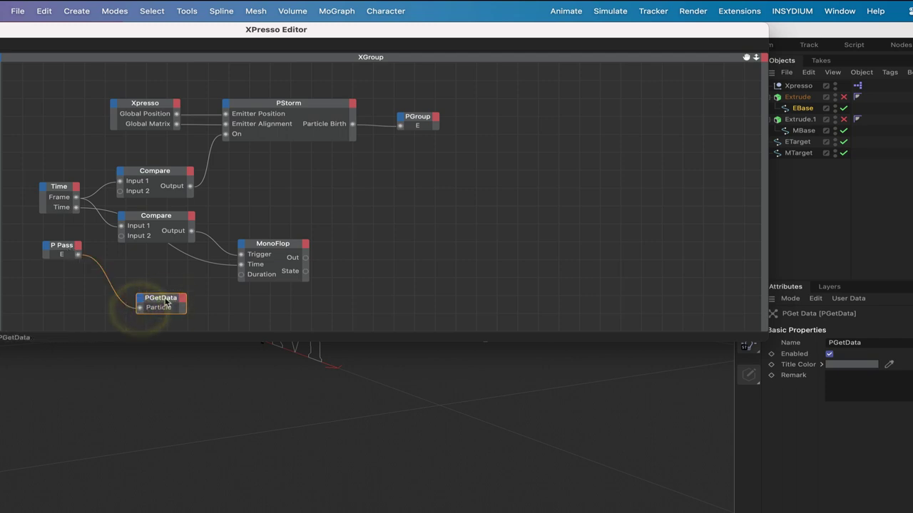
# Give PGetData a Position output port and enlarge the XPresso Editor
pyautogui.click(182, 301)
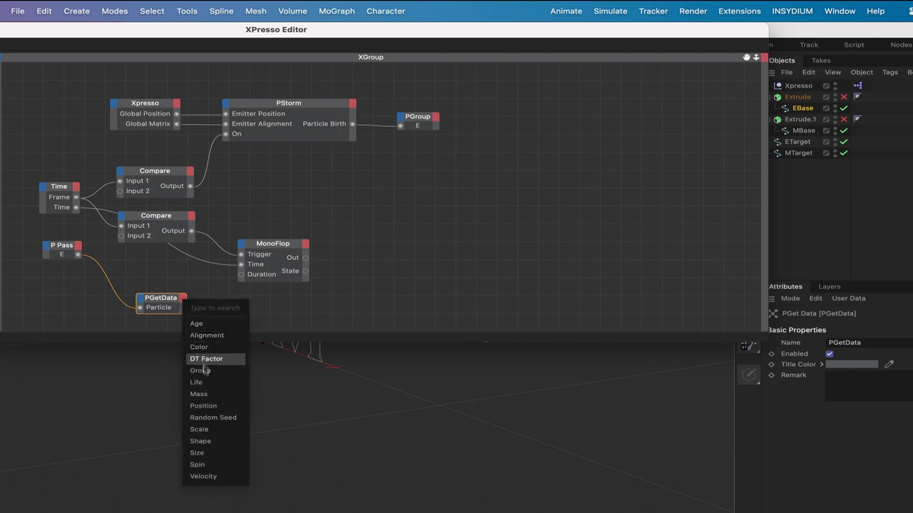
pyautogui.click(196, 406)
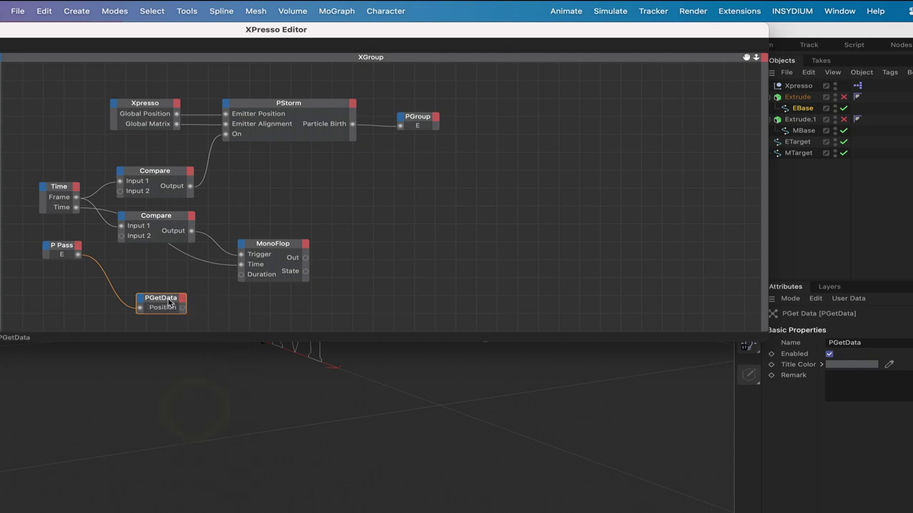
pyautogui.click(166, 302)
pyautogui.click(190, 302)
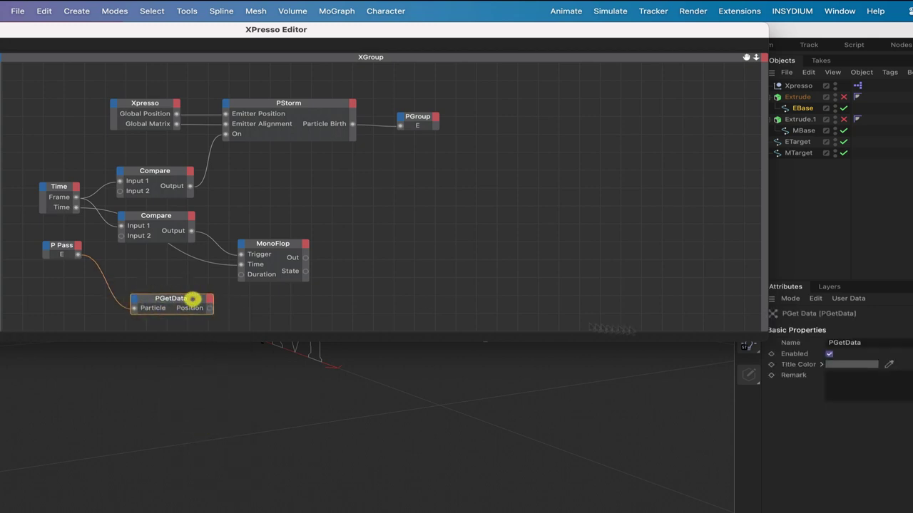
pyautogui.moveTo(767, 335); pyautogui.dragTo(796, 475)
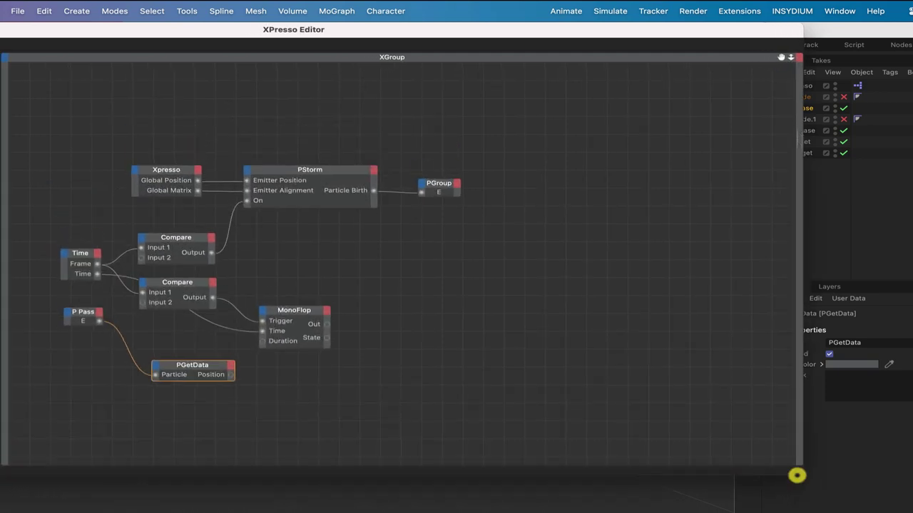
pyautogui.moveTo(780, 58); pyautogui.dragTo(759, 1)
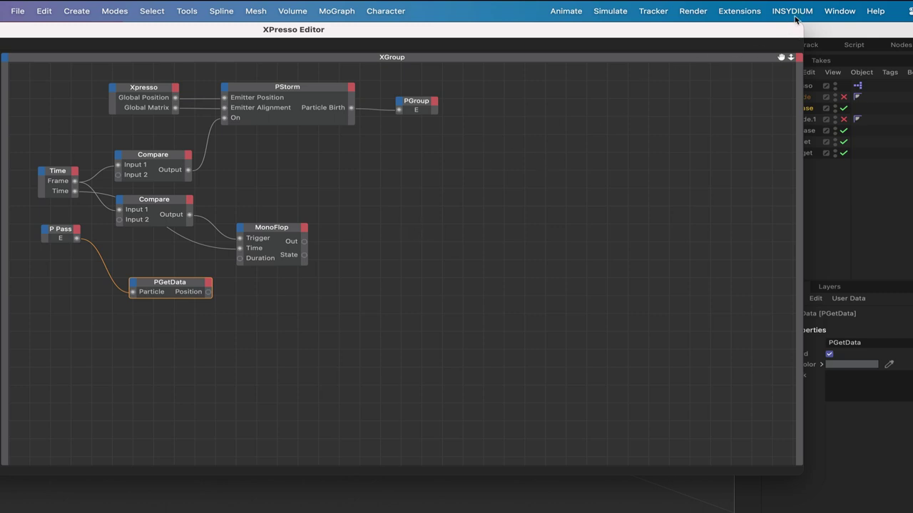
# Drag the EBase and ETarget objects into the XPresso graph as object nodes
pyautogui.moveTo(777, 36); pyautogui.dragTo(708, 35)
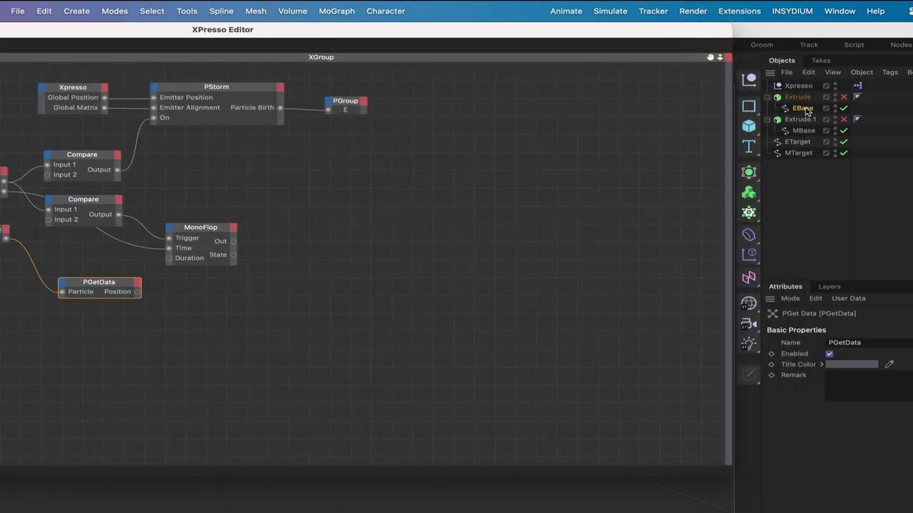
pyautogui.moveTo(804, 110); pyautogui.dragTo(235, 427)
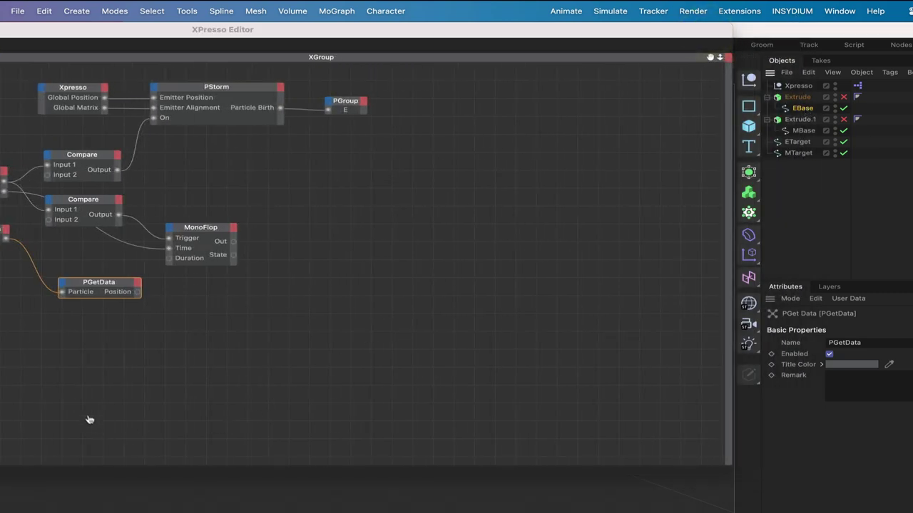
pyautogui.moveTo(89, 419); pyautogui.dragTo(78, 411)
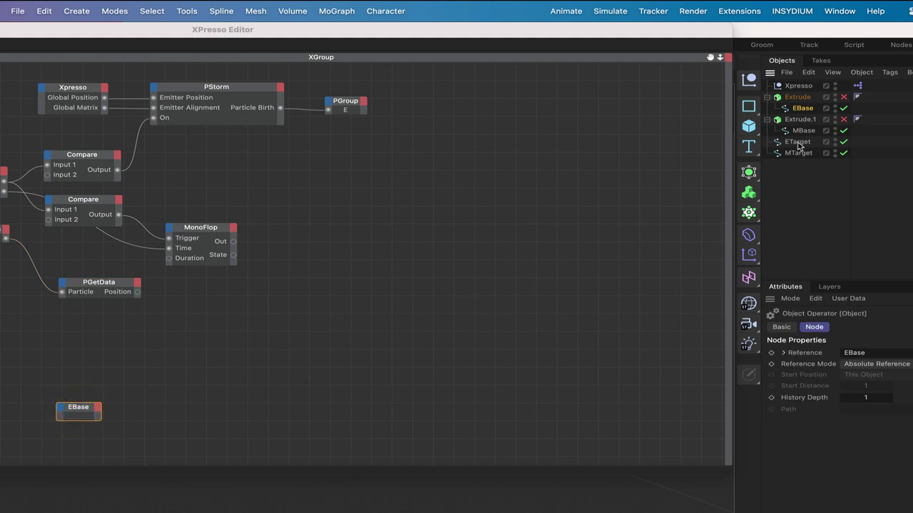
pyautogui.moveTo(798, 146); pyautogui.dragTo(11, 351)
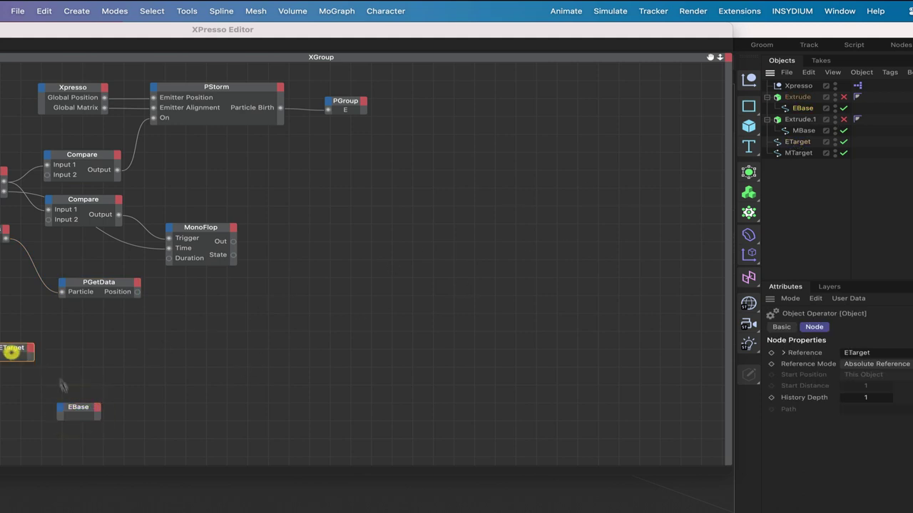
pyautogui.moveTo(84, 413); pyautogui.dragTo(22, 416)
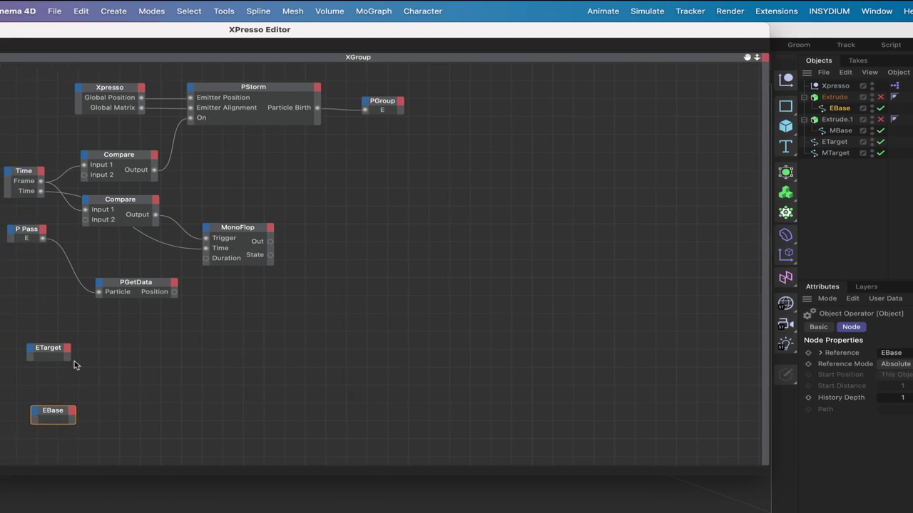
# Add an Object output port to both the ETarget and EBase nodes
pyautogui.click(69, 350)
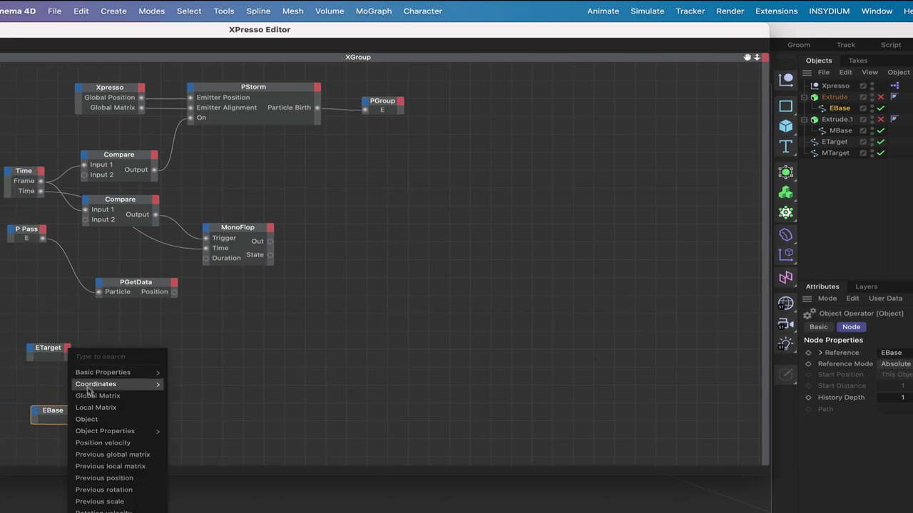
pyautogui.click(89, 419)
pyautogui.click(71, 412)
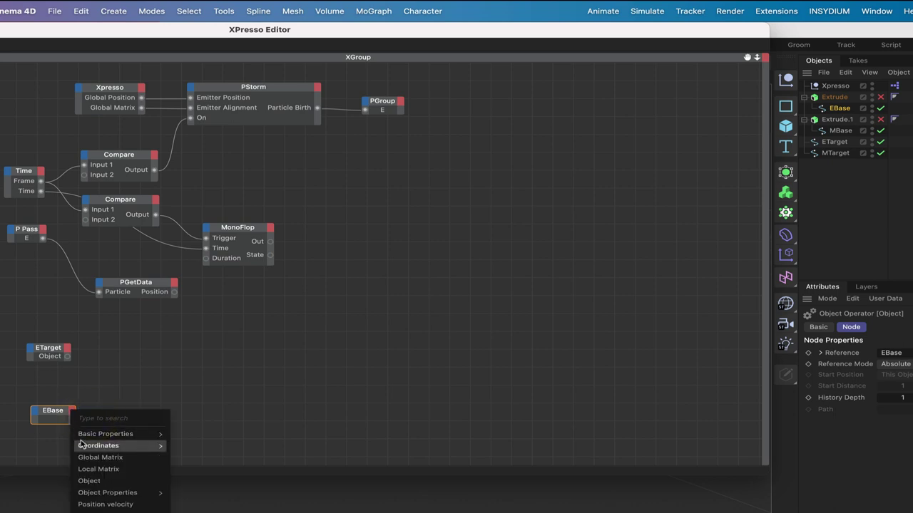
pyautogui.click(86, 482)
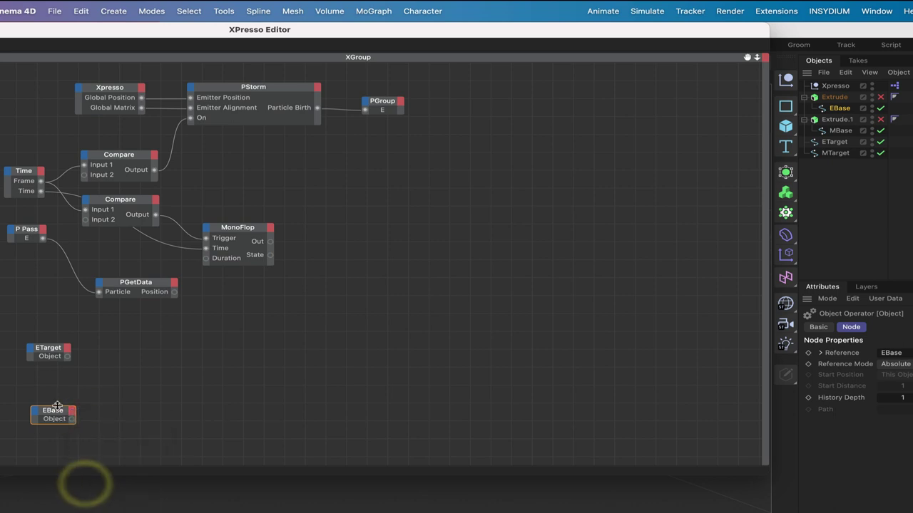
pyautogui.moveTo(58, 416); pyautogui.dragTo(53, 423)
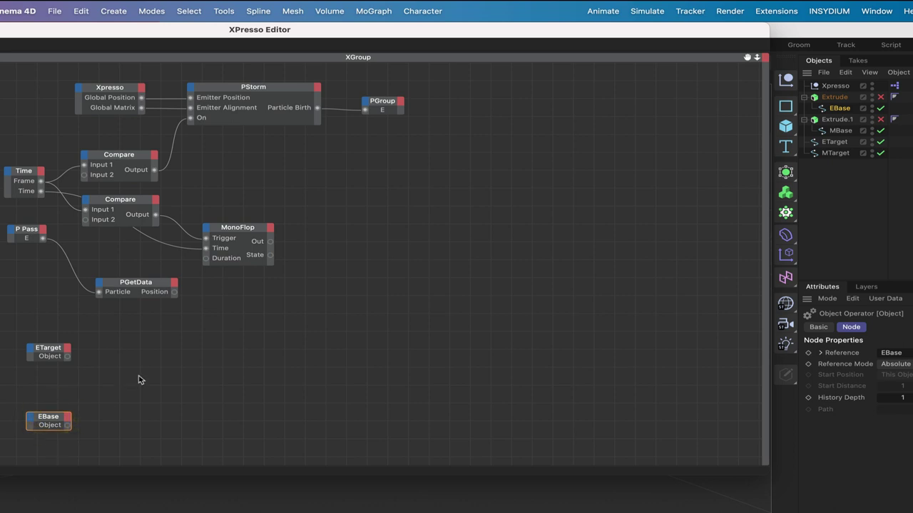
# Create a Point node from XPresso > General and place it right of EBase
pyautogui.rightClick(166, 409)
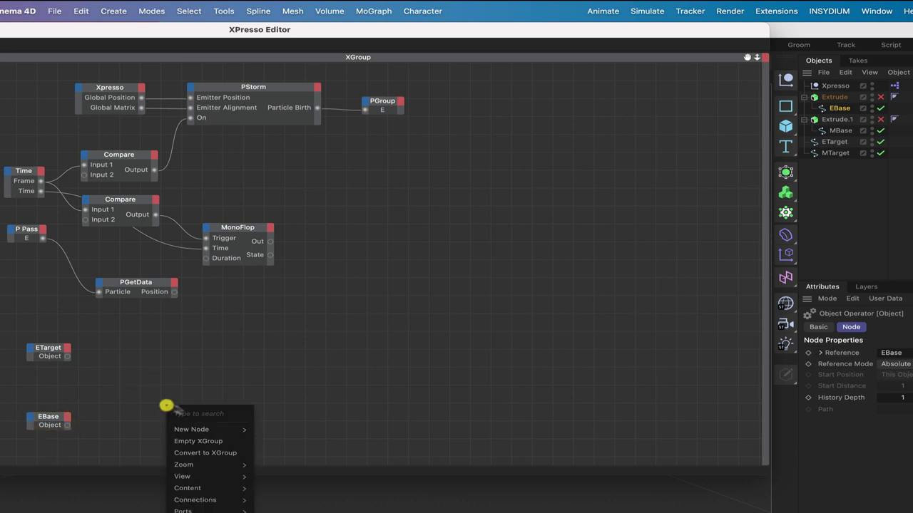
pyautogui.moveTo(191, 429)
pyautogui.moveTo(285, 432)
pyautogui.moveTo(365, 435)
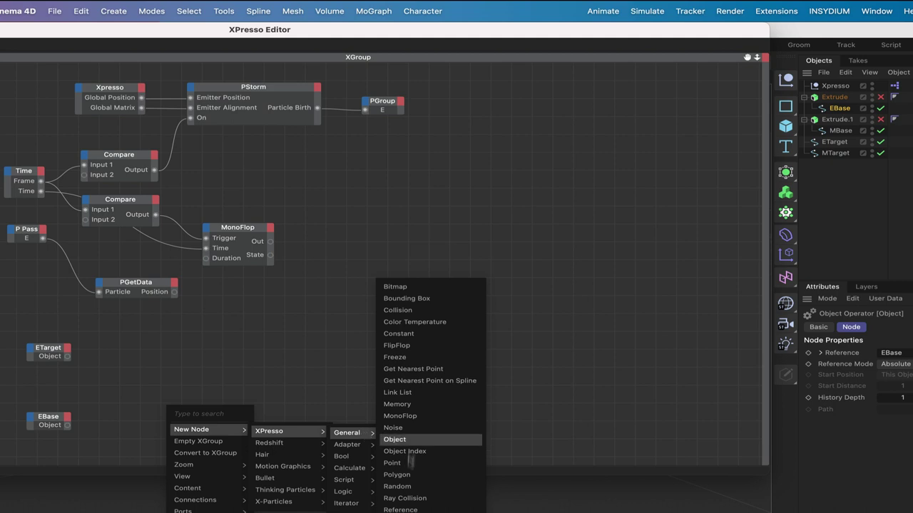
pyautogui.click(404, 464)
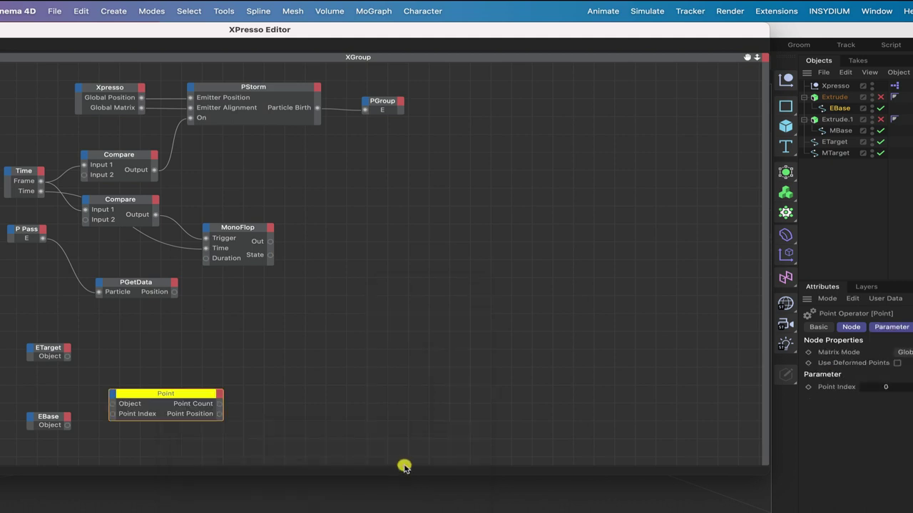
pyautogui.moveTo(176, 393); pyautogui.dragTo(274, 417)
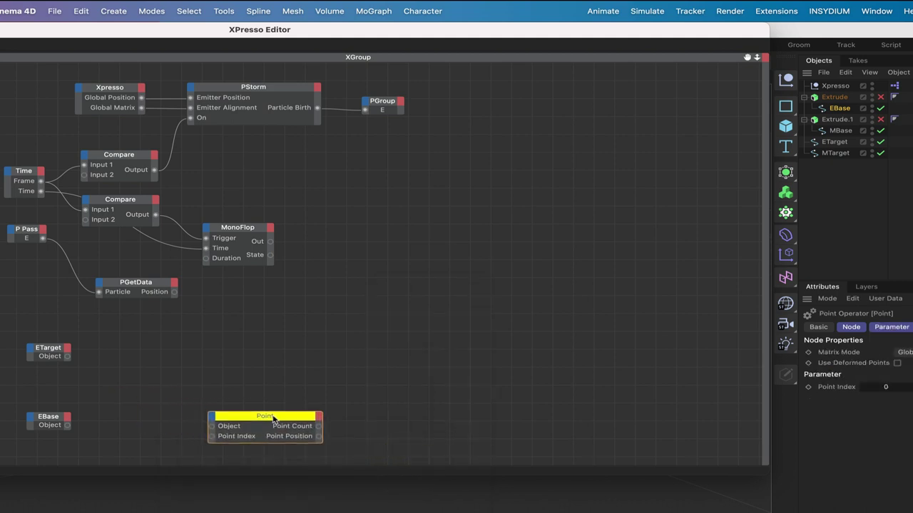
# Connect EBase's Object output to the Point node's Object input
pyautogui.moveTo(67, 426); pyautogui.dragTo(262, 421)
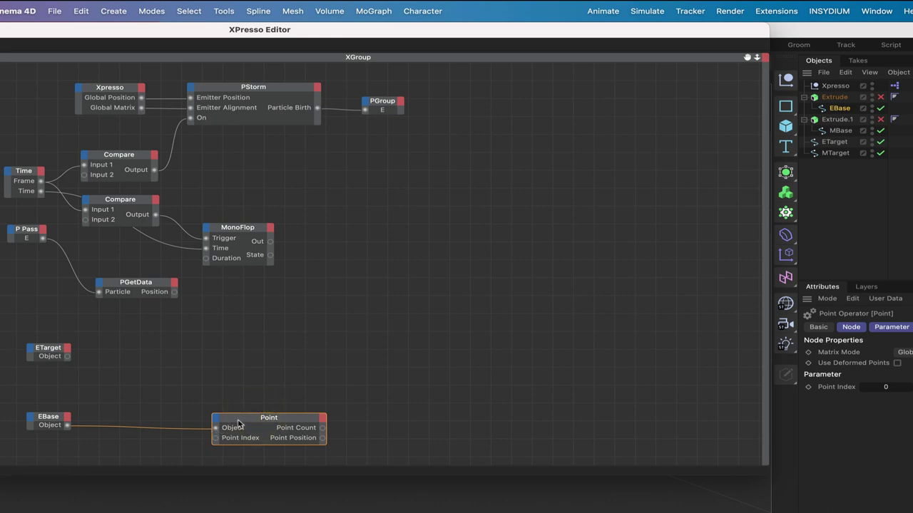
pyautogui.click(230, 421)
pyautogui.click(43, 229)
pyautogui.click(48, 231)
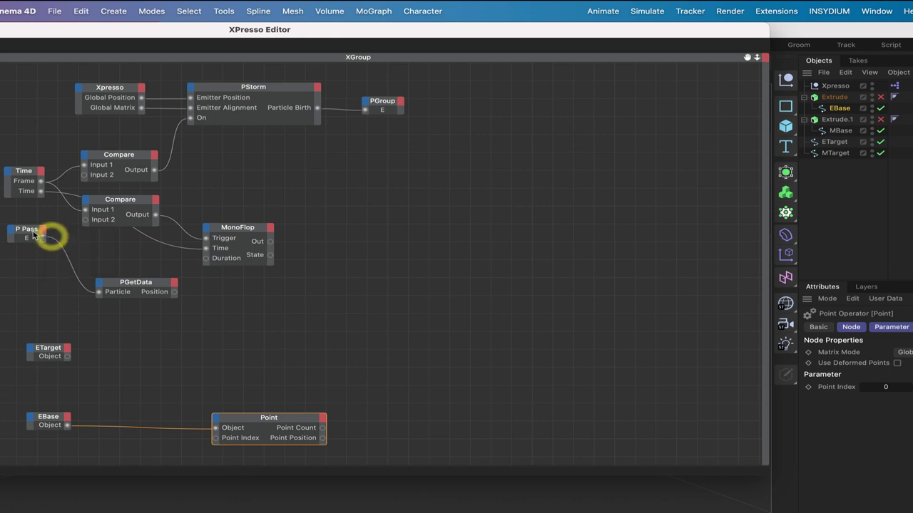
# Show the P Pass node's port names and wire its Index into the Point node's Point Index
pyautogui.rightClick(30, 242)
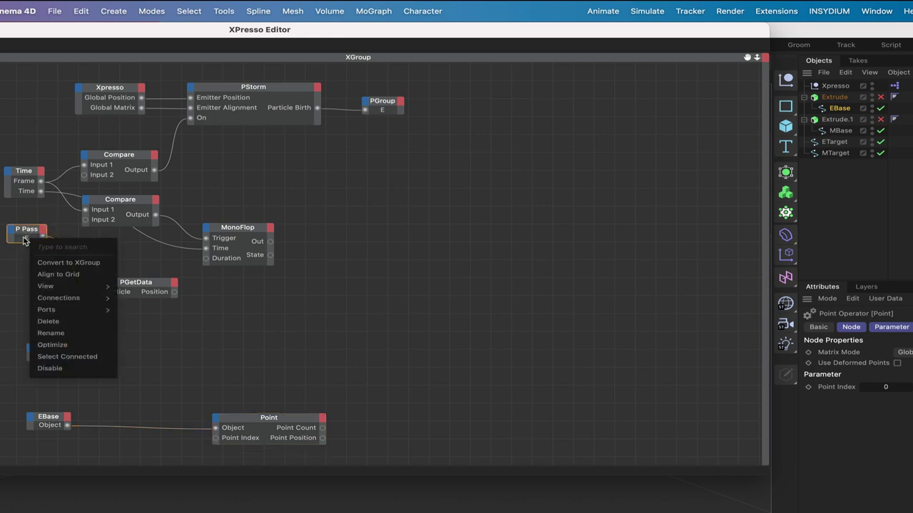
pyautogui.moveTo(63, 309)
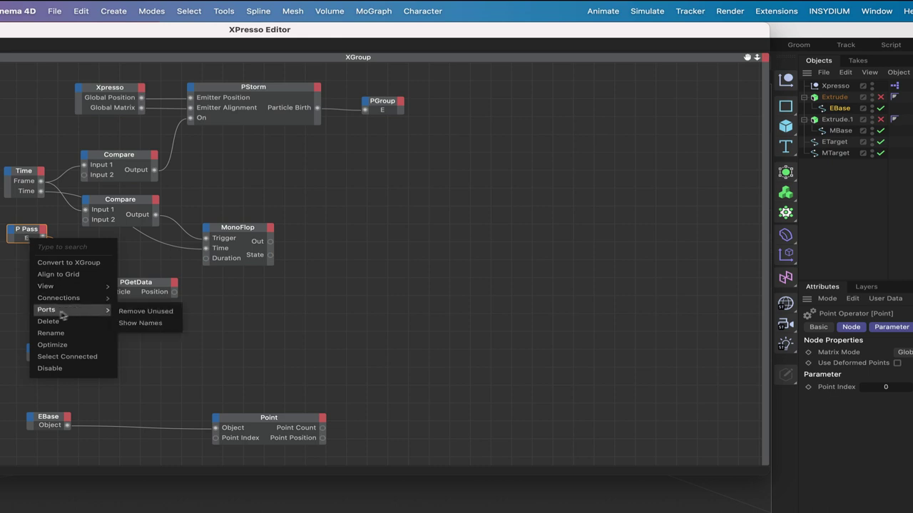
pyautogui.click(135, 323)
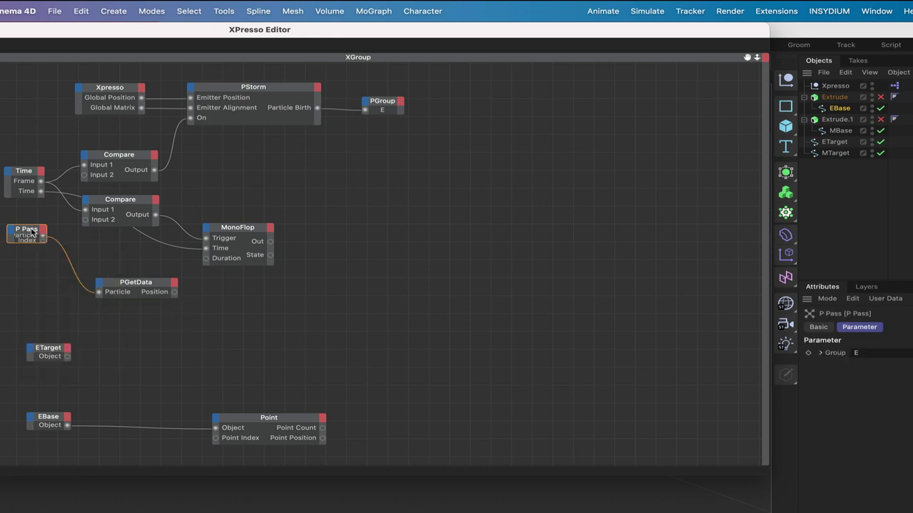
pyautogui.click(41, 250)
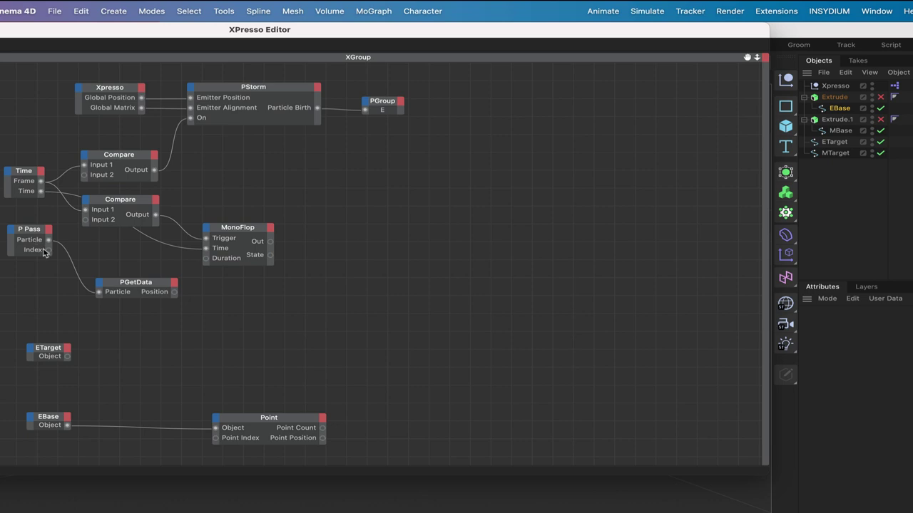
pyautogui.moveTo(50, 254); pyautogui.dragTo(216, 438)
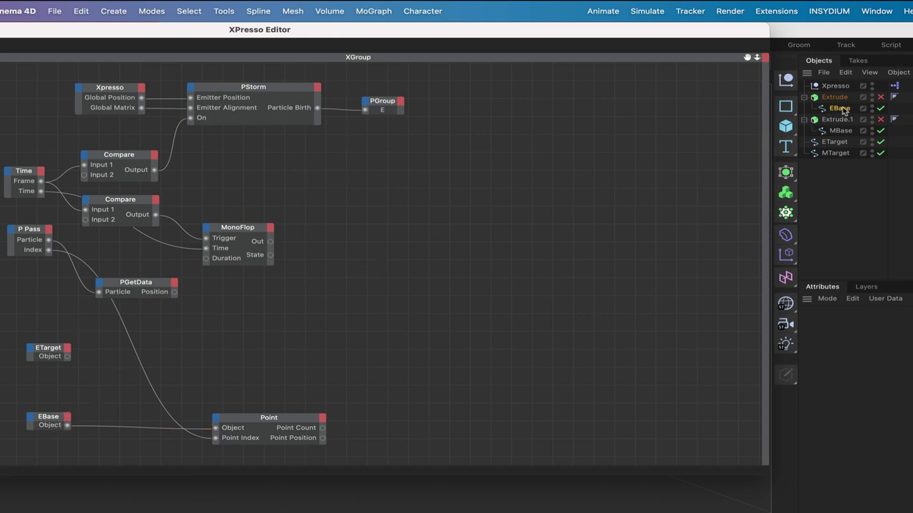
# Add a Point Position input to the Point node and feed it PGetData's Position
pyautogui.click(214, 422)
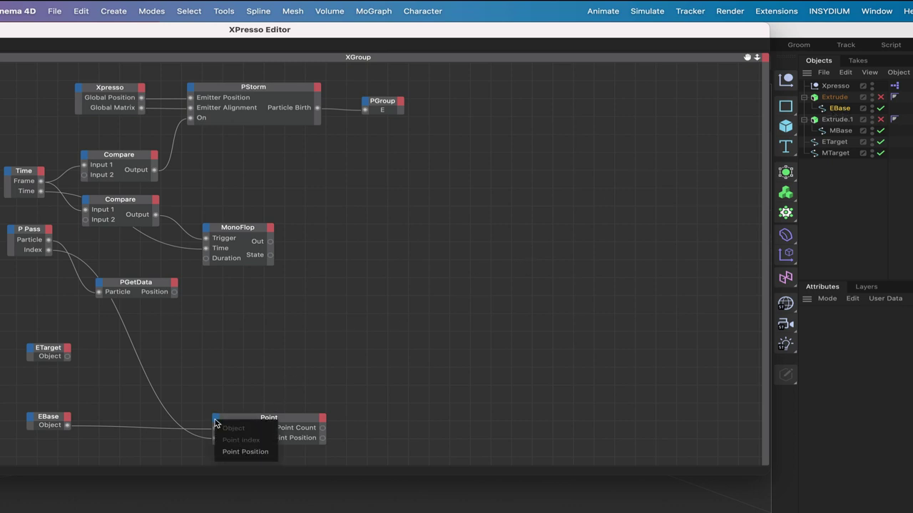
pyautogui.click(236, 449)
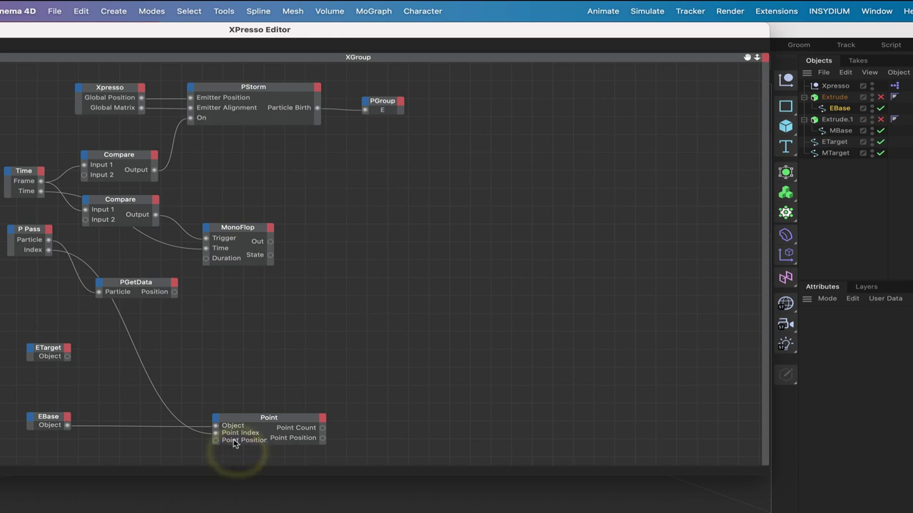
pyautogui.moveTo(235, 441)
pyautogui.mouseDown()
pyautogui.moveTo(245, 432)
pyautogui.moveTo(234, 428)
pyautogui.mouseUp()
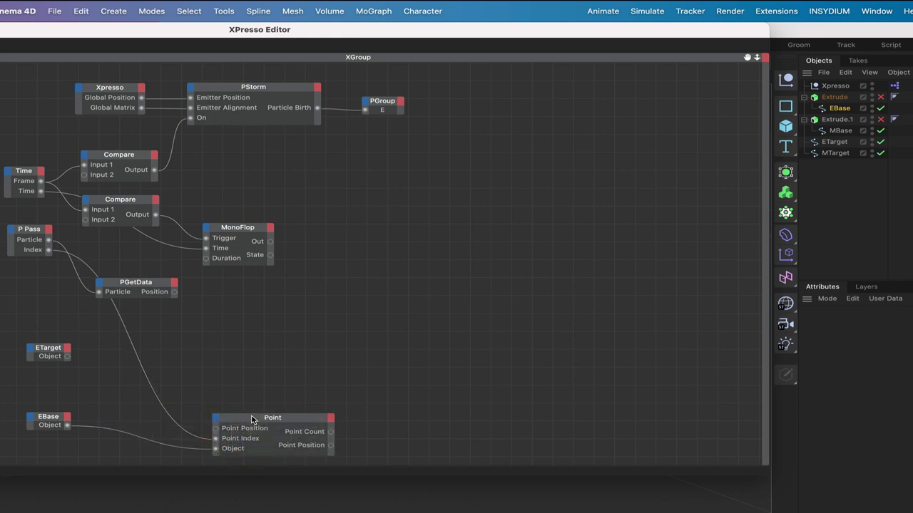
pyautogui.moveTo(251, 420); pyautogui.dragTo(268, 416)
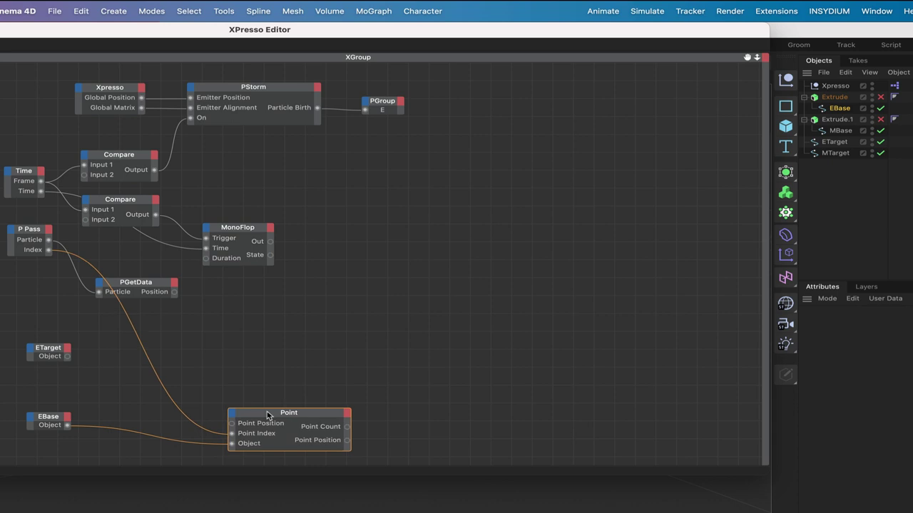
pyautogui.click(267, 415)
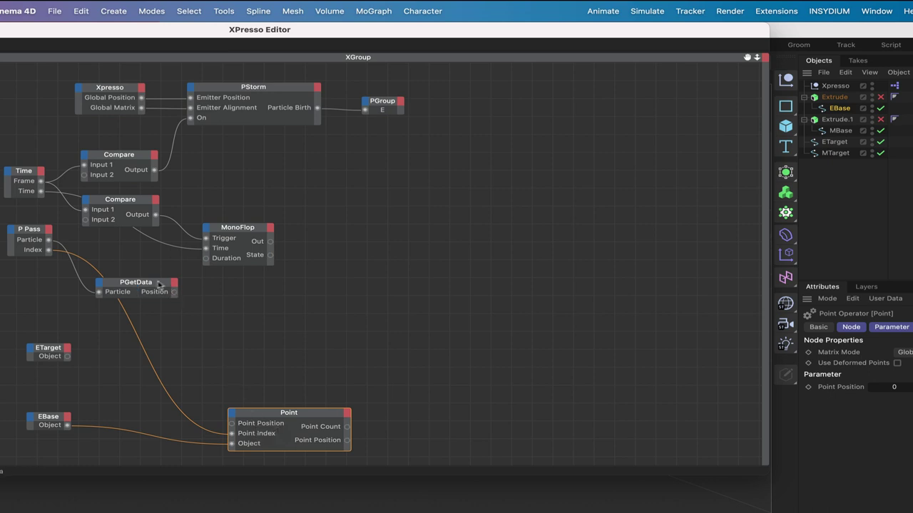
pyautogui.moveTo(174, 292); pyautogui.dragTo(232, 426)
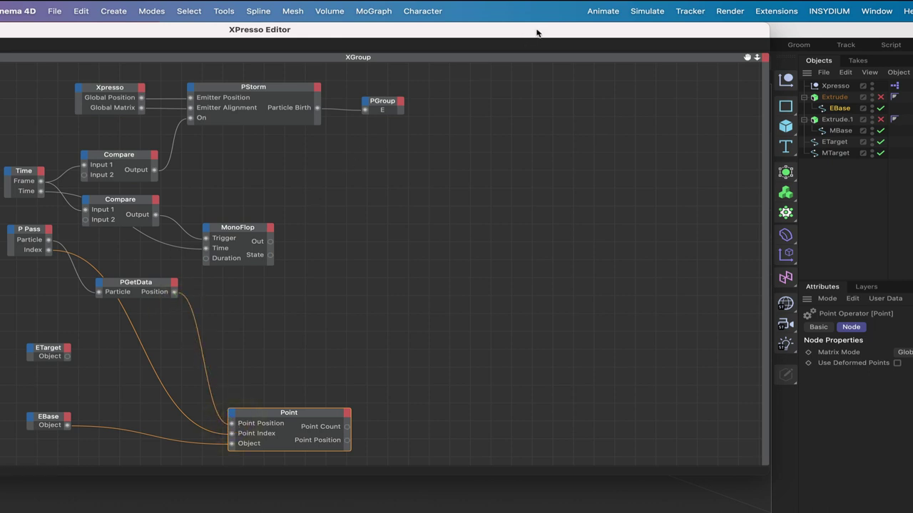
pyautogui.moveTo(536, 32); pyautogui.dragTo(0, 30)
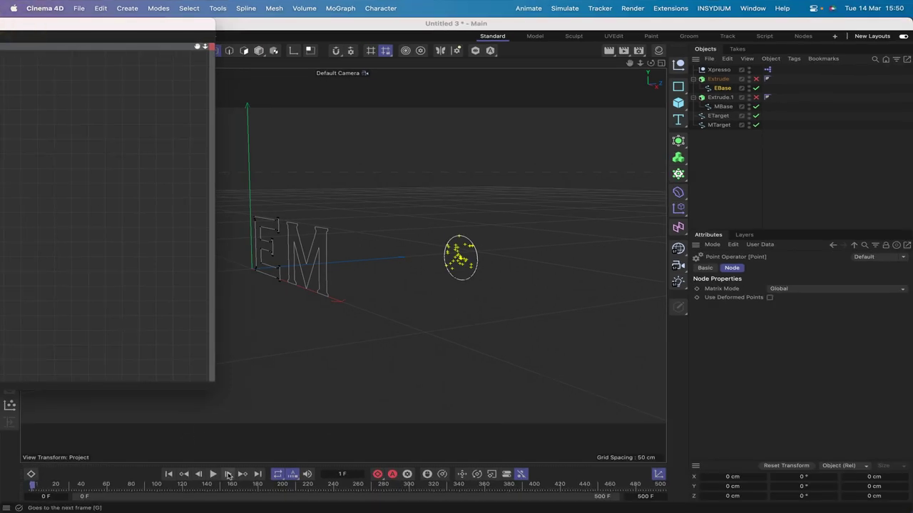
# Step the timeline forward from frame 1 to frame 2
pyautogui.click(228, 475)
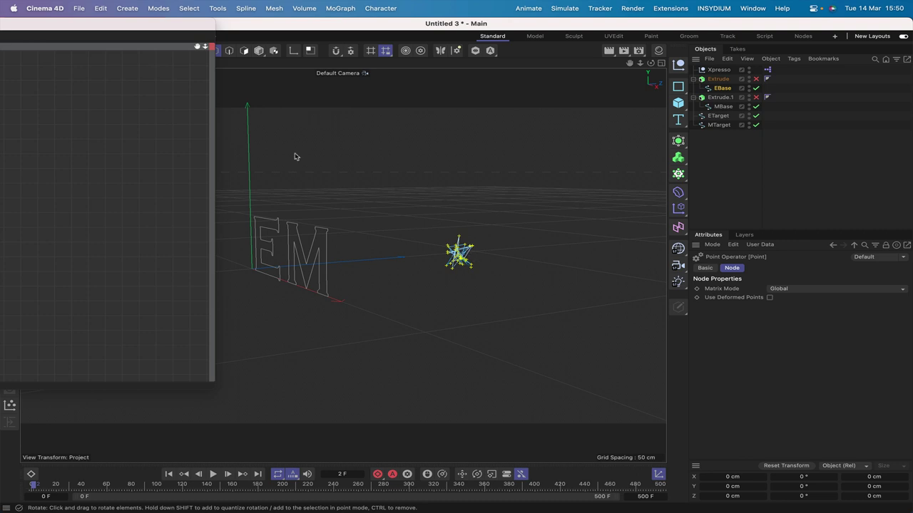
# Move the floating XPresso Editor right until PGetData, P Pass and the Point node all show
pyautogui.moveTo(179, 35); pyautogui.dragTo(197, 28)
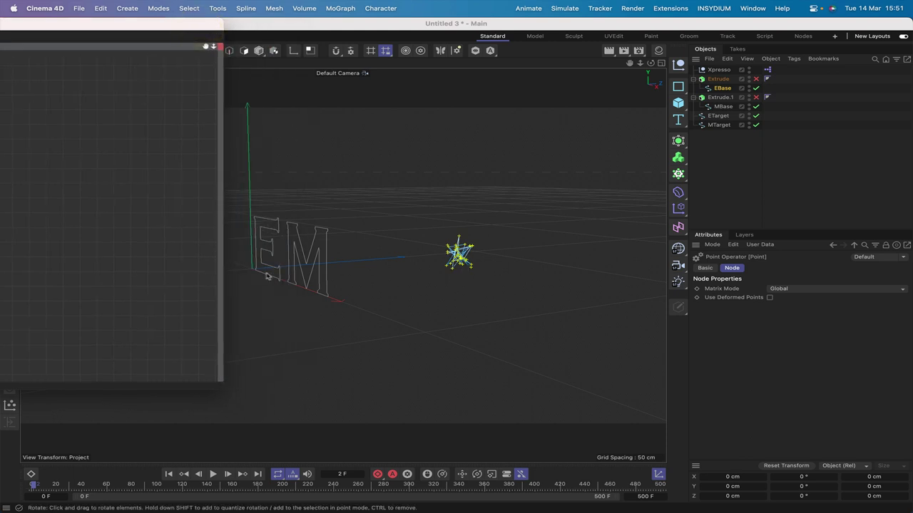
pyautogui.moveTo(162, 32); pyautogui.dragTo(662, 4)
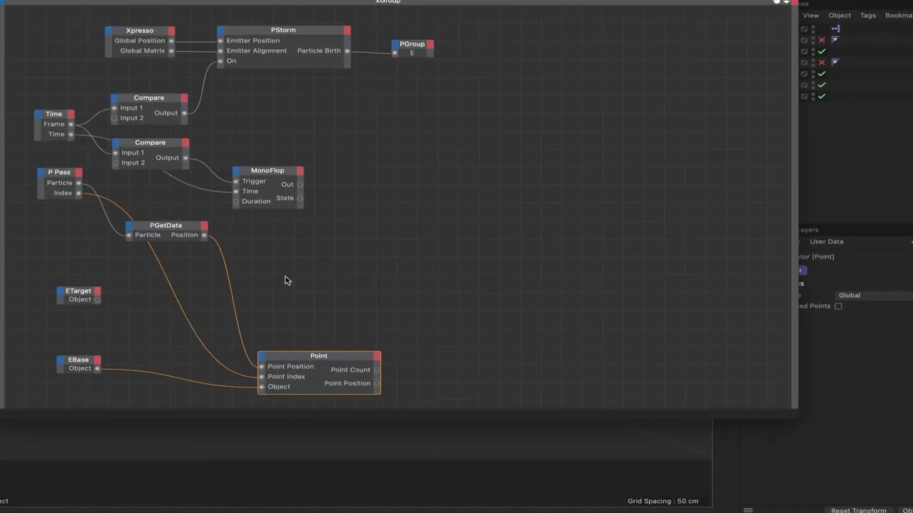
# Add a second Point node above the first and wire ETarget's Object output into it
pyautogui.rightClick(265, 291)
pyautogui.moveTo(295, 311)
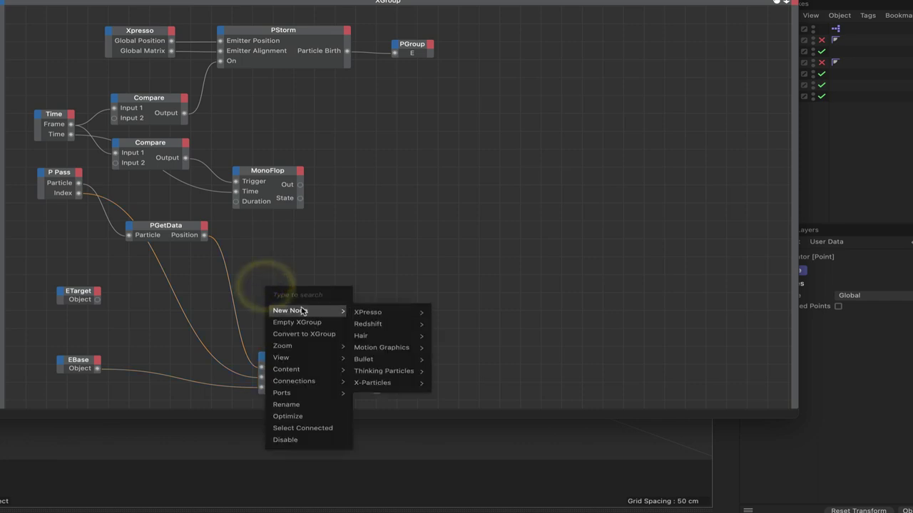
pyautogui.moveTo(415, 314)
pyautogui.moveTo(445, 314)
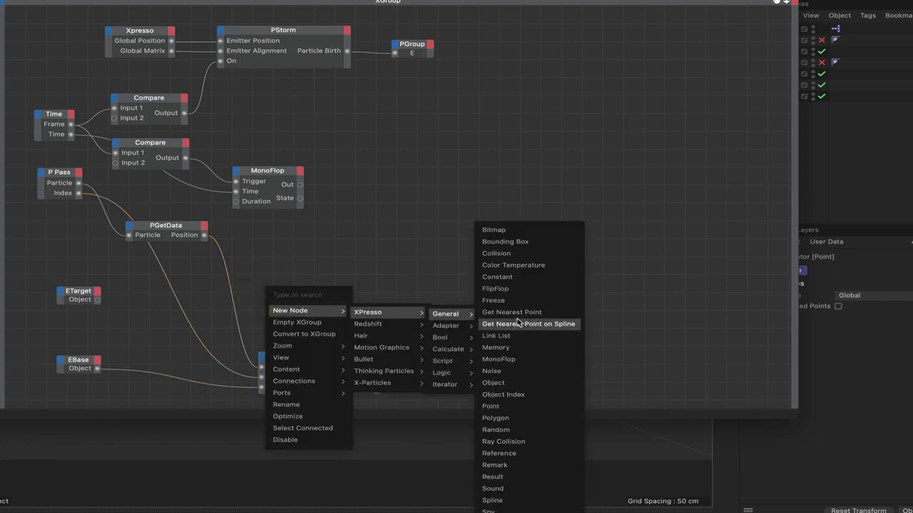
pyautogui.click(504, 406)
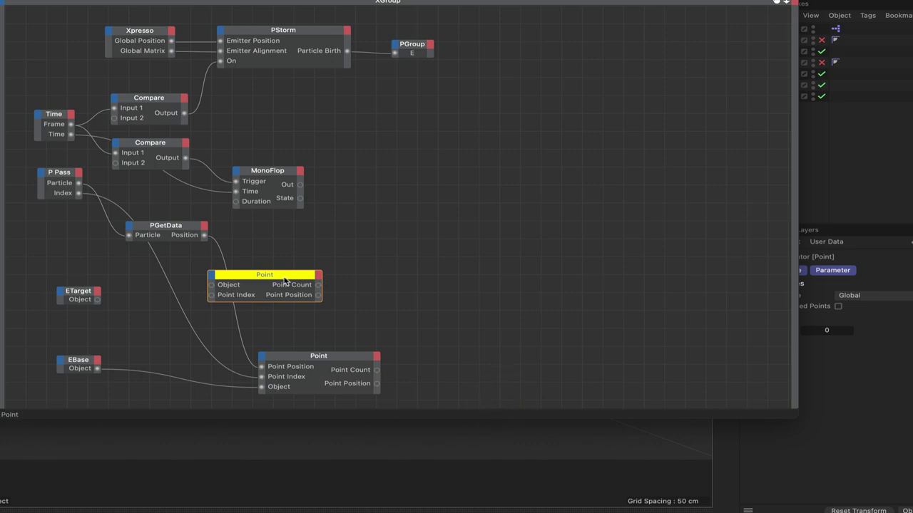
pyautogui.moveTo(292, 285); pyautogui.dragTo(338, 292)
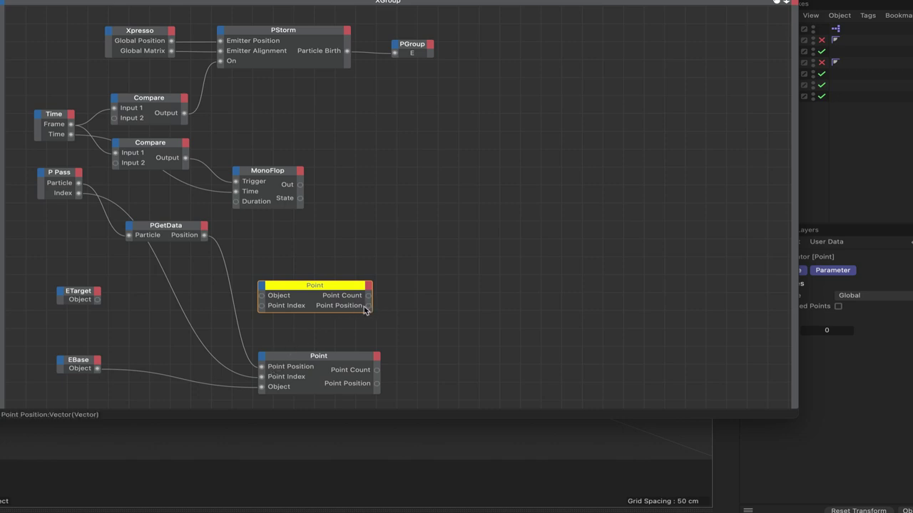
pyautogui.moveTo(97, 299); pyautogui.dragTo(262, 299)
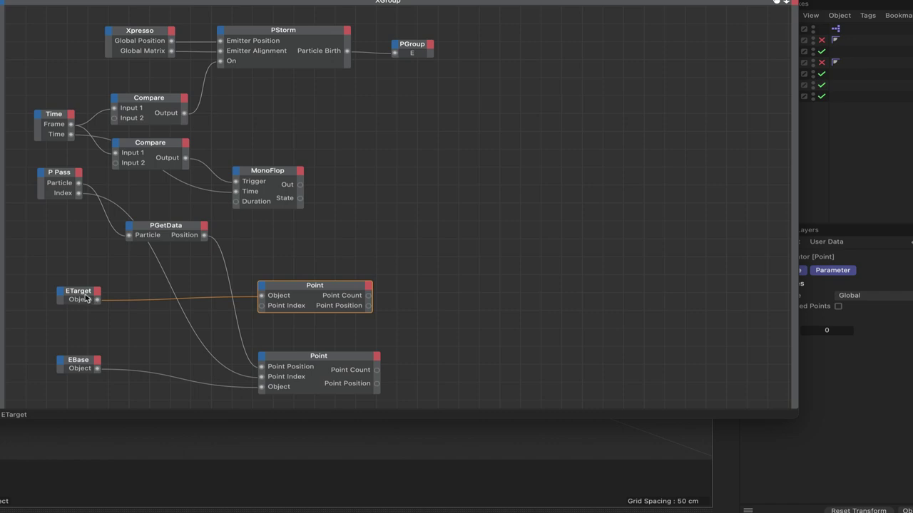
# Move Point Index to the top of the new Point node, connect P Pass Index, and tidy the layout
pyautogui.moveTo(309, 288); pyautogui.dragTo(311, 292)
pyautogui.click(306, 295)
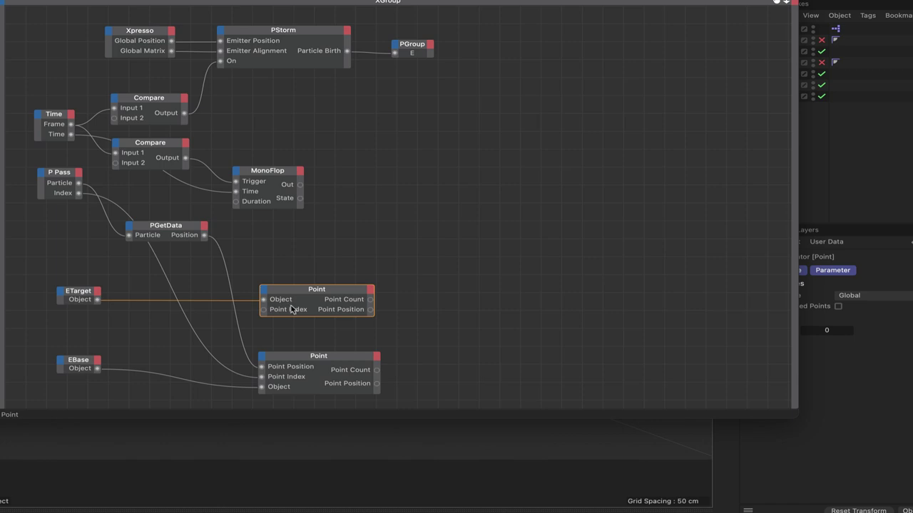
pyautogui.moveTo(290, 314); pyautogui.dragTo(290, 295)
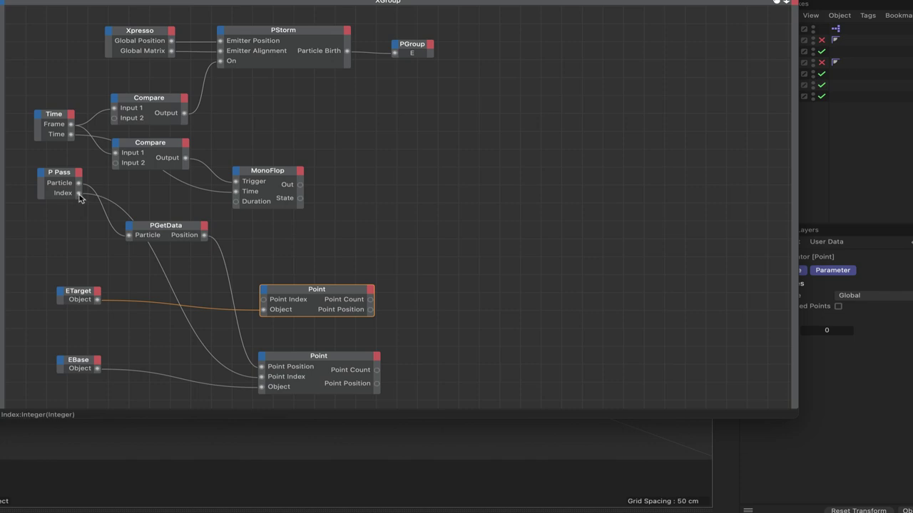
pyautogui.moveTo(78, 194); pyautogui.dragTo(264, 299)
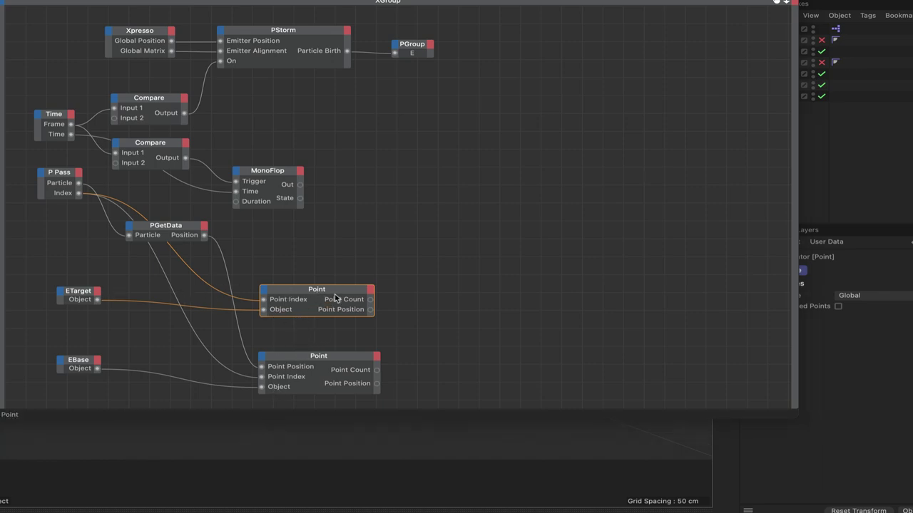
pyautogui.keyDown('shift'); pyautogui.click(369, 368); pyautogui.keyUp('shift')
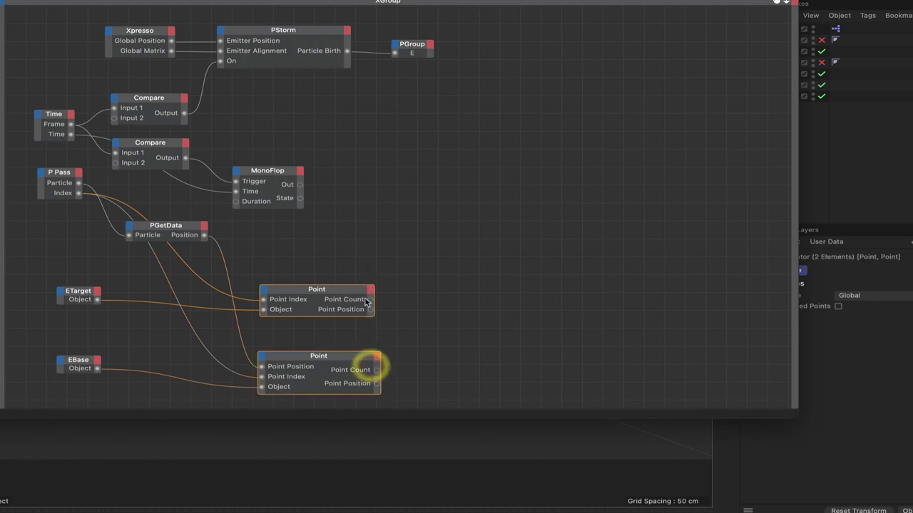
pyautogui.moveTo(362, 294); pyautogui.dragTo(324, 296)
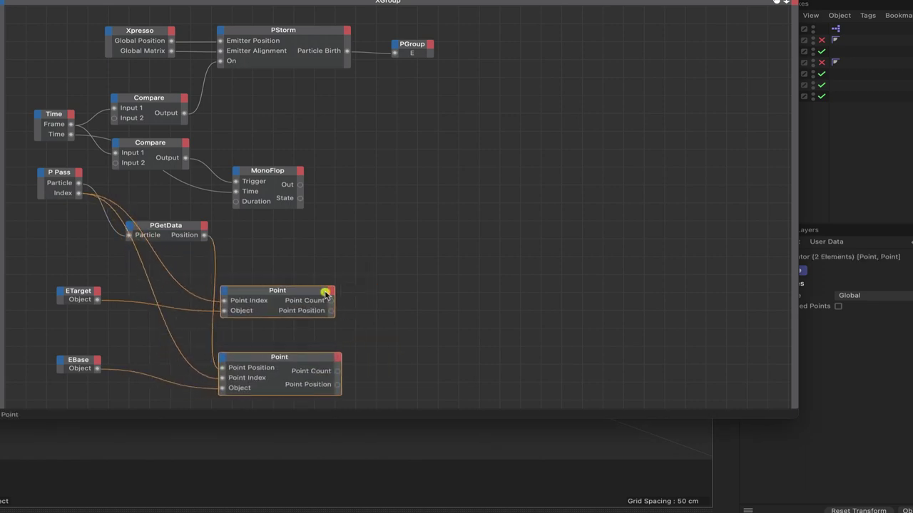
pyautogui.moveTo(189, 230); pyautogui.dragTo(172, 229)
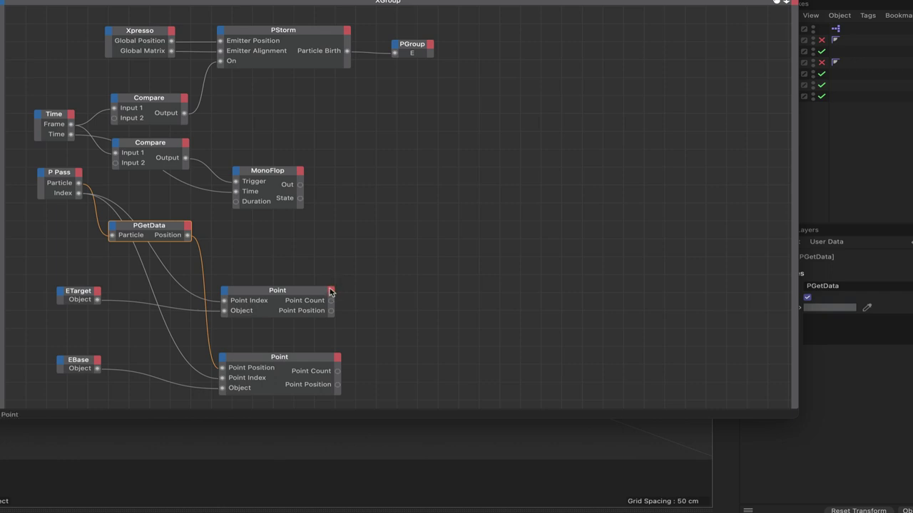
# Add a Vector2Reals adapter node and duplicate it below
pyautogui.rightClick(356, 219)
pyautogui.moveTo(414, 241)
pyautogui.moveTo(501, 255)
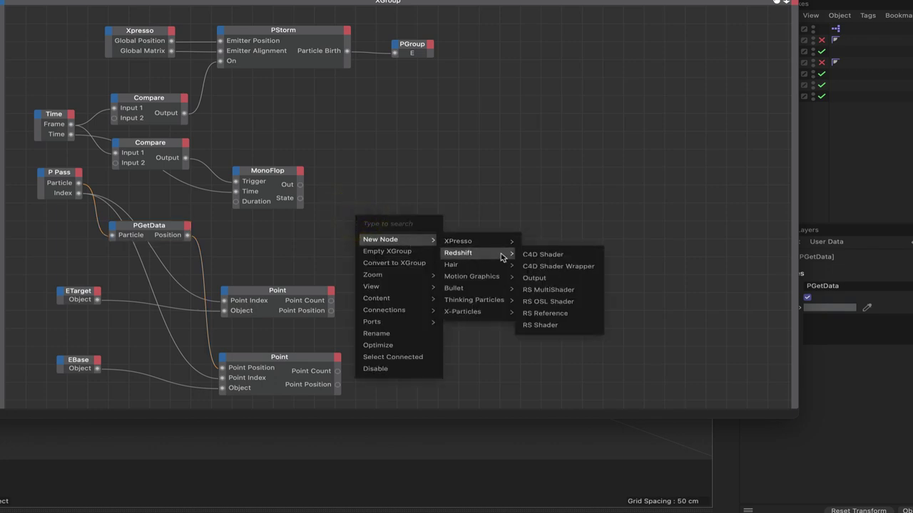
pyautogui.moveTo(529, 256)
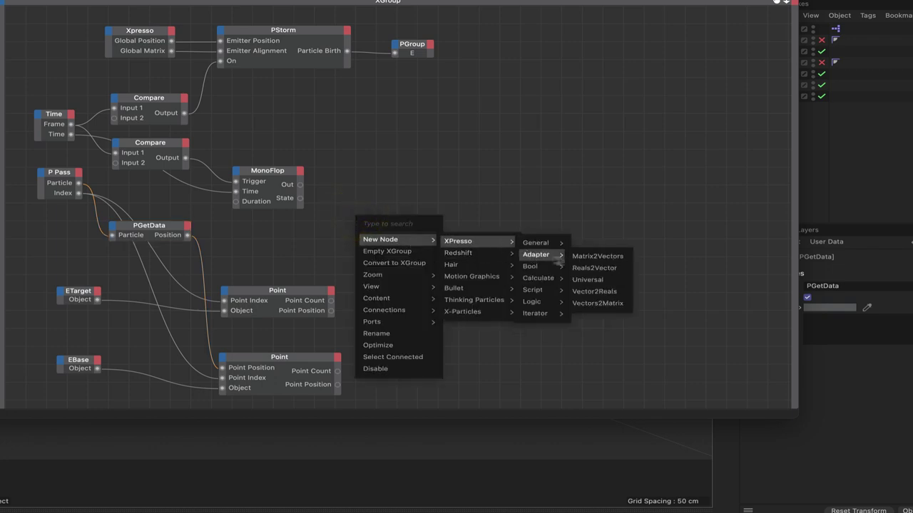
pyautogui.click(595, 291)
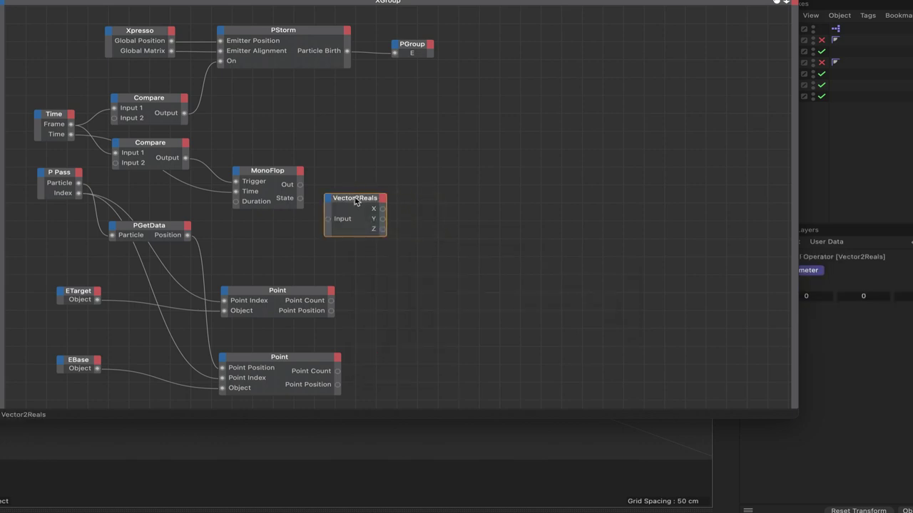
pyautogui.moveTo(356, 202); pyautogui.dragTo(397, 269)
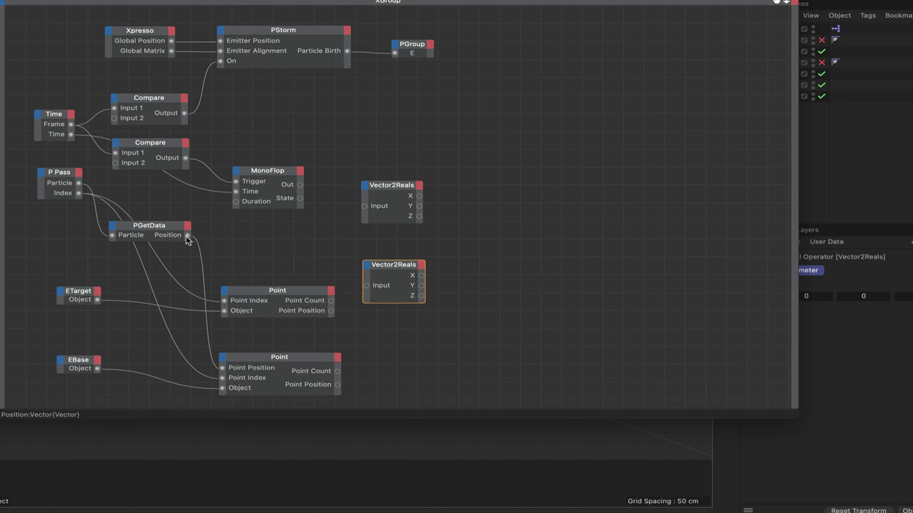
# Wire PGetData Position into the upper Vector2Reals and Point Position into the lower one
pyautogui.moveTo(187, 238); pyautogui.dragTo(364, 206)
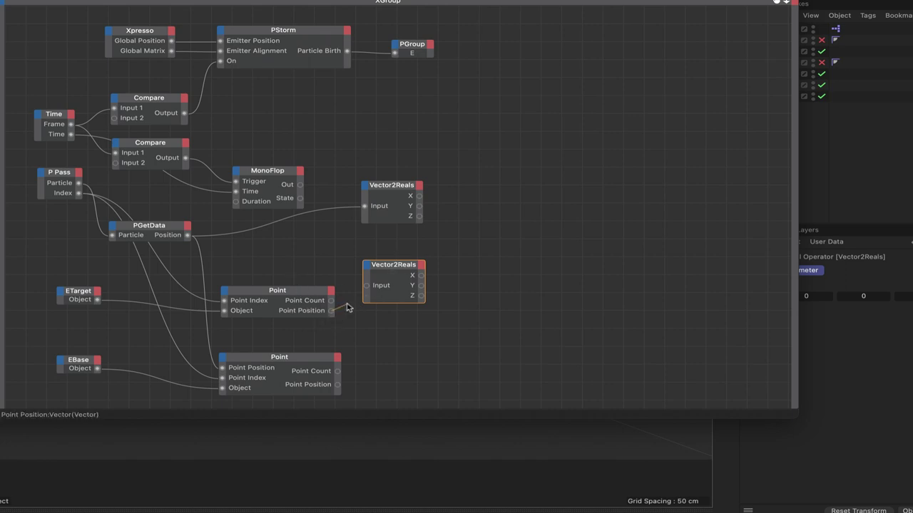
pyautogui.moveTo(347, 308); pyautogui.dragTo(401, 274)
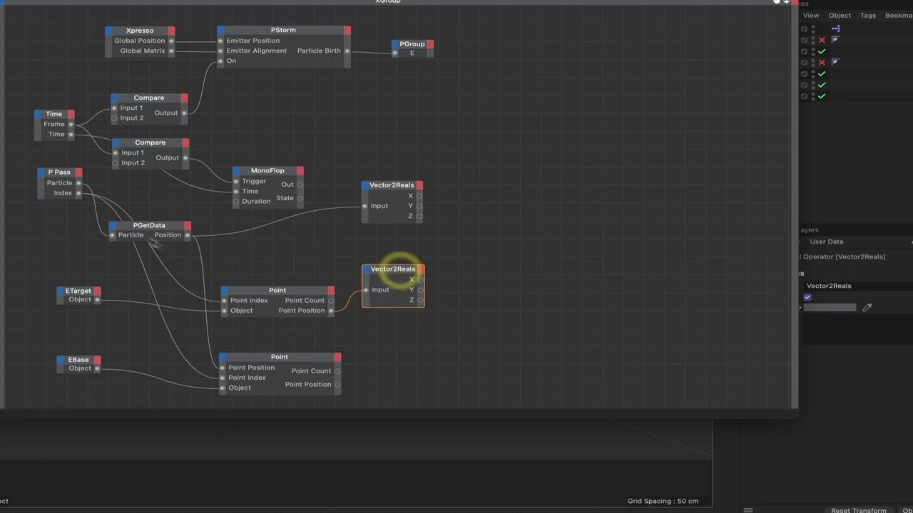
pyautogui.scroll(2, 450, 86)
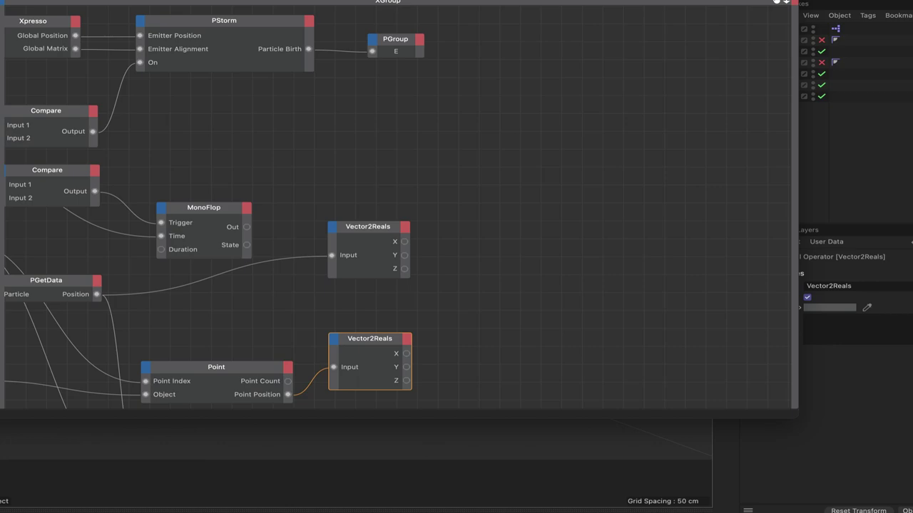
pyautogui.moveTo(499, 2); pyautogui.dragTo(610, 8)
pyautogui.click(82, 1)
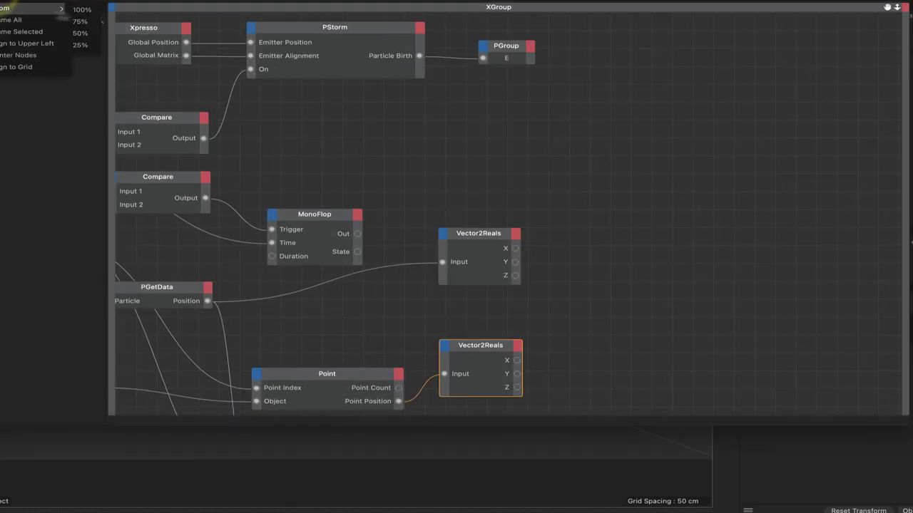
pyautogui.click(82, 11)
pyautogui.moveTo(887, 7); pyautogui.dragTo(210, 3)
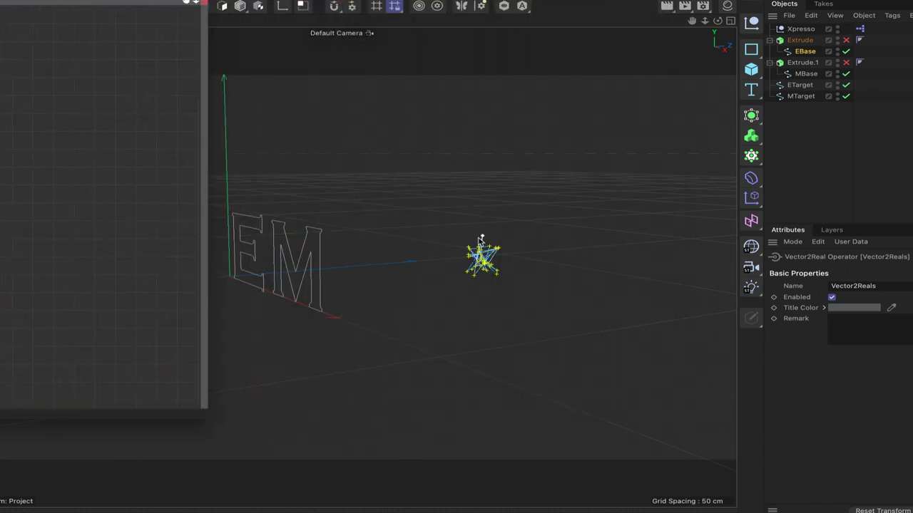
pyautogui.scroll(-2, 492, 268)
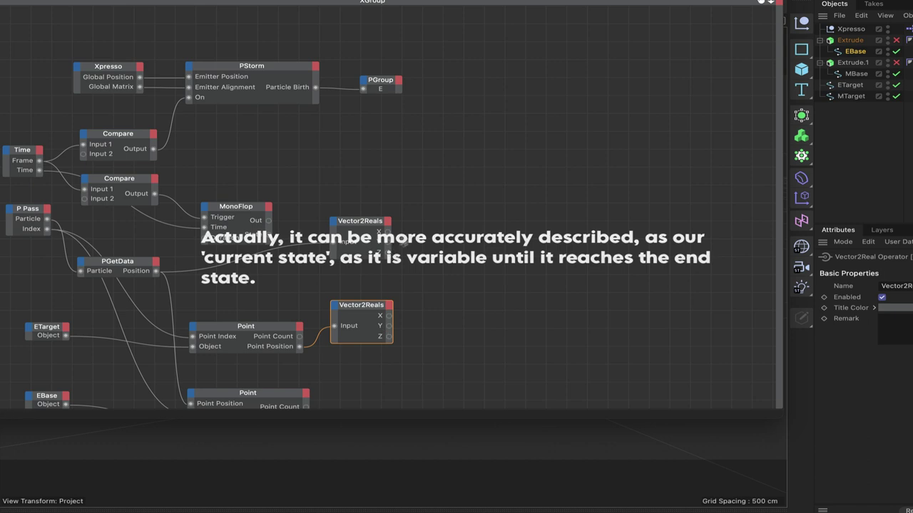
# Add three Range Mapper nodes stacked vertically and move the MonoFlop up beside them
pyautogui.rightClick(449, 210)
pyautogui.moveTo(485, 232)
pyautogui.moveTo(570, 233)
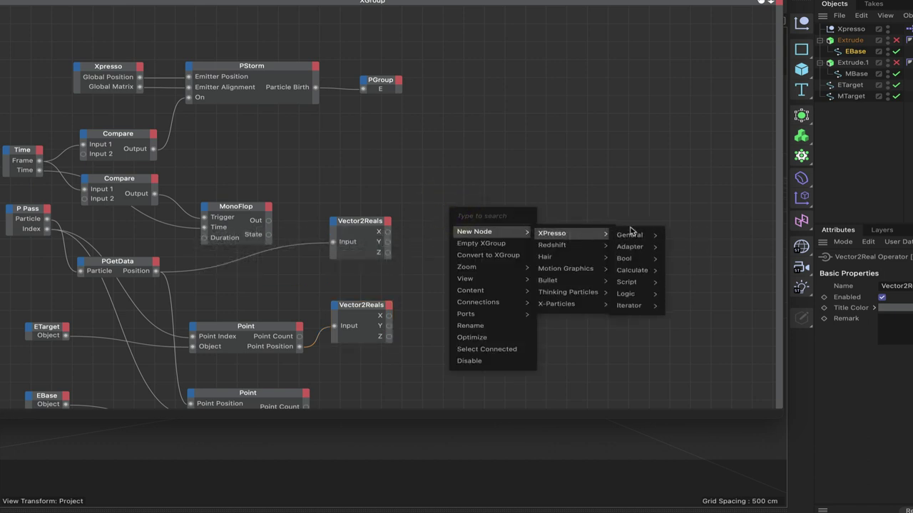
pyautogui.moveTo(641, 271)
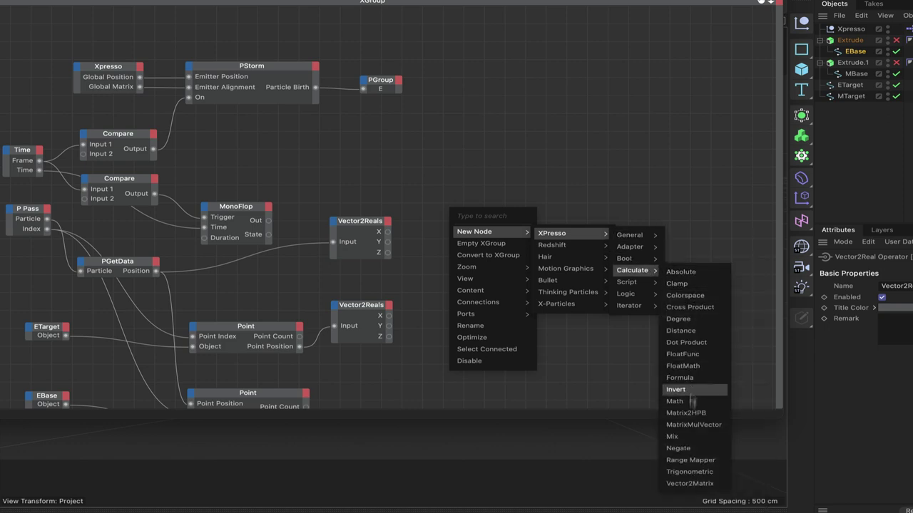
pyautogui.click(690, 459)
pyautogui.moveTo(463, 209); pyautogui.dragTo(509, 327)
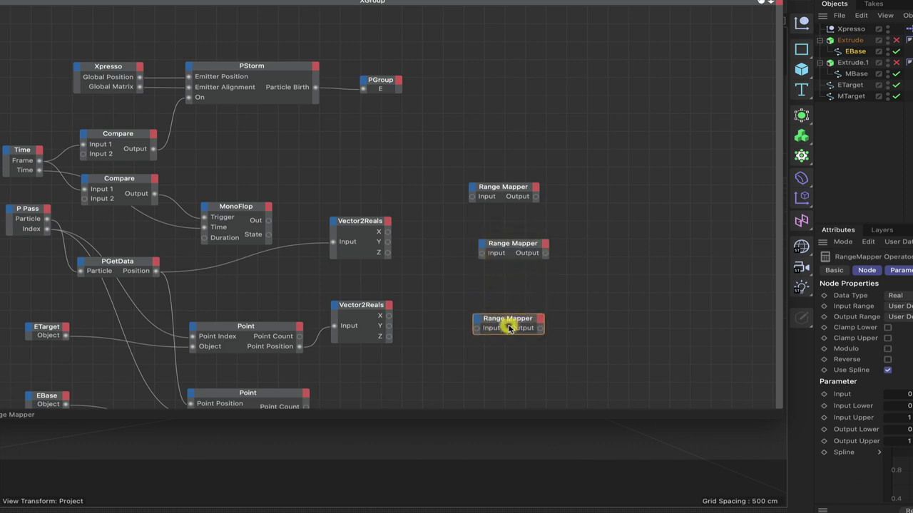
pyautogui.moveTo(518, 246); pyautogui.dragTo(511, 252)
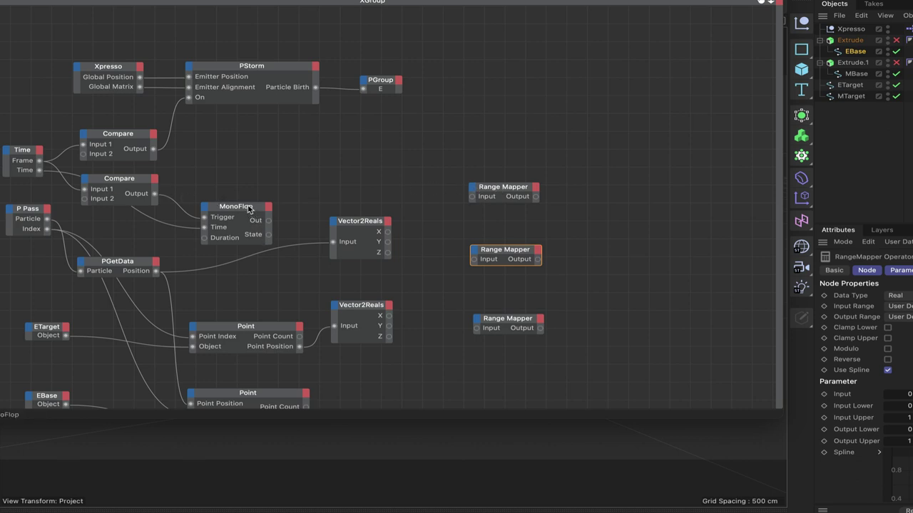
pyautogui.moveTo(248, 209); pyautogui.dragTo(278, 152)
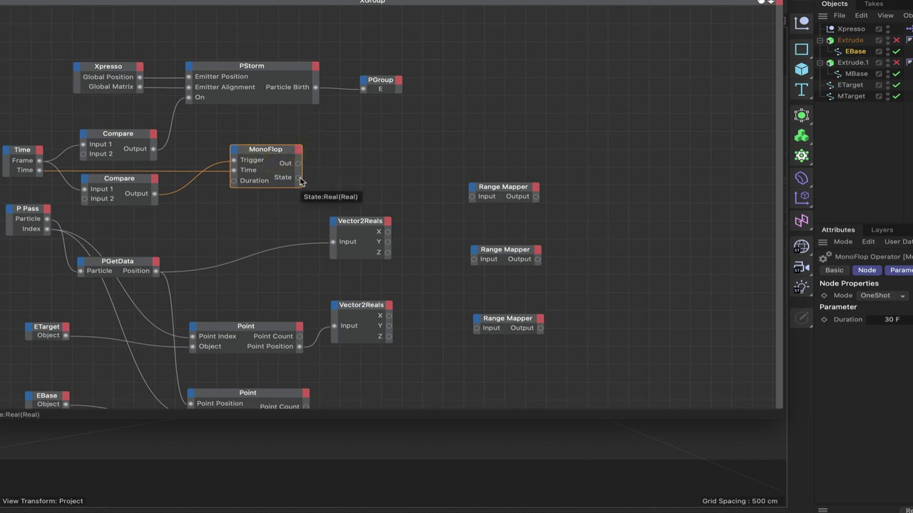
# Connect MonoFlop State to the Input of the top, middle and bottom Range Mappers
pyautogui.moveTo(300, 182); pyautogui.dragTo(472, 196)
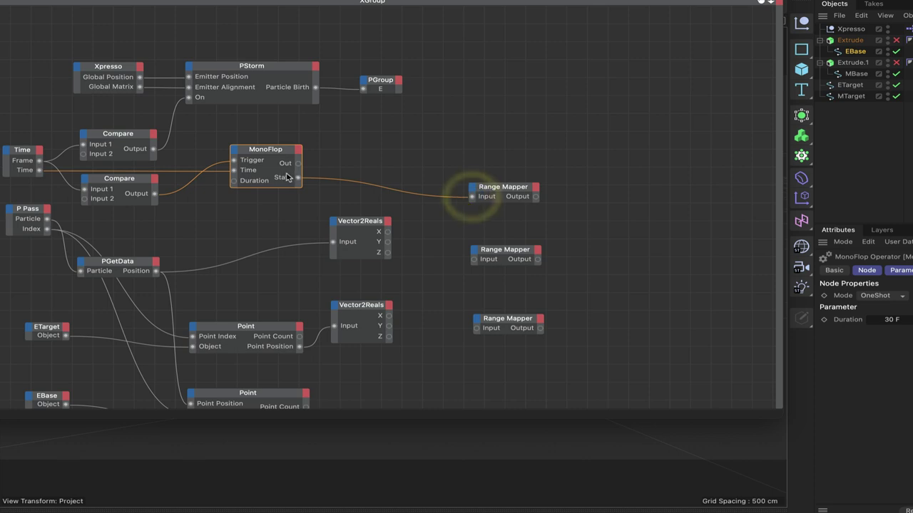
pyautogui.moveTo(299, 182); pyautogui.dragTo(474, 259)
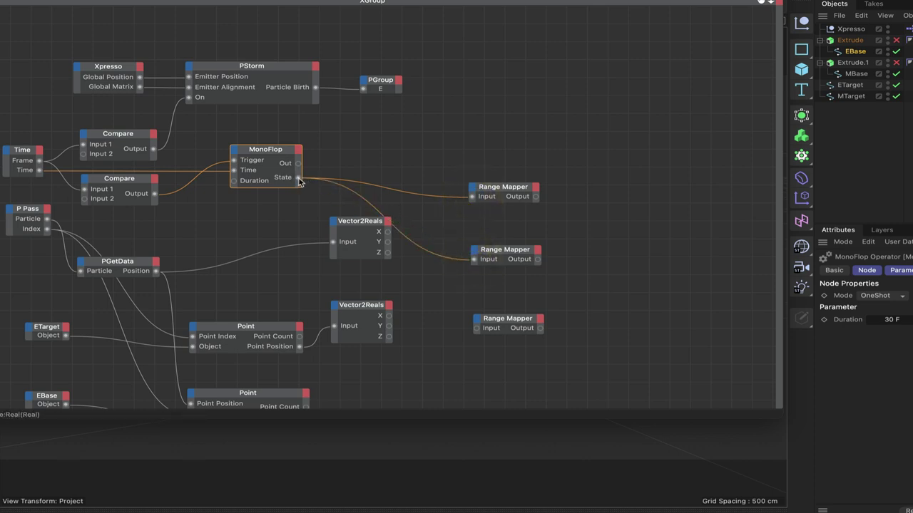
pyautogui.moveTo(299, 181); pyautogui.dragTo(476, 328)
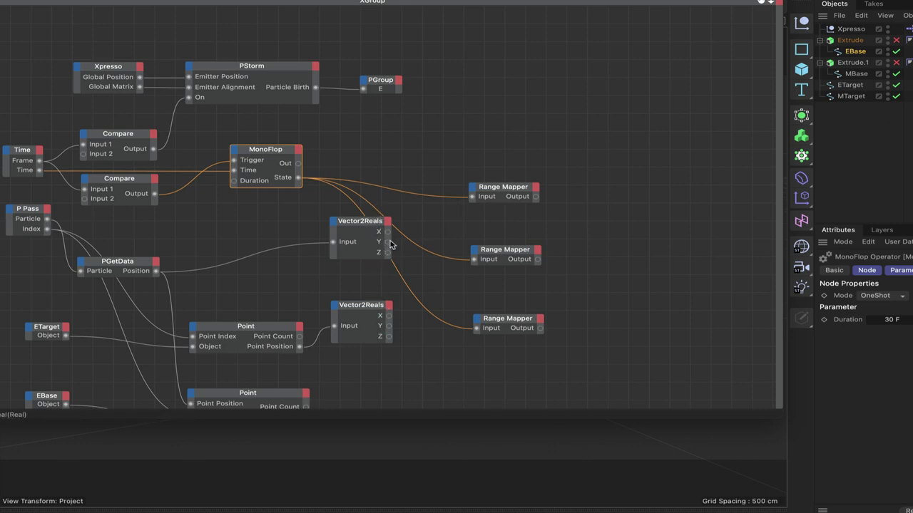
# Show the node graph at 100% zoom
pyautogui.scroll(-3, 360, 250)
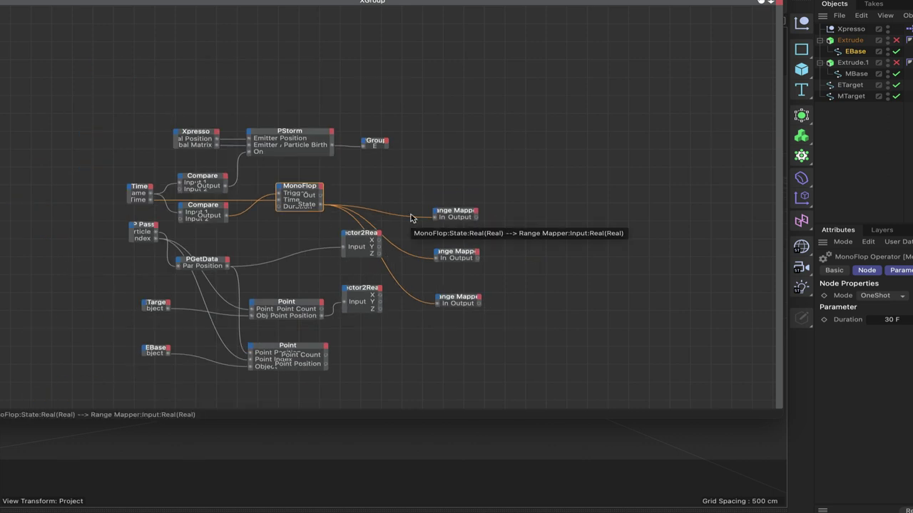
pyautogui.moveTo(356, 1); pyautogui.dragTo(568, 2)
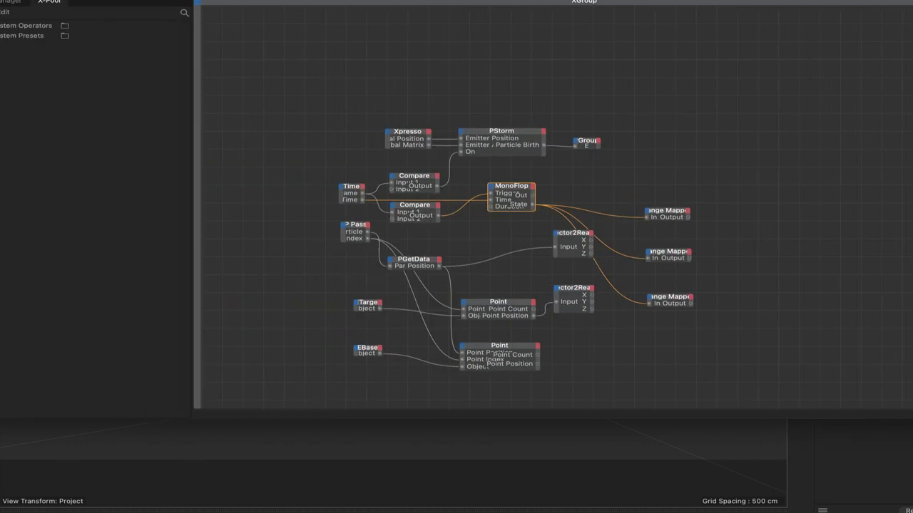
pyautogui.click(85, 3)
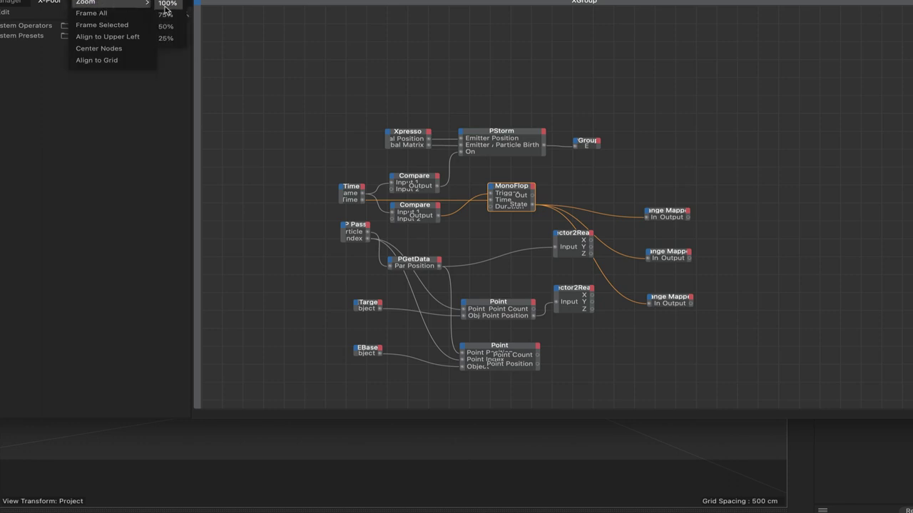
pyautogui.click(164, 7)
pyautogui.moveTo(299, 1); pyautogui.dragTo(132, 1)
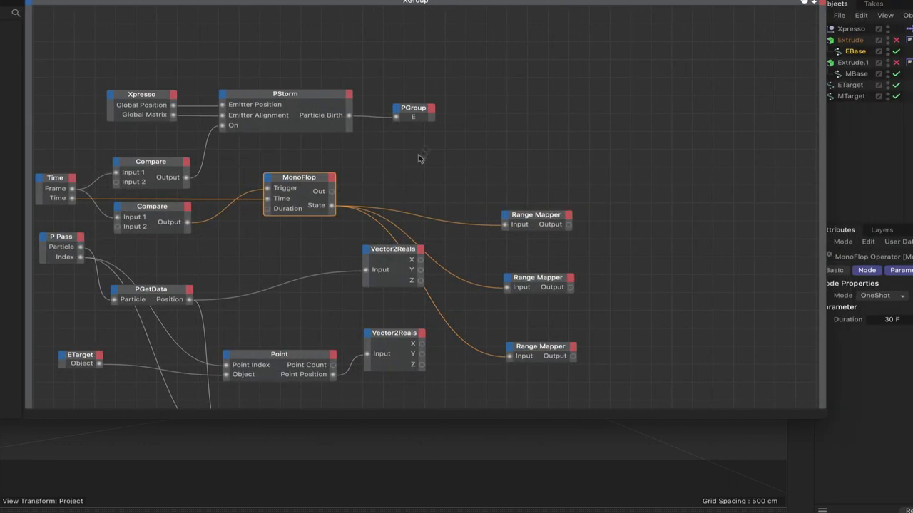
# Add Output Lower and Output Upper to the top Range Mapper; wire upper Vector2Reals X into Output Lower
pyautogui.click(505, 216)
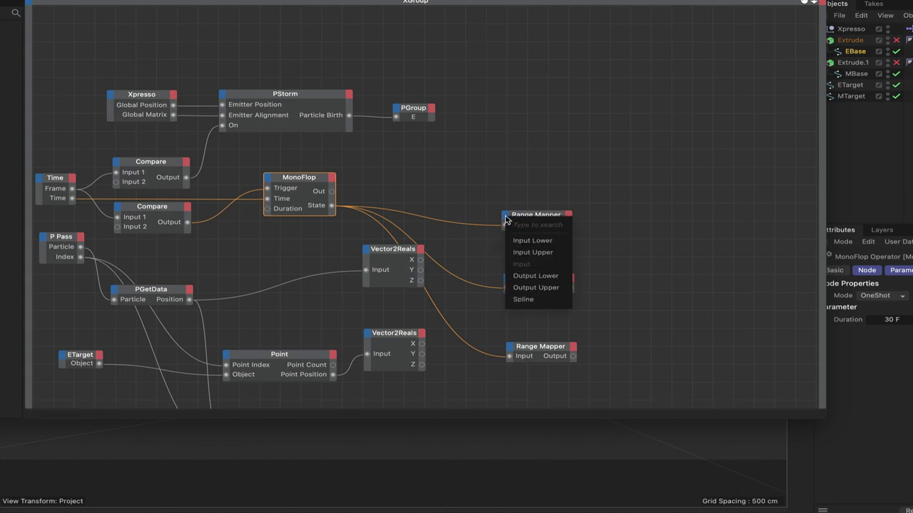
pyautogui.click(520, 277)
pyautogui.click(507, 222)
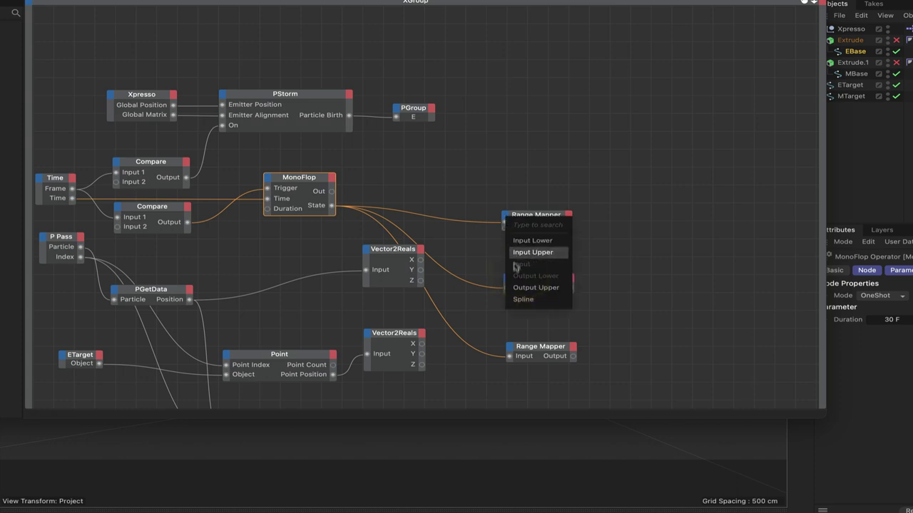
pyautogui.click(519, 287)
pyautogui.click(524, 209)
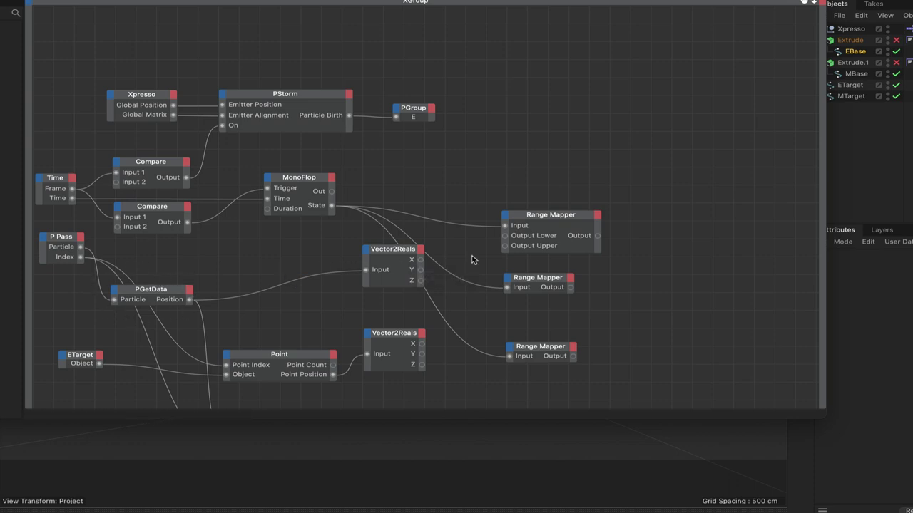
pyautogui.moveTo(420, 260); pyautogui.dragTo(506, 236)
pyautogui.scroll(2, 426, 360)
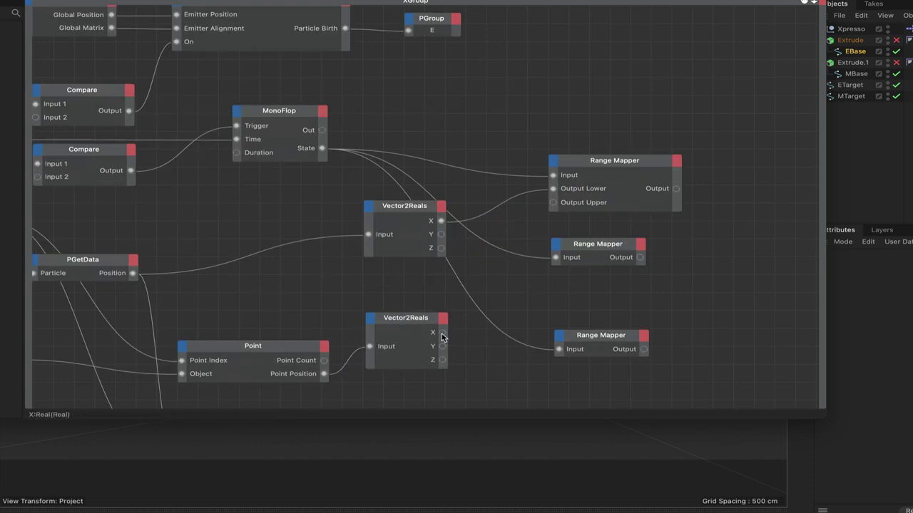
# Wire lower X to the top Range Mapper's Output Upper, and both Y outputs into the second Range Mapper's limits
pyautogui.moveTo(442, 333); pyautogui.dragTo(556, 202)
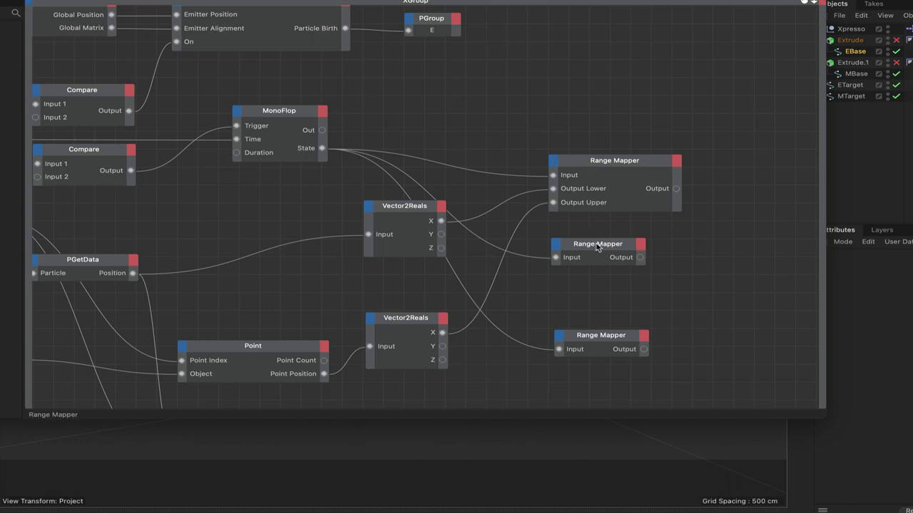
pyautogui.click(562, 246)
pyautogui.click(579, 304)
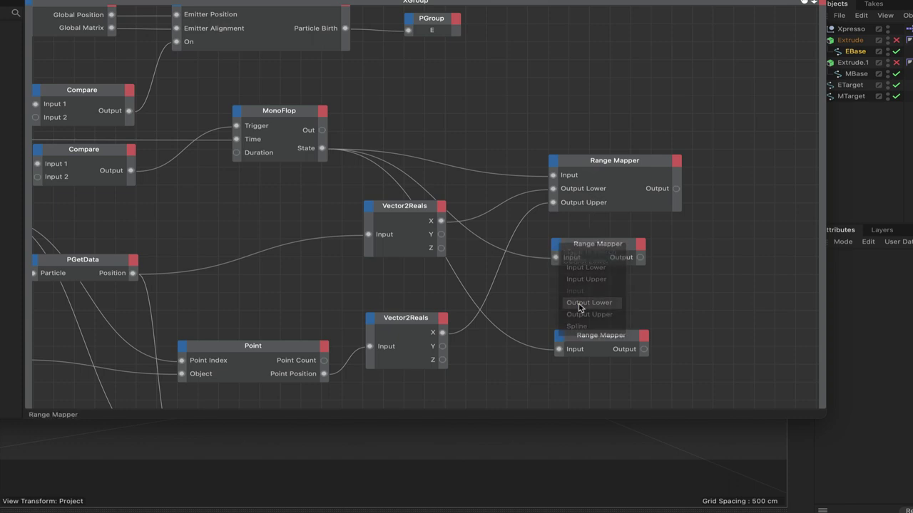
pyautogui.click(560, 244)
pyautogui.click(579, 315)
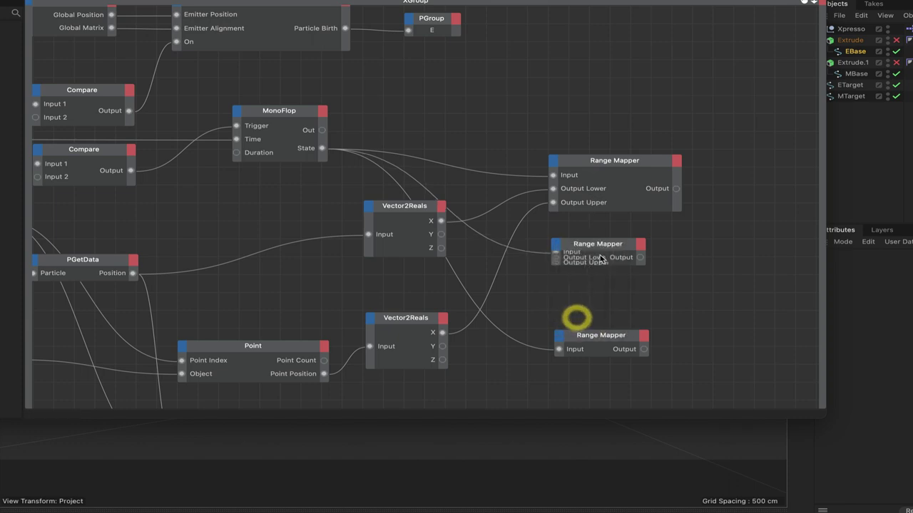
pyautogui.click(594, 245)
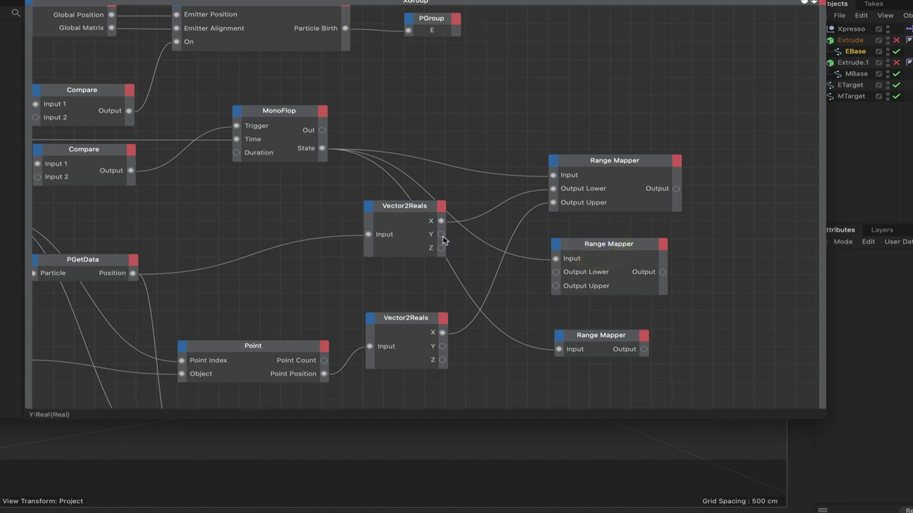
pyautogui.moveTo(440, 236); pyautogui.dragTo(555, 274)
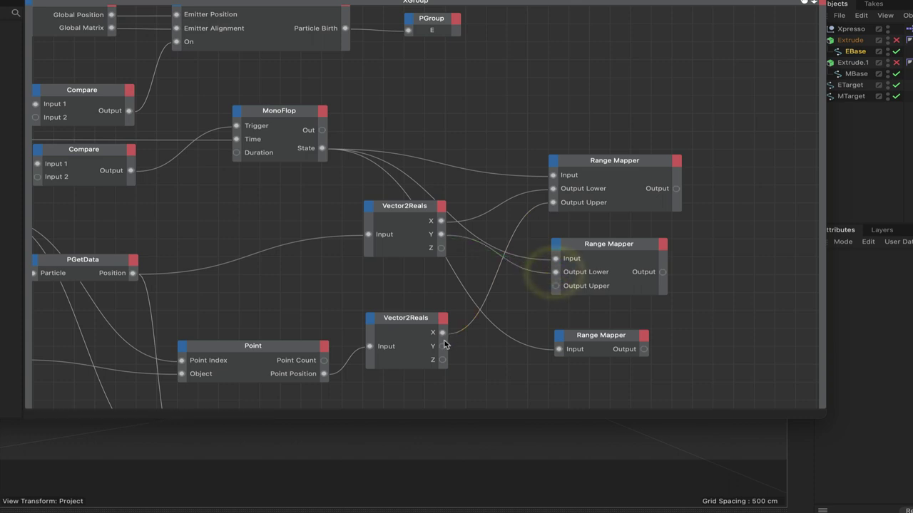
pyautogui.moveTo(442, 347); pyautogui.dragTo(555, 285)
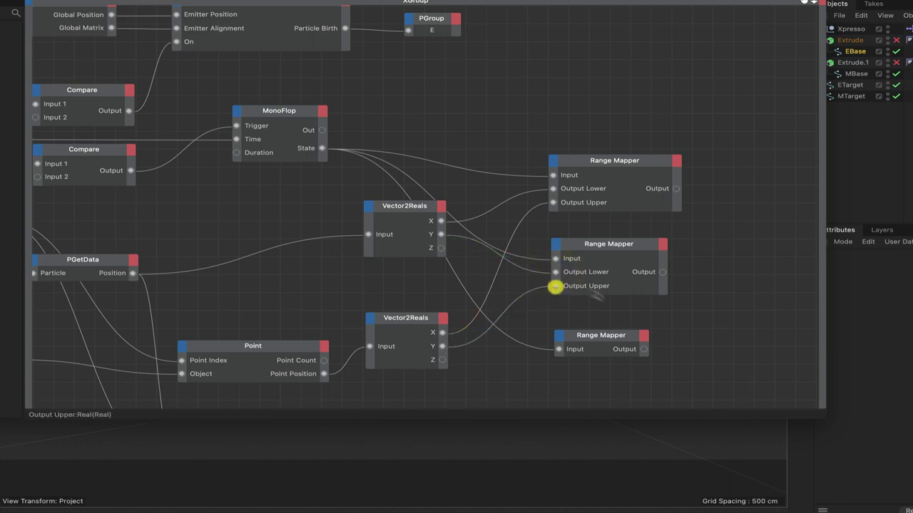
# Add Output Lower/Upper to the third Range Mapper and wire upper and lower Z into them
pyautogui.click(565, 334)
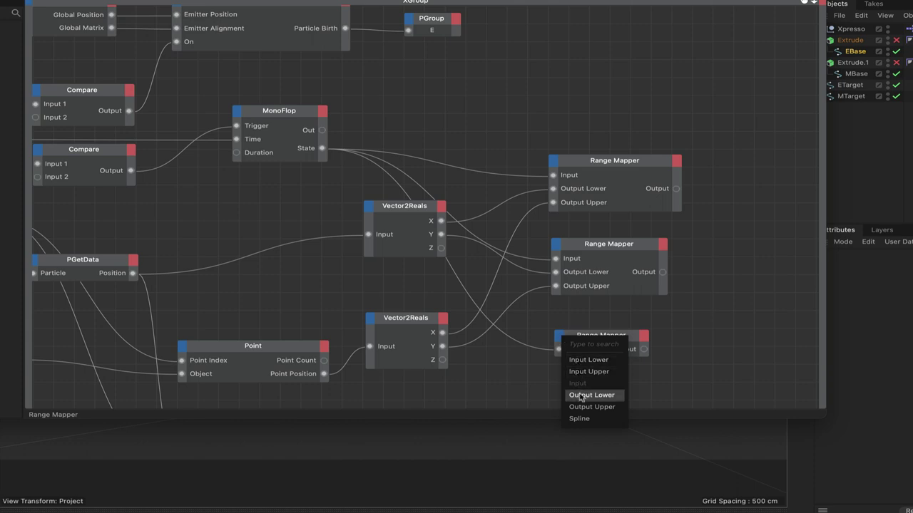
pyautogui.click(579, 394)
pyautogui.click(559, 335)
pyautogui.click(576, 401)
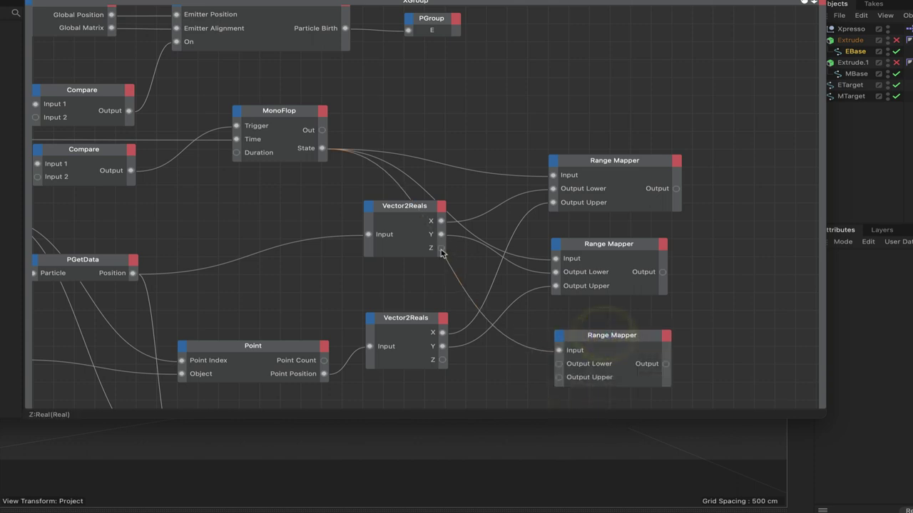
pyautogui.moveTo(442, 250); pyautogui.dragTo(558, 364)
pyautogui.moveTo(442, 360); pyautogui.dragTo(558, 377)
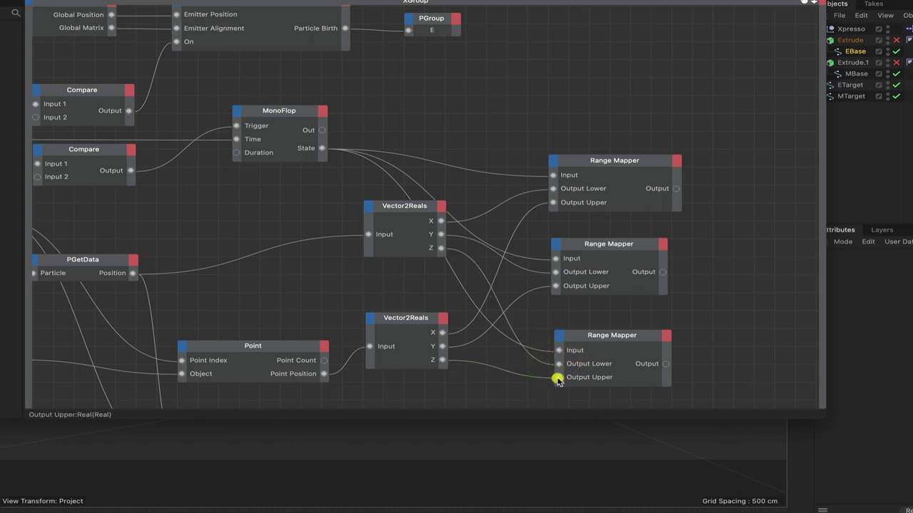
pyautogui.click(622, 341)
# Nudge the third and middle Range Mappers slightly upward
pyautogui.moveTo(622, 341); pyautogui.dragTo(620, 330)
pyautogui.click(617, 323)
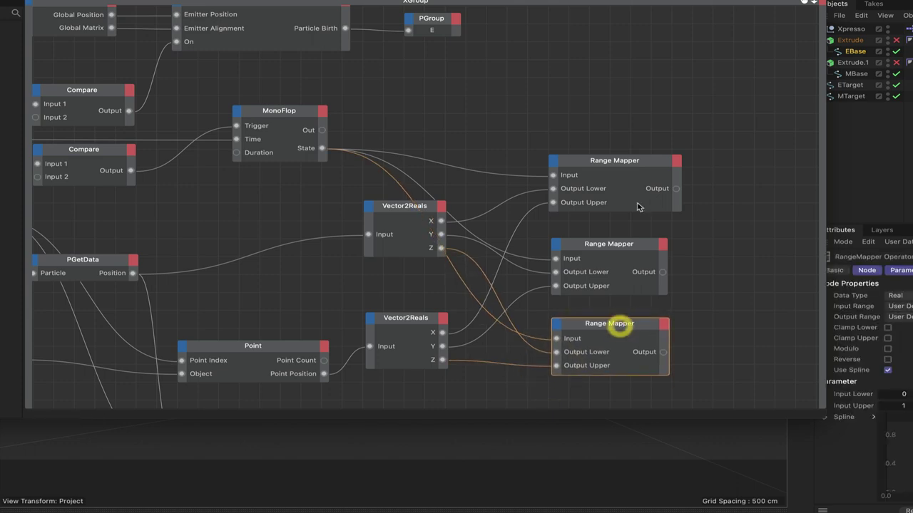
pyautogui.click(618, 160)
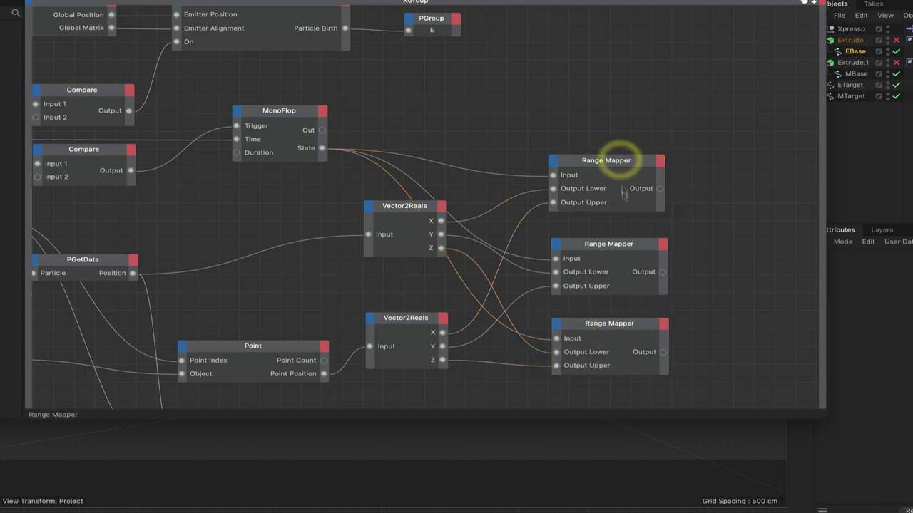
pyautogui.moveTo(622, 246); pyautogui.dragTo(622, 238)
pyautogui.click(617, 238)
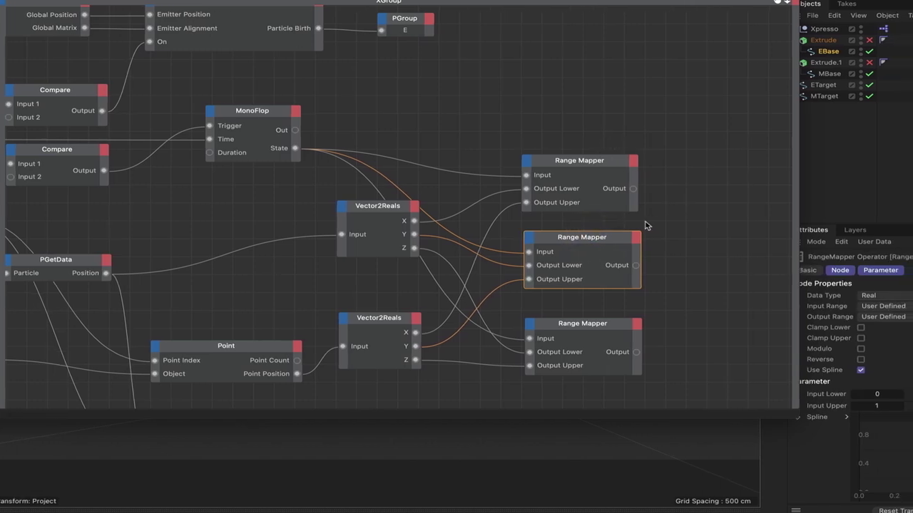
# Add a Reals2Vector node to the right of the Range Mappers
pyautogui.rightClick(645, 225)
pyautogui.moveTo(654, 245)
pyautogui.moveTo(767, 256)
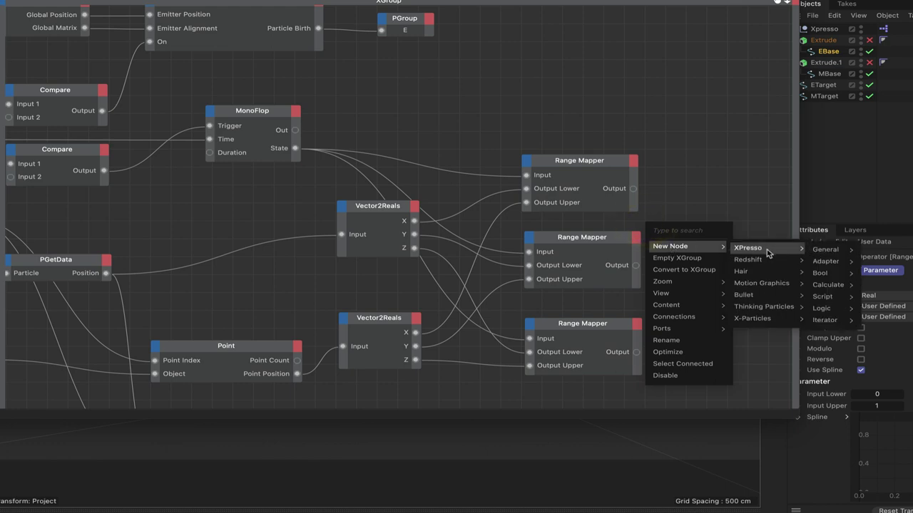
pyautogui.moveTo(827, 261)
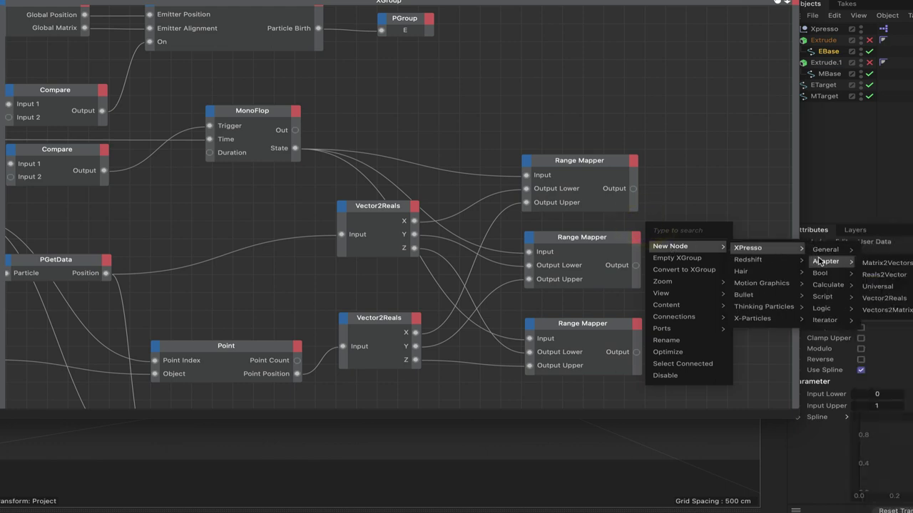
pyautogui.click(880, 276)
pyautogui.moveTo(670, 202); pyautogui.dragTo(753, 243)
# Connect the top, second and third Range Mapper Outputs to Reals2Vector X, Y and Z
pyautogui.scroll(2, 637, 198)
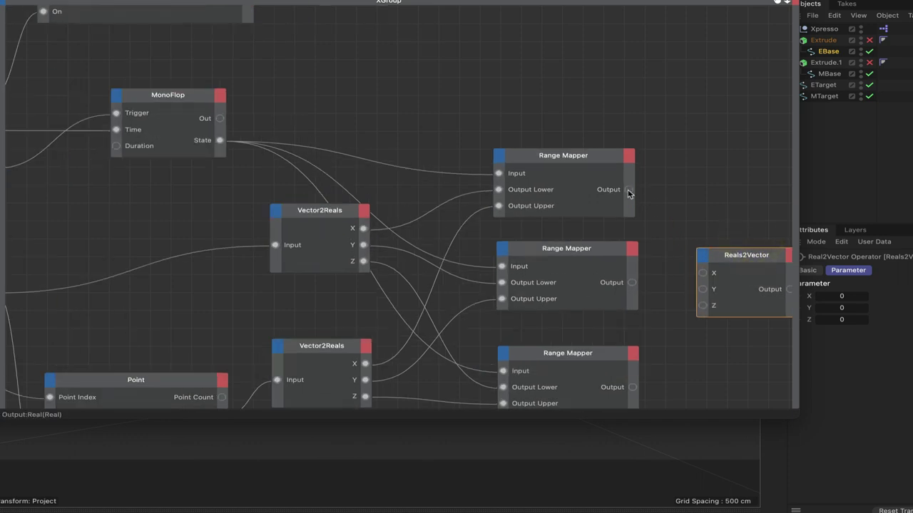
pyautogui.moveTo(628, 190); pyautogui.dragTo(703, 273)
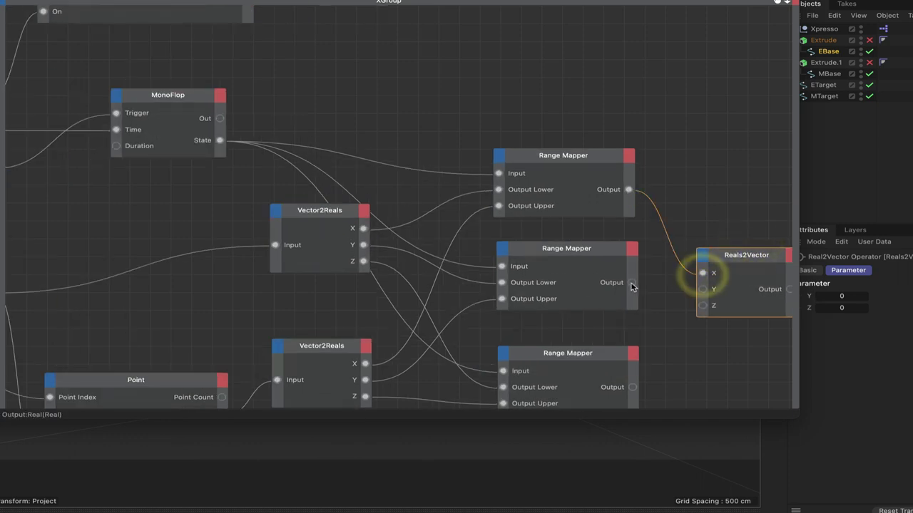
pyautogui.moveTo(632, 283); pyautogui.dragTo(703, 289)
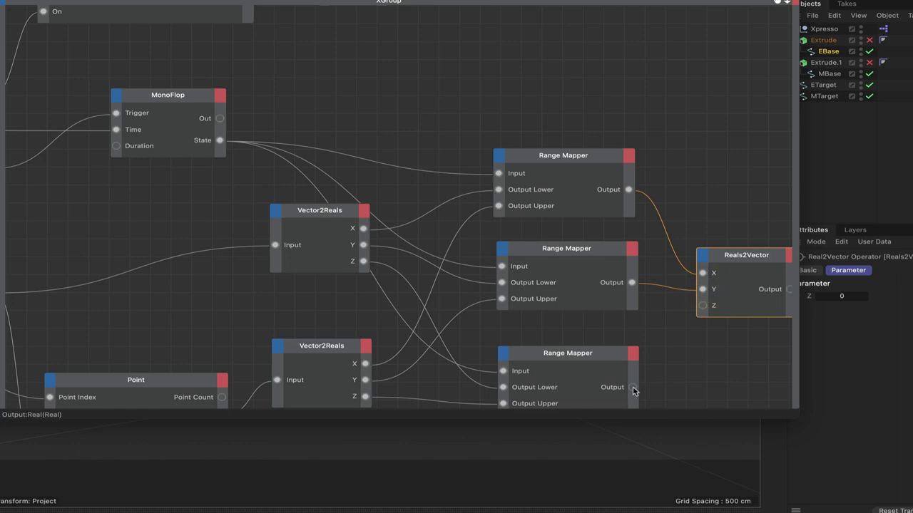
pyautogui.moveTo(632, 387); pyautogui.dragTo(704, 307)
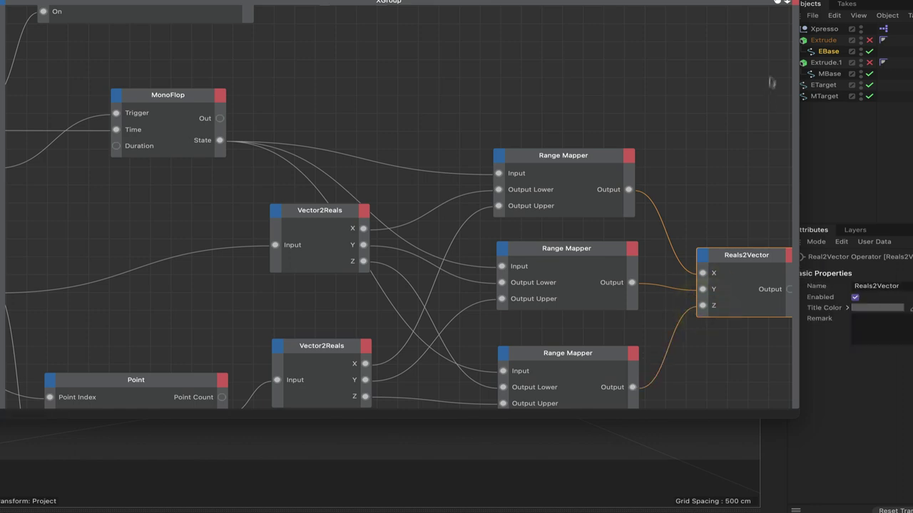
pyautogui.moveTo(780, 2)
pyautogui.mouseDown()
pyautogui.moveTo(756, 2)
pyautogui.moveTo(780, 2)
pyautogui.mouseUp()
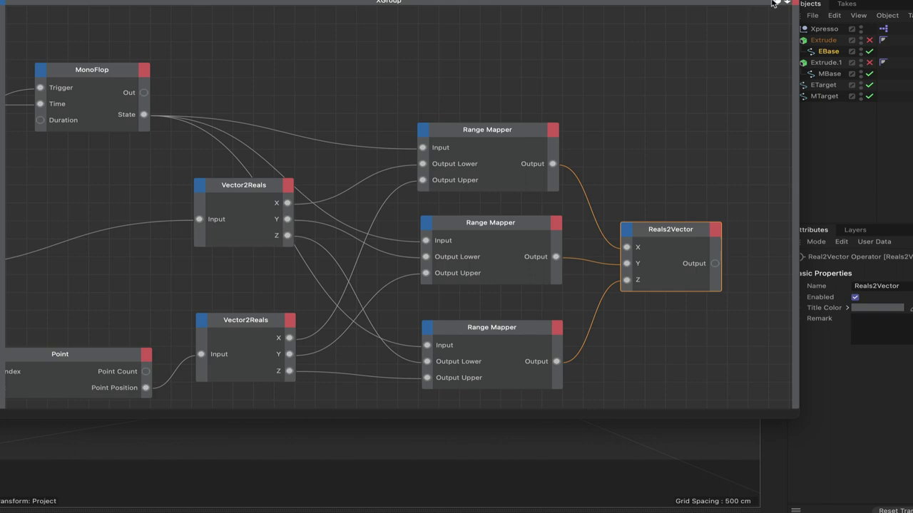
pyautogui.moveTo(775, 3); pyautogui.dragTo(775, 4)
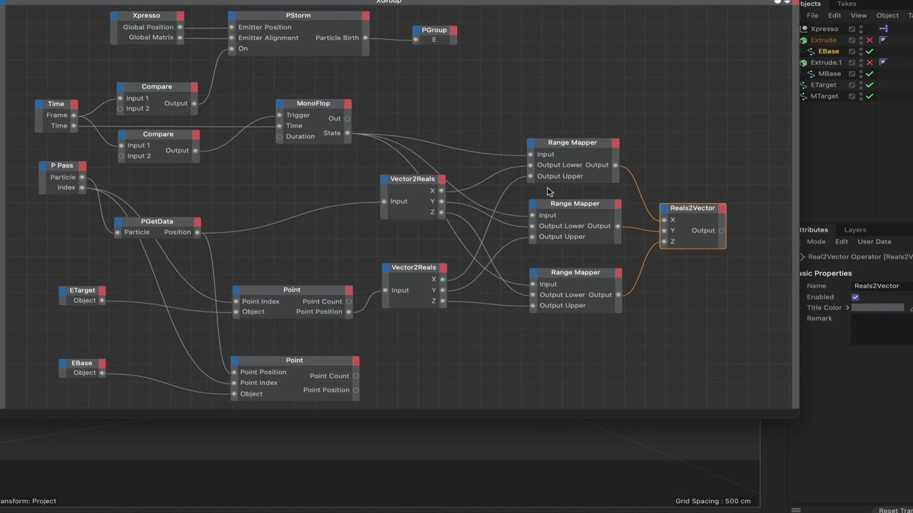
# Add a Thinking Particles PSetData node and place it right of Reals2Vector
pyautogui.scroll(-3, 634, 185)
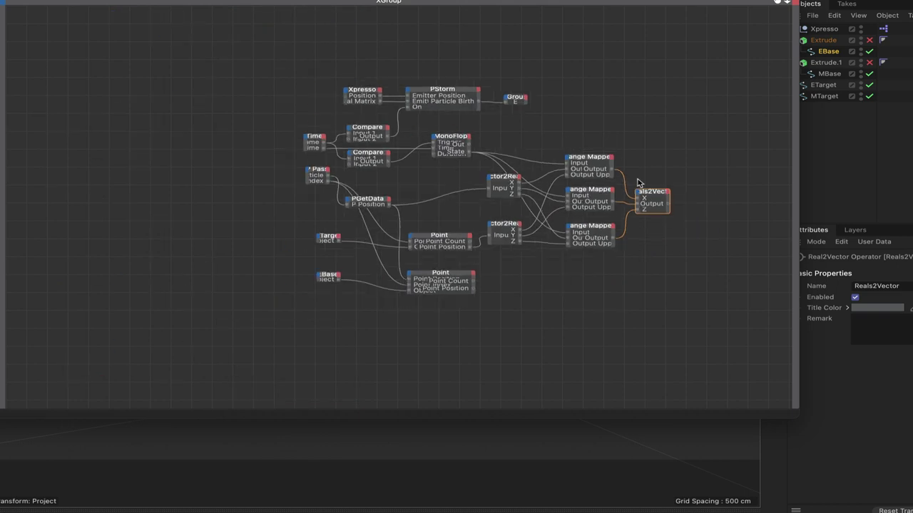
pyautogui.press('h')
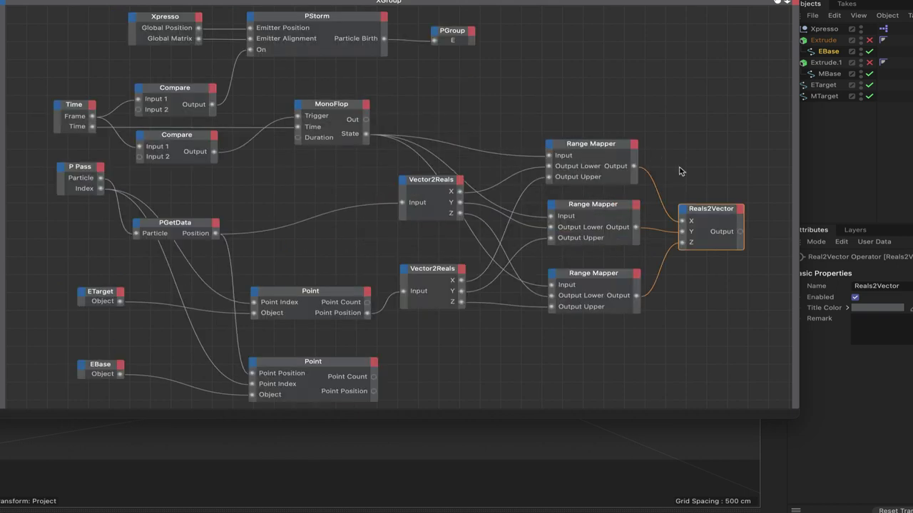
pyautogui.rightClick(540, 95)
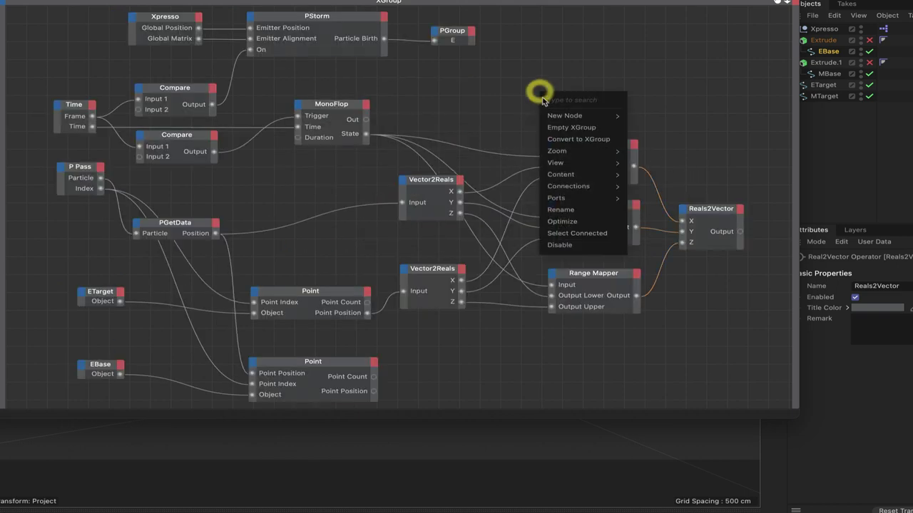
pyautogui.moveTo(550, 115)
pyautogui.moveTo(631, 116)
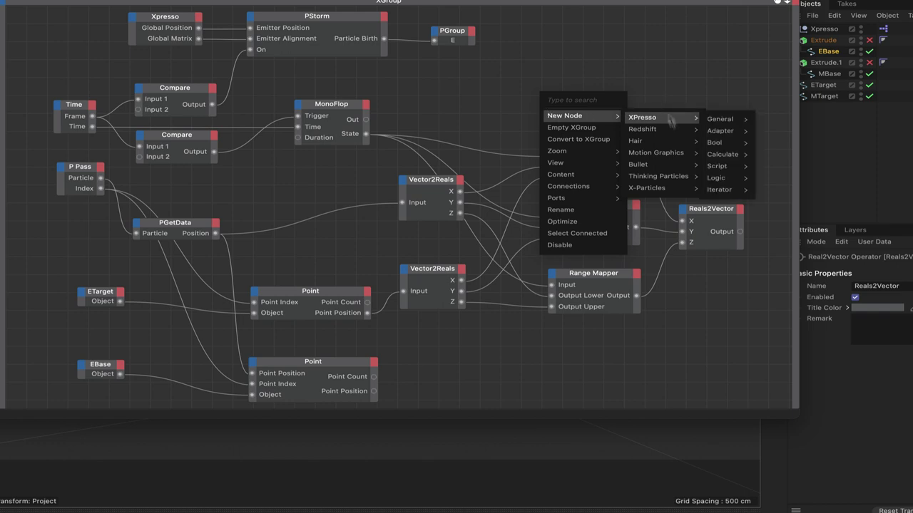
pyautogui.moveTo(671, 176)
pyautogui.moveTo(734, 214)
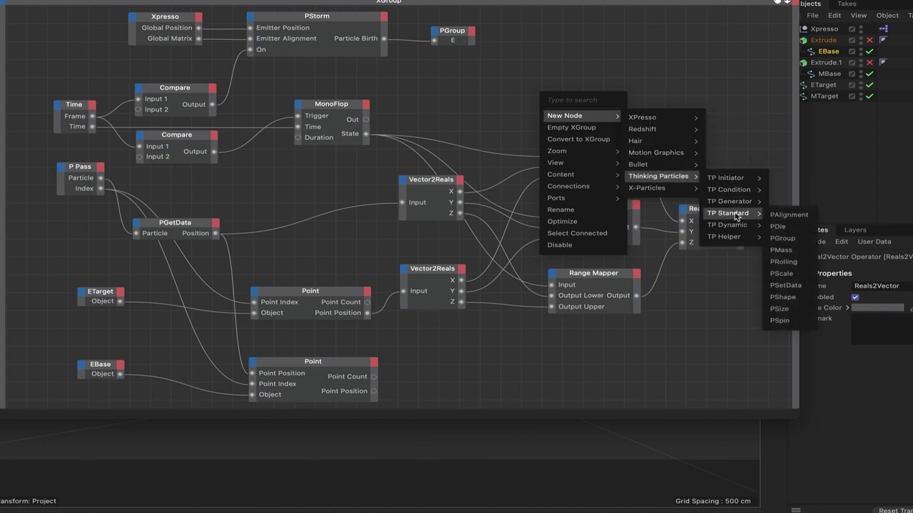
pyautogui.click(785, 286)
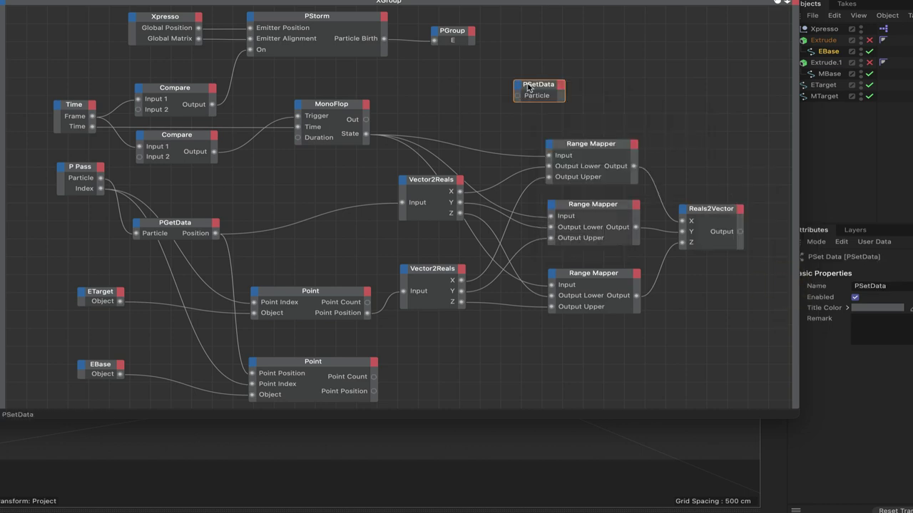
pyautogui.moveTo(531, 86); pyautogui.dragTo(754, 126)
# Give PSetData a Position input port
pyautogui.click(744, 133)
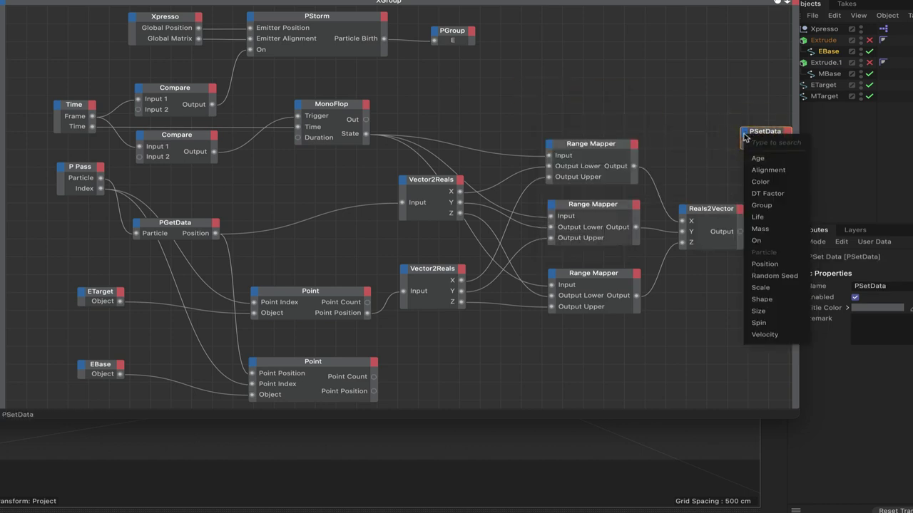
pyautogui.click(757, 265)
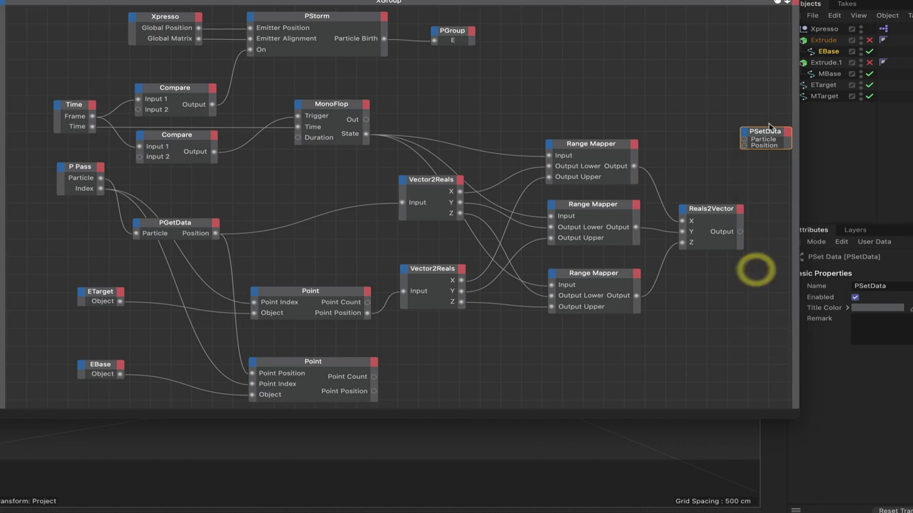
pyautogui.click(764, 136)
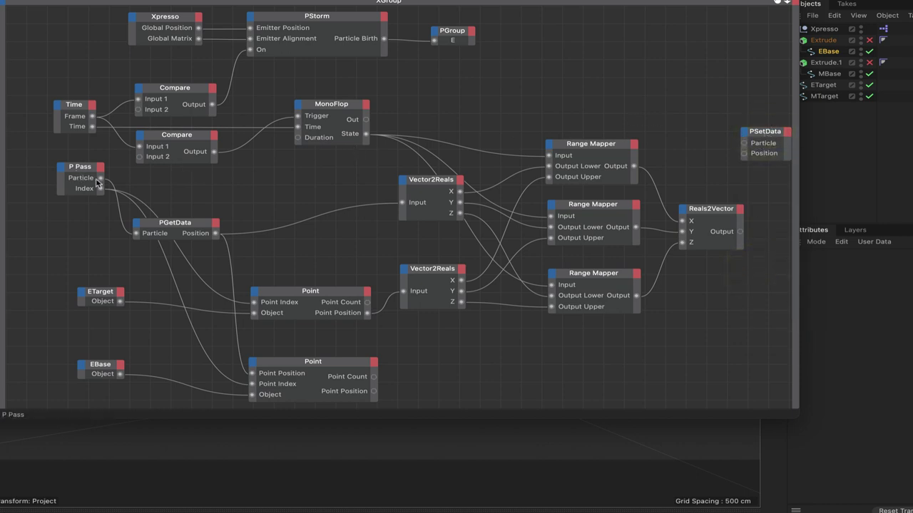
# Connect P Pass Particle to PSetData Particle and Reals2Vector Output to PSetData Position
pyautogui.moveTo(140, 181); pyautogui.dragTo(774, 130)
pyautogui.moveTo(779, 6); pyautogui.dragTo(660, 2)
pyautogui.moveTo(654, 126); pyautogui.dragTo(700, 162)
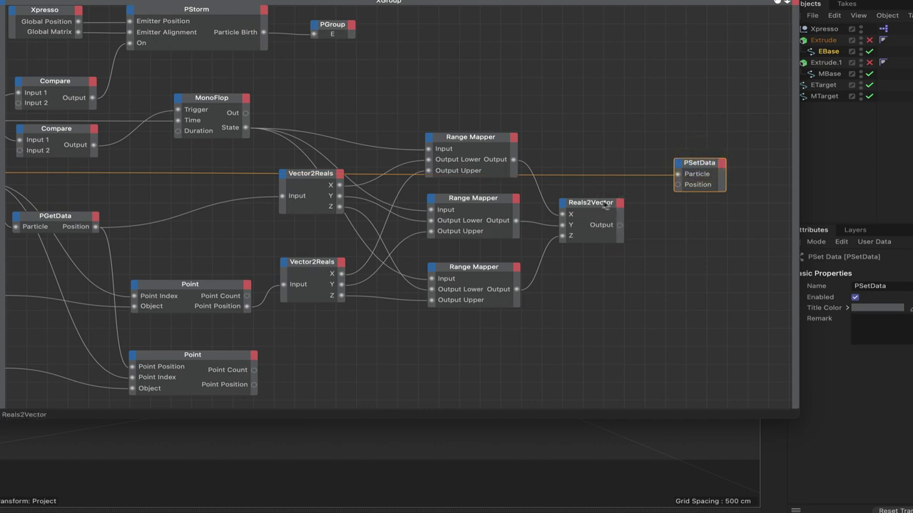
pyautogui.moveTo(619, 224); pyautogui.dragTo(680, 186)
# Narrow the Xpresso window to the left so the 3D viewport is visible
pyautogui.moveTo(777, 2); pyautogui.dragTo(825, 8)
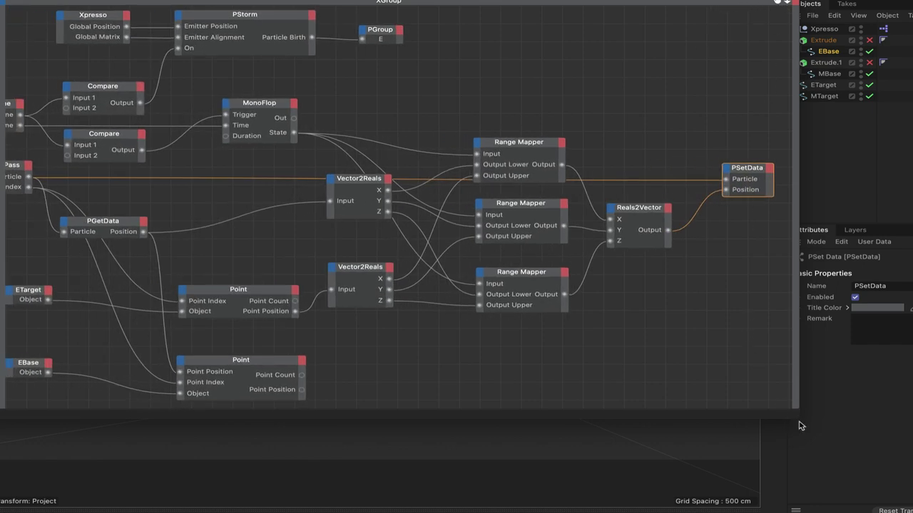
pyautogui.moveTo(799, 424); pyautogui.dragTo(911, 471)
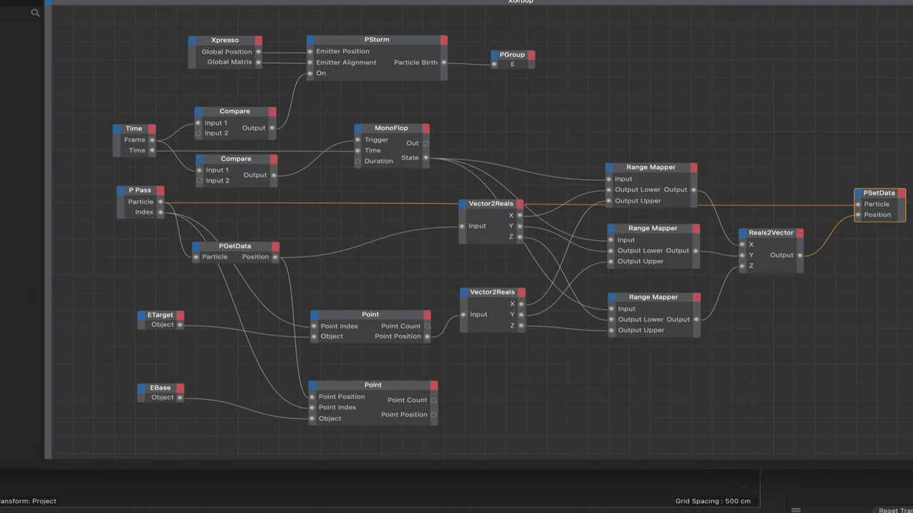
pyautogui.moveTo(909, 285); pyautogui.dragTo(164, 286)
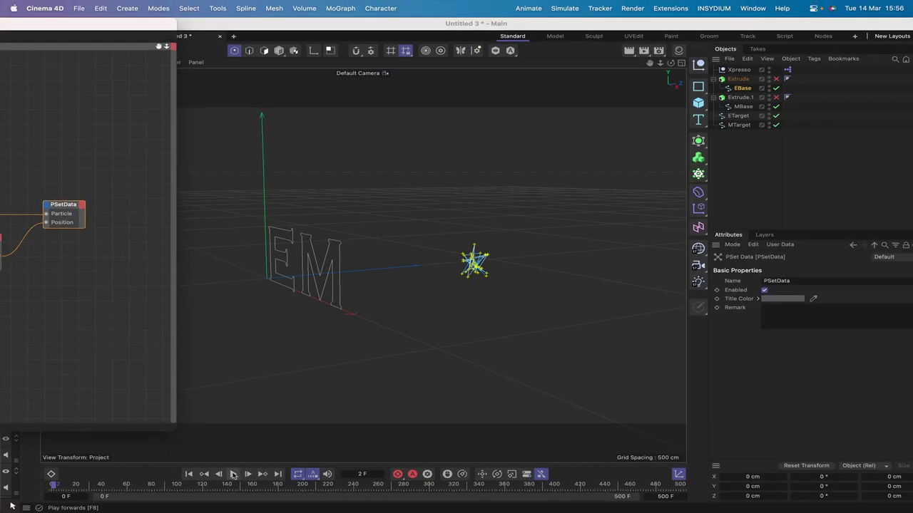
# Replay the simulation from frame 0 several times to watch particles fly toward the E
pyautogui.click(189, 475)
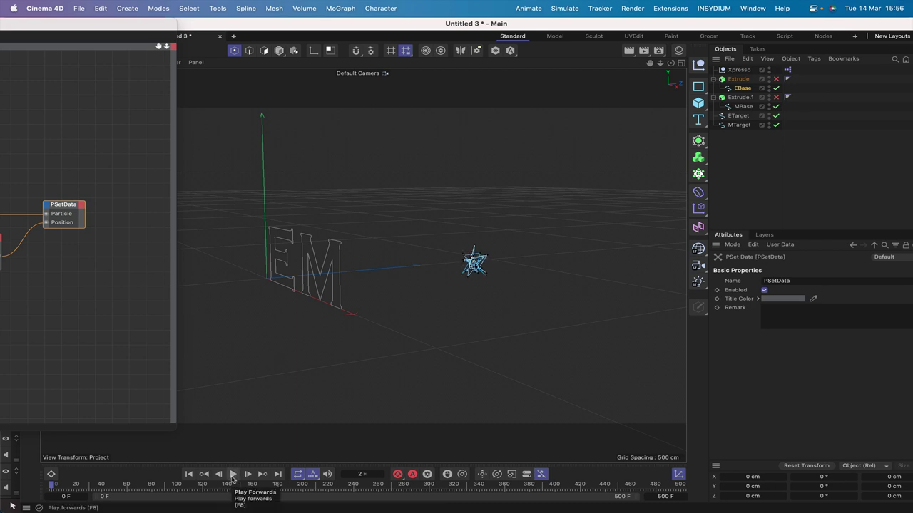
pyautogui.click(233, 475)
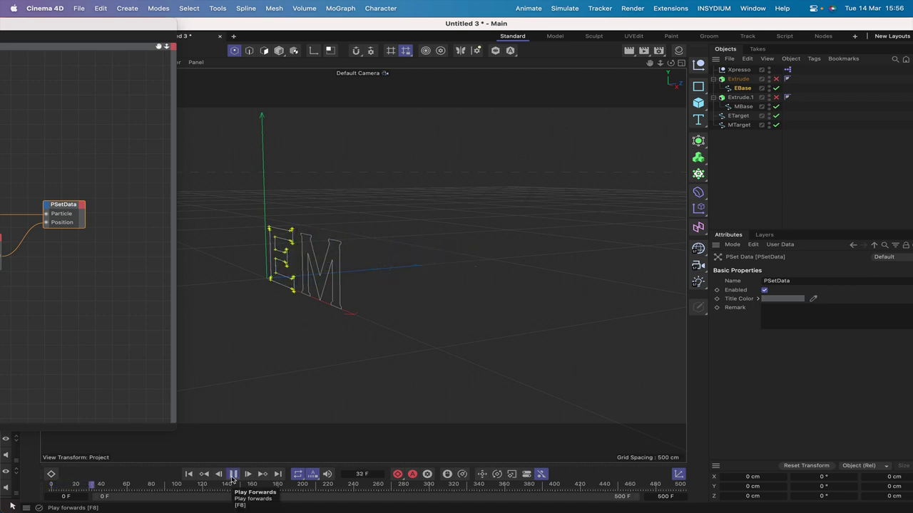
pyautogui.click(233, 475)
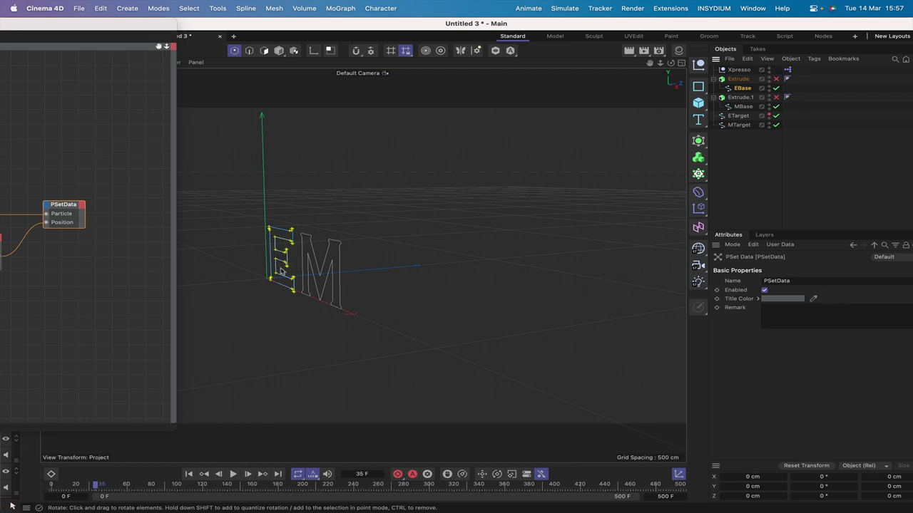
pyautogui.click(189, 474)
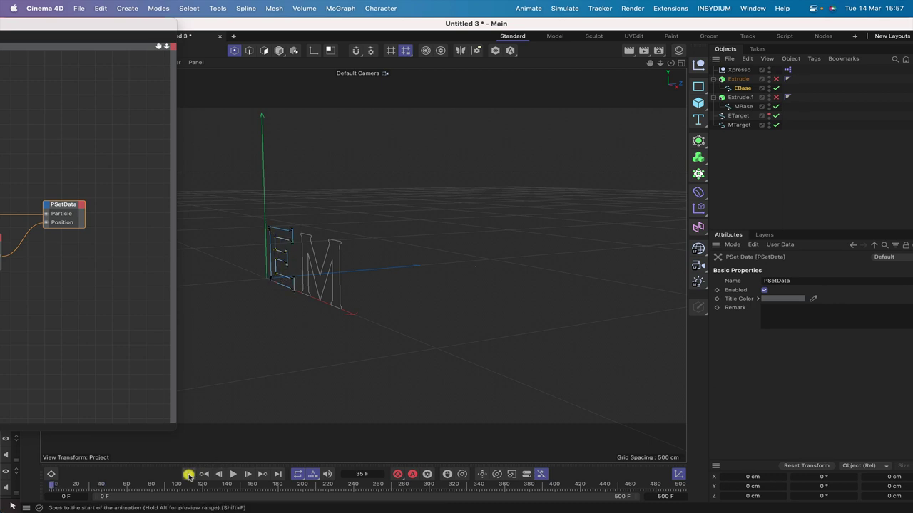
pyautogui.click(233, 475)
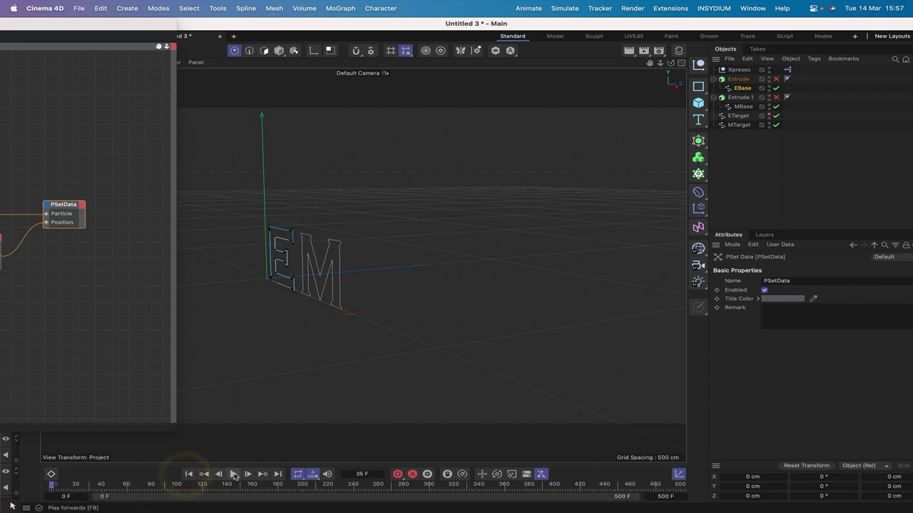
pyautogui.click(234, 474)
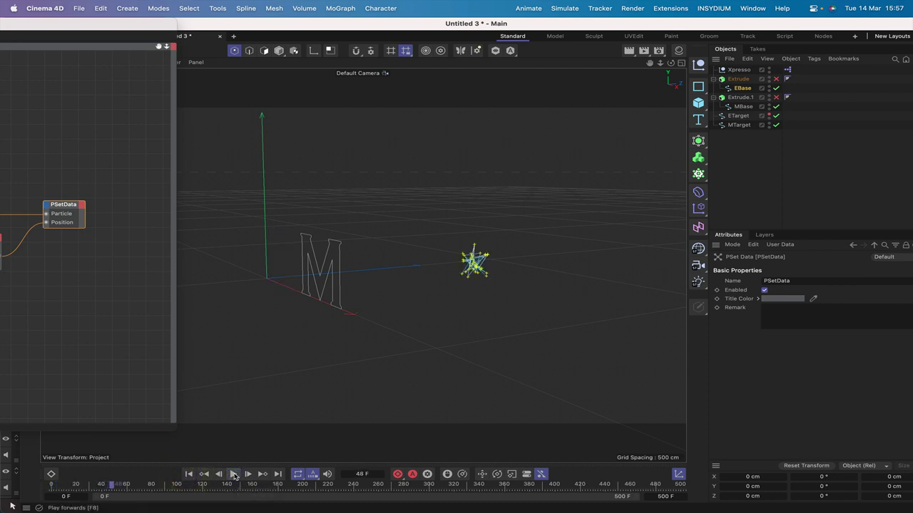
pyautogui.click(187, 474)
pyautogui.click(233, 475)
pyautogui.click(232, 474)
pyautogui.click(188, 474)
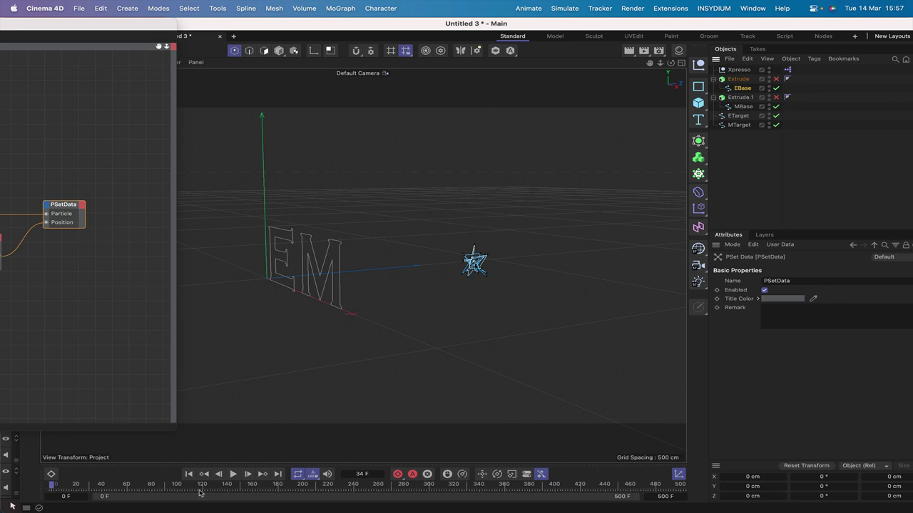
pyautogui.click(233, 474)
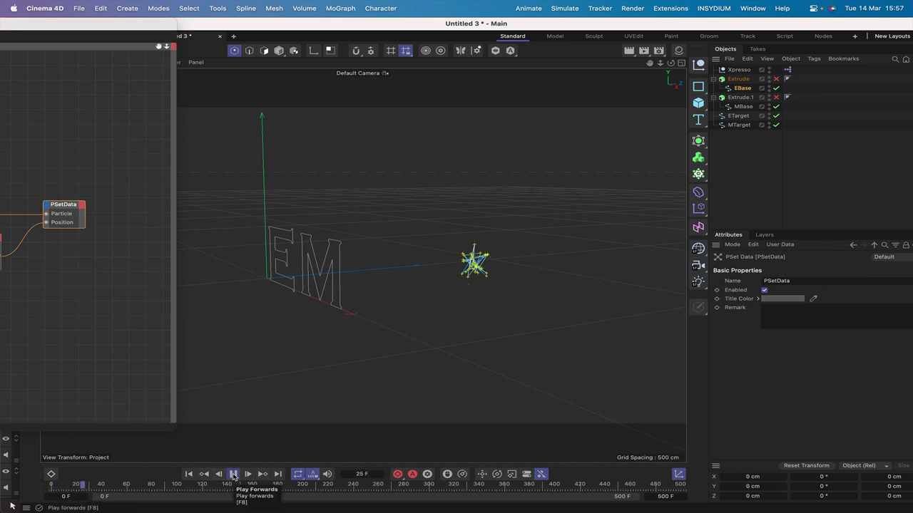
pyautogui.click(188, 474)
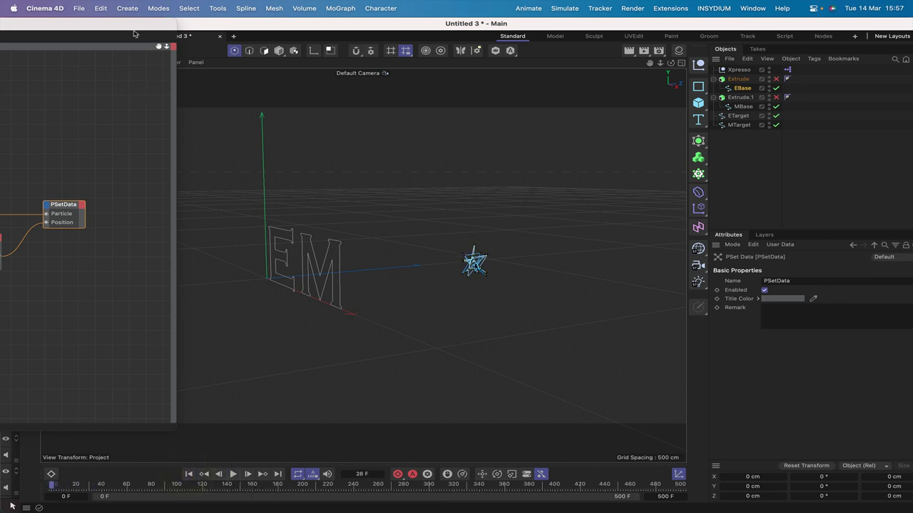
# Reposition the Xpresso editor, then replay once more from frame 0 and rewind
pyautogui.moveTo(132, 27); pyautogui.dragTo(784, 3)
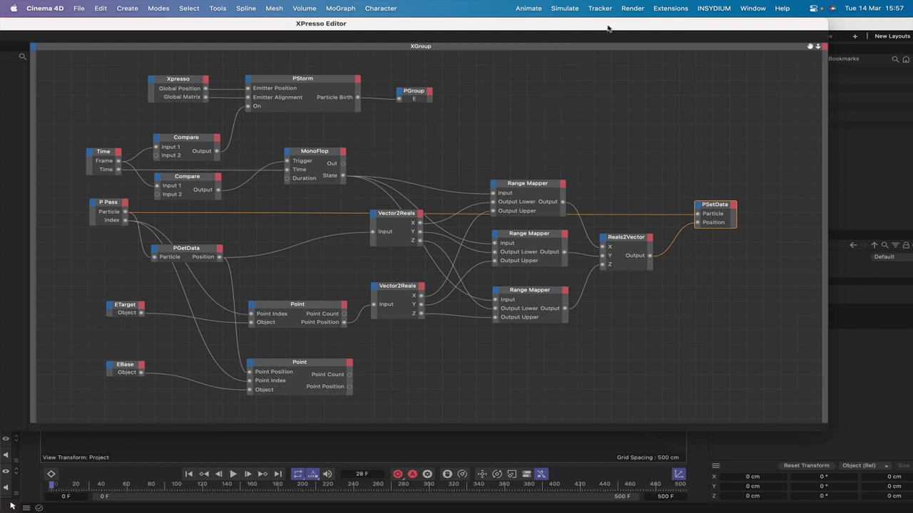
pyautogui.moveTo(608, 26); pyautogui.dragTo(3, 5)
pyautogui.click(184, 485)
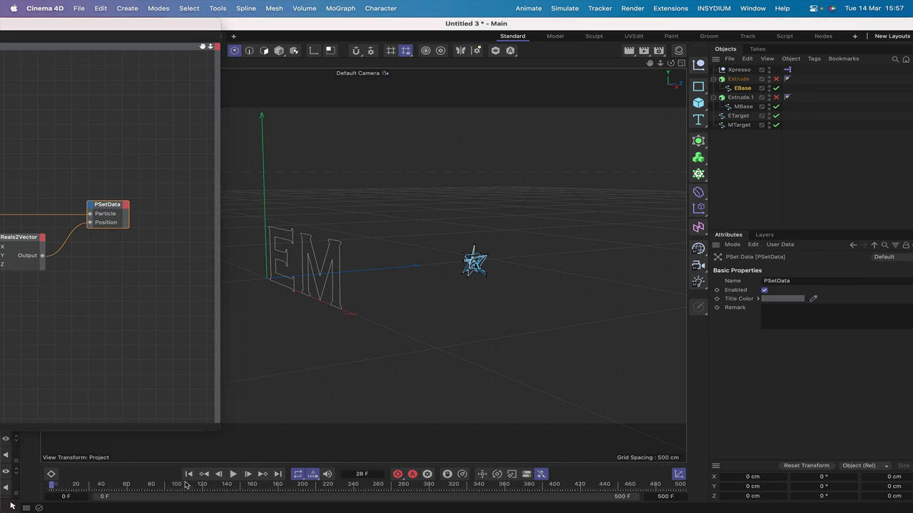
pyautogui.click(185, 474)
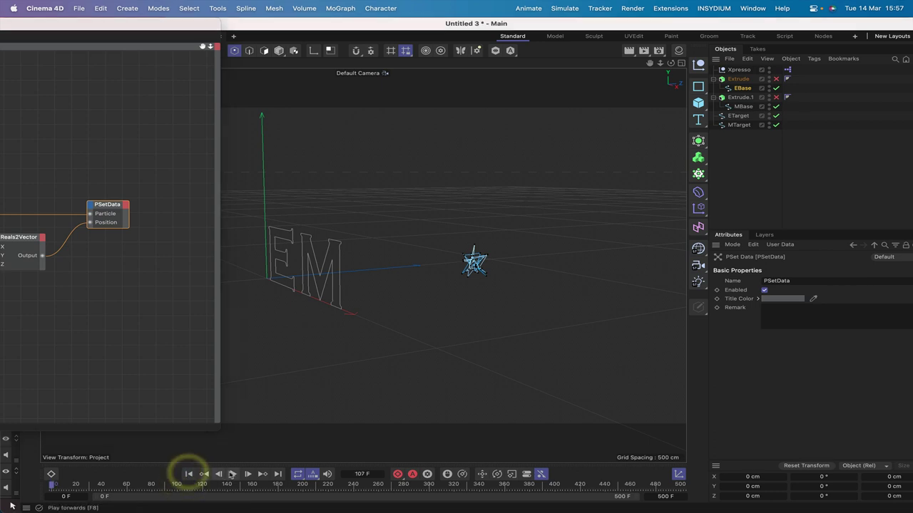
pyautogui.click(233, 474)
pyautogui.click(236, 474)
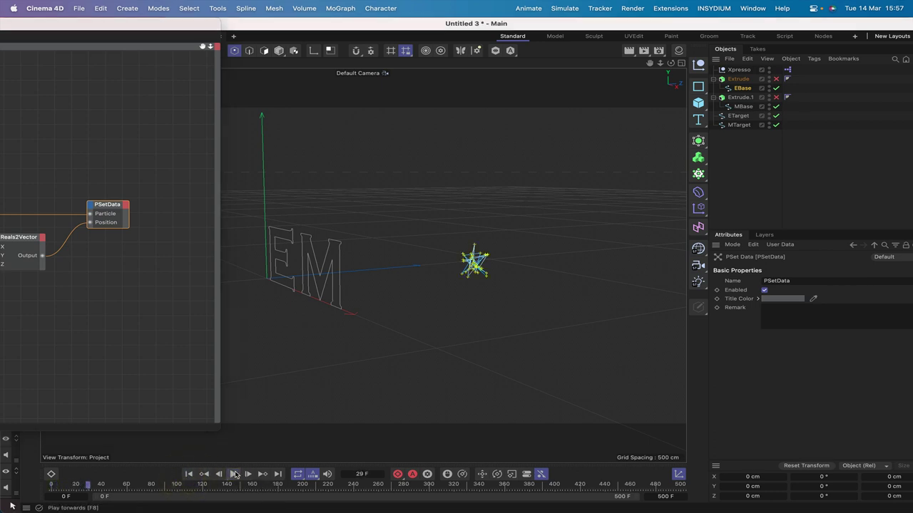
pyautogui.click(189, 473)
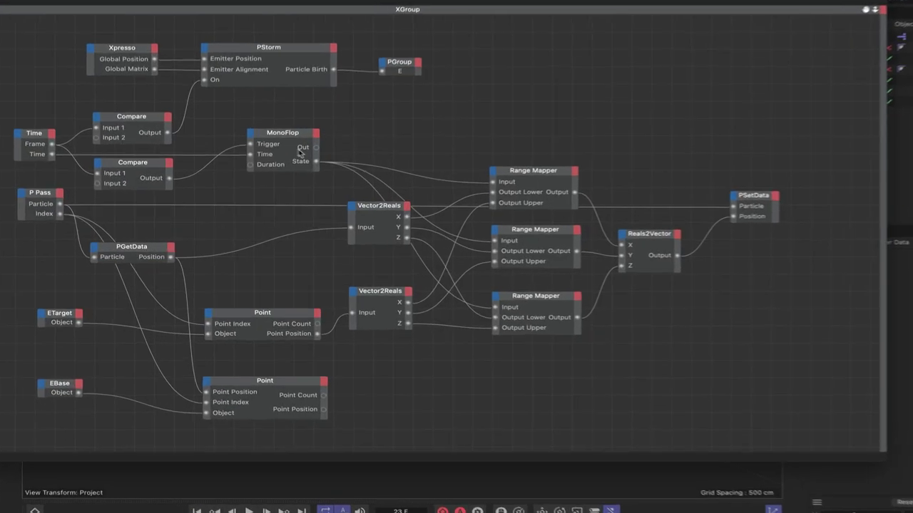
# Add a Result node to the graph and wire the MonoFlop's Out port into it
pyautogui.rightClick(378, 124)
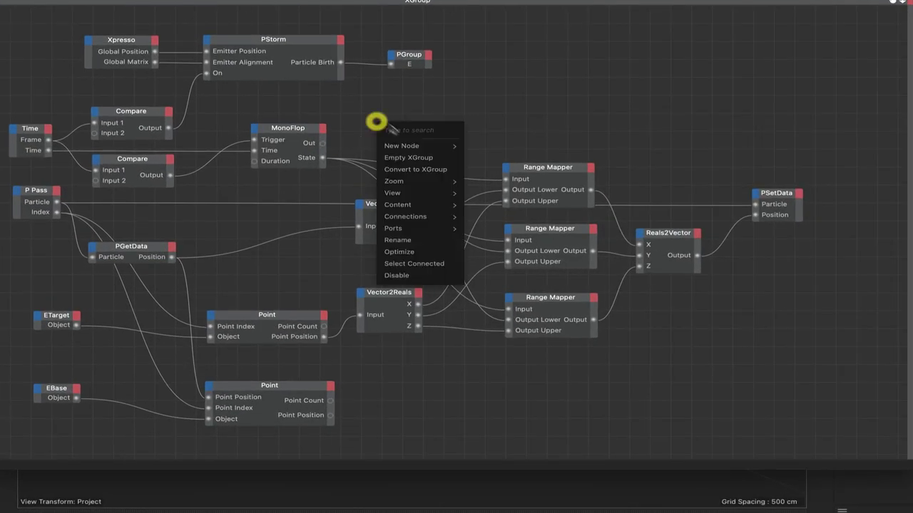
pyautogui.moveTo(421, 146)
pyautogui.moveTo(492, 148)
pyautogui.moveTo(570, 150)
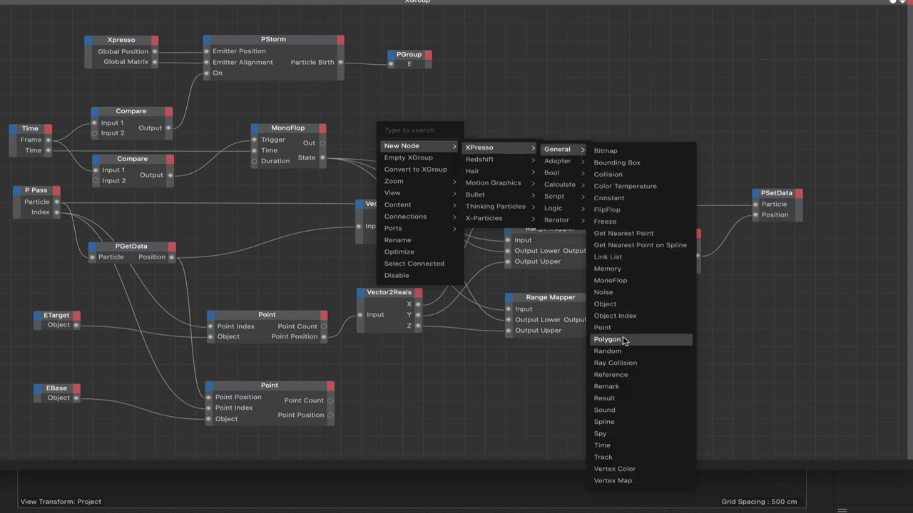
pyautogui.click(626, 398)
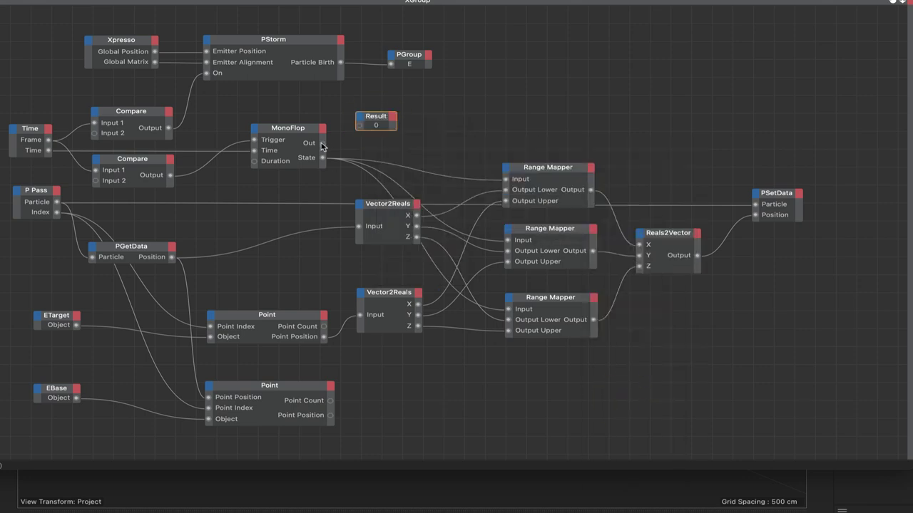
pyautogui.moveTo(359, 128); pyautogui.dragTo(358, 125)
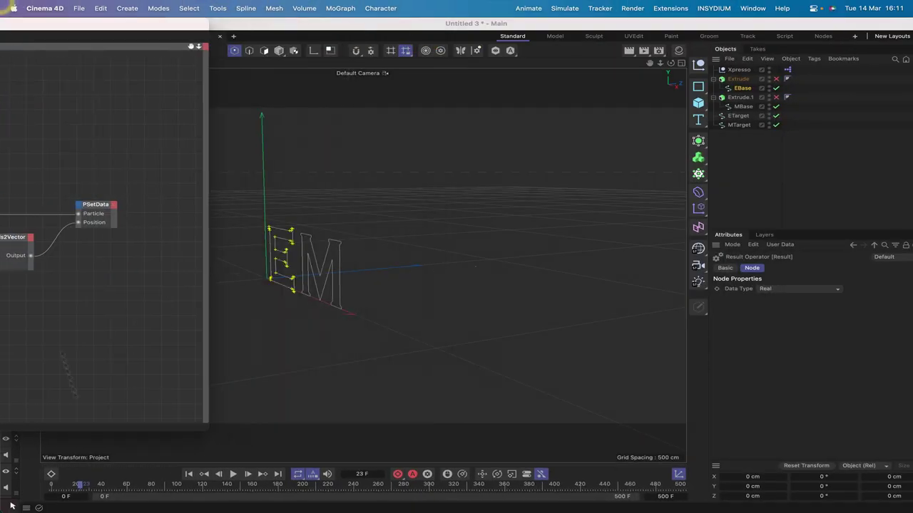
# Replay the E animation from frame 0, stop at frame 61, and maximise the XPresso editor
pyautogui.click(188, 475)
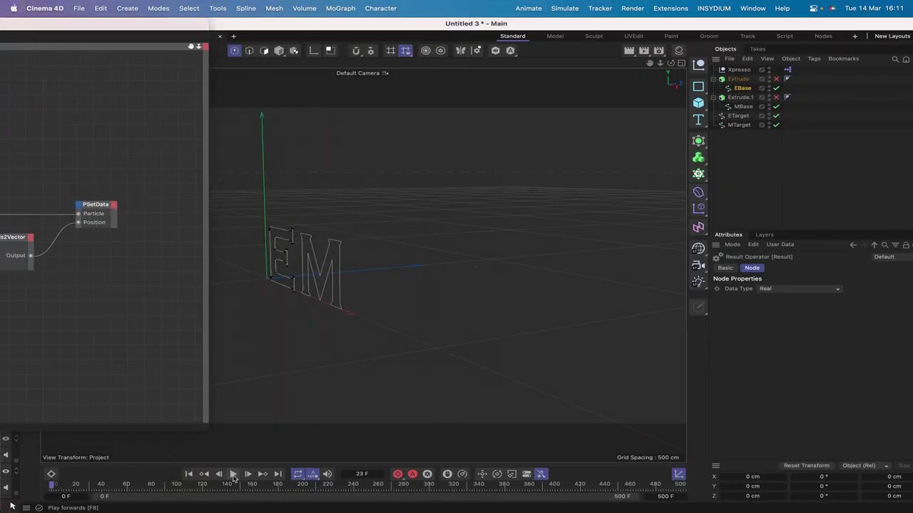
pyautogui.click(233, 474)
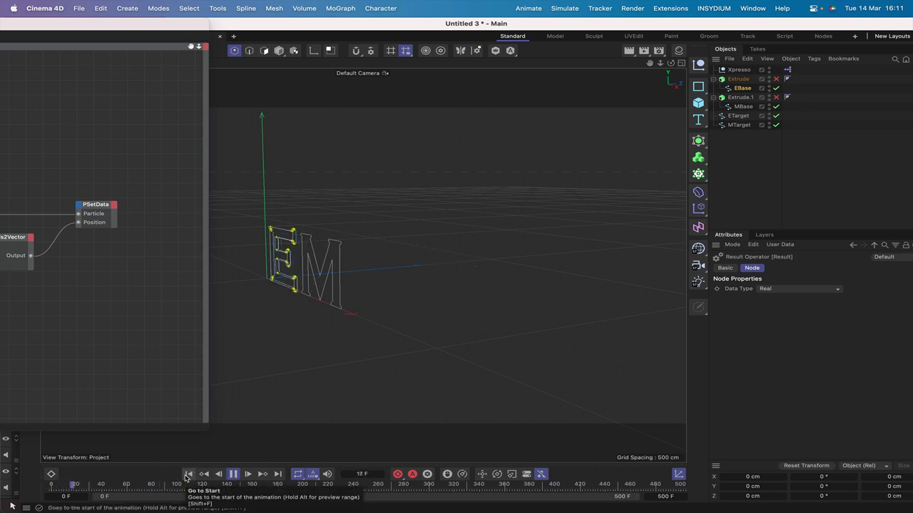
pyautogui.click(233, 474)
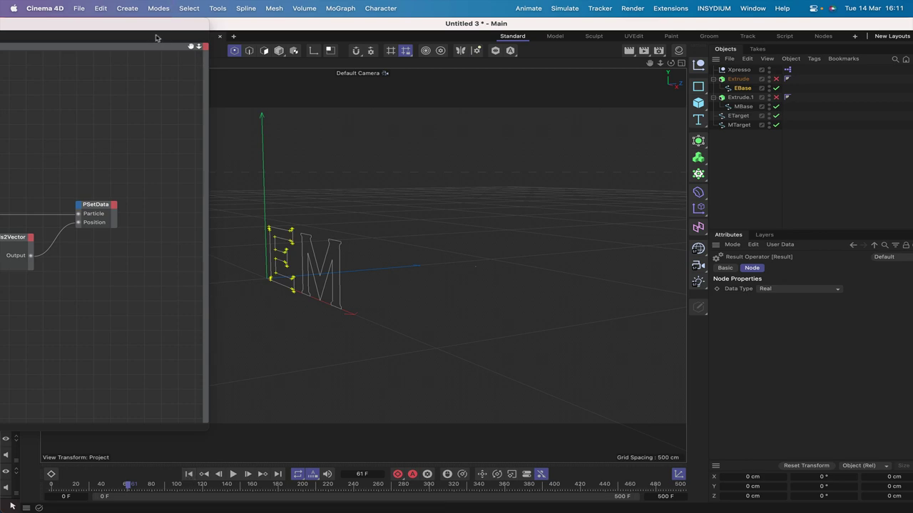
pyautogui.doubleClick(157, 27)
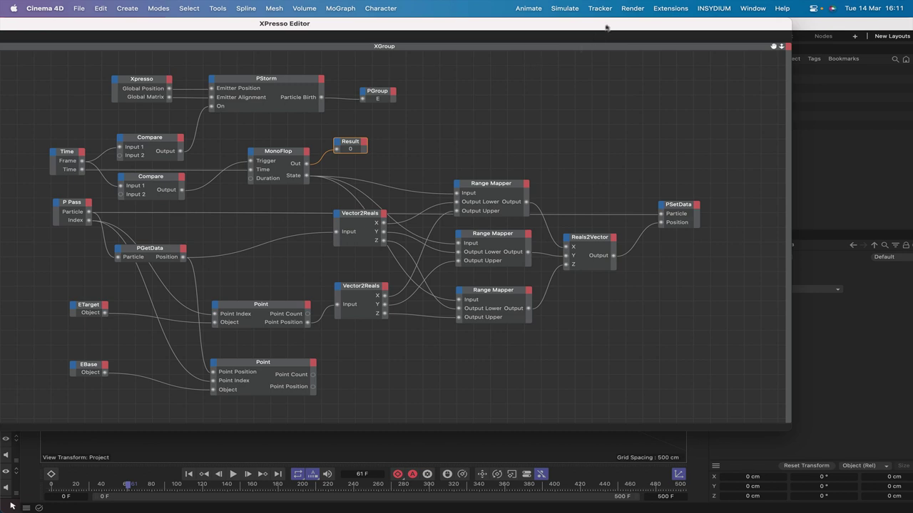
# Marquee-select the Xpresso, PStorm, Compare, MonoFlop and Result nodes in the enlarged graph
pyautogui.moveTo(608, 25); pyautogui.dragTo(607, 25)
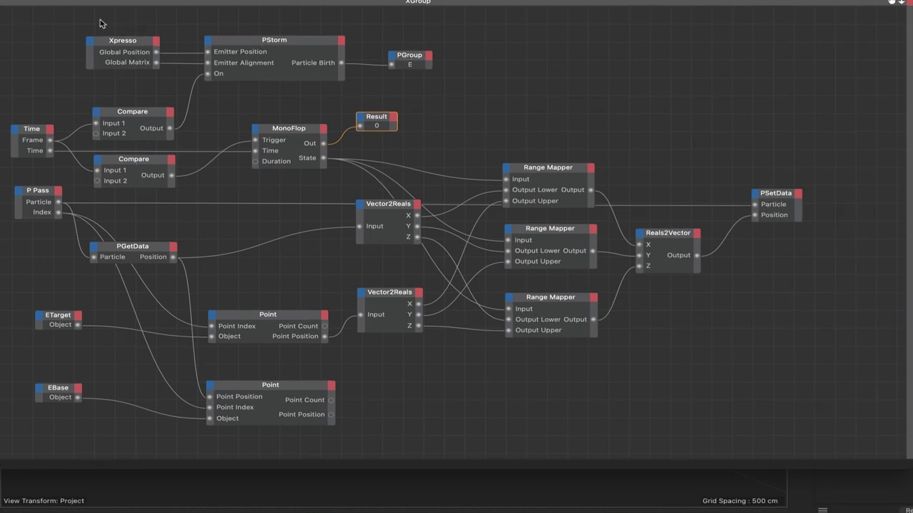
pyautogui.moveTo(100, 24); pyautogui.dragTo(422, 182)
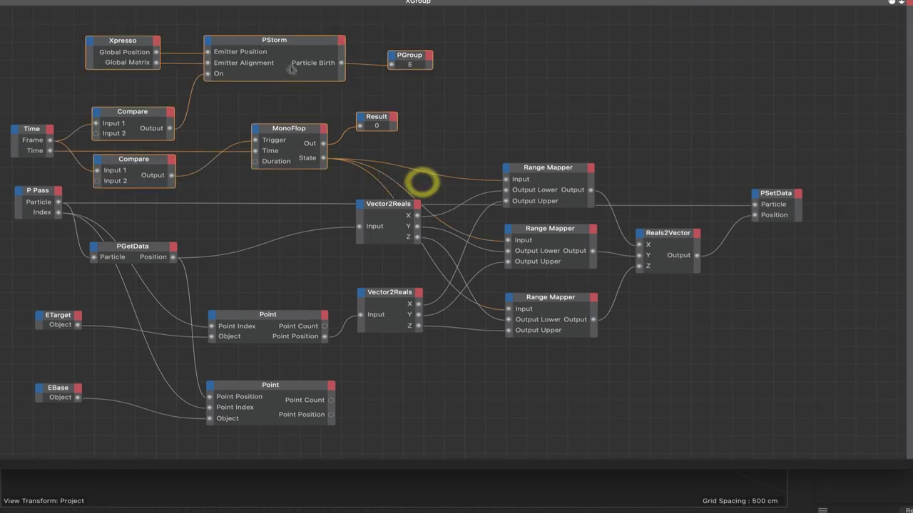
# Move the emitter and trigger nodes and the PGroup node higher in the graph
pyautogui.click(285, 38)
pyautogui.moveTo(146, 22); pyautogui.dragTo(381, 174)
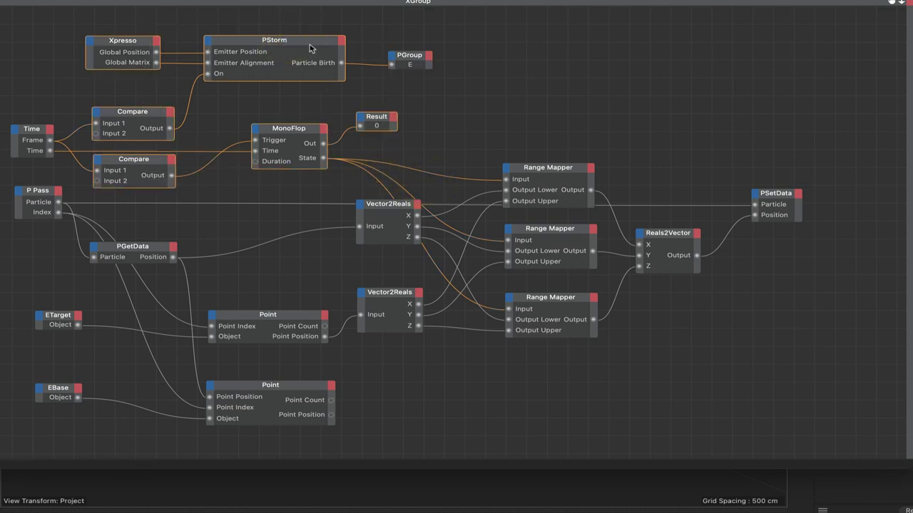
pyautogui.moveTo(310, 45); pyautogui.dragTo(310, 7)
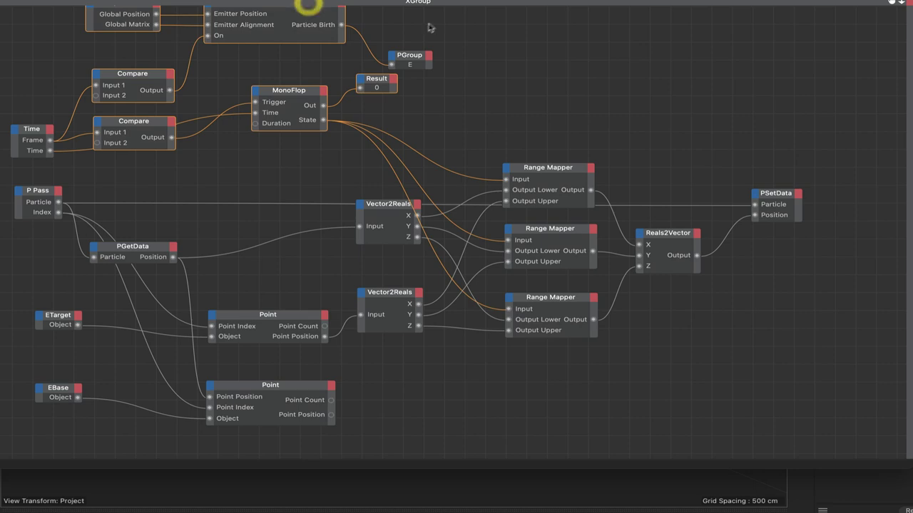
pyautogui.moveTo(418, 59); pyautogui.dragTo(418, 19)
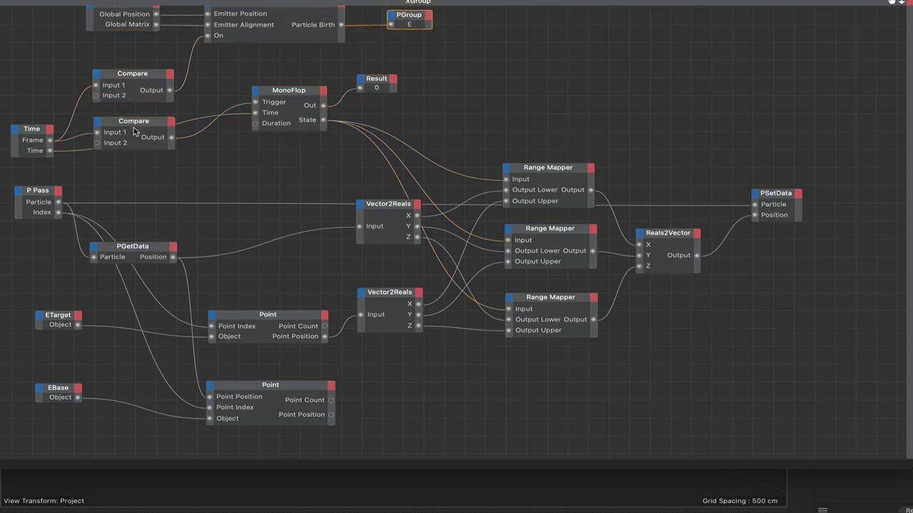
# Raise the Time node and both Compare nodes, then duplicate the lower Compare beneath it
pyautogui.moveTo(24, 100); pyautogui.dragTo(146, 155)
pyautogui.moveTo(138, 77); pyautogui.dragTo(135, 51)
pyautogui.click(28, 101)
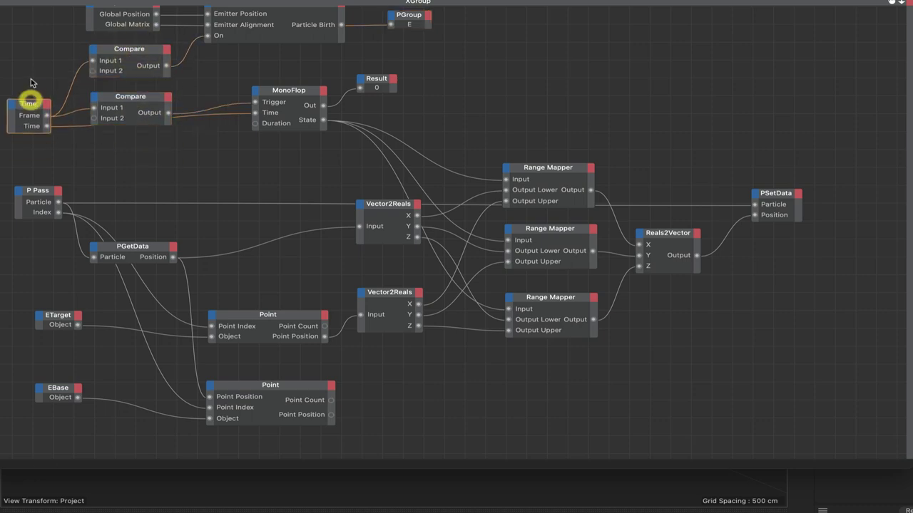
pyautogui.moveTo(28, 104); pyautogui.dragTo(28, 72)
pyautogui.click(143, 101)
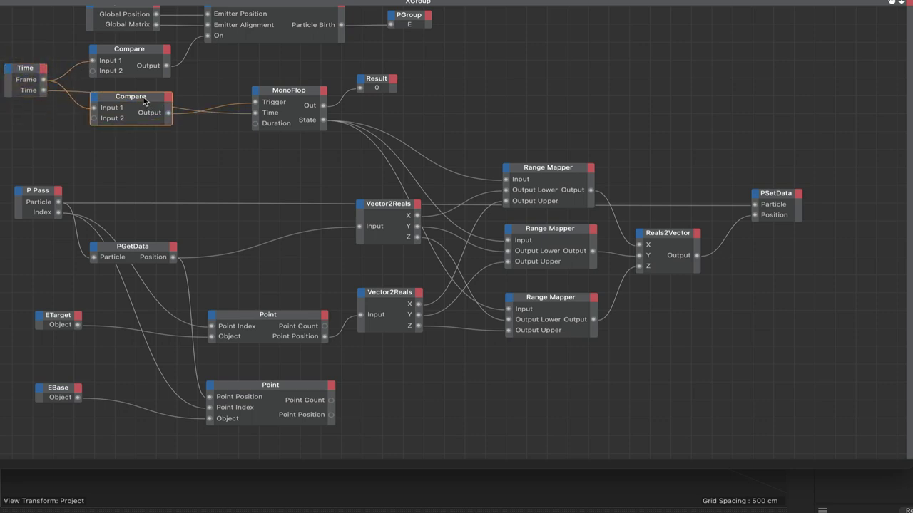
pyautogui.keyDown('ctrl'); pyautogui.moveTo(142, 101); pyautogui.dragTo(142, 148); pyautogui.keyUp('ctrl')
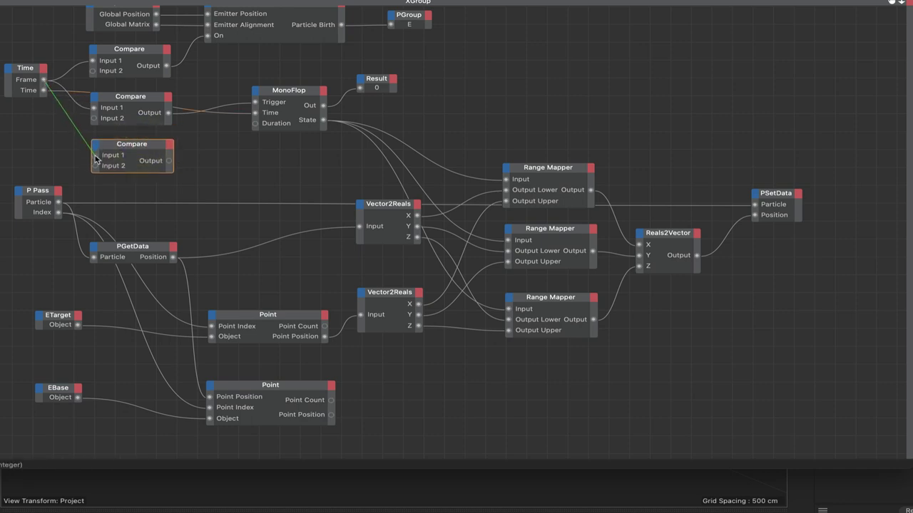
# Wire Time's Frame into the new Compare's Input 1 and set it to test == 0
pyautogui.moveTo(95, 157); pyautogui.dragTo(95, 155)
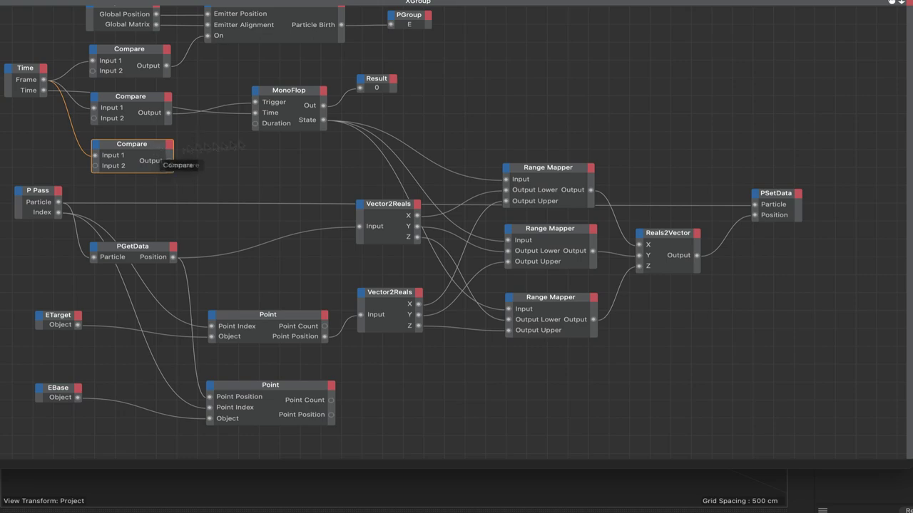
pyautogui.click(891, 2)
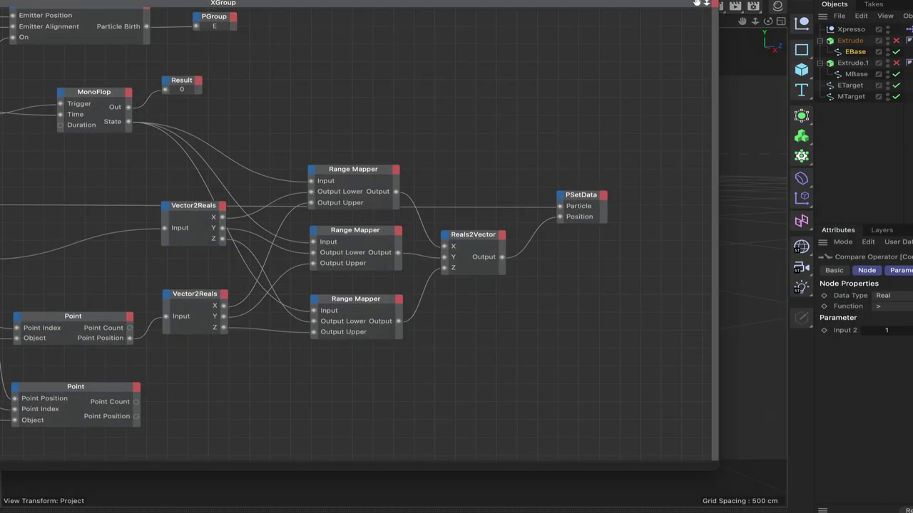
pyautogui.click(891, 306)
pyautogui.click(887, 318)
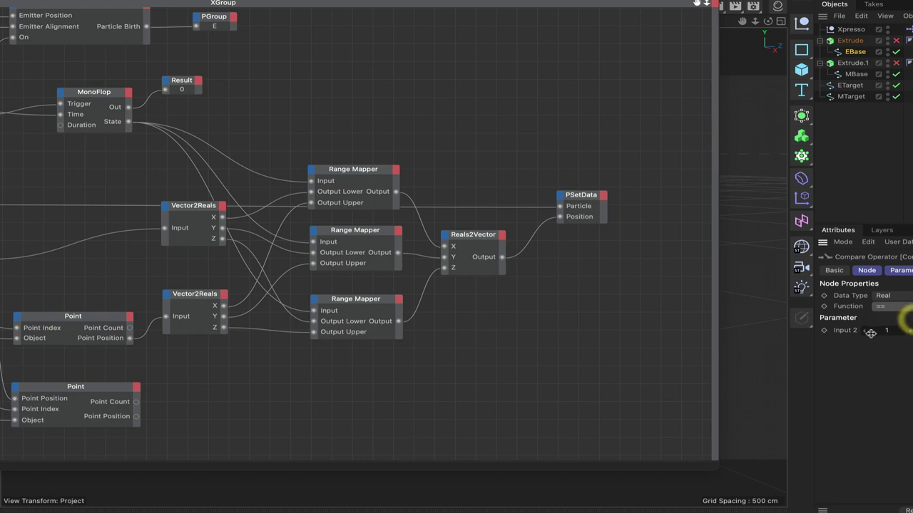
pyautogui.click(871, 331)
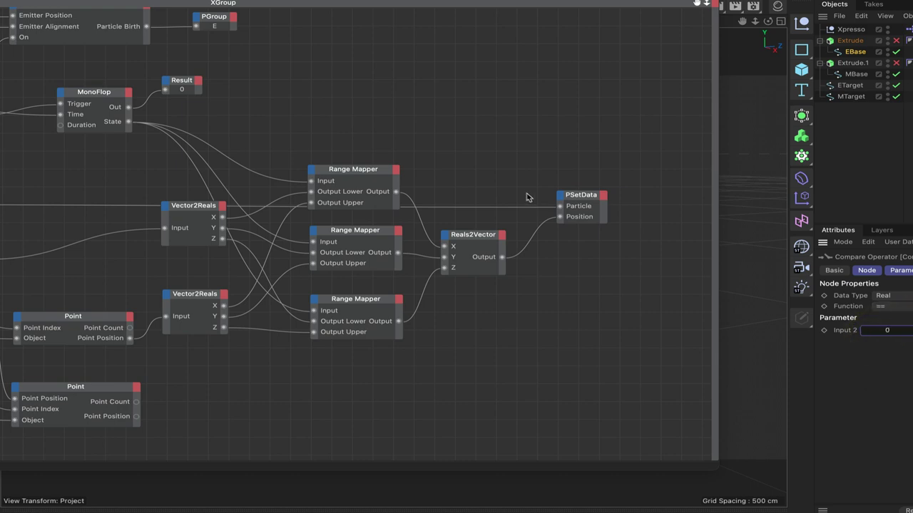
pyautogui.moveTo(696, 3); pyautogui.dragTo(769, 2)
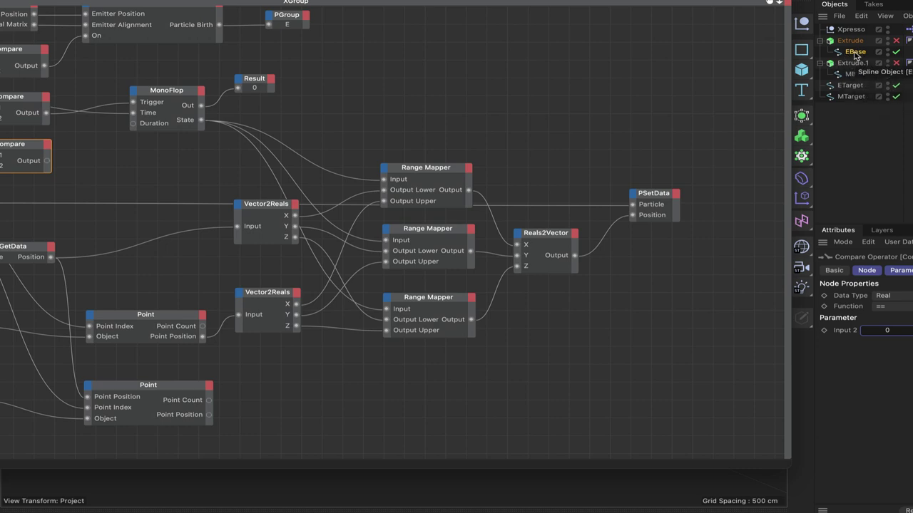
# Bring EBase into the graph and drive its Viewport and Renderer Visibility from the Compare output
pyautogui.moveTo(856, 55); pyautogui.dragTo(155, 160)
pyautogui.click(134, 153)
pyautogui.moveTo(171, 176)
pyautogui.moveTo(244, 178)
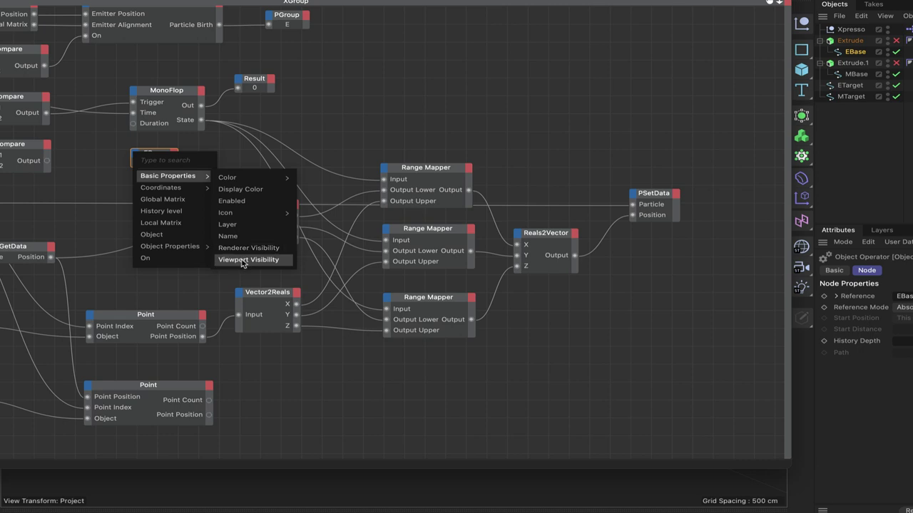
pyautogui.click(208, 240)
pyautogui.click(136, 157)
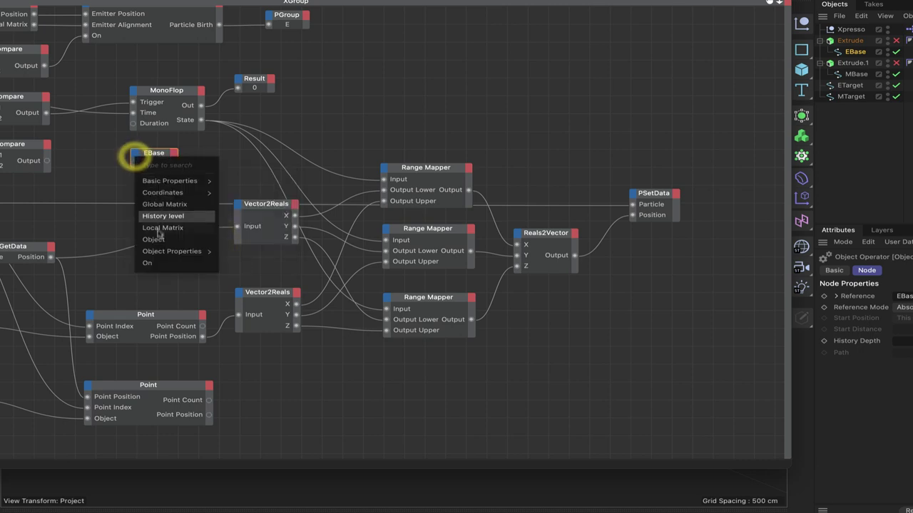
pyautogui.moveTo(208, 180)
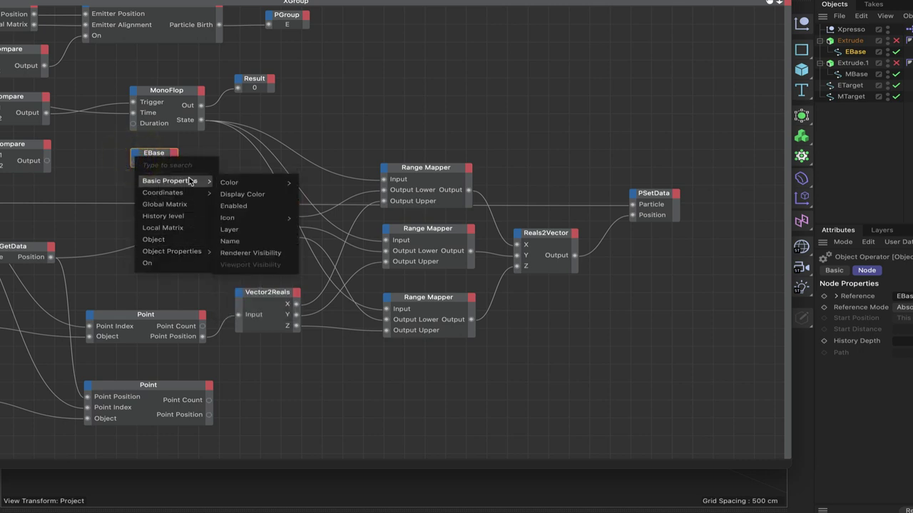
pyautogui.click(237, 254)
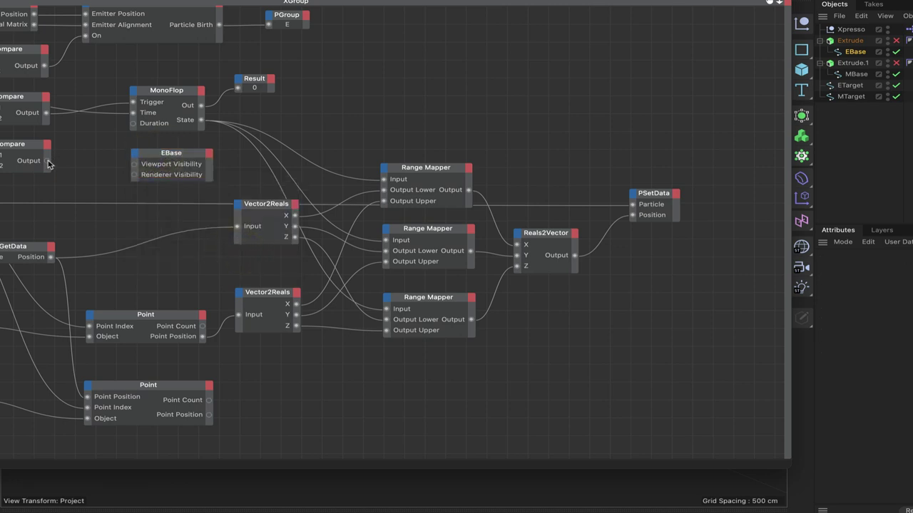
pyautogui.moveTo(135, 167); pyautogui.dragTo(135, 175)
pyautogui.click(170, 147)
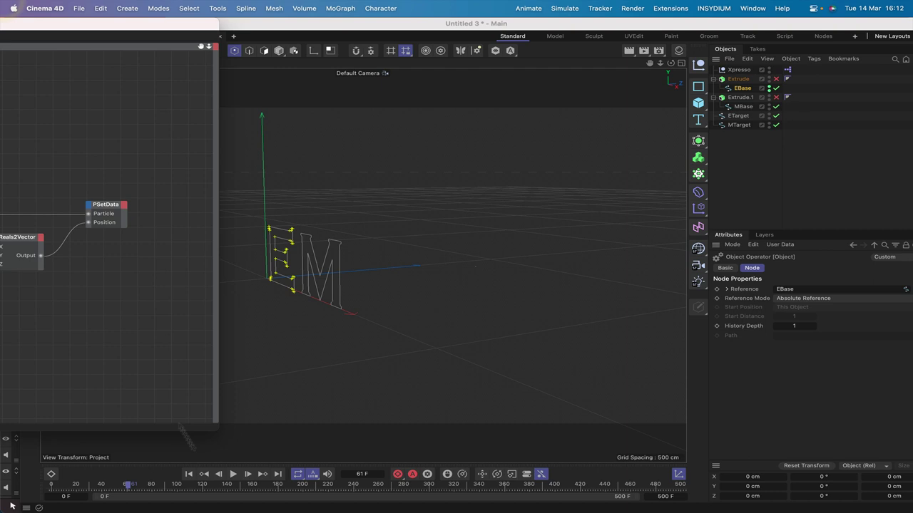
# Replay the animation to frame 43, rewind, and hide ETarget in the viewport
pyautogui.click(188, 473)
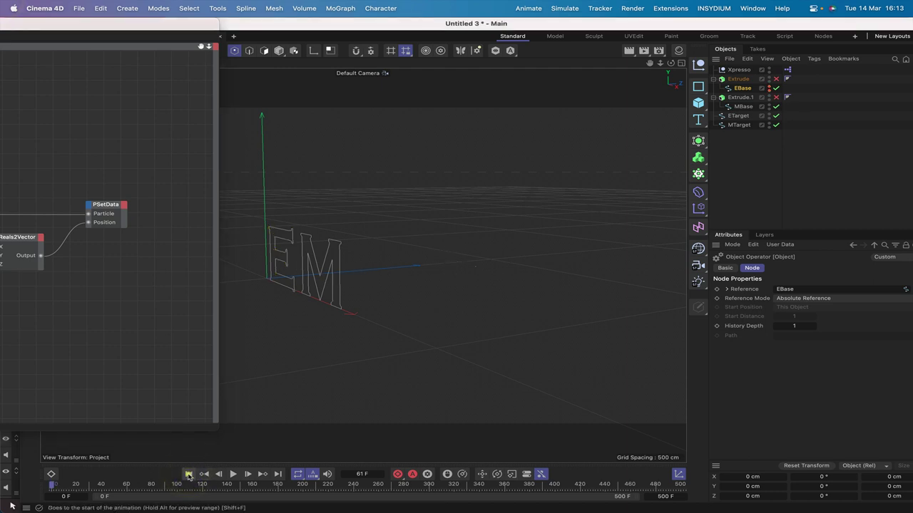
pyautogui.click(189, 473)
pyautogui.click(233, 474)
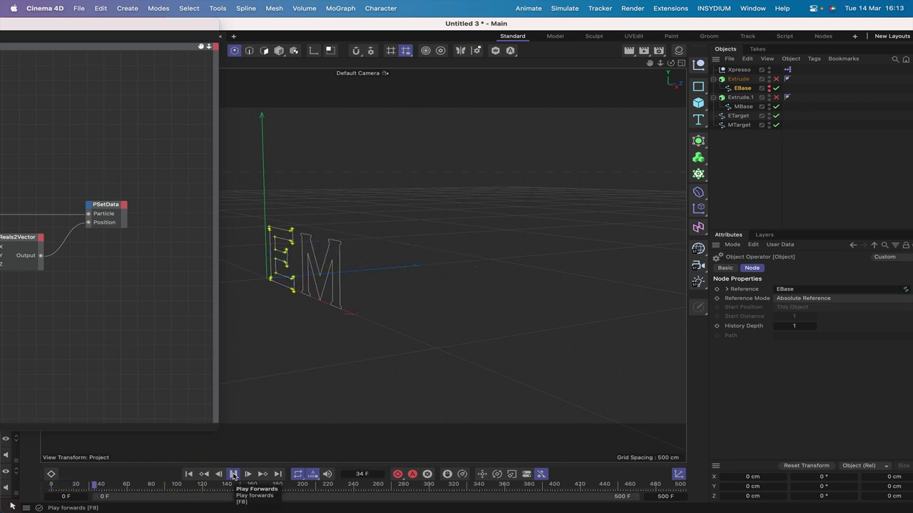
pyautogui.click(233, 475)
pyautogui.click(188, 474)
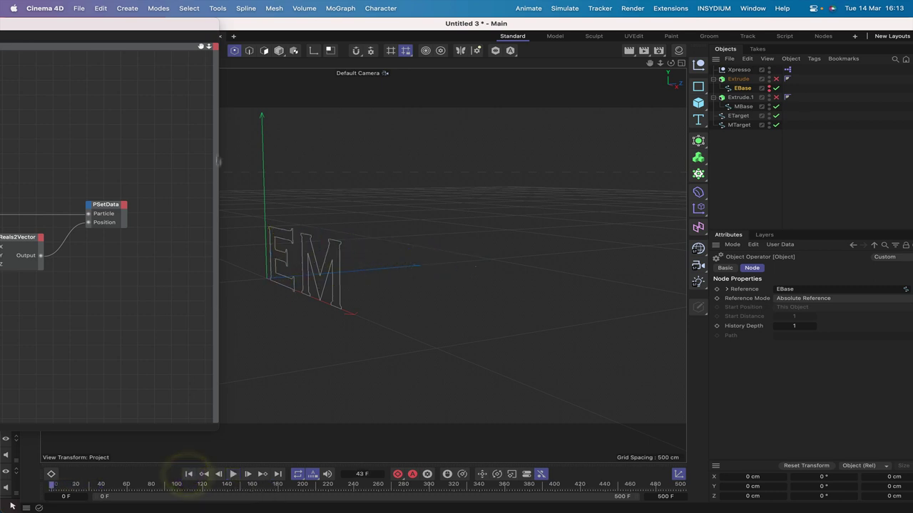
pyautogui.click(769, 113)
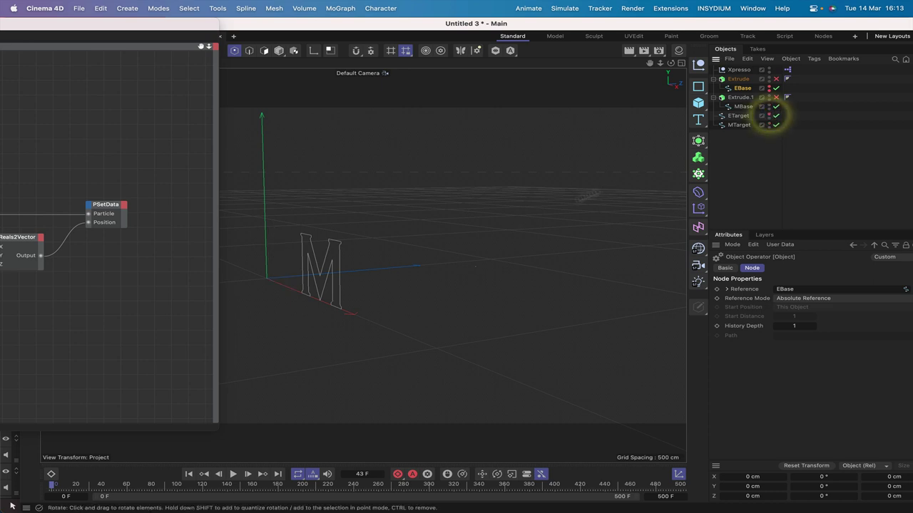
# Replay the particle animation several times from frame 0 to check the E forming
pyautogui.click(188, 474)
pyautogui.click(234, 474)
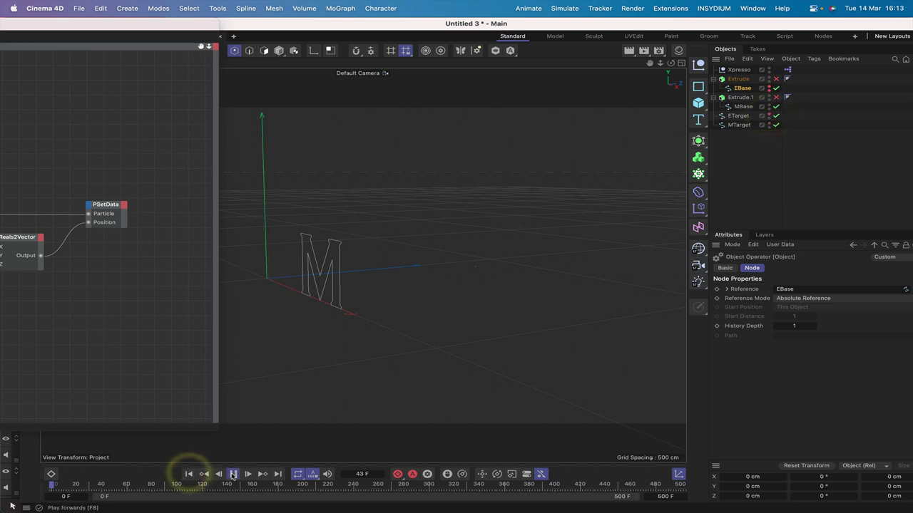
pyautogui.click(233, 474)
pyautogui.click(189, 474)
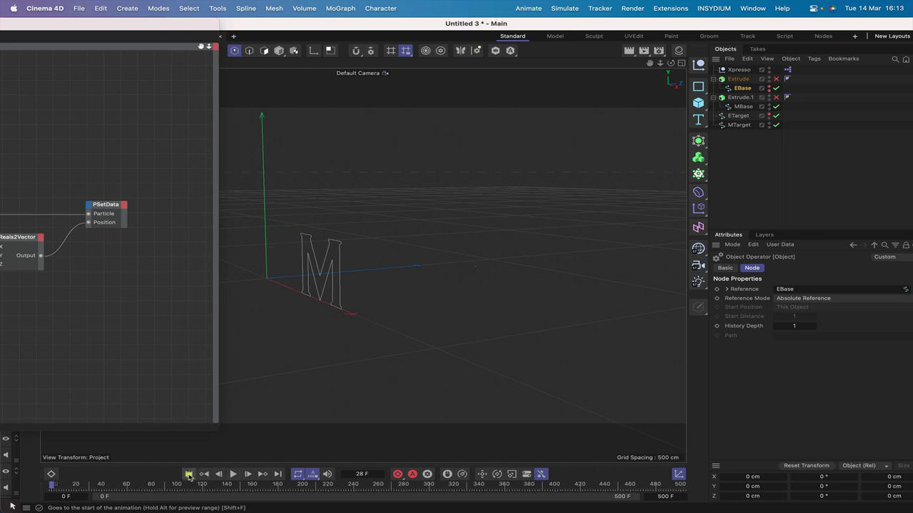
pyautogui.click(188, 474)
pyautogui.click(232, 474)
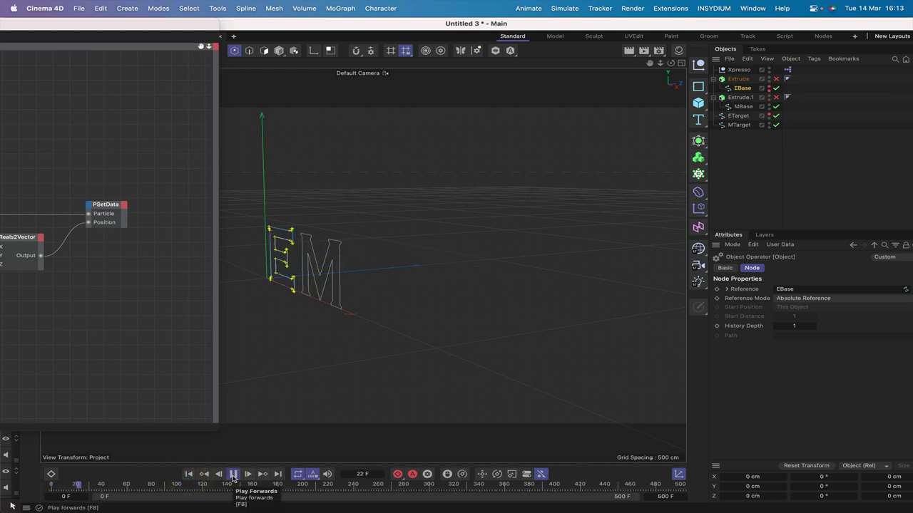
pyautogui.click(185, 474)
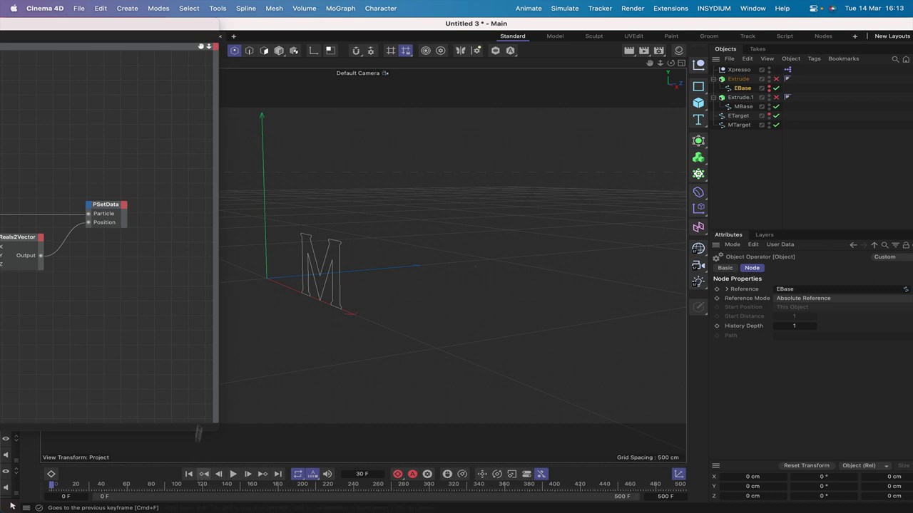
pyautogui.click(232, 474)
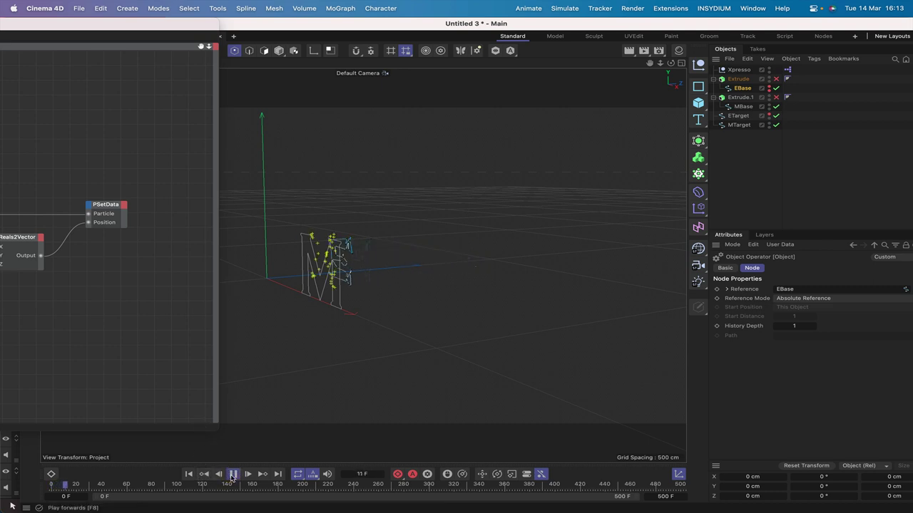
pyautogui.click(188, 474)
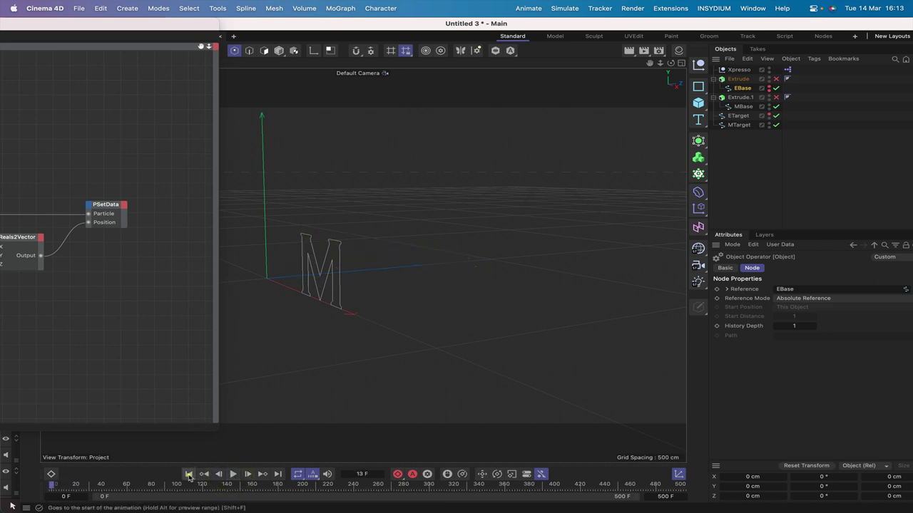
# Step frame by frame through the start of the emission, rewinding between passes
pyautogui.click(248, 475)
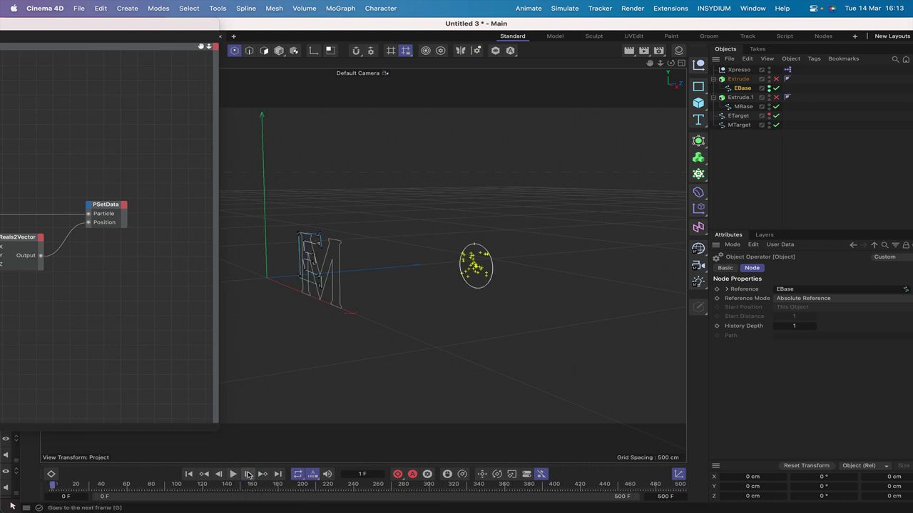
pyautogui.click(248, 475)
pyautogui.click(248, 474)
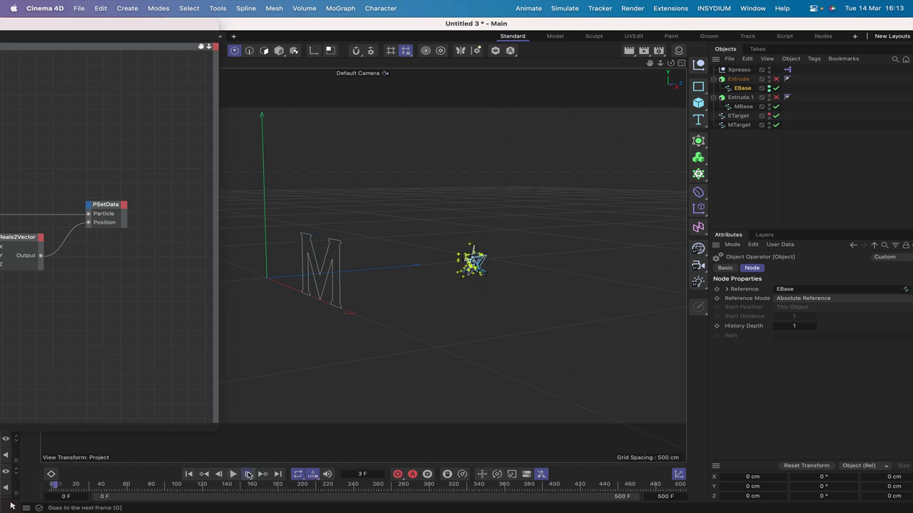
pyautogui.click(249, 475)
pyautogui.click(188, 474)
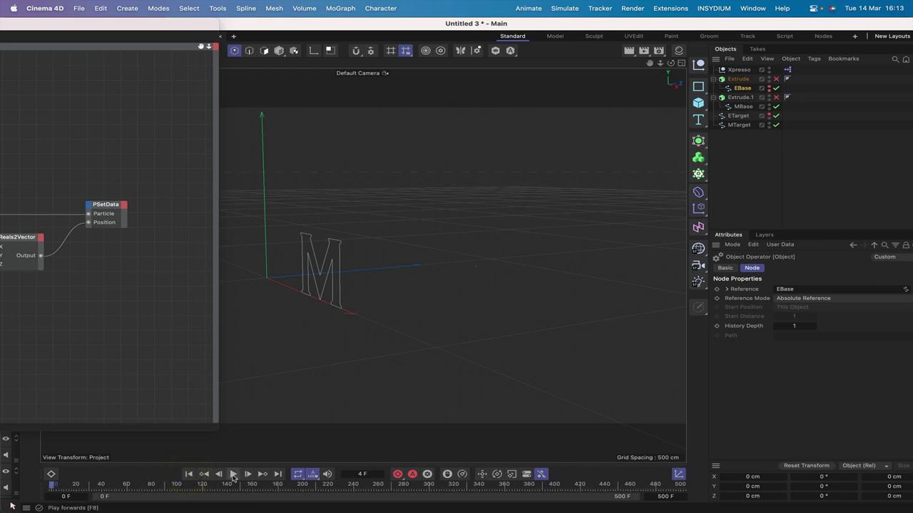
pyautogui.click(248, 474)
pyautogui.click(248, 474)
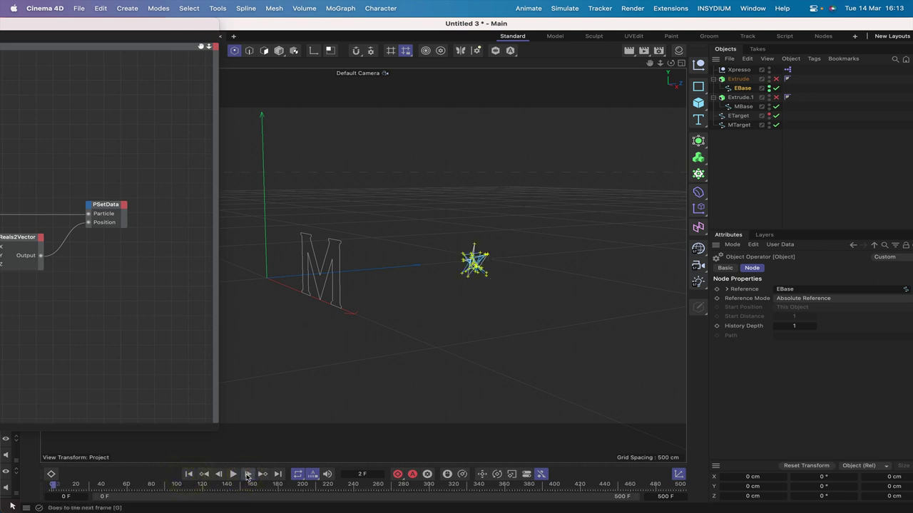
pyautogui.click(248, 474)
pyautogui.click(187, 474)
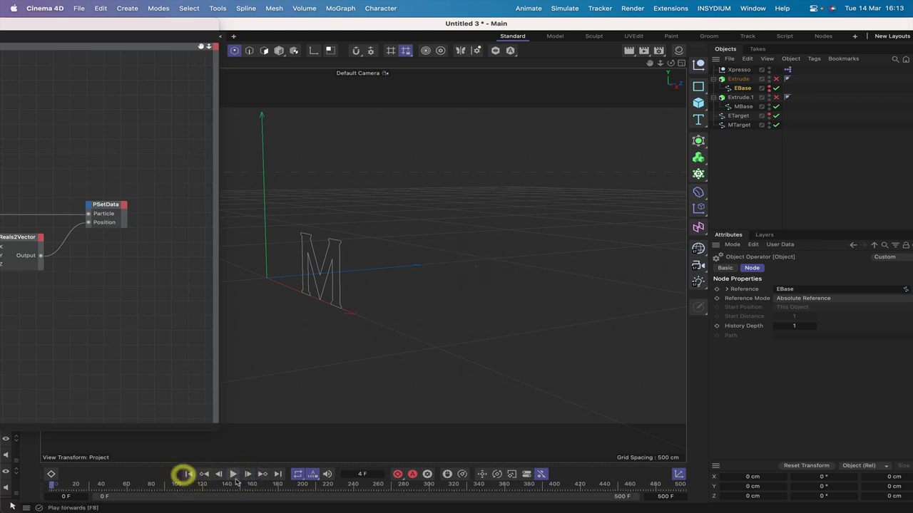
# Replay to frame 28 and again, rewind to the start, and maximise the XPresso editor
pyautogui.click(232, 475)
pyautogui.click(234, 474)
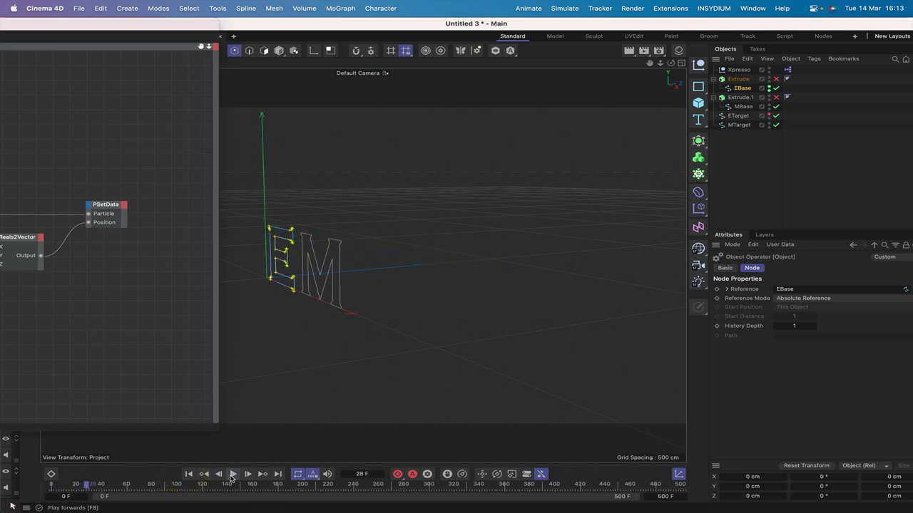
pyautogui.click(187, 474)
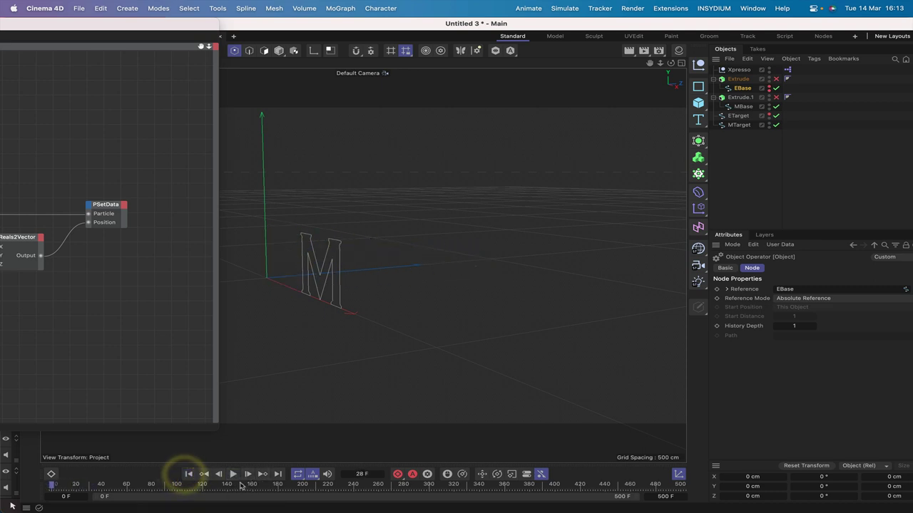
pyautogui.click(233, 474)
pyautogui.click(233, 474)
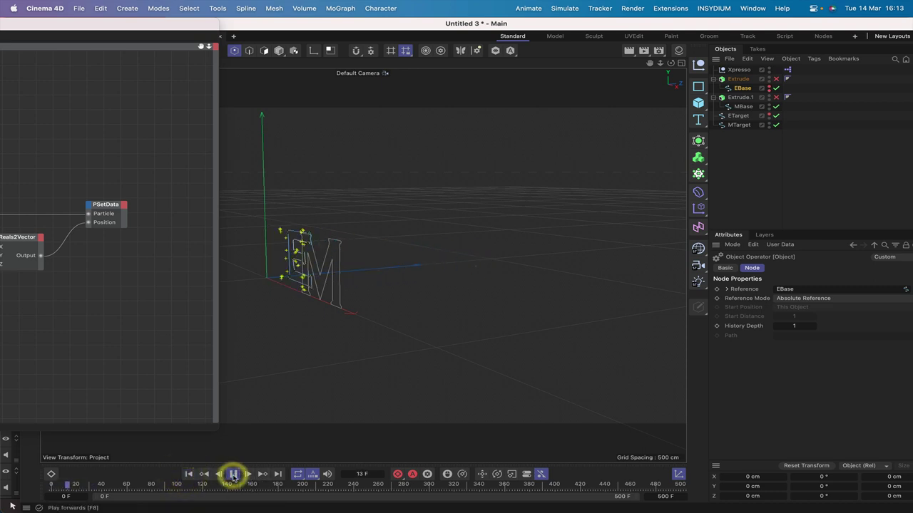
pyautogui.click(187, 474)
pyautogui.doubleClick(183, 27)
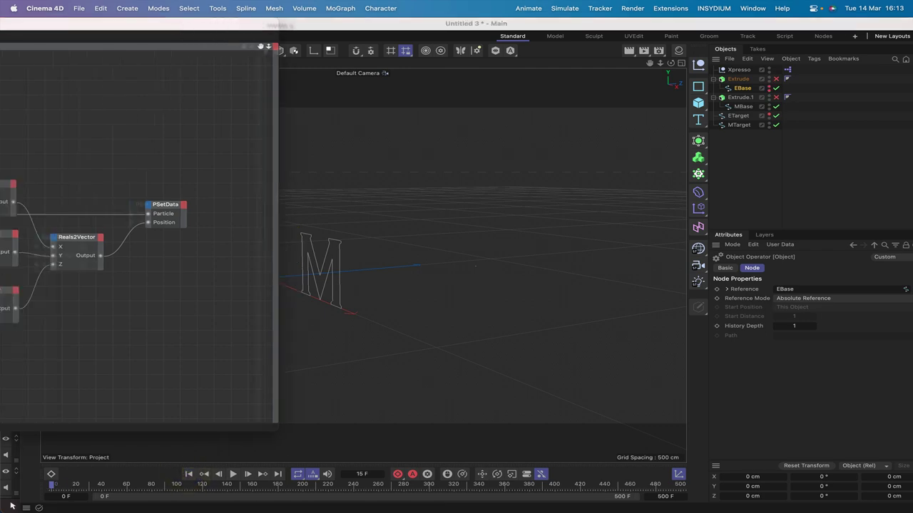
# Raise the Xpresso, PStorm, PGroup and top Compare nodes, then duplicate that Compare below it
pyautogui.moveTo(546, 24); pyautogui.dragTo(779, 3)
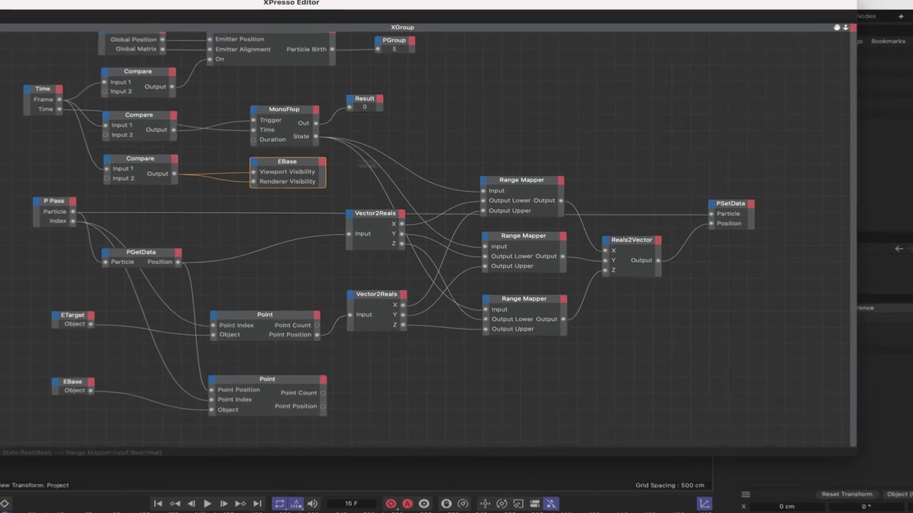
pyautogui.moveTo(282, 158); pyautogui.dragTo(281, 160)
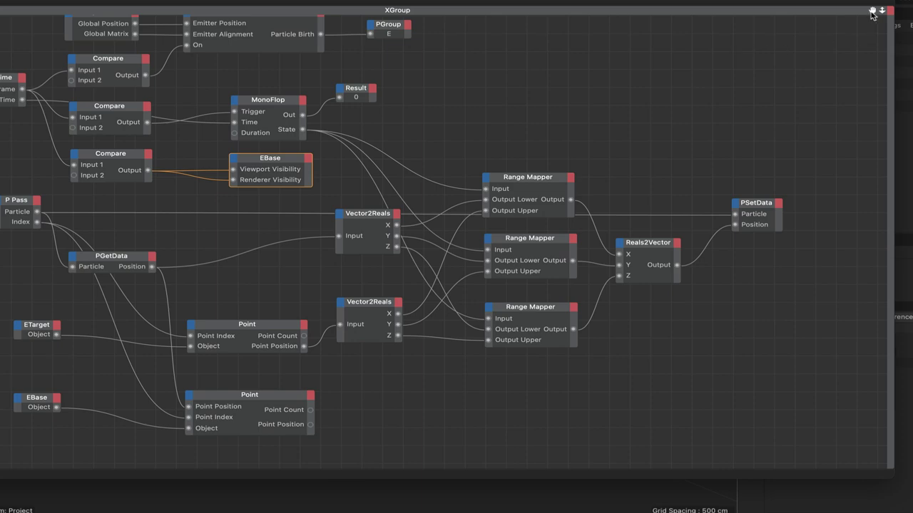
pyautogui.moveTo(871, 13); pyautogui.dragTo(849, 105)
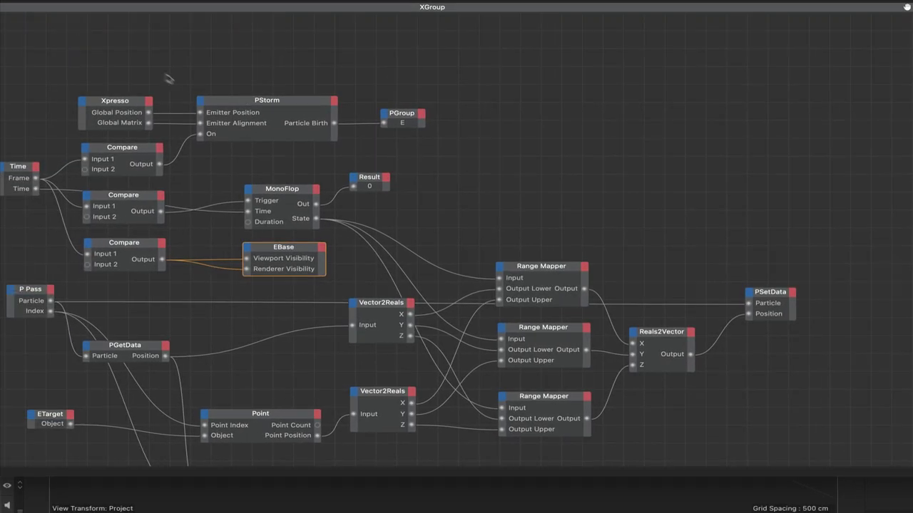
pyautogui.moveTo(129, 62); pyautogui.dragTo(393, 147)
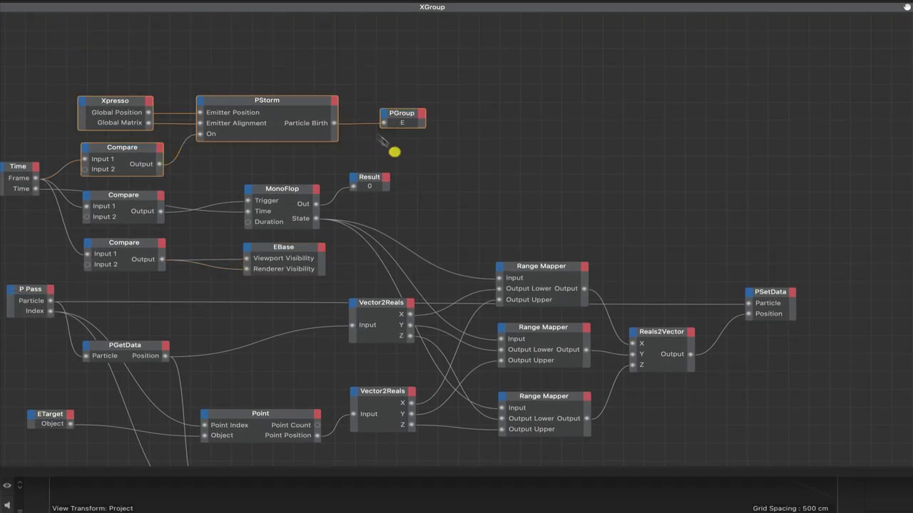
pyautogui.moveTo(324, 102); pyautogui.dragTo(325, 44)
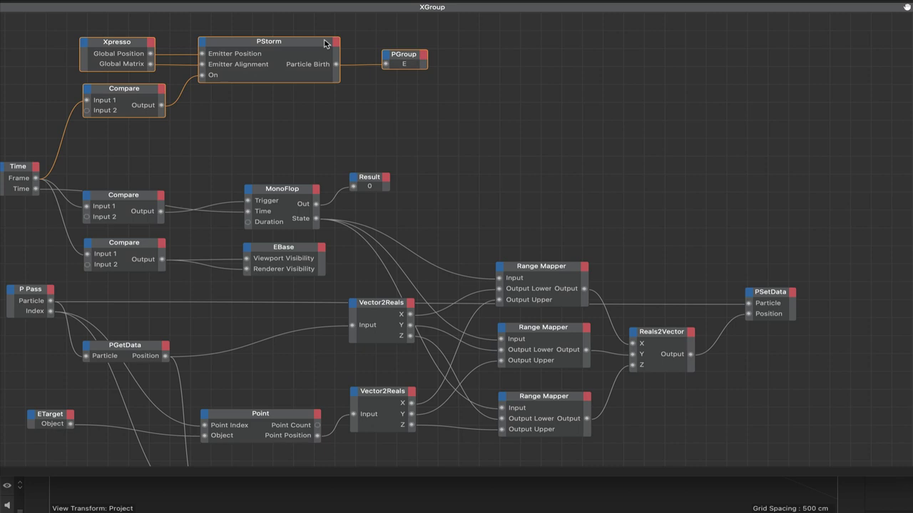
pyautogui.click(140, 93)
pyautogui.keyDown('ctrl'); pyautogui.moveTo(140, 93); pyautogui.dragTo(124, 142); pyautogui.keyUp('ctrl')
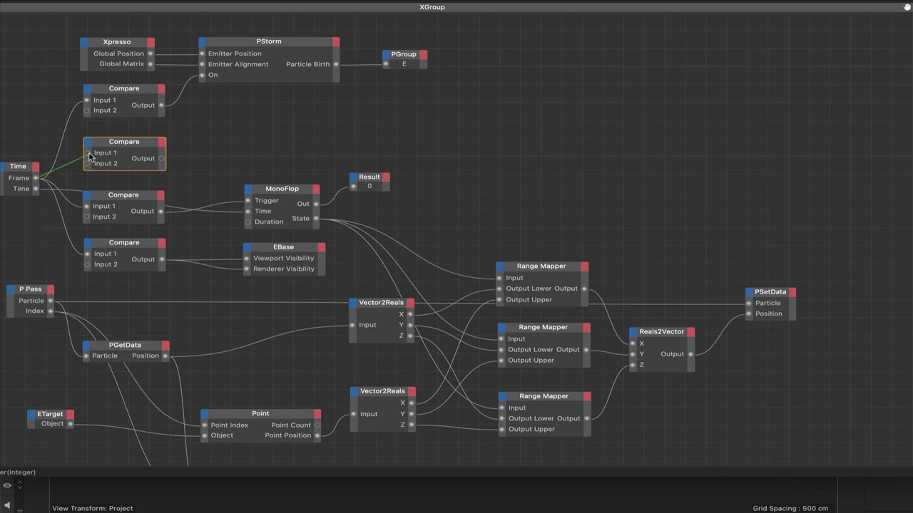
# Wire Time's Frame into the fourth Compare's Input 1 and set it to test > 30
pyautogui.moveTo(89, 156); pyautogui.dragTo(88, 153)
pyautogui.click(907, 6)
pyautogui.click(867, 312)
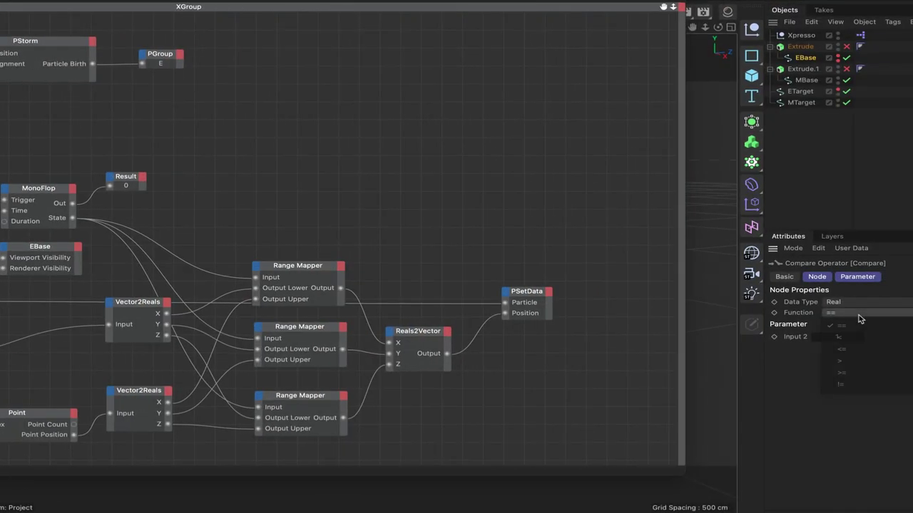
pyautogui.click(865, 360)
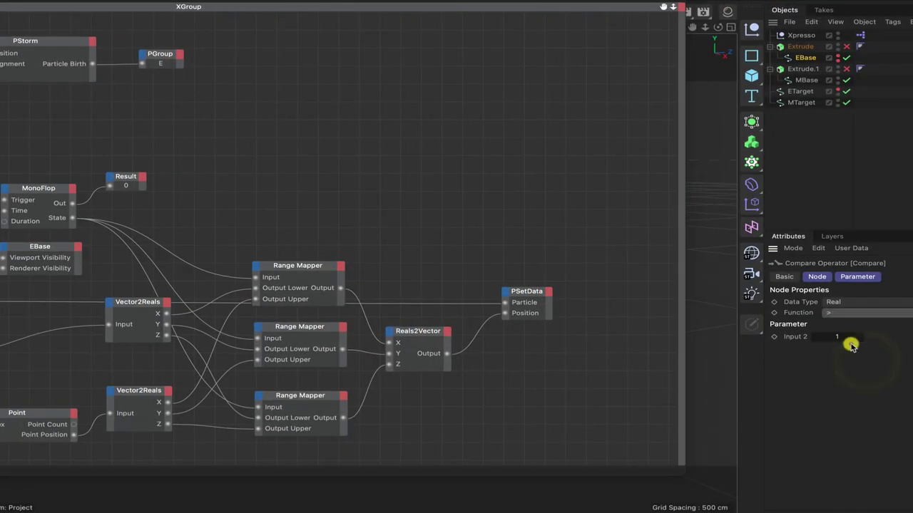
pyautogui.click(845, 337)
pyautogui.write('30')
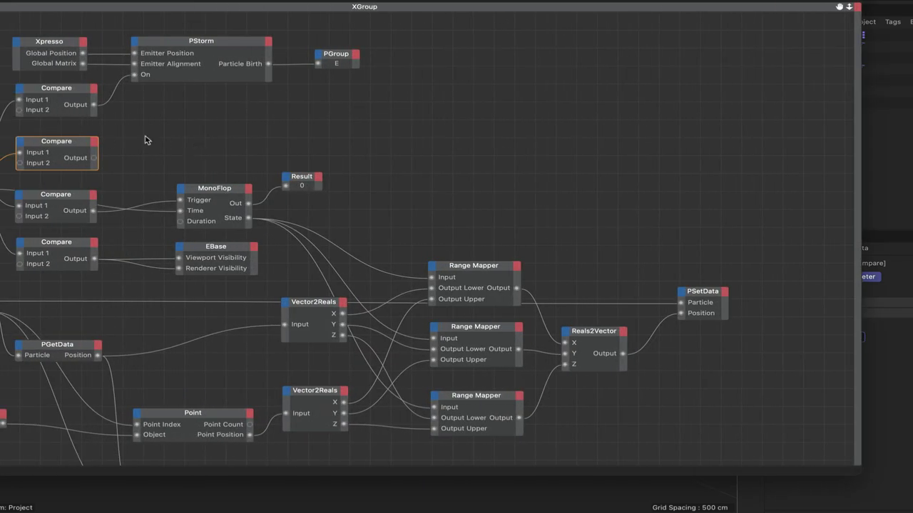
# Add a PGravity node from TP Dynamic and place it beside the newest Compare node
pyautogui.rightClick(146, 140)
pyautogui.moveTo(285, 166)
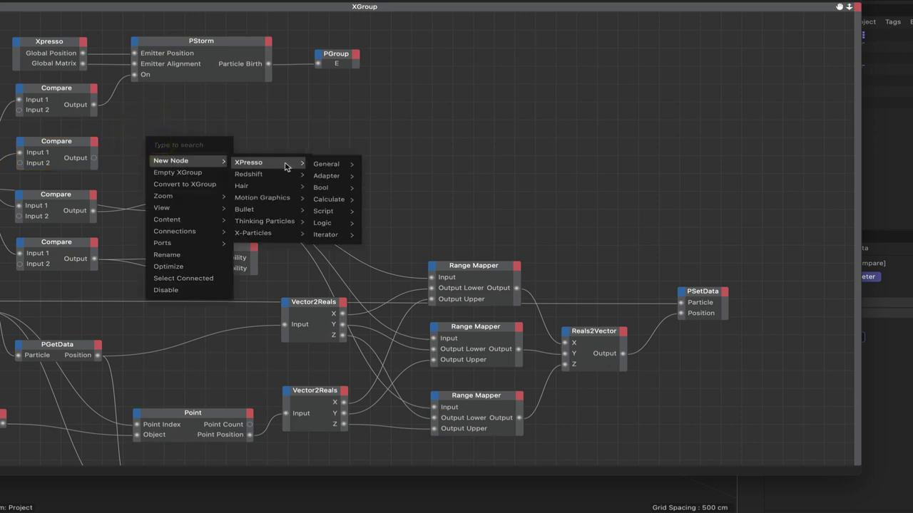
pyautogui.moveTo(283, 222)
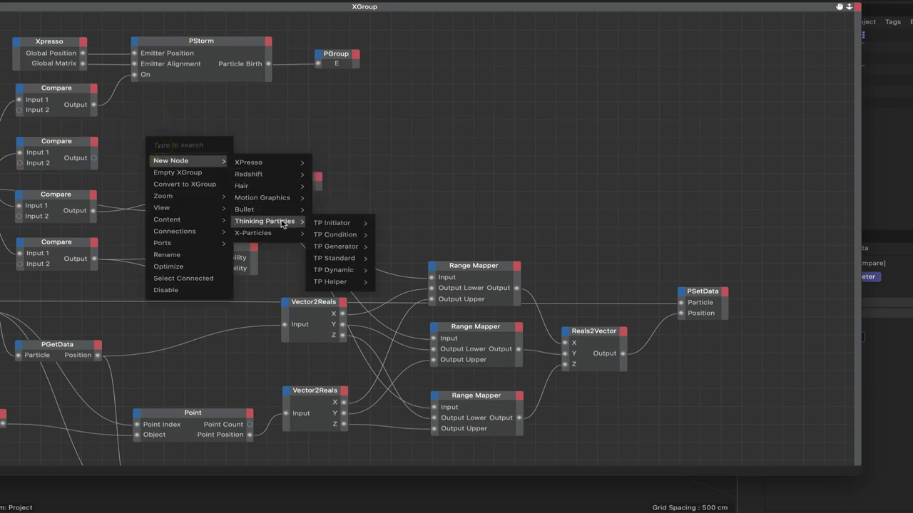
pyautogui.moveTo(340, 263)
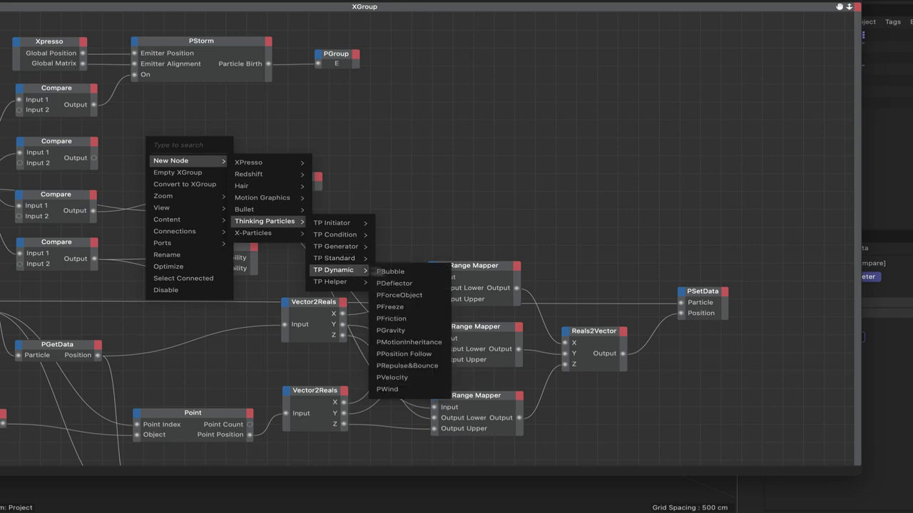
pyautogui.click(393, 330)
pyautogui.moveTo(164, 139); pyautogui.dragTo(187, 152)
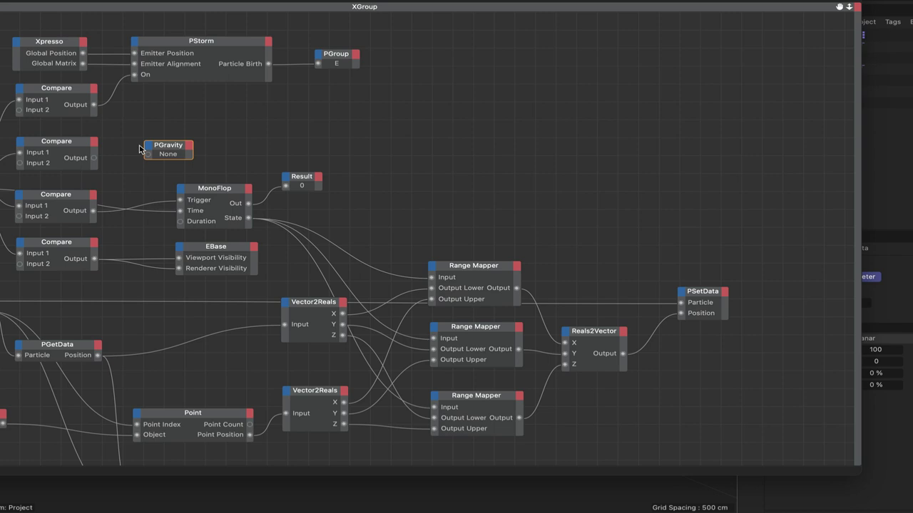
# Add an input port to the PGravity node and turn on Show Names
pyautogui.click(145, 149)
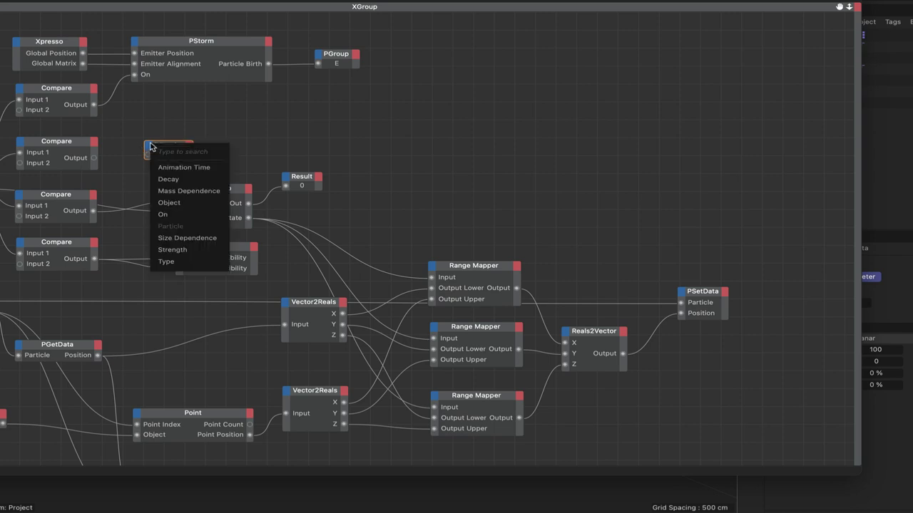
pyautogui.click(164, 208)
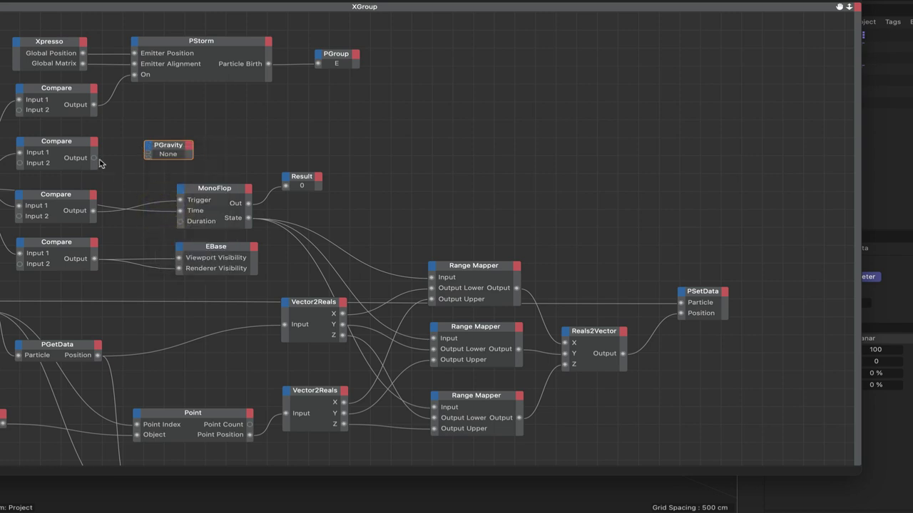
pyautogui.click(147, 155)
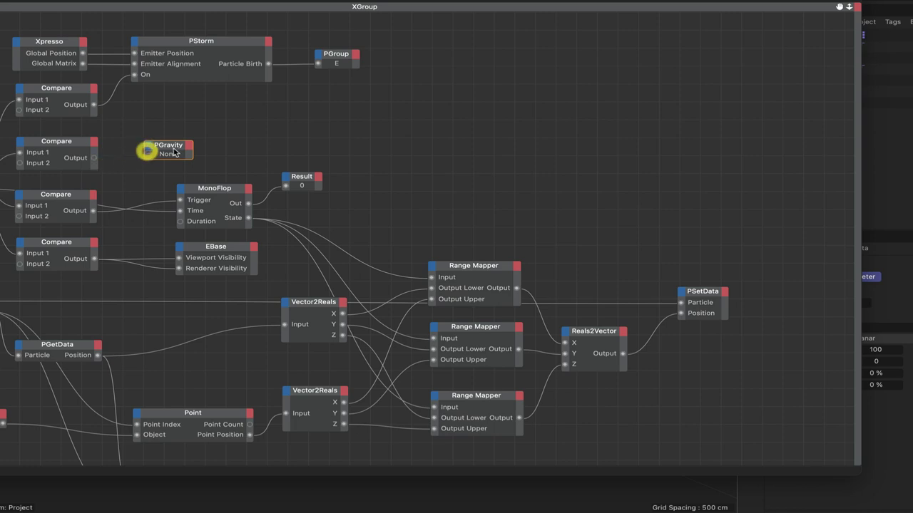
pyautogui.rightClick(159, 157)
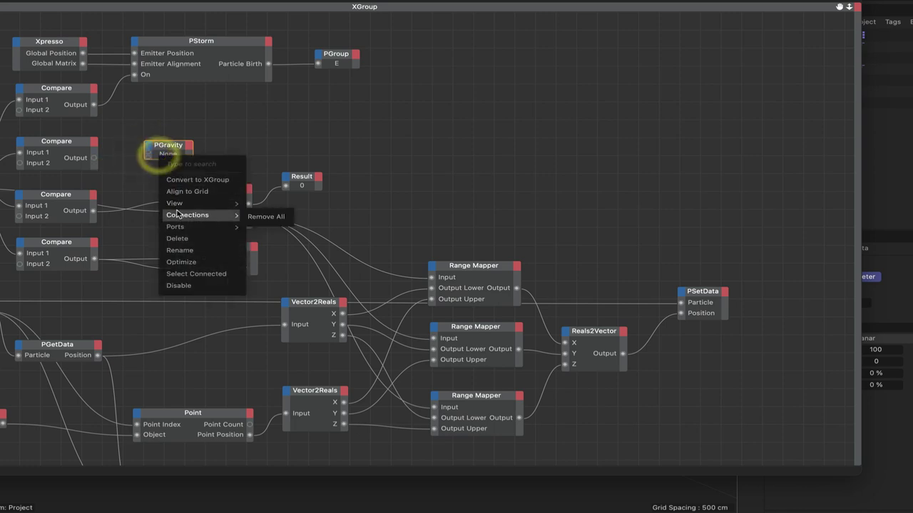
pyautogui.moveTo(178, 228)
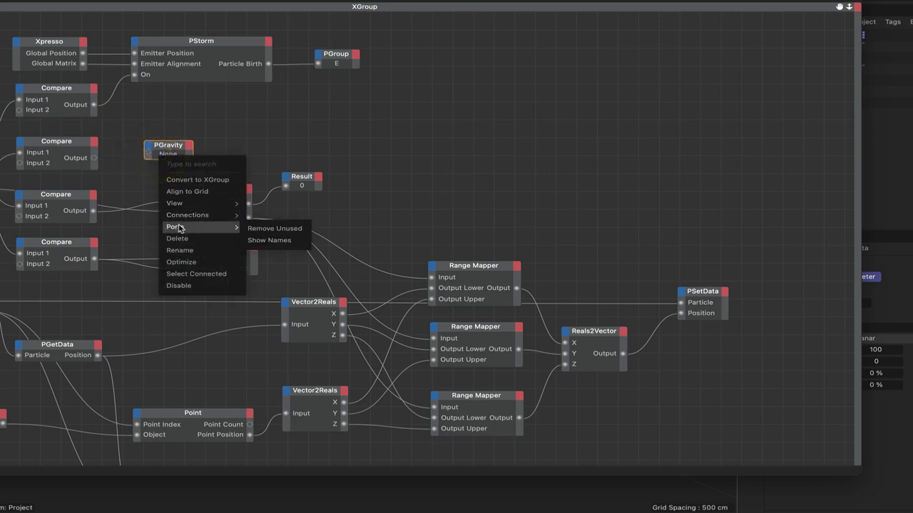
pyautogui.click(279, 241)
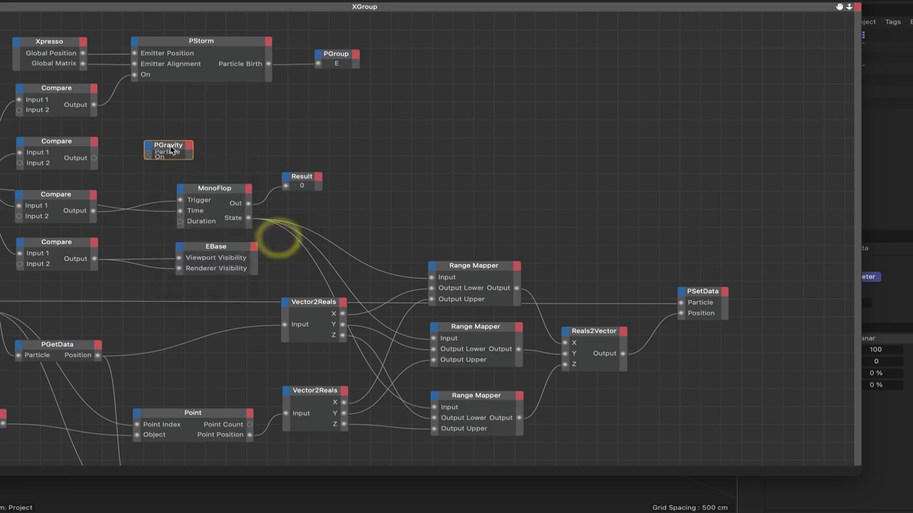
# Connect a Compare Output to PGravity's On port and P Pass Particle to its Particle port
pyautogui.moveTo(171, 147)
pyautogui.mouseDown()
pyautogui.moveTo(164, 163)
pyautogui.moveTo(159, 151)
pyautogui.moveTo(150, 157)
pyautogui.moveTo(181, 153)
pyautogui.mouseUp()
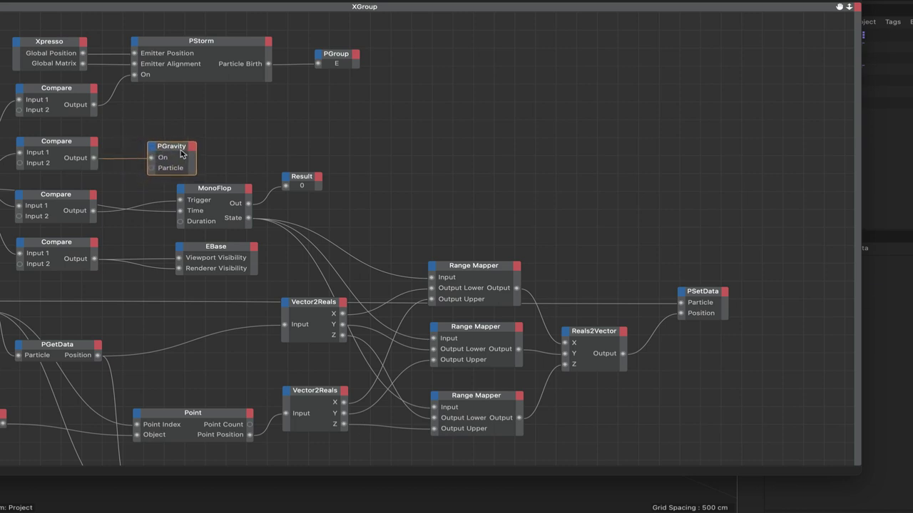
pyautogui.click(178, 153)
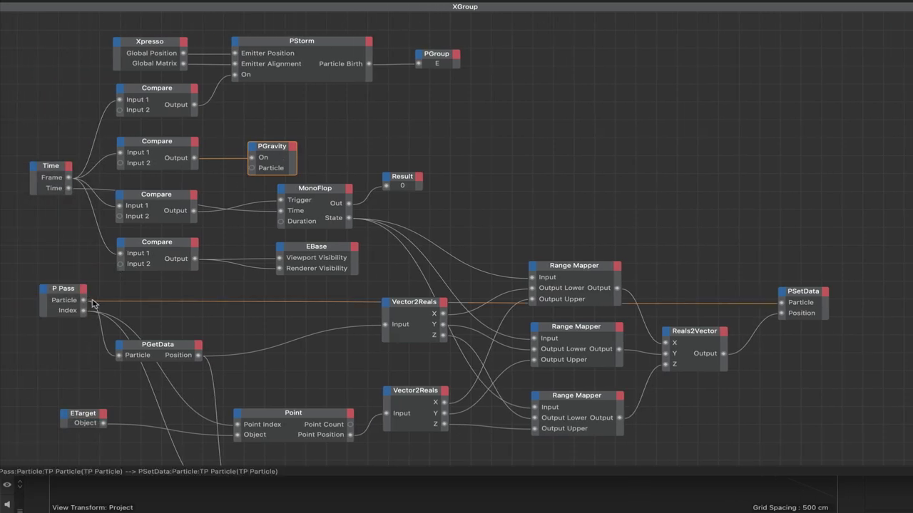
pyautogui.moveTo(83, 300); pyautogui.dragTo(251, 168)
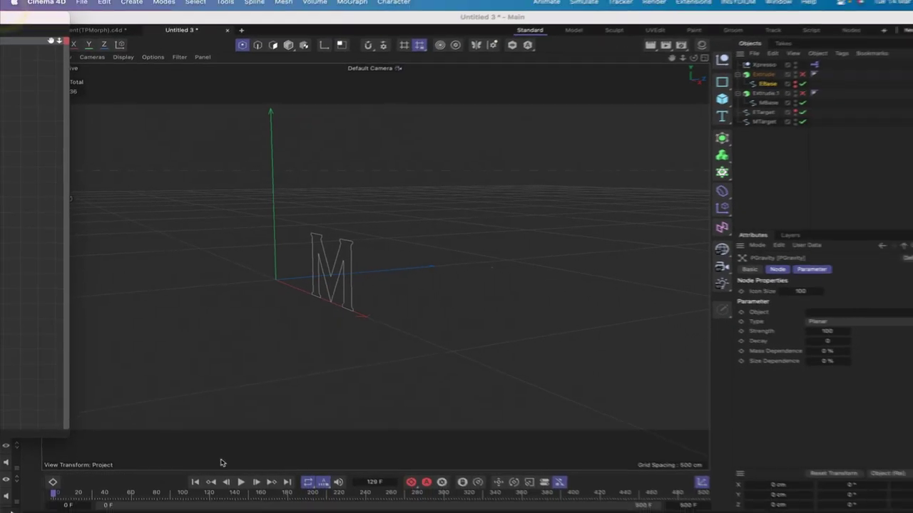
# Play and rewind the E particle animation, then reopen XPresso with PGravity selected, moved left
pyautogui.click(233, 475)
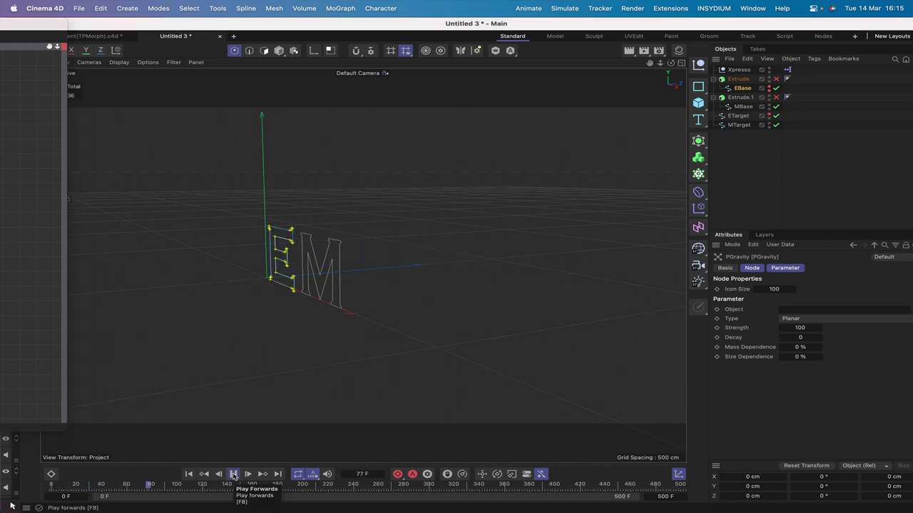
pyautogui.click(189, 475)
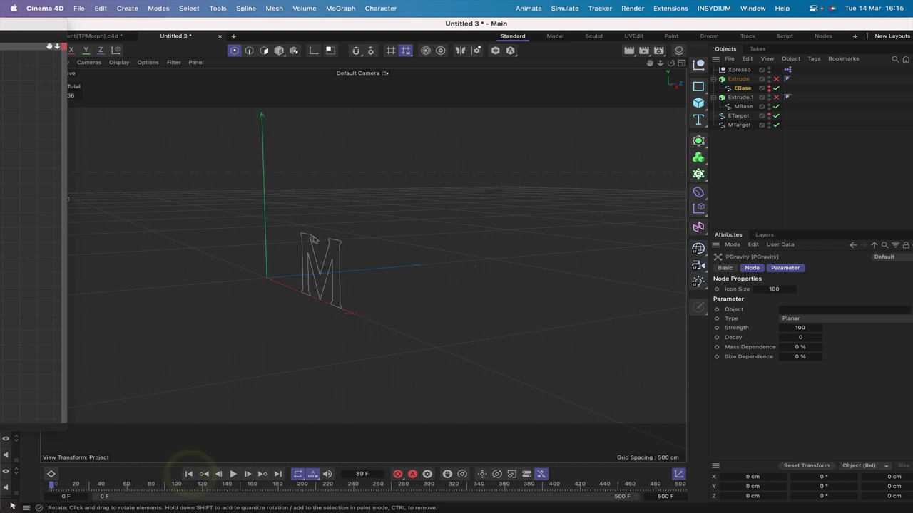
pyautogui.press('super+grave')
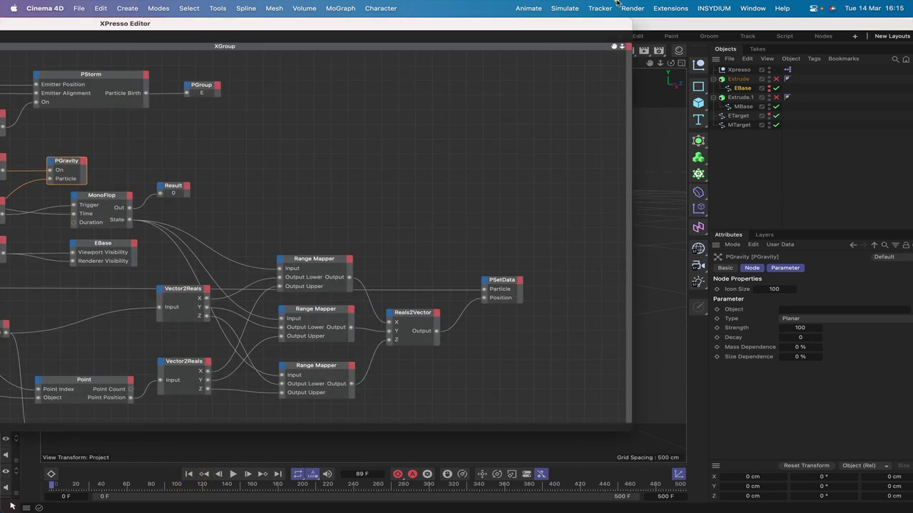
pyautogui.click(65, 161)
pyautogui.moveTo(618, 31); pyautogui.dragTo(352, 32)
# Create a new Null object and name it Gravity
pyautogui.click(698, 65)
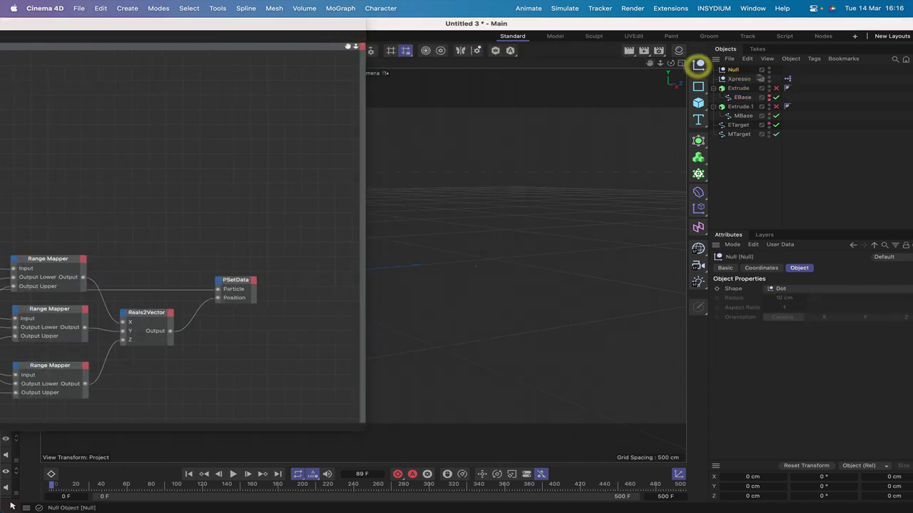
pyautogui.doubleClick(733, 69)
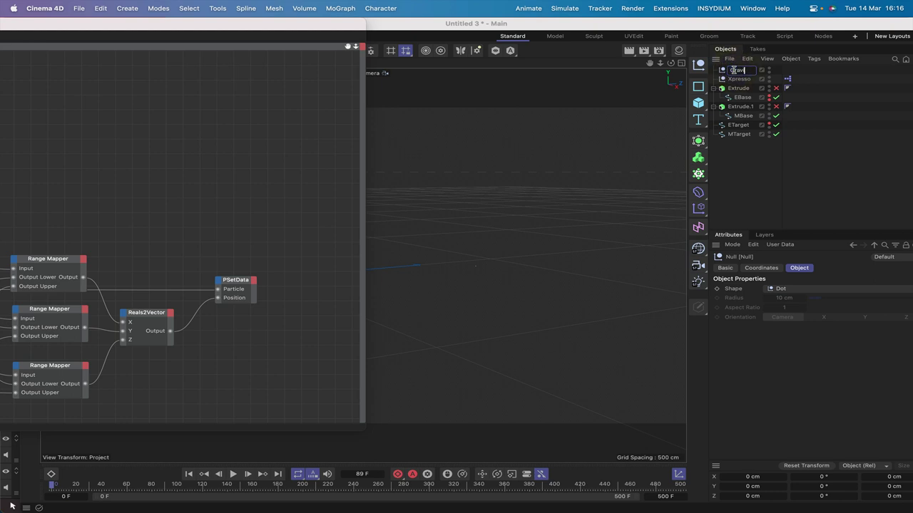
pyautogui.write('Gravity')
pyautogui.press('Return')
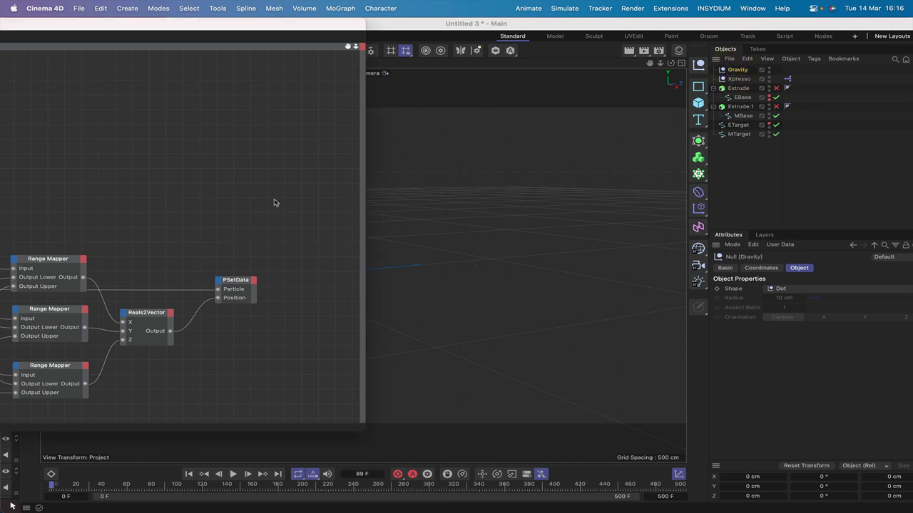
# Link the Gravity null into the PGravity node's Object field
pyautogui.moveTo(270, 34); pyautogui.dragTo(438, 34)
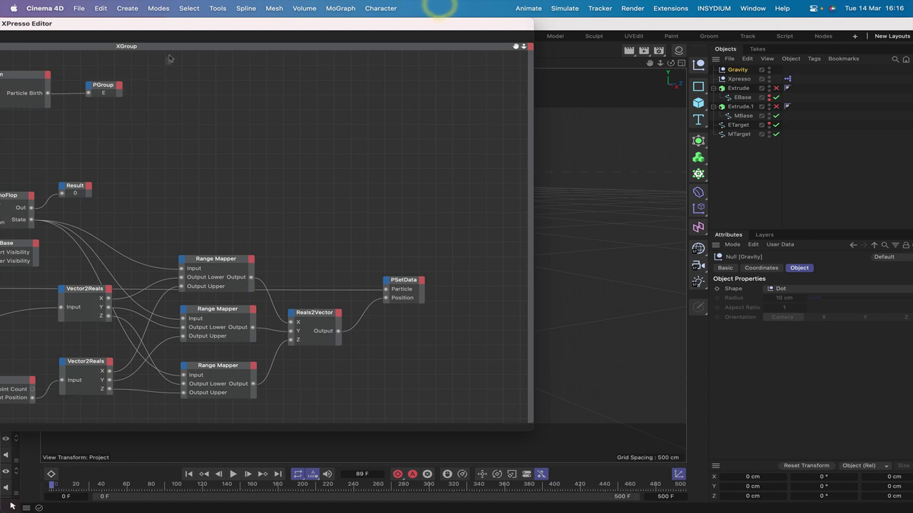
pyautogui.moveTo(211, 27); pyautogui.dragTo(303, 26)
pyautogui.click(60, 163)
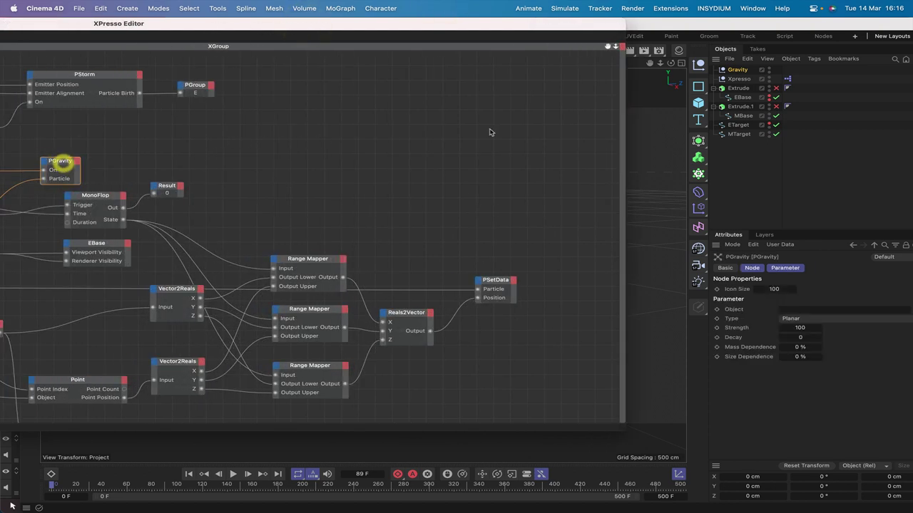
pyautogui.click(795, 268)
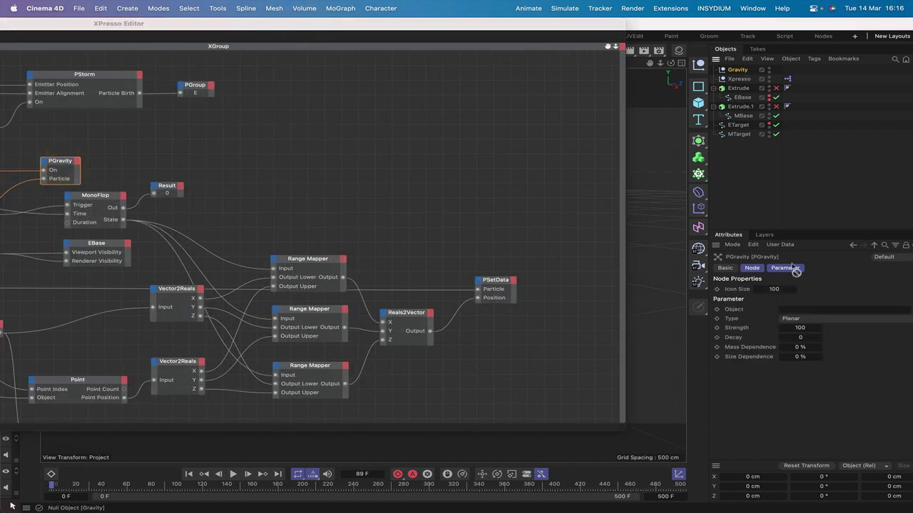
pyautogui.click(790, 312)
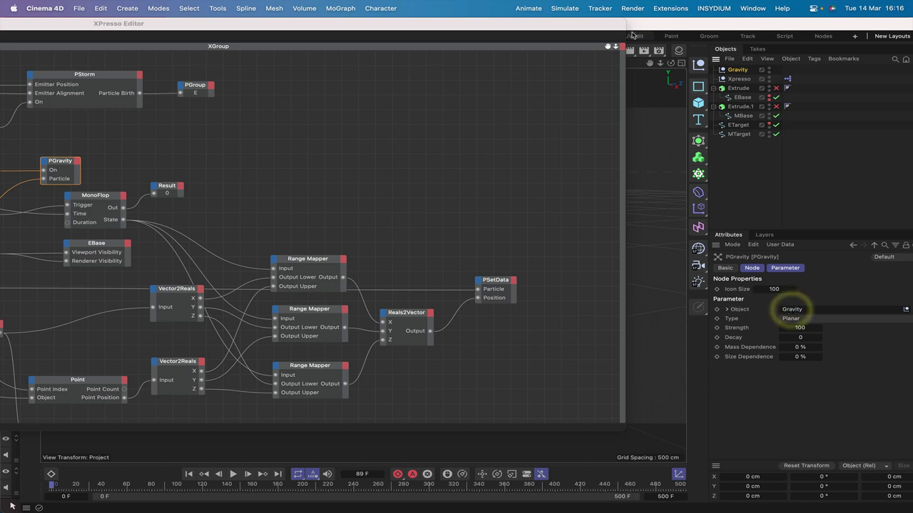
pyautogui.moveTo(614, 24); pyautogui.dragTo(107, 4)
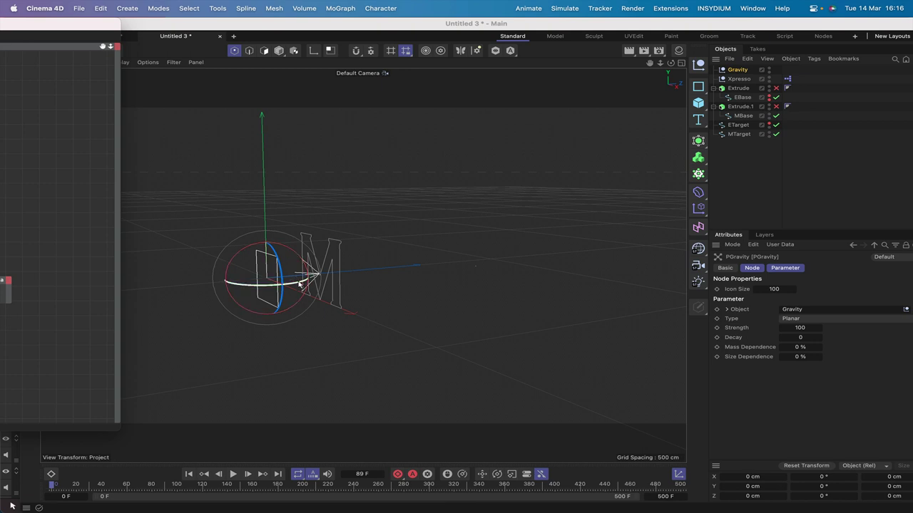
# Rotate the Gravity null about -40° so its arrow points left, then play from the start
pyautogui.moveTo(300, 283); pyautogui.dragTo(60, 246)
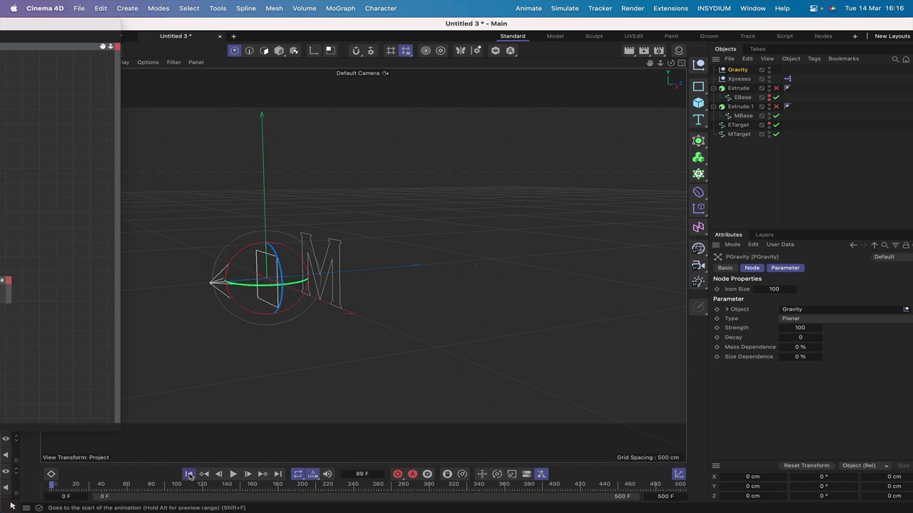
pyautogui.click(188, 474)
pyautogui.click(233, 475)
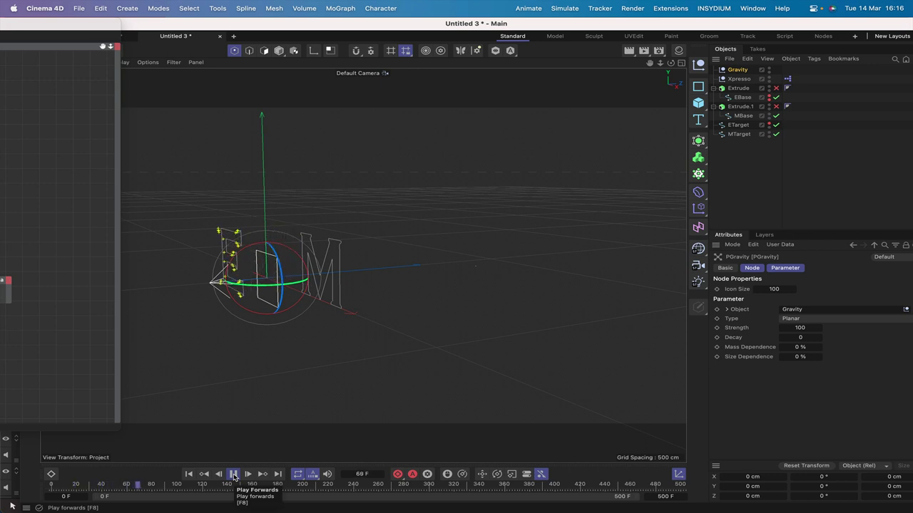
# Stop and rewind to frame 0, then view the Xpresso object's Basic properties
pyautogui.click(233, 474)
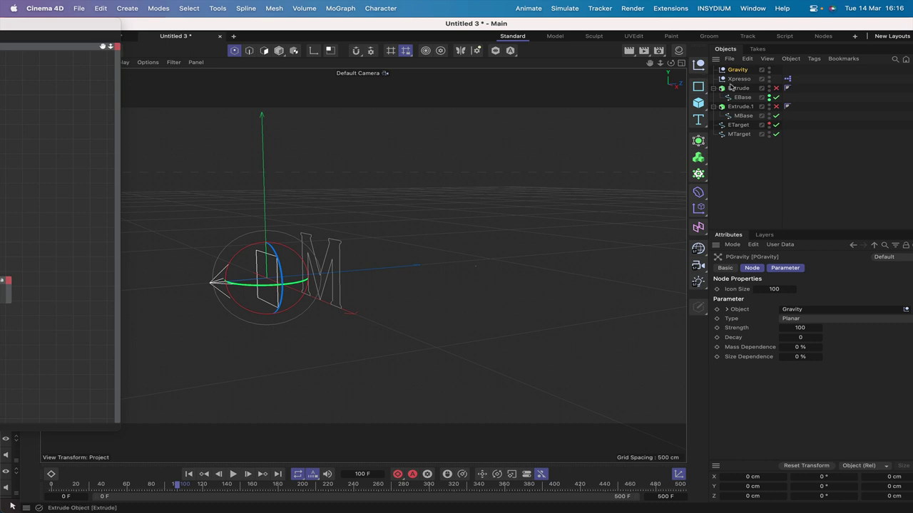
pyautogui.click(188, 474)
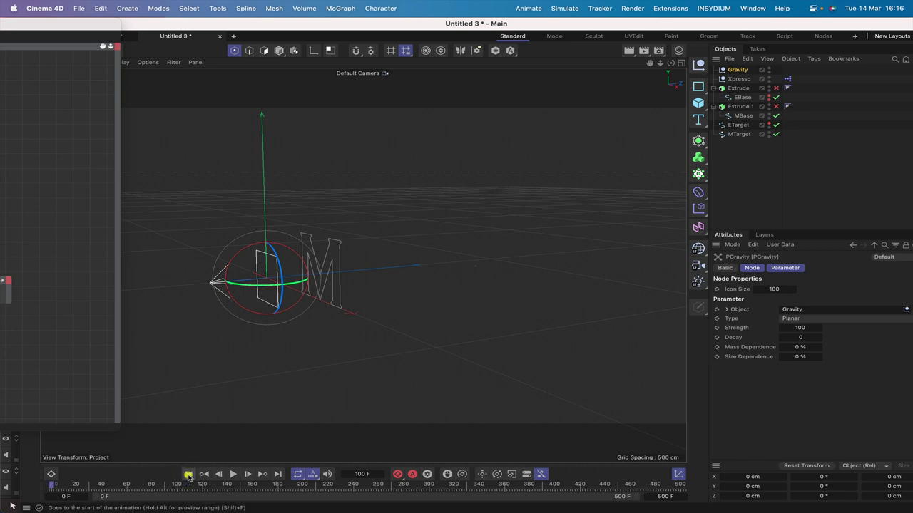
pyautogui.click(741, 79)
pyautogui.click(725, 268)
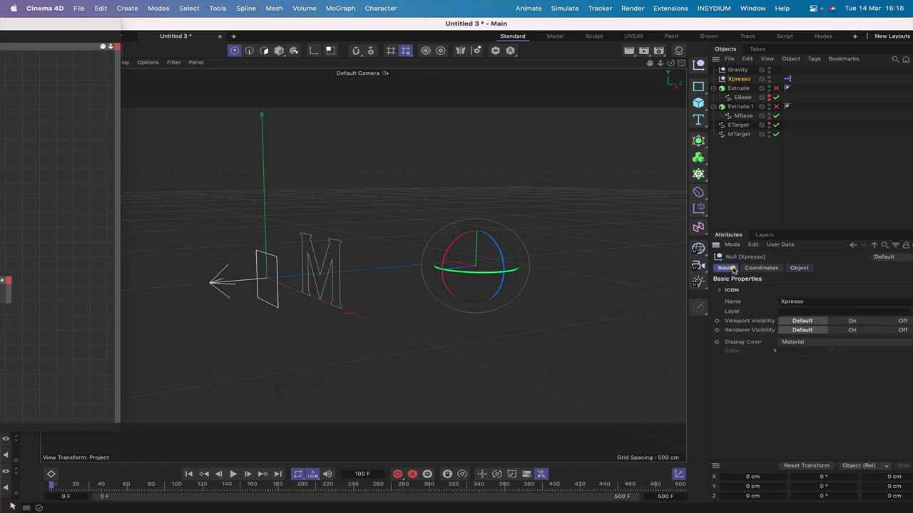
# Set the XPresso tag's priority to Generators with an offset of -1
pyautogui.click(789, 79)
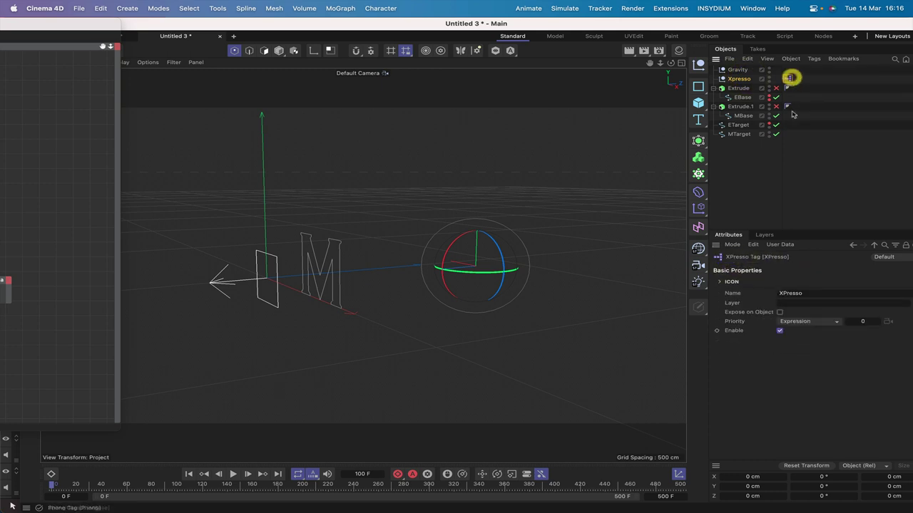
pyautogui.click(795, 323)
pyautogui.click(797, 370)
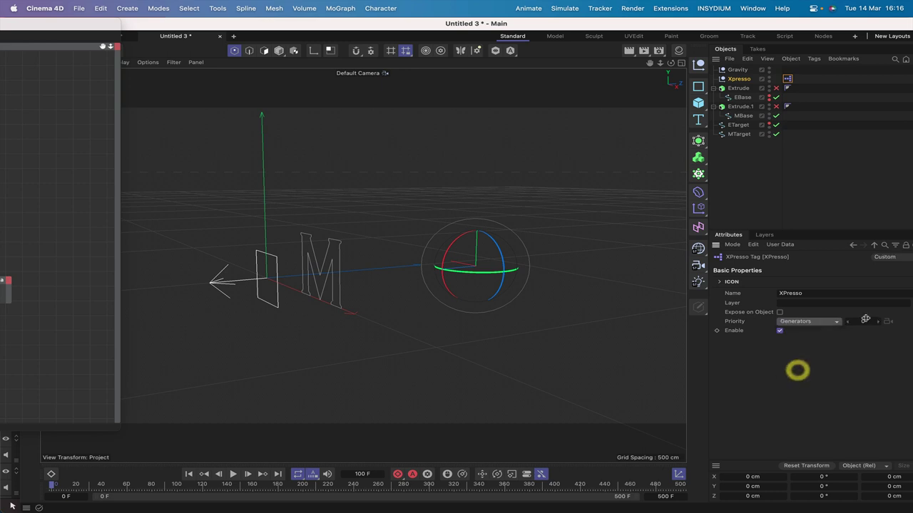
pyautogui.click(849, 321)
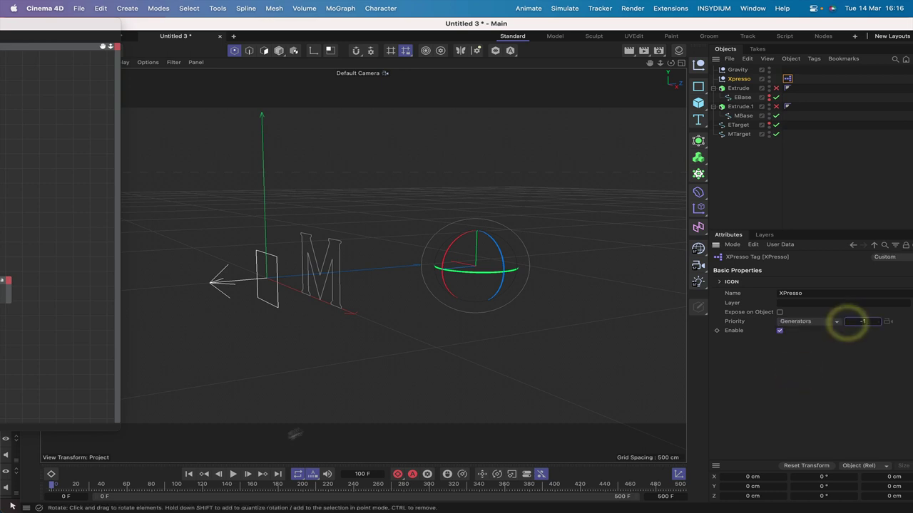
pyautogui.click(188, 474)
# Replay the particle simulation repeatedly from frame 0, stopping around frame 105, then rewind
pyautogui.click(233, 474)
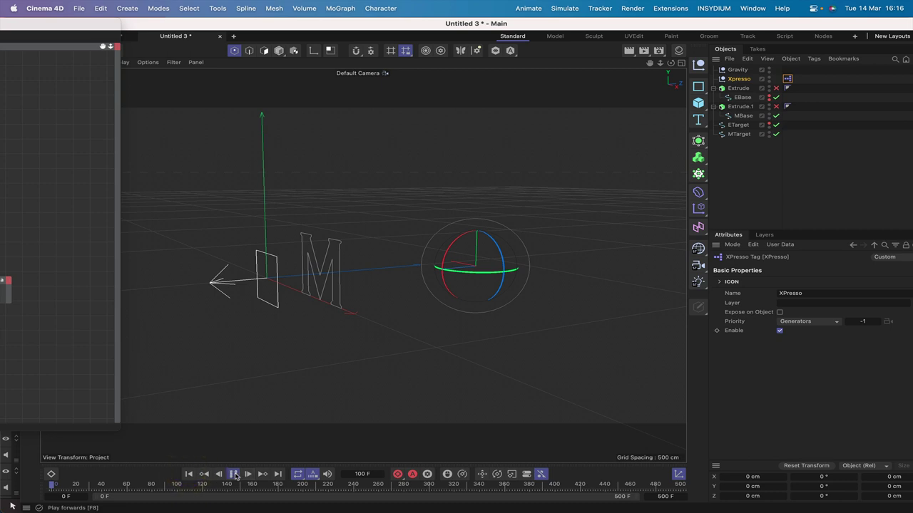
pyautogui.click(233, 474)
pyautogui.click(187, 474)
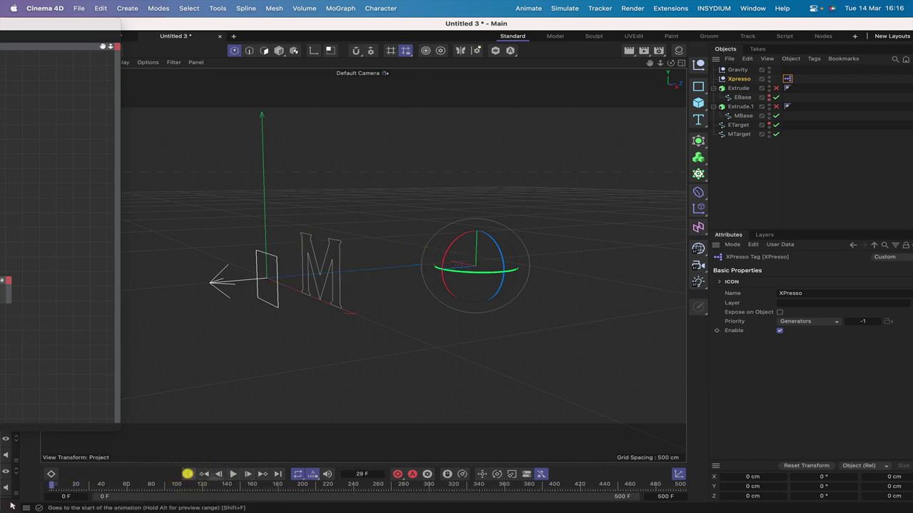
pyautogui.click(234, 474)
pyautogui.click(232, 474)
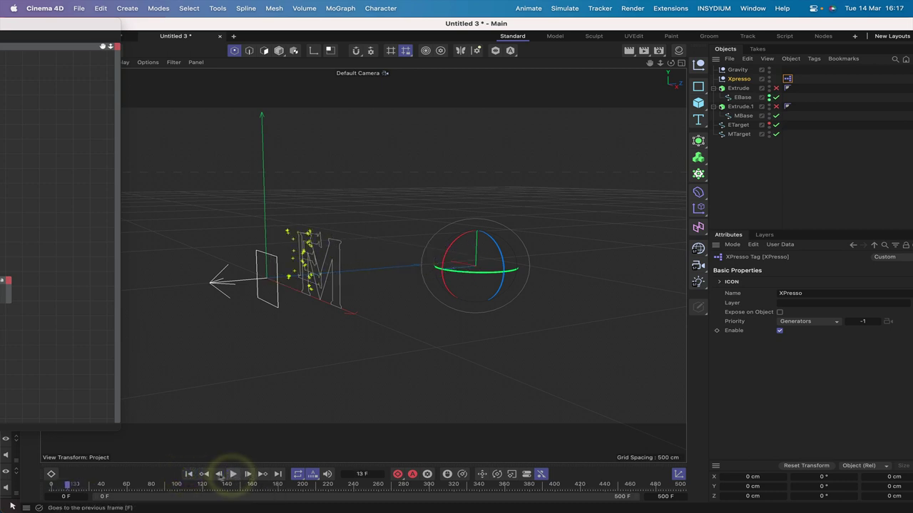
pyautogui.click(188, 474)
pyautogui.click(233, 474)
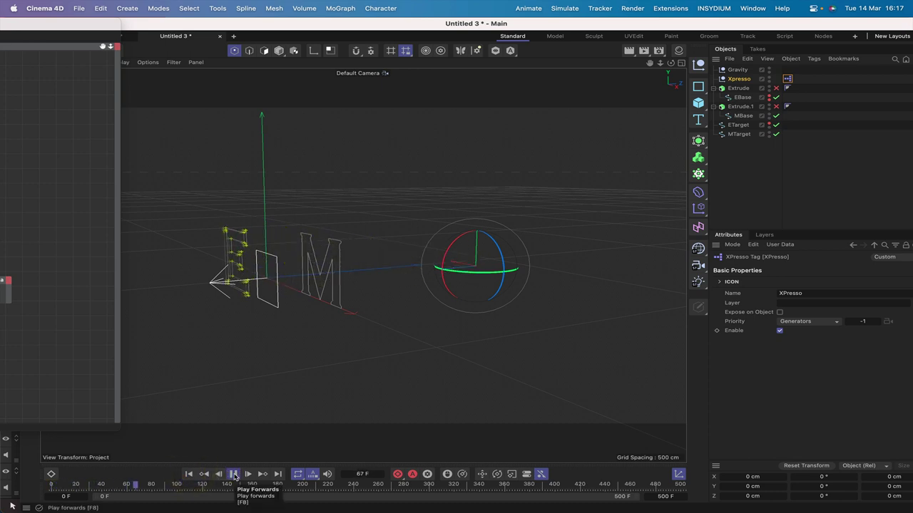
pyautogui.click(233, 474)
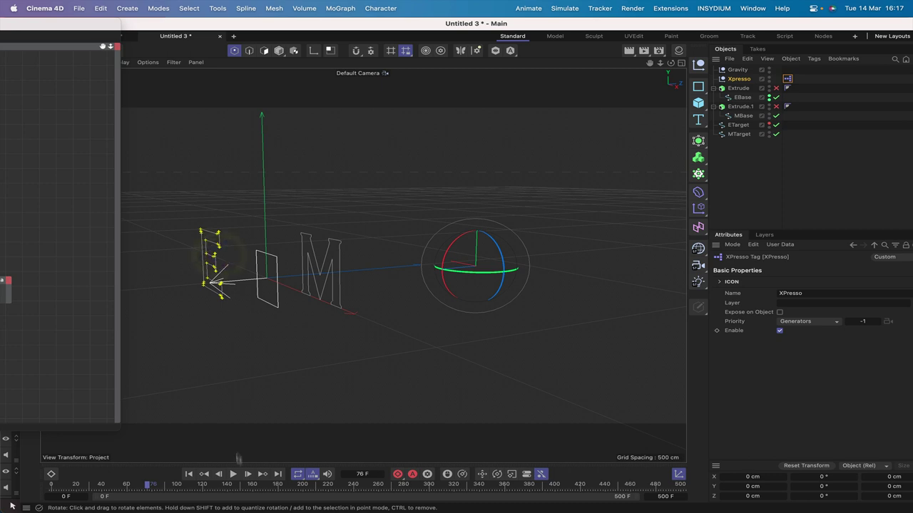
pyautogui.click(233, 474)
pyautogui.click(233, 474)
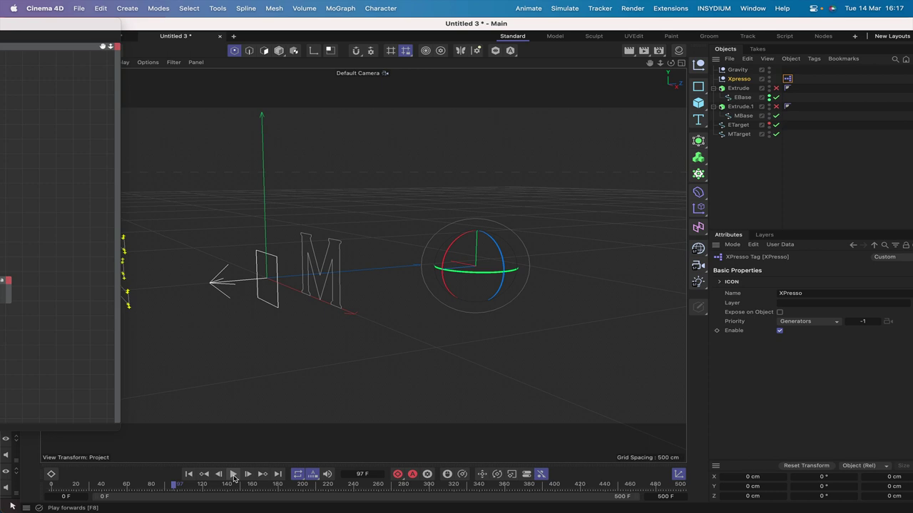
pyautogui.click(188, 475)
pyautogui.click(233, 474)
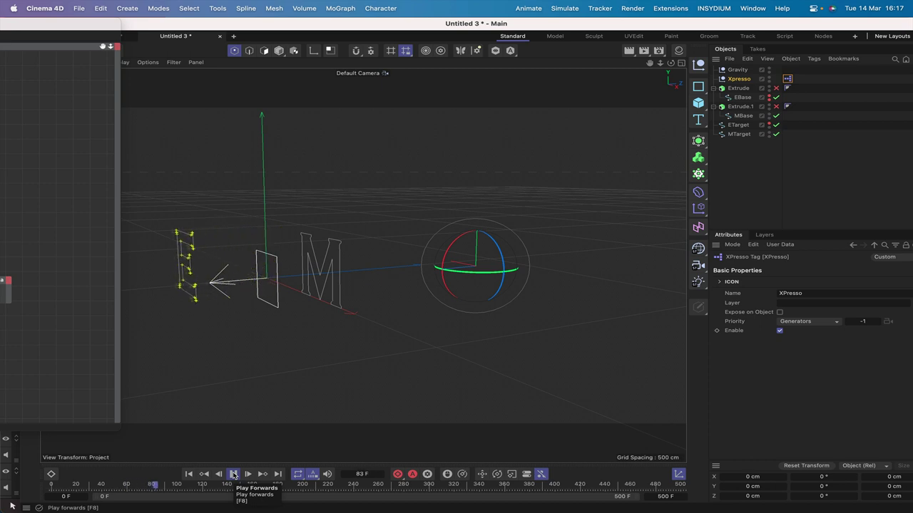
pyautogui.click(189, 474)
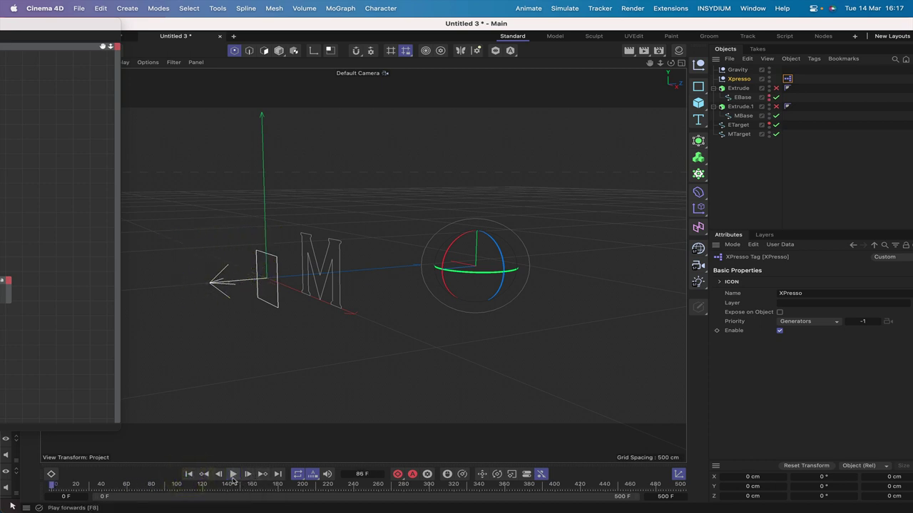
pyautogui.click(233, 475)
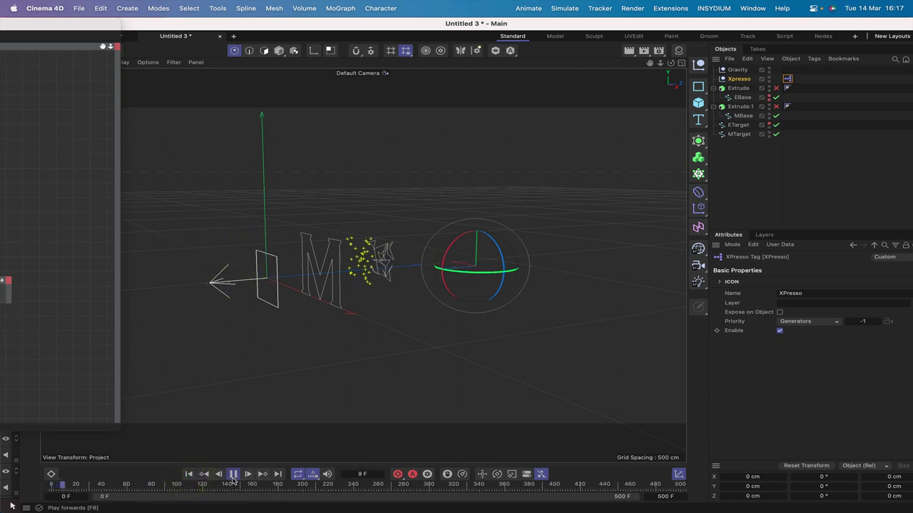
pyautogui.click(189, 475)
pyautogui.click(232, 475)
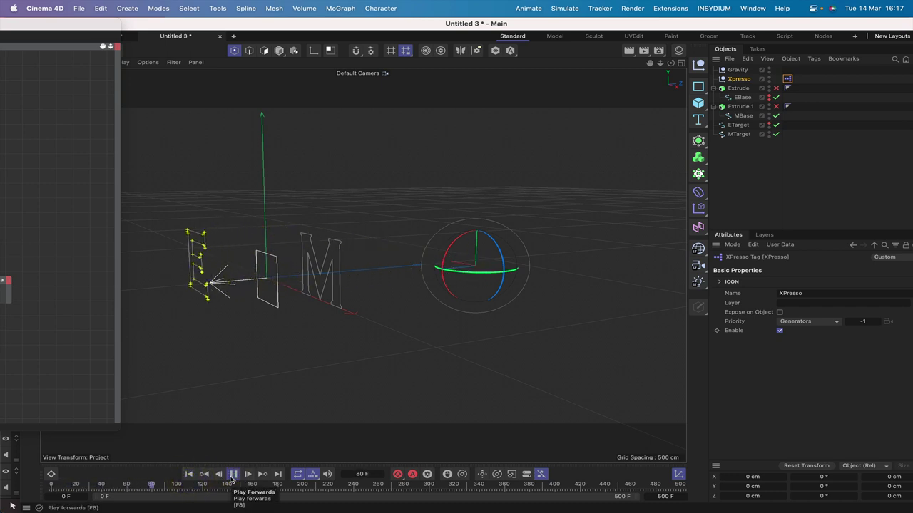
pyautogui.click(233, 475)
pyautogui.click(189, 475)
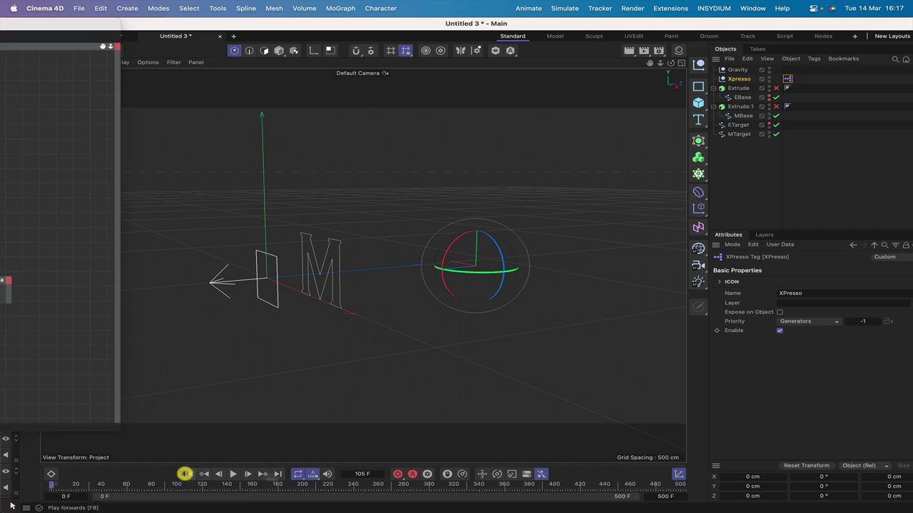
pyautogui.click(233, 475)
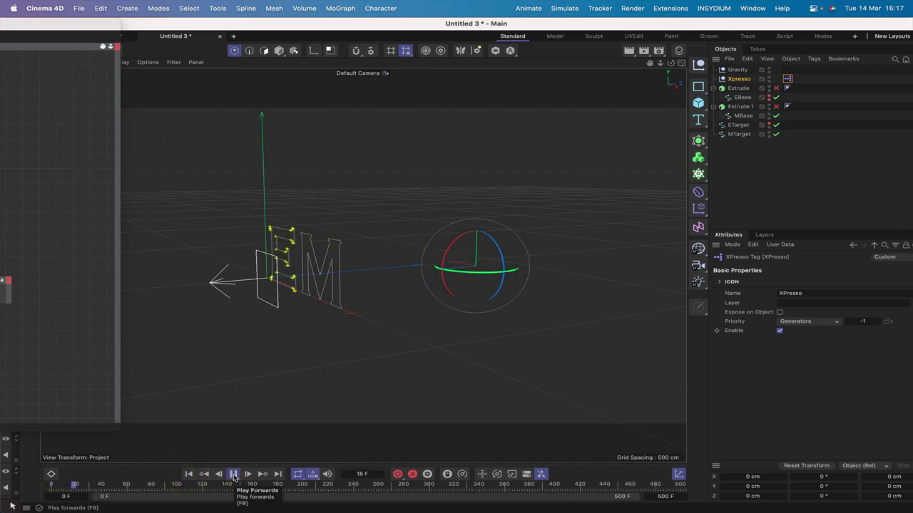
pyautogui.click(233, 475)
pyautogui.click(189, 475)
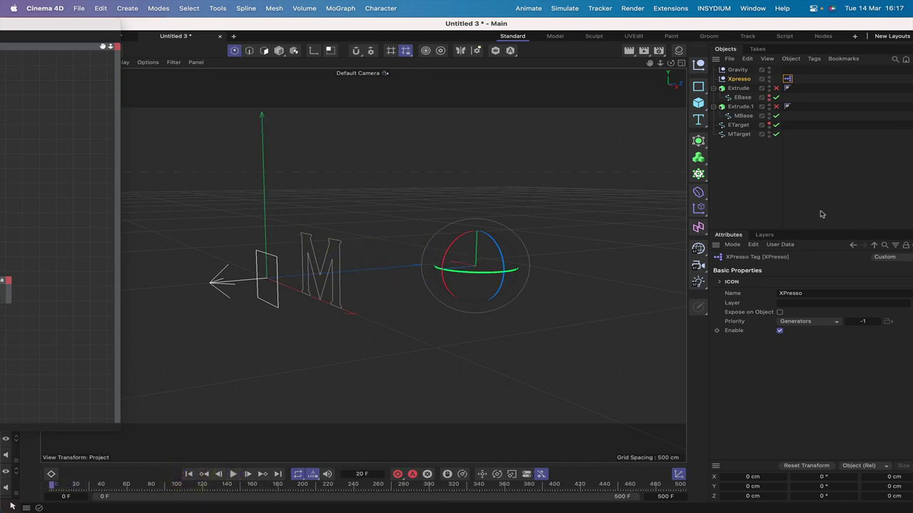
# Set the PGravity node's Strength to 50 in Attributes
pyautogui.moveTo(97, 23); pyautogui.dragTo(455, 10)
pyautogui.moveTo(234, 27); pyautogui.dragTo(375, 25)
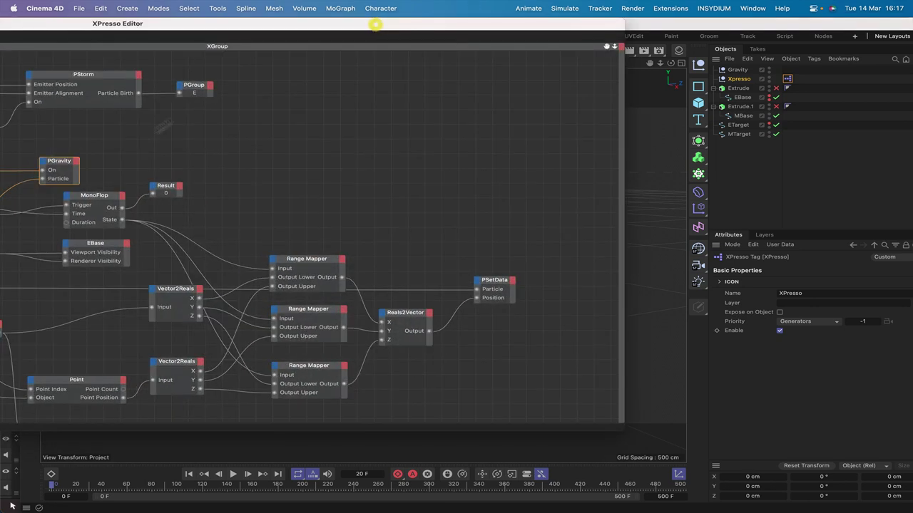
pyautogui.click(60, 161)
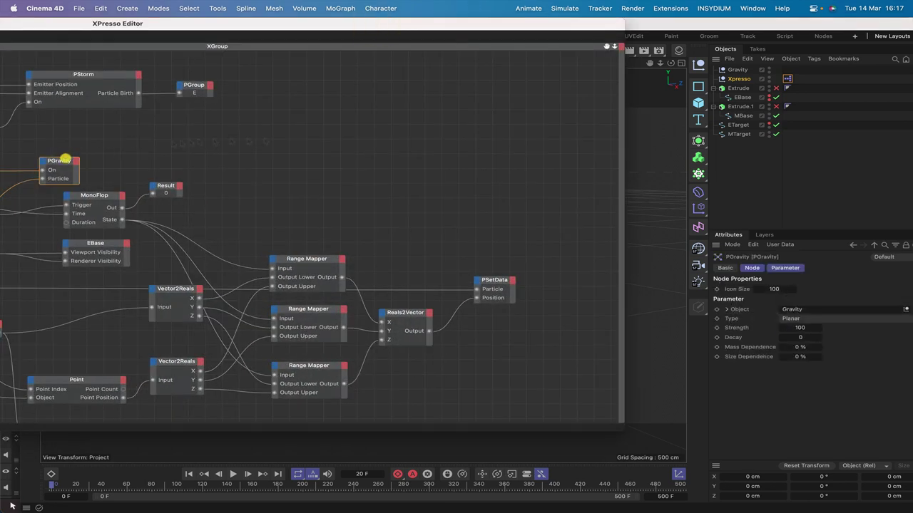
pyautogui.doubleClick(800, 328)
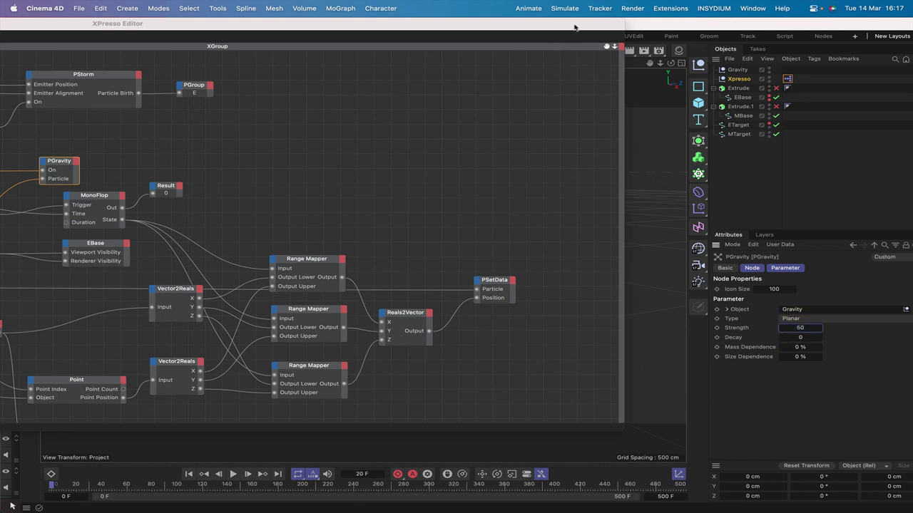
# Play and rewind the simulation to preview the particles under weaker gravity
pyautogui.moveTo(574, 27); pyautogui.dragTo(67, 28)
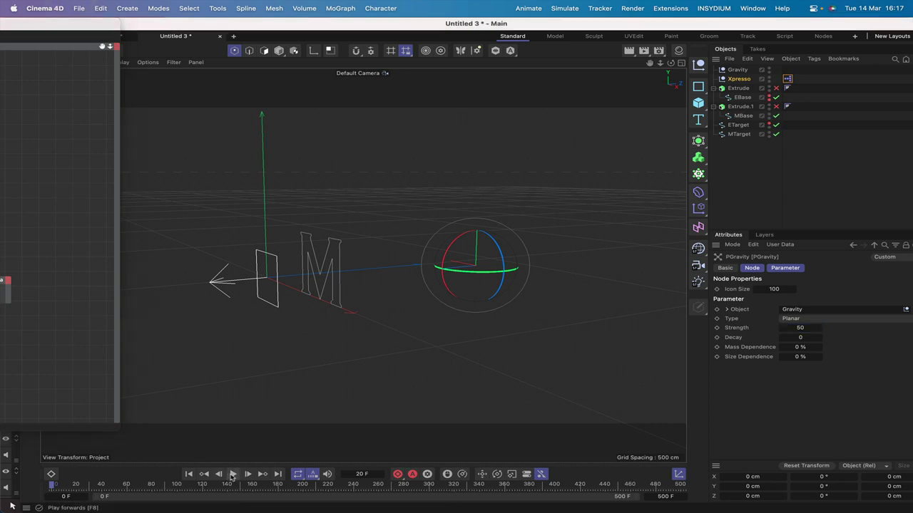
pyautogui.click(232, 474)
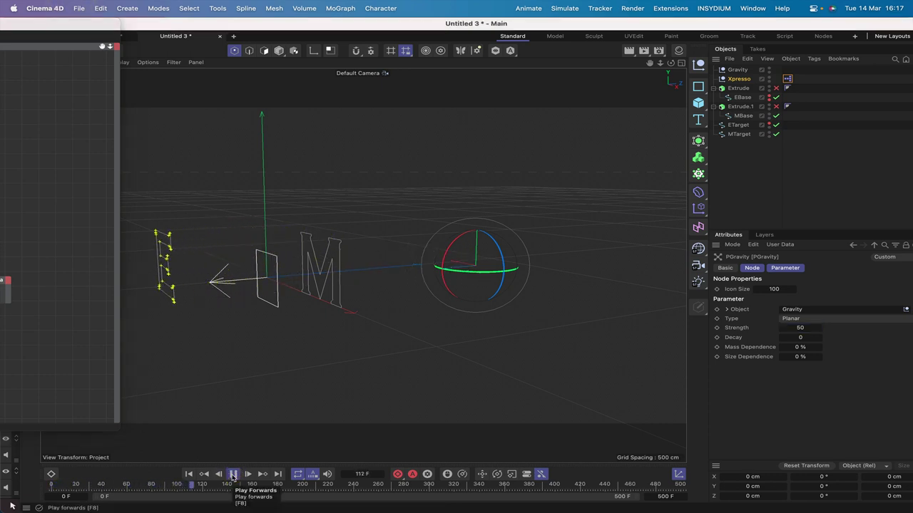
pyautogui.click(232, 474)
pyautogui.click(188, 474)
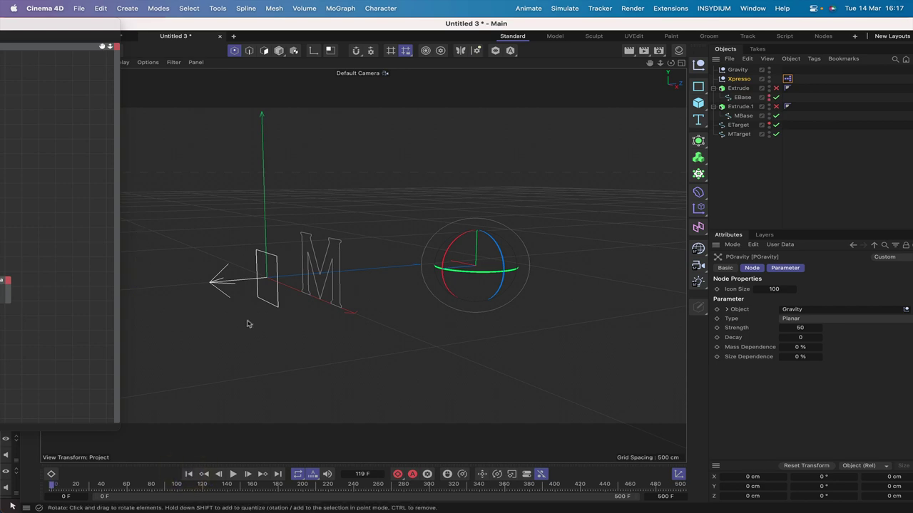
pyautogui.moveTo(93, 25); pyautogui.dragTo(800, 3)
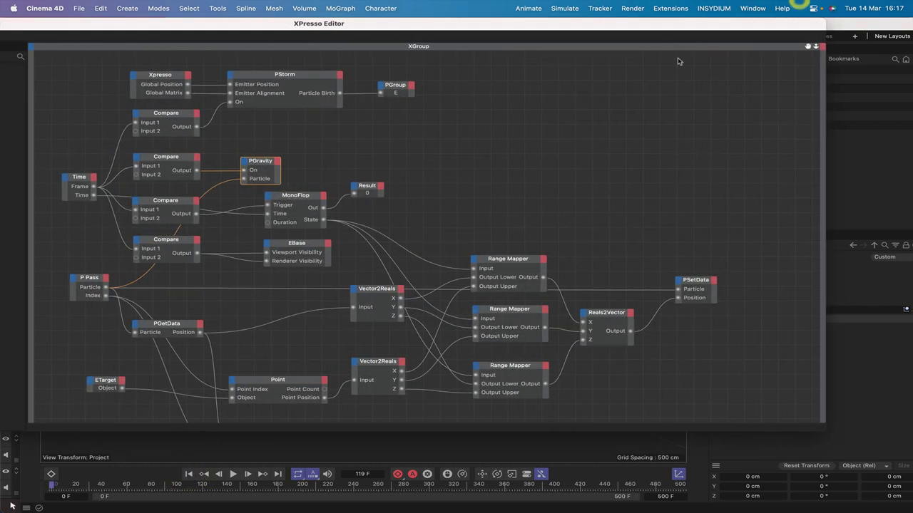
# Duplicate the Xpresso object as Xpresso.1 and open the copy's XGroup node graph
pyautogui.moveTo(714, 26); pyautogui.dragTo(762, 22)
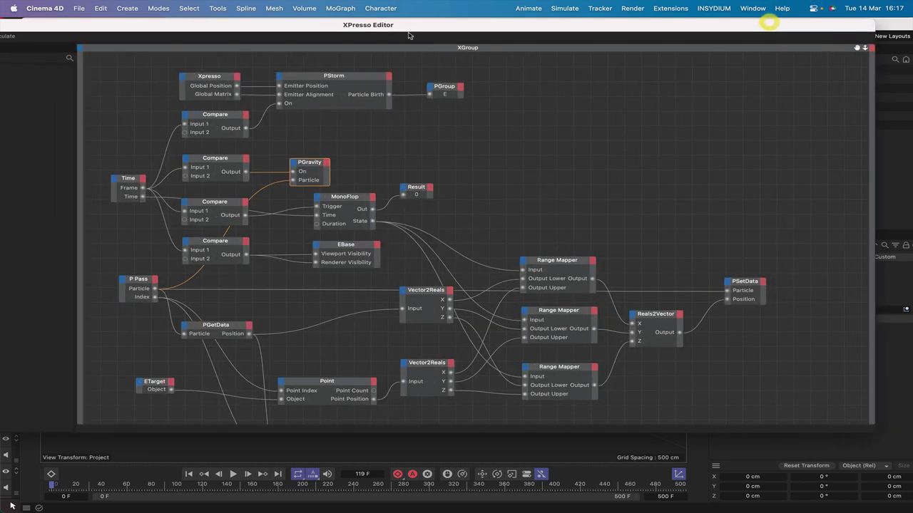
pyautogui.doubleClick(321, 18)
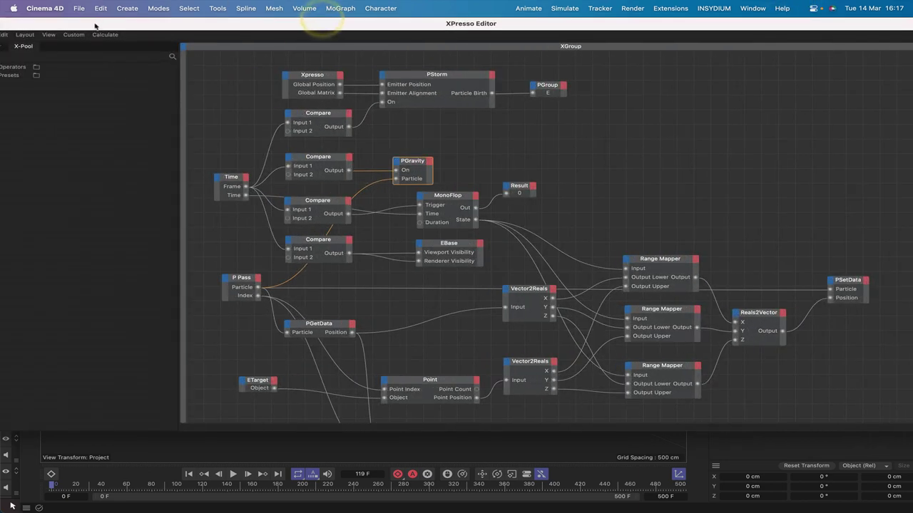
pyautogui.doubleClick(322, 18)
pyautogui.click(86, 23)
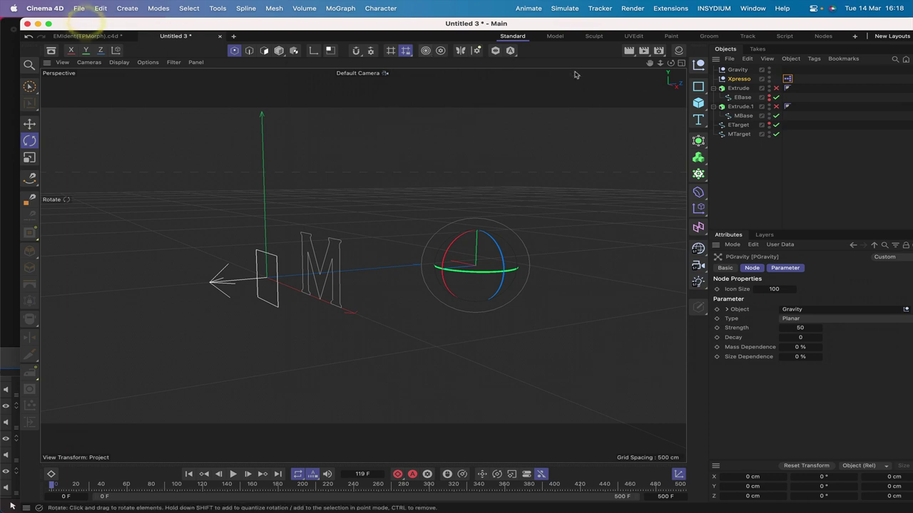
pyautogui.click(741, 79)
pyautogui.doubleClick(787, 89)
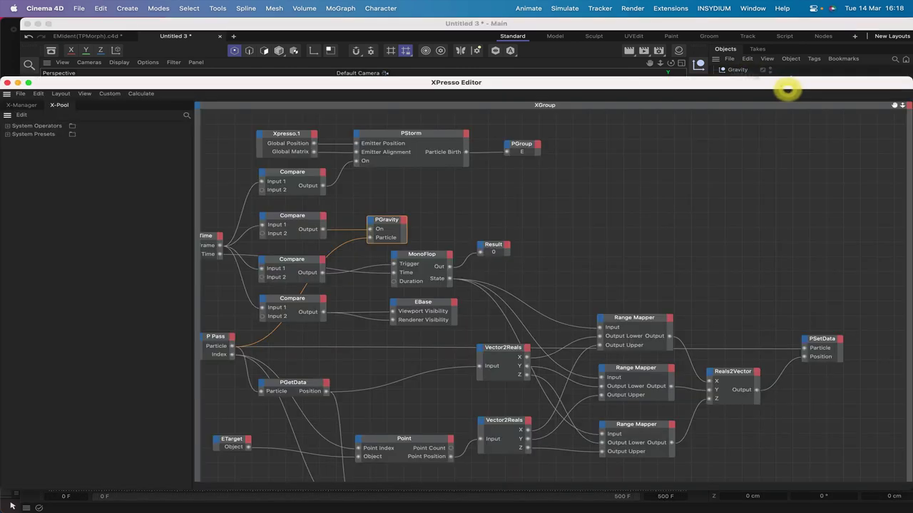
pyautogui.moveTo(647, 82); pyautogui.dragTo(412, 22)
# In TP Settings, rename the particle group to M and assign it to the PGroup node
pyautogui.click(567, 9)
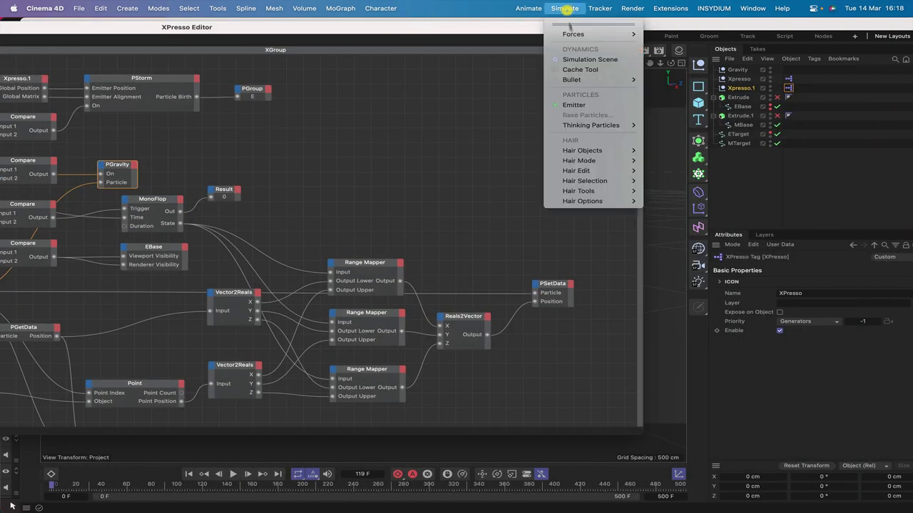
pyautogui.moveTo(581, 126)
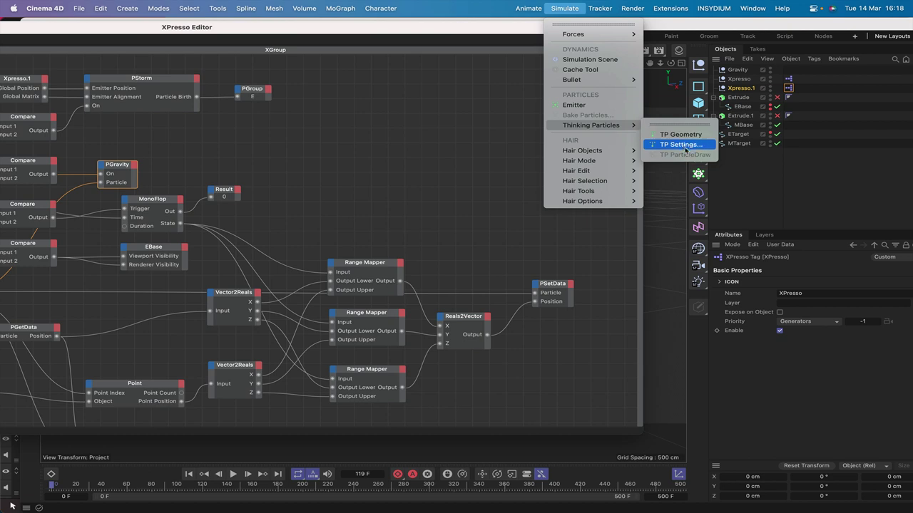
pyautogui.click(681, 145)
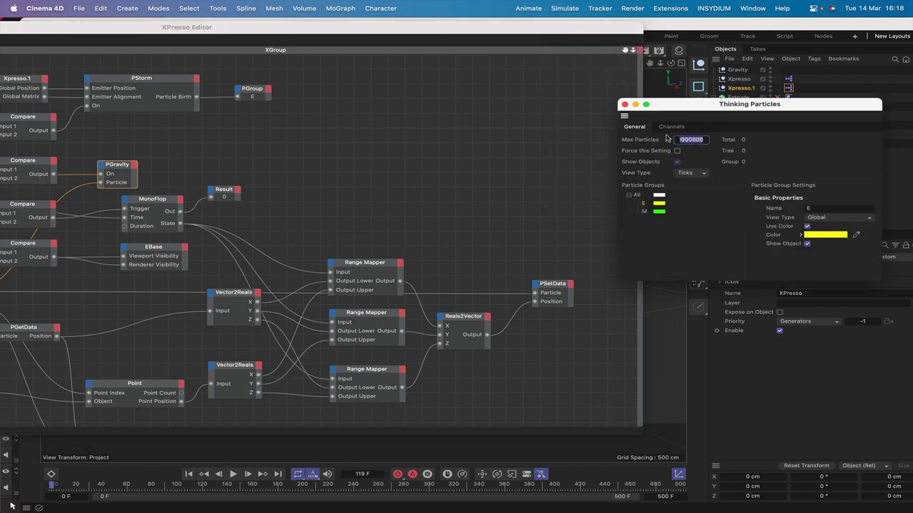
pyautogui.write('M')
pyautogui.press('Return')
pyautogui.moveTo(257, 99); pyautogui.dragTo(255, 97)
# Set the P Pass node's Group to M and close the TP Settings window
pyautogui.doubleClick(488, 33)
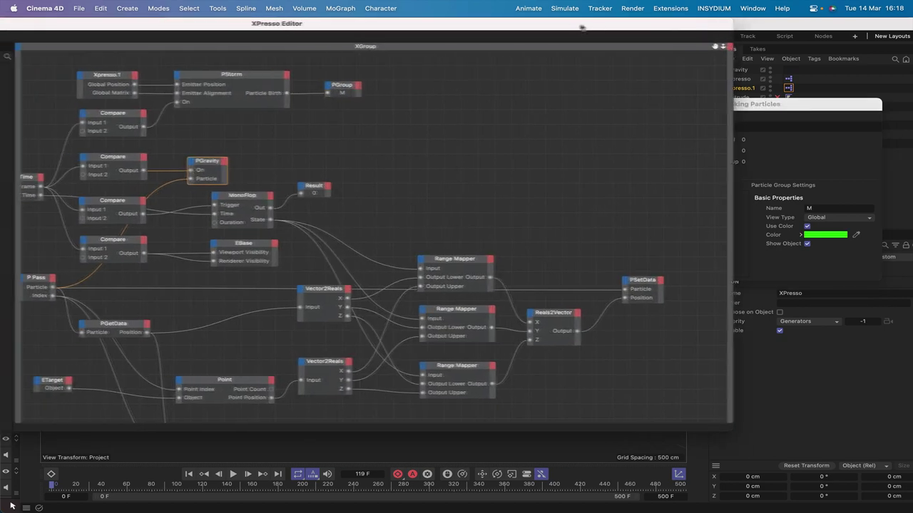
pyautogui.moveTo(754, 104); pyautogui.dragTo(749, 104)
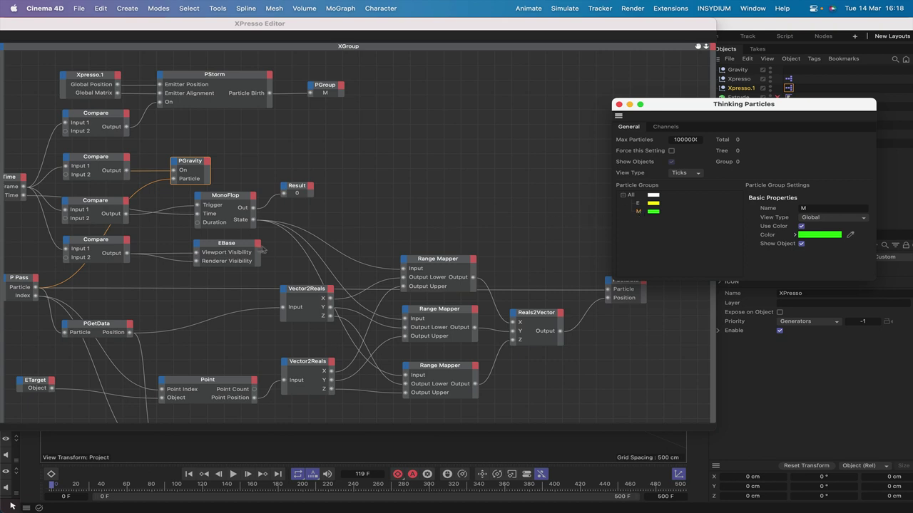
pyautogui.click(19, 278)
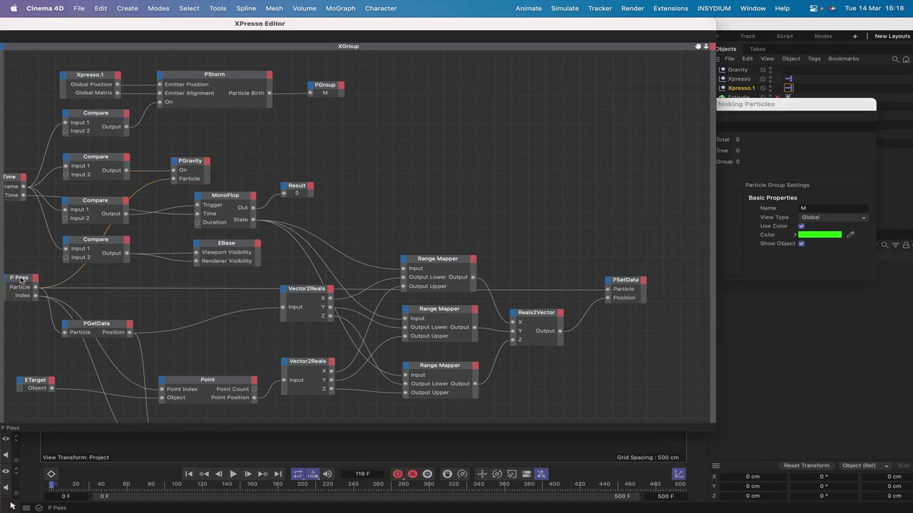
pyautogui.click(20, 279)
pyautogui.moveTo(799, 106); pyautogui.dragTo(828, 76)
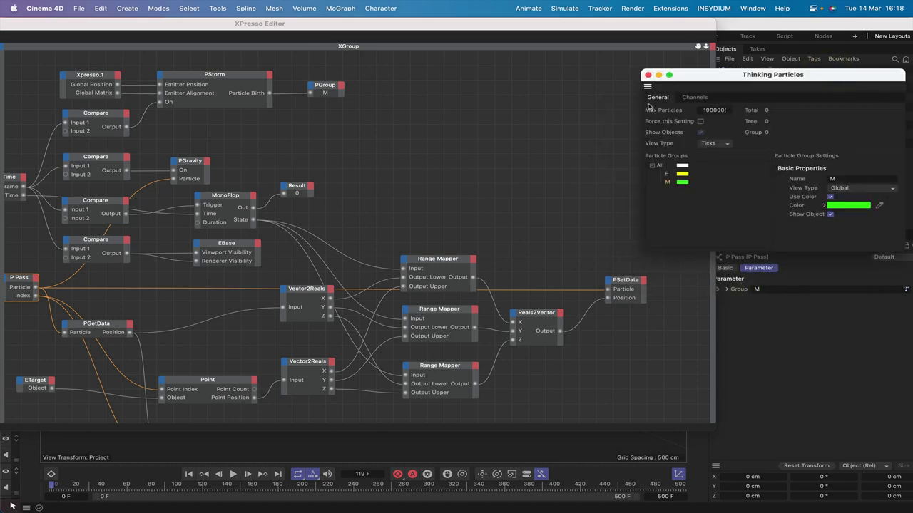
pyautogui.click(647, 75)
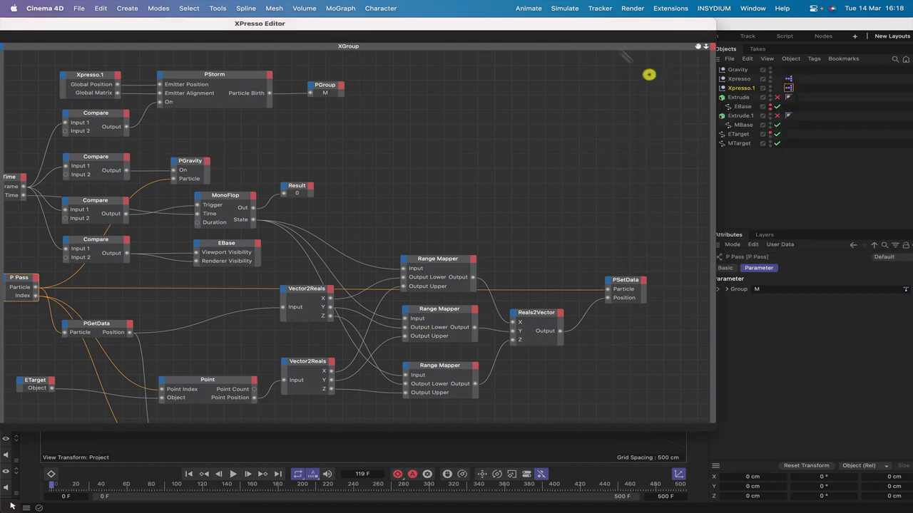
# Replace the EBase and ETarget object nodes with MBase and MTarget in the copied graph
pyautogui.moveTo(575, 22); pyautogui.dragTo(609, 21)
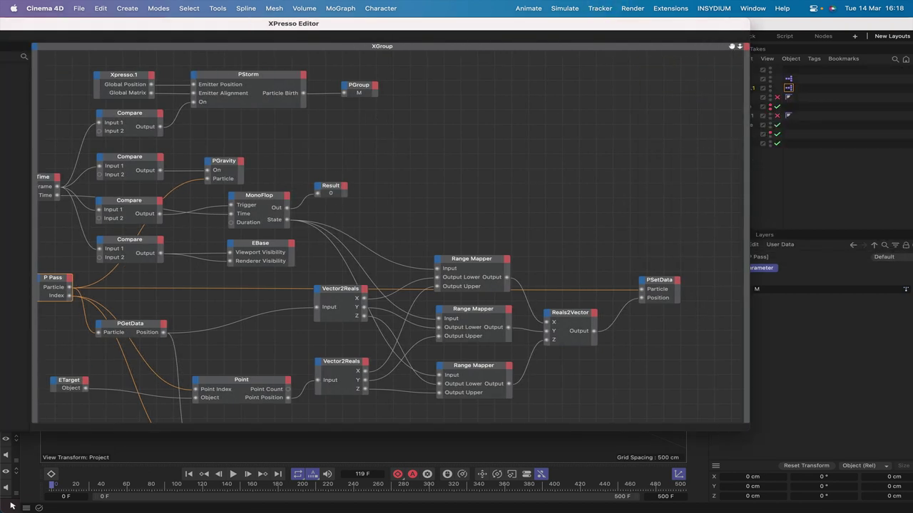
pyautogui.moveTo(731, 46); pyautogui.dragTo(697, 26)
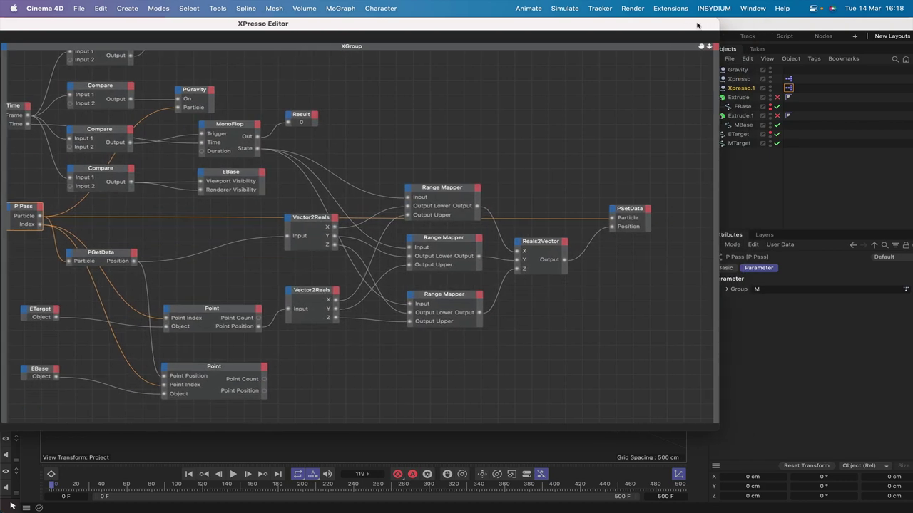
pyautogui.click(743, 125)
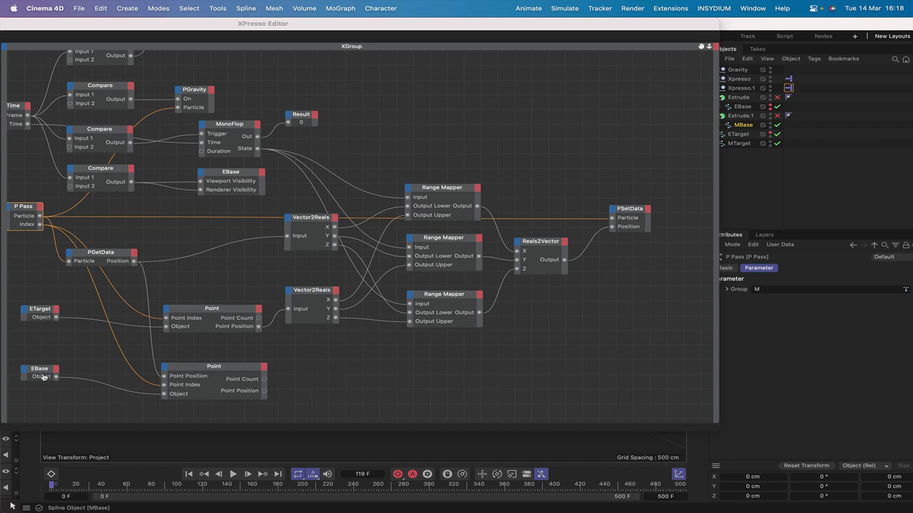
pyautogui.moveTo(43, 378); pyautogui.dragTo(42, 377)
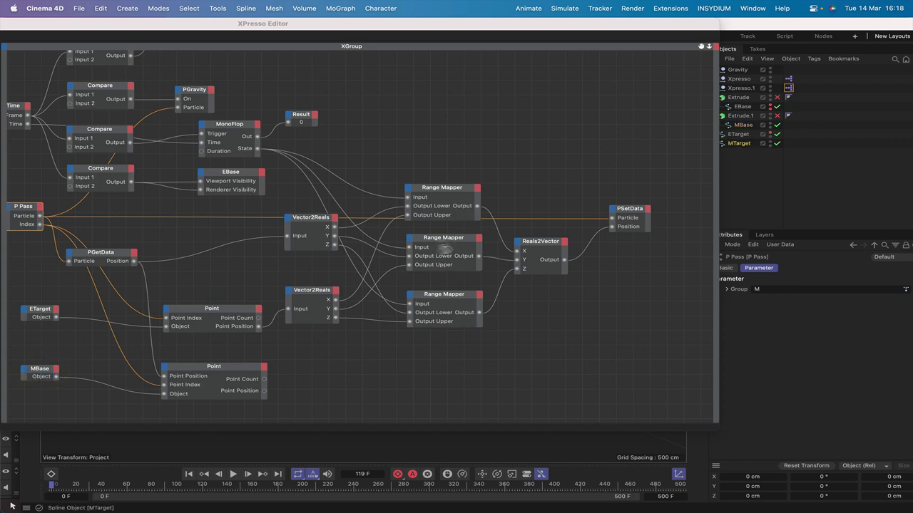
pyautogui.moveTo(46, 318); pyautogui.dragTo(42, 314)
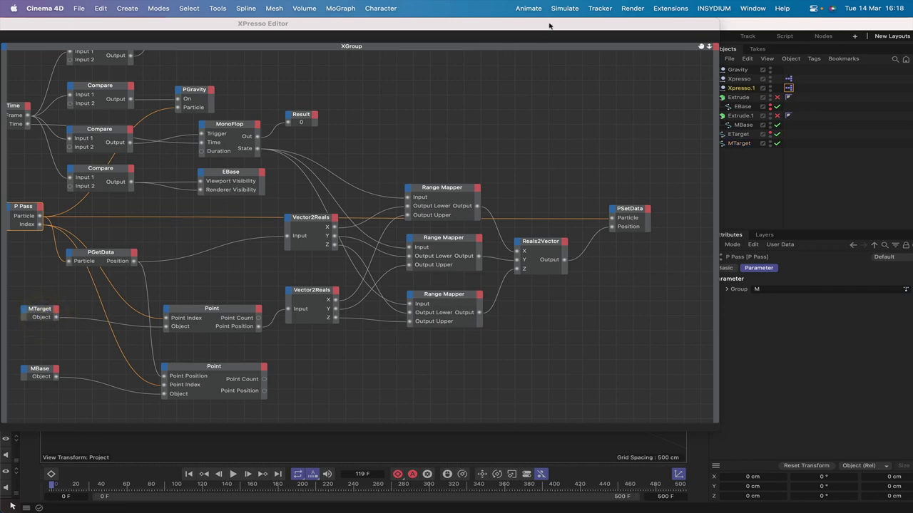
pyautogui.moveTo(549, 26); pyautogui.dragTo(30, 42)
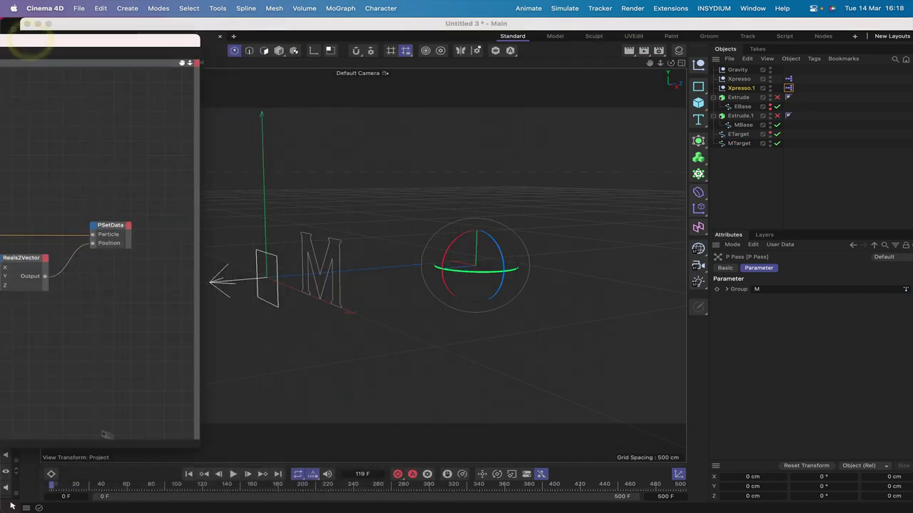
# Play the simulation to frame 29 to confirm particles form E and M, then rewind
pyautogui.click(189, 474)
pyautogui.click(233, 474)
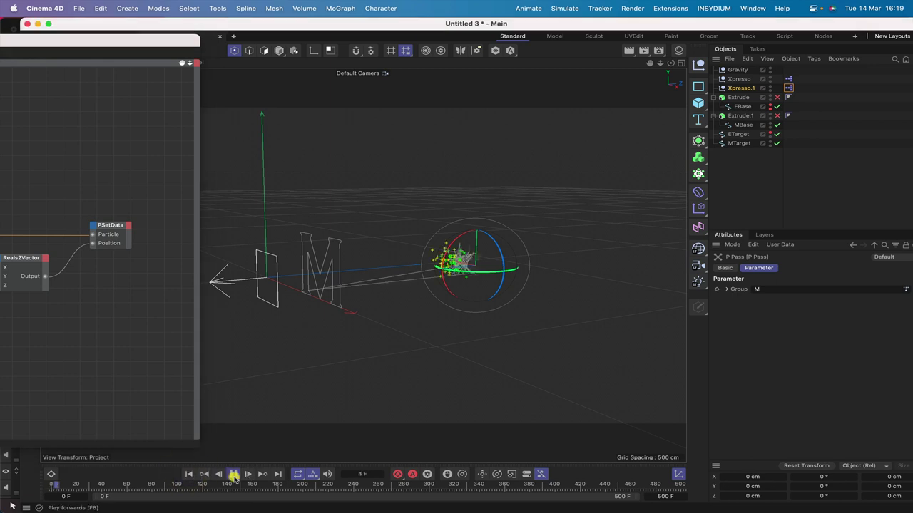
pyautogui.click(233, 474)
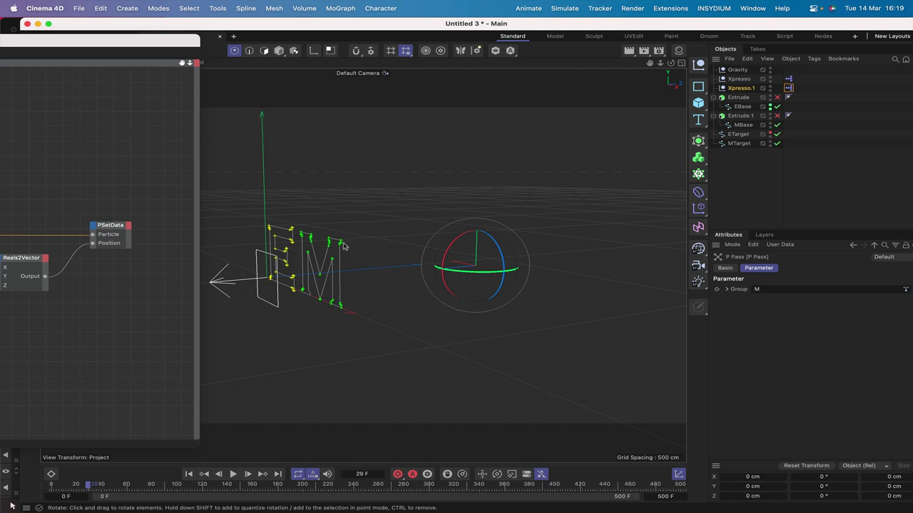
pyautogui.click(189, 474)
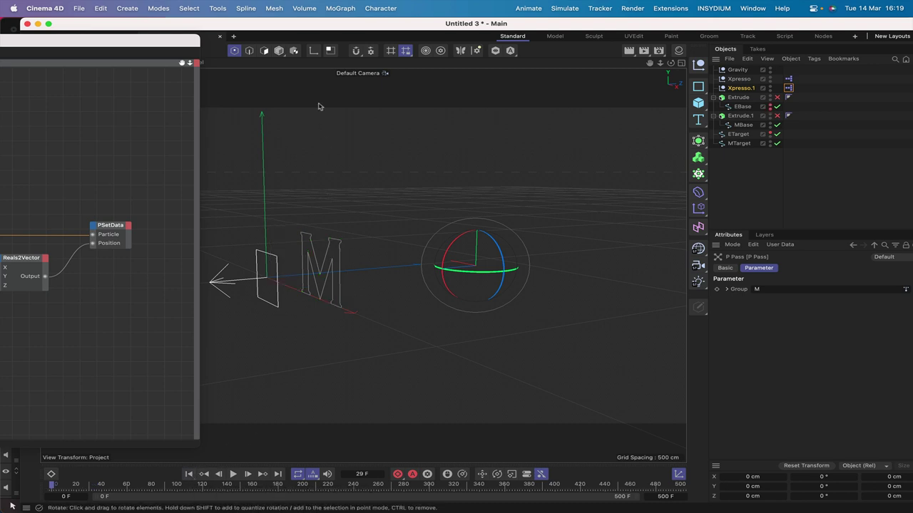
# Enlarge the node editor and review the Xpresso.1 object's node setup and properties
pyautogui.doubleClick(178, 41)
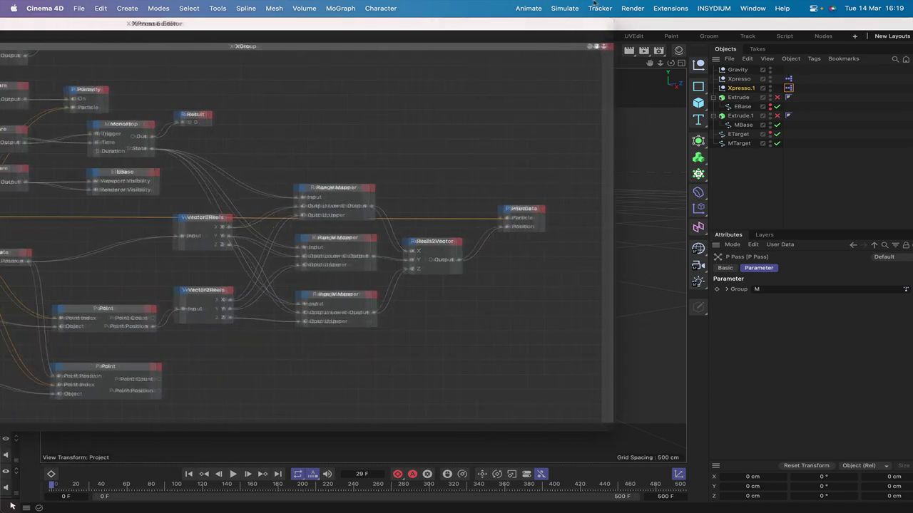
pyautogui.moveTo(594, 3); pyautogui.dragTo(684, 106)
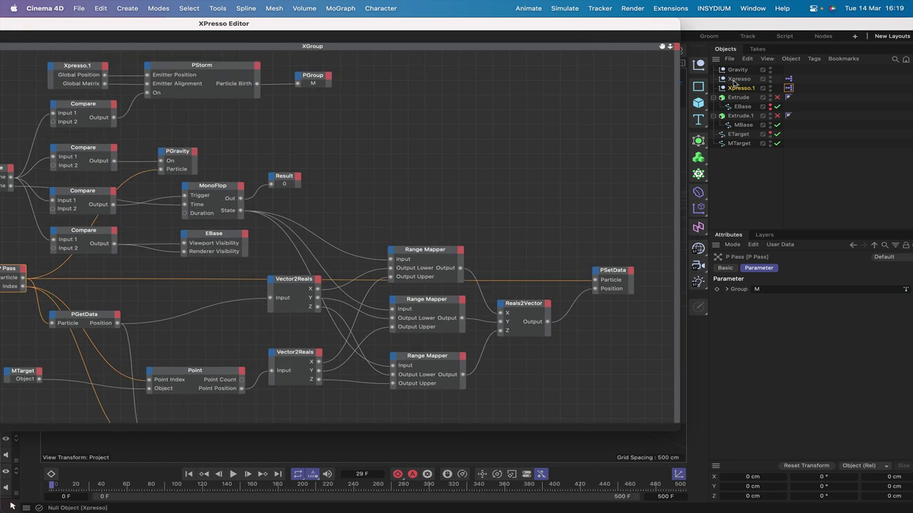
pyautogui.click(739, 88)
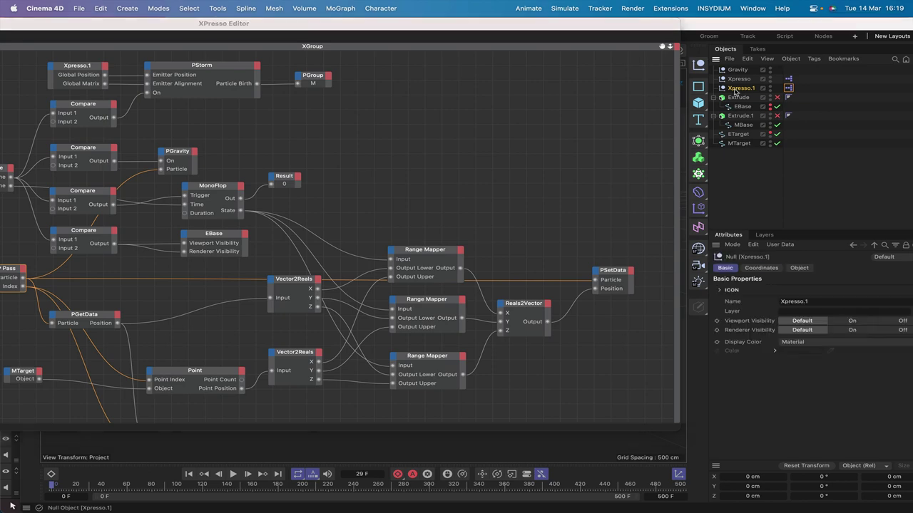
pyautogui.moveTo(636, 24); pyautogui.dragTo(193, 23)
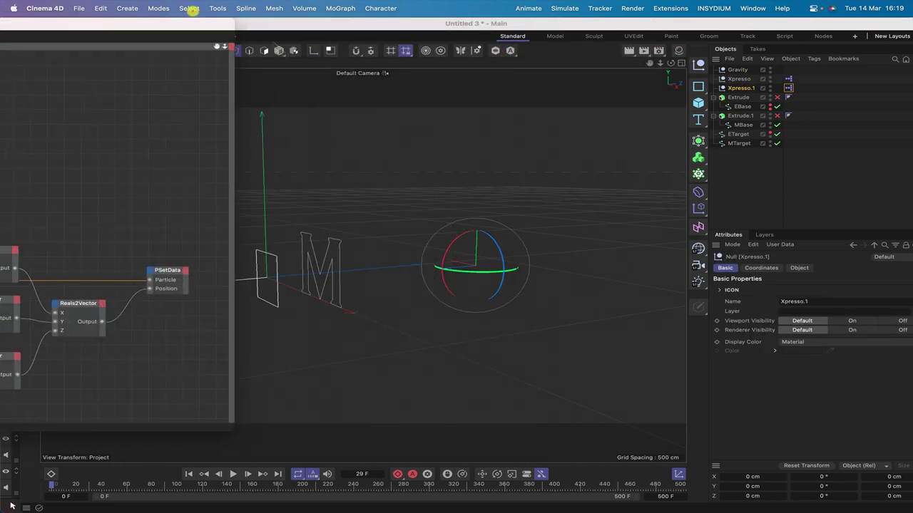
pyautogui.click(741, 88)
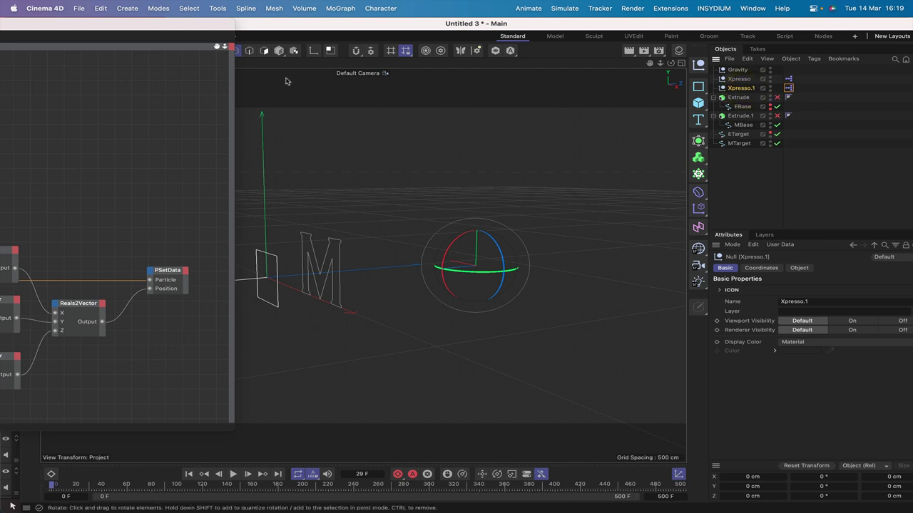
pyautogui.moveTo(216, 26); pyautogui.dragTo(87, 140)
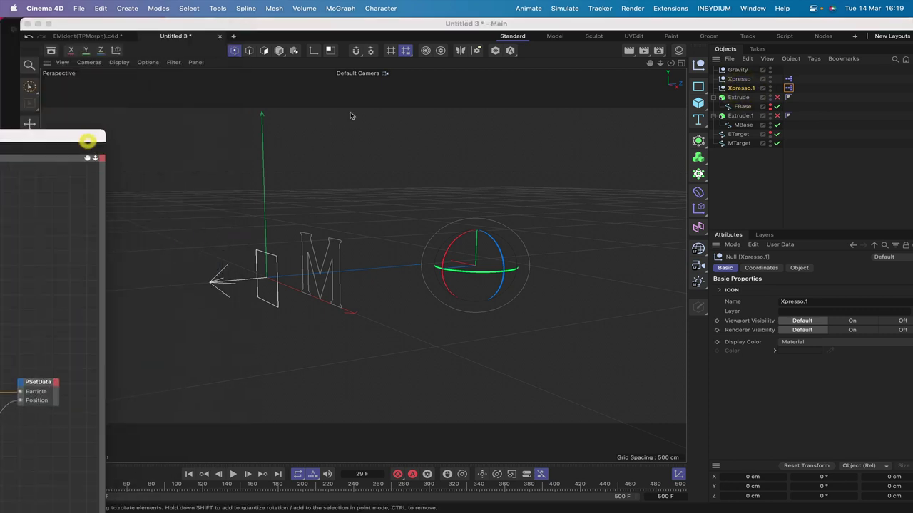
# Move the Xpresso.1 emitter null right and slightly down in the viewport
pyautogui.click(387, 128)
pyautogui.click(30, 124)
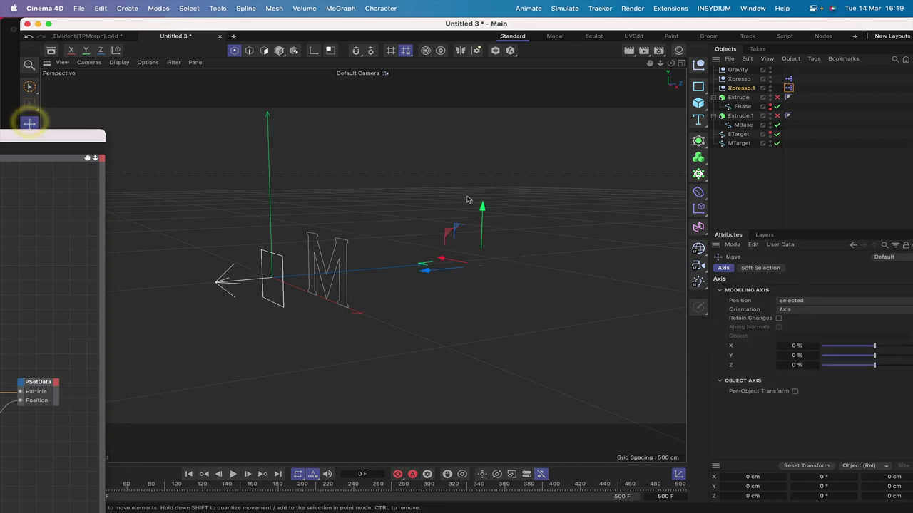
pyautogui.moveTo(442, 259); pyautogui.dragTo(492, 271)
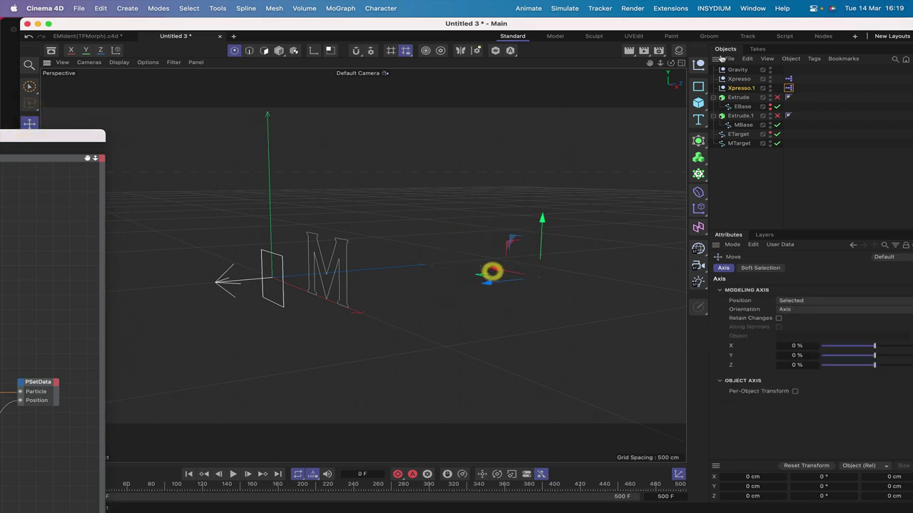
pyautogui.moveTo(670, 62); pyautogui.dragTo(527, 279)
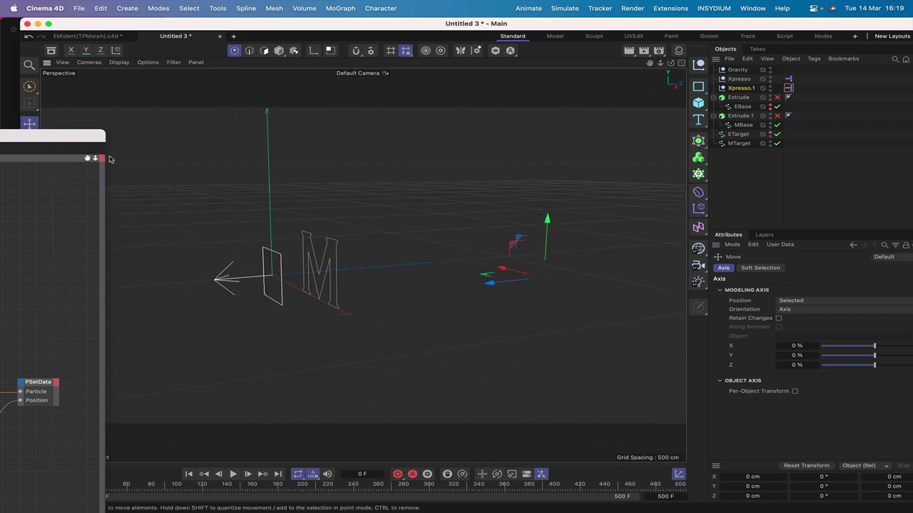
# Replay the simulation from the start and stop once particles outline the E and M letters
pyautogui.moveTo(84, 137); pyautogui.dragTo(223, 21)
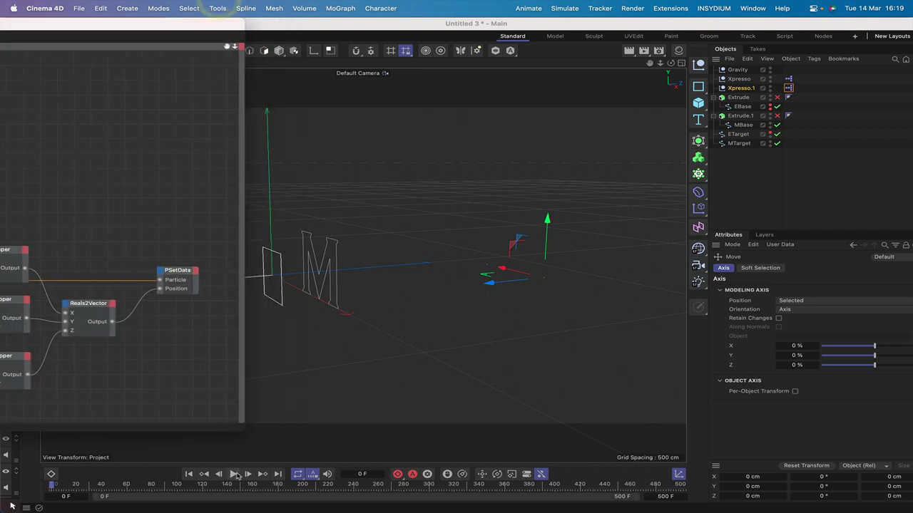
pyautogui.click(189, 474)
pyautogui.click(233, 475)
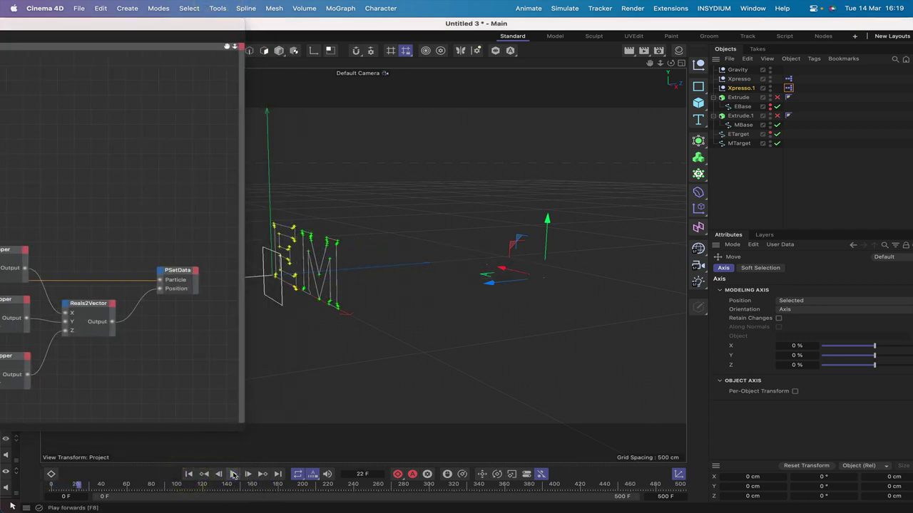
pyautogui.click(234, 474)
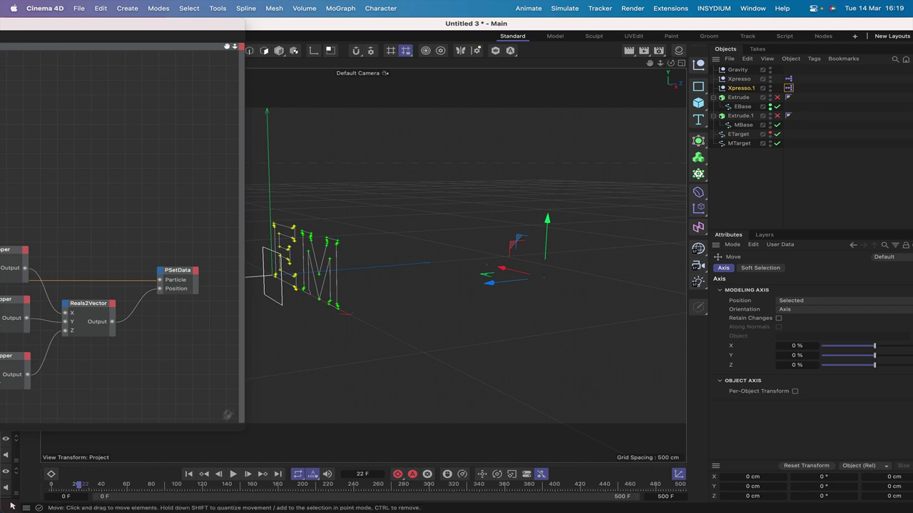
pyautogui.scroll(-2, 229, 415)
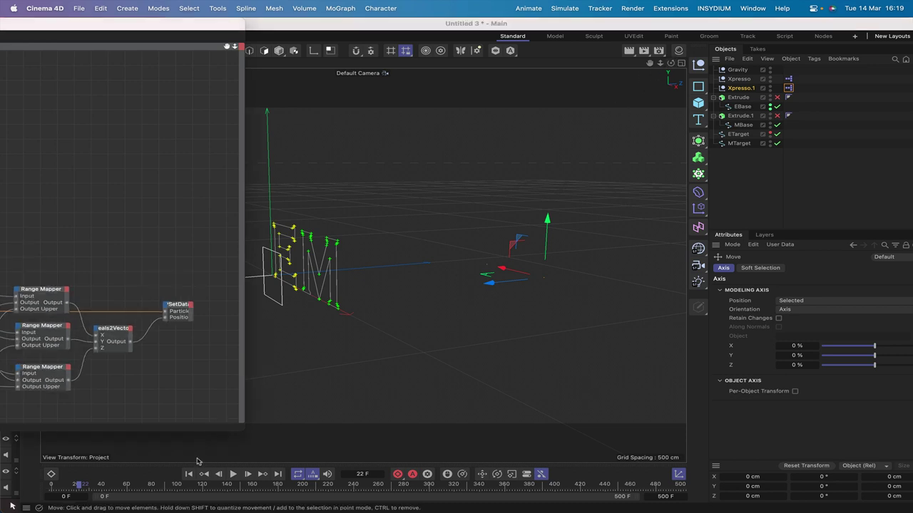
pyautogui.doubleClick(208, 26)
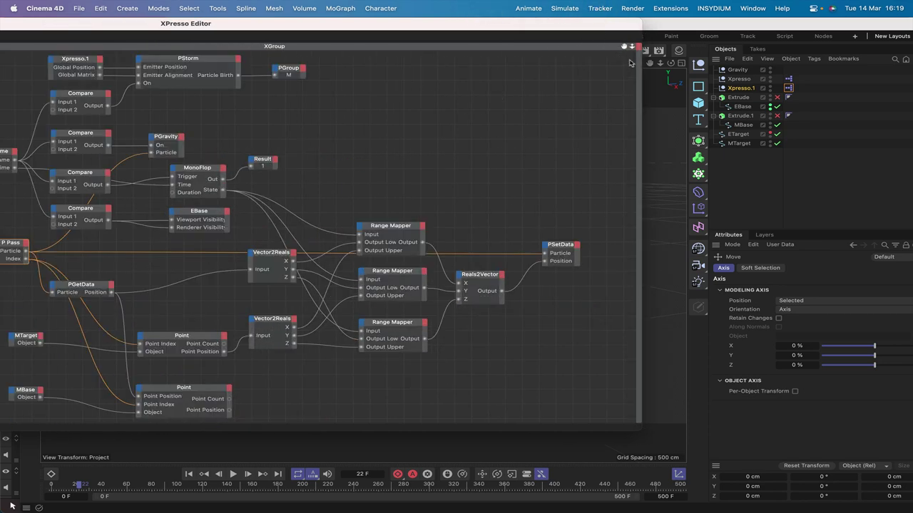
# Set the MonoFlop-triggering Compare node's Input 2 to 15
pyautogui.moveTo(625, 49); pyautogui.dragTo(737, 27)
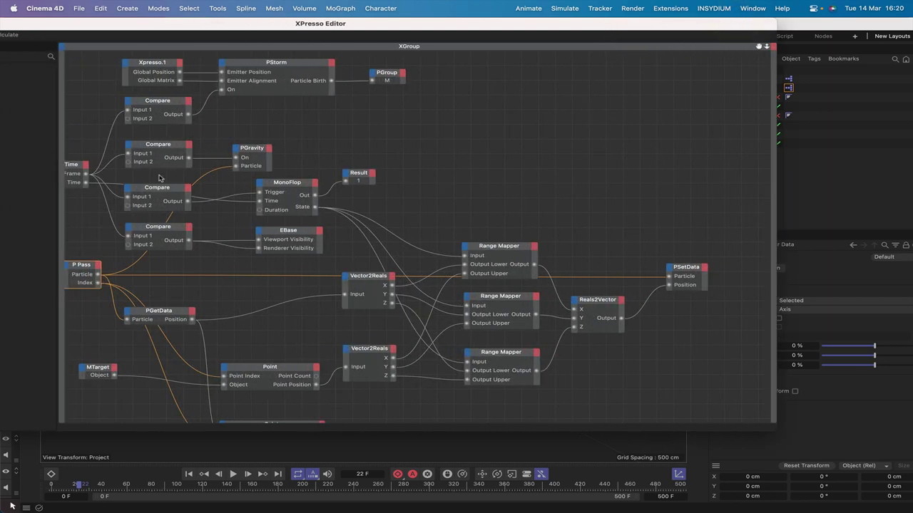
pyautogui.click(288, 183)
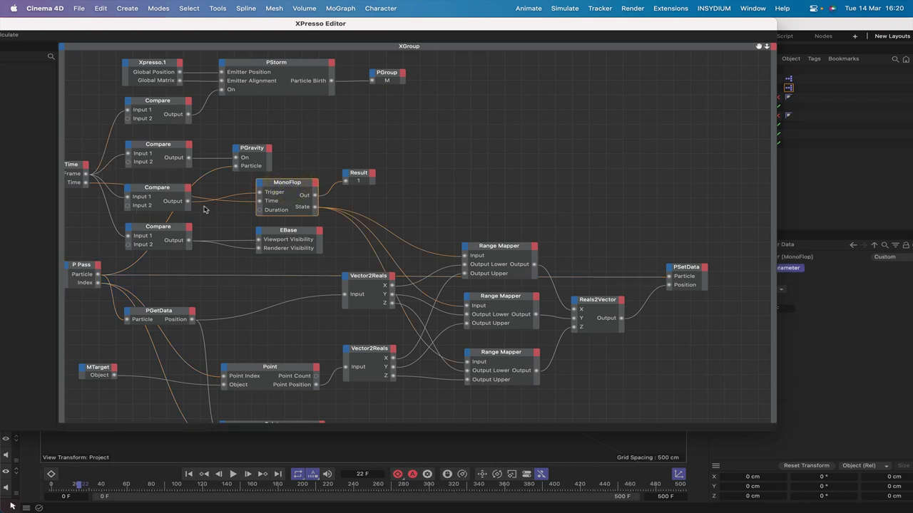
pyautogui.click(159, 197)
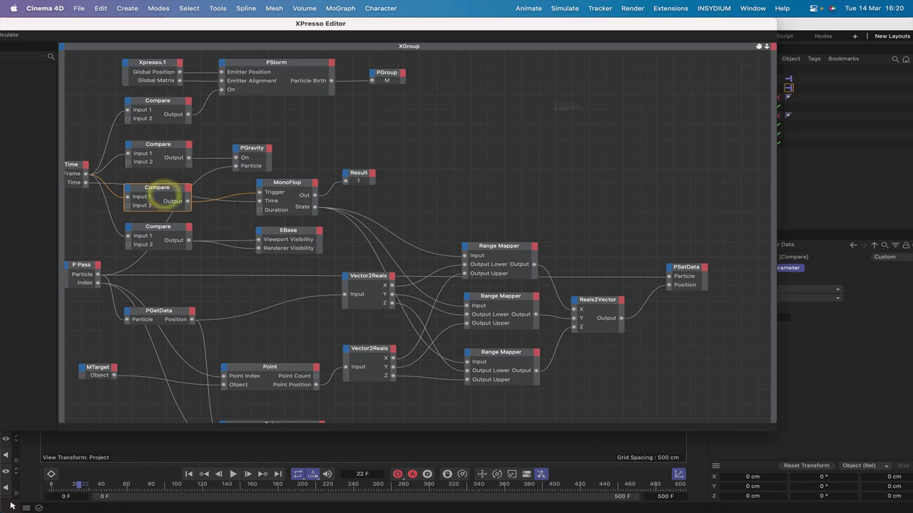
pyautogui.moveTo(702, 23); pyautogui.dragTo(583, 15)
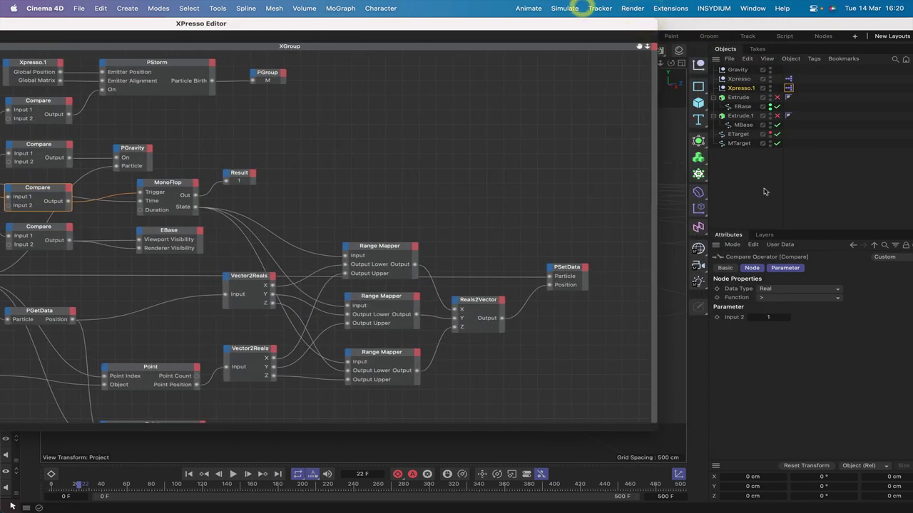
pyautogui.click(771, 315)
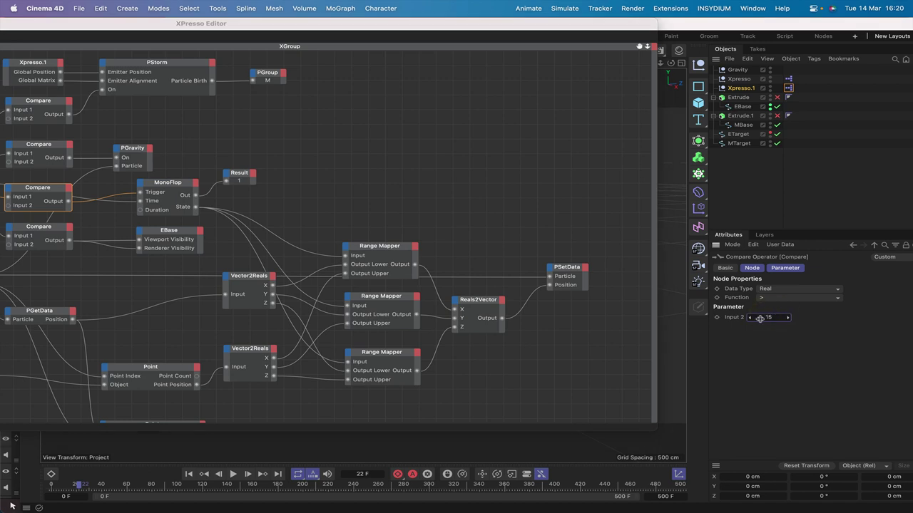
# Change the gravity Compare's Input 2 from 30 to 60 and start setting the emission Compare's to 15
pyautogui.moveTo(481, 24); pyautogui.dragTo(514, 2)
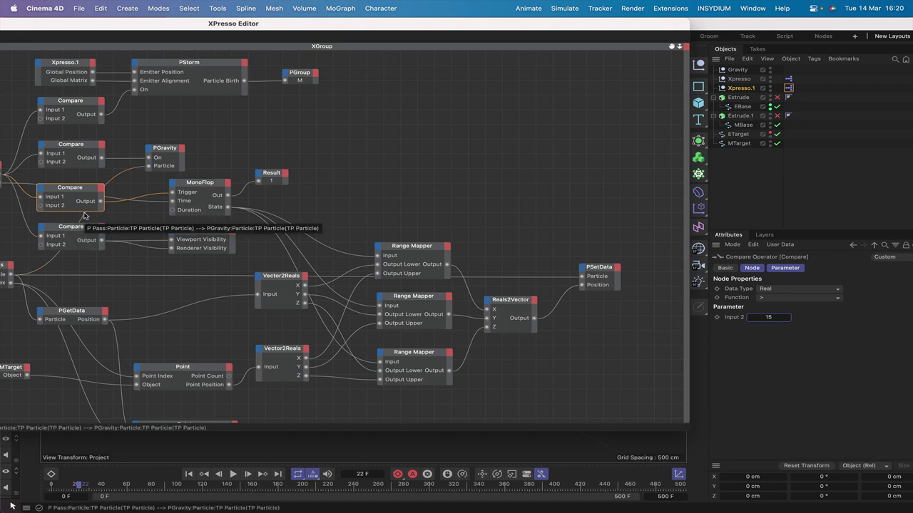
pyautogui.click(59, 146)
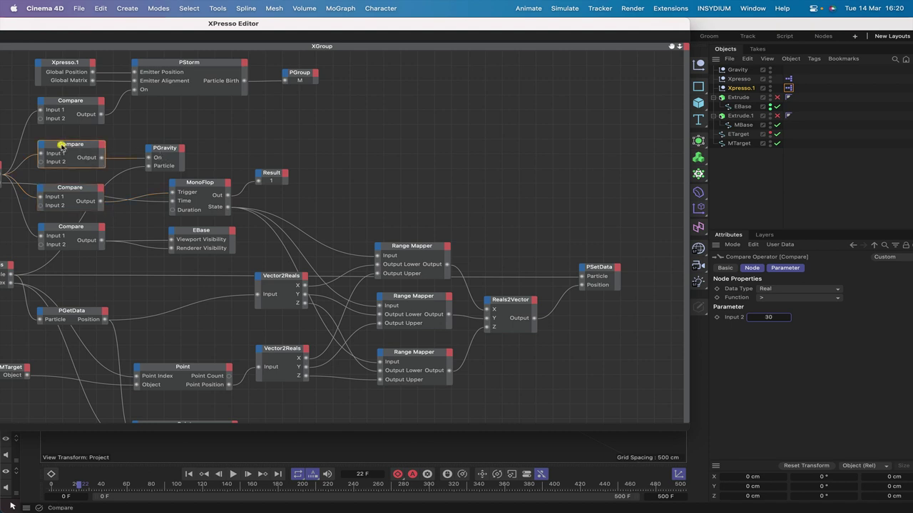
pyautogui.doubleClick(768, 317)
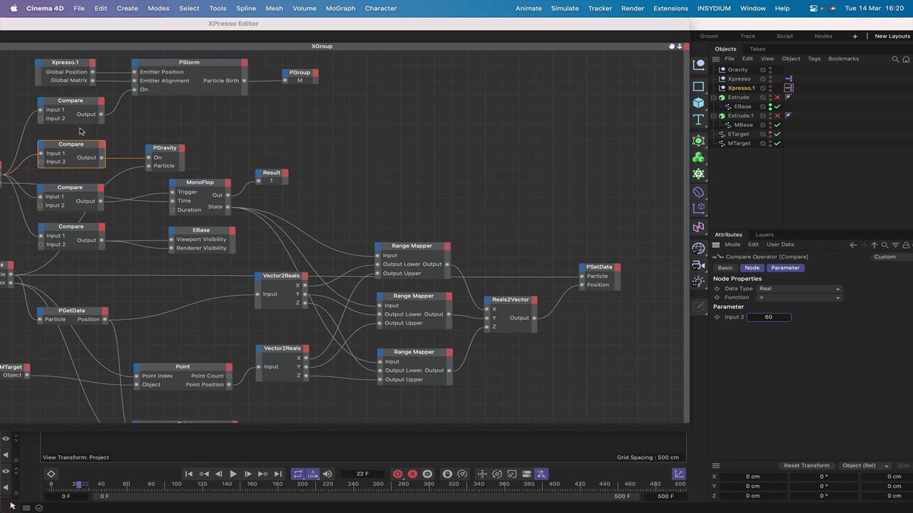
pyautogui.click(81, 102)
pyautogui.click(769, 317)
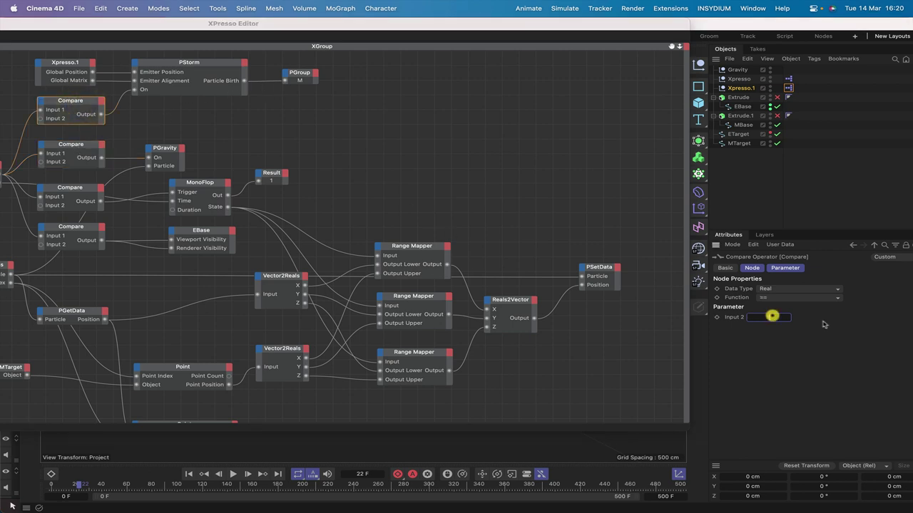
pyautogui.write('15')
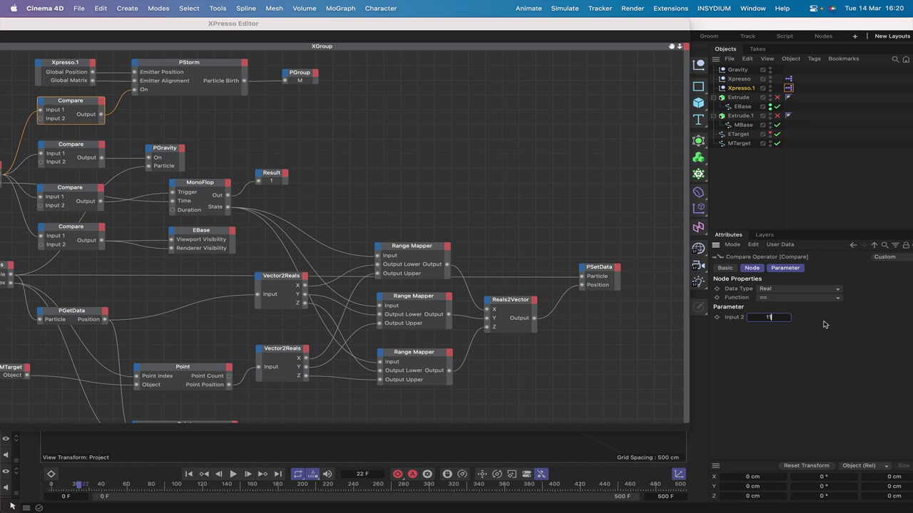
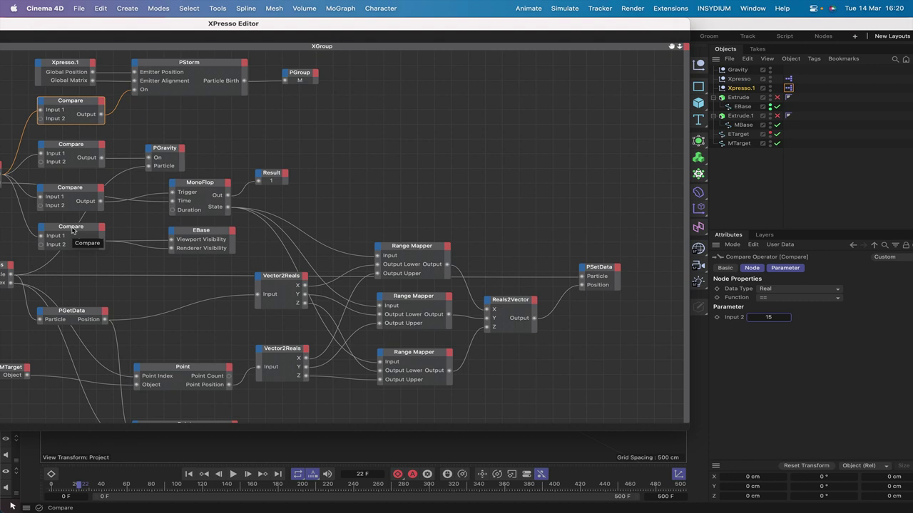
# Set the lower Compare node's Function to '<' and its Input 2 to 15
pyautogui.click(72, 230)
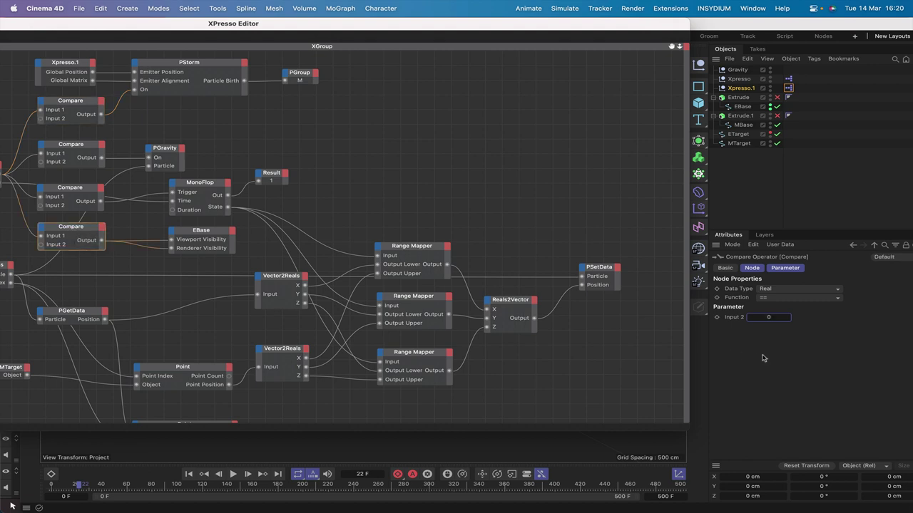
pyautogui.click(774, 317)
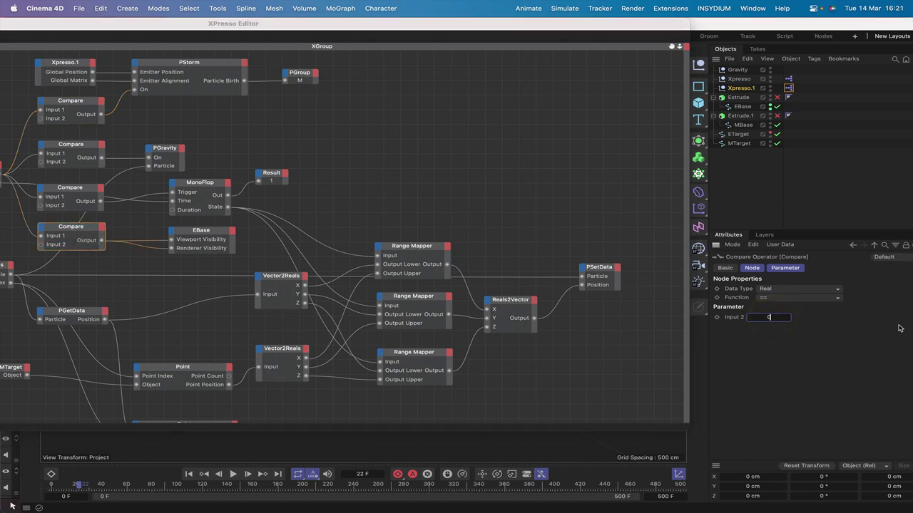
pyautogui.click(783, 298)
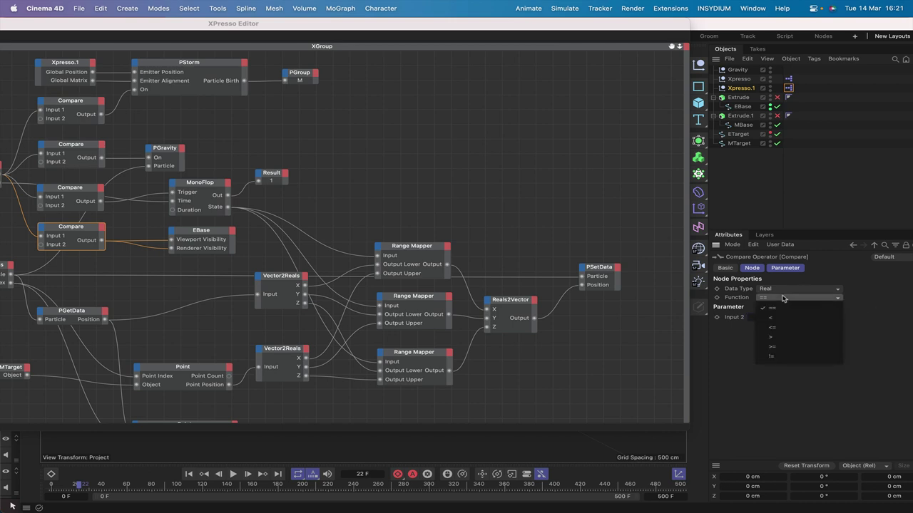
pyautogui.click(776, 314)
pyautogui.write('15')
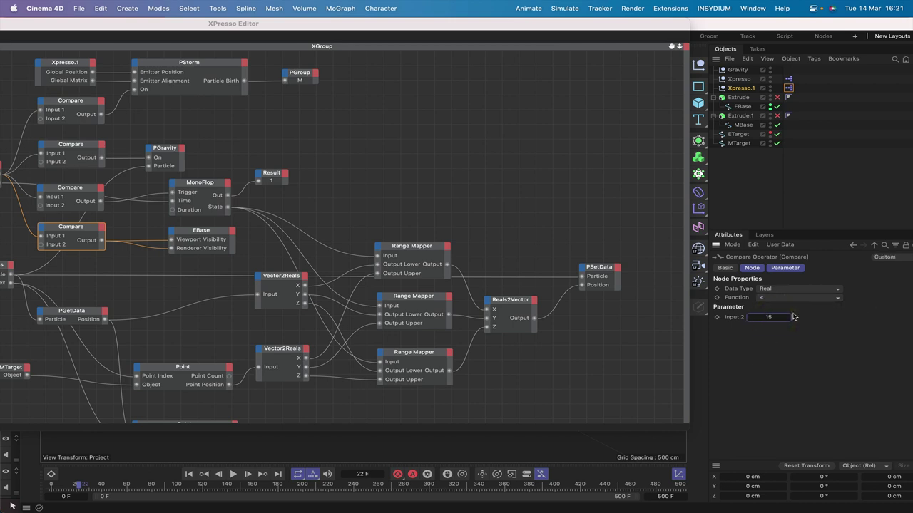
pyautogui.click(565, 19)
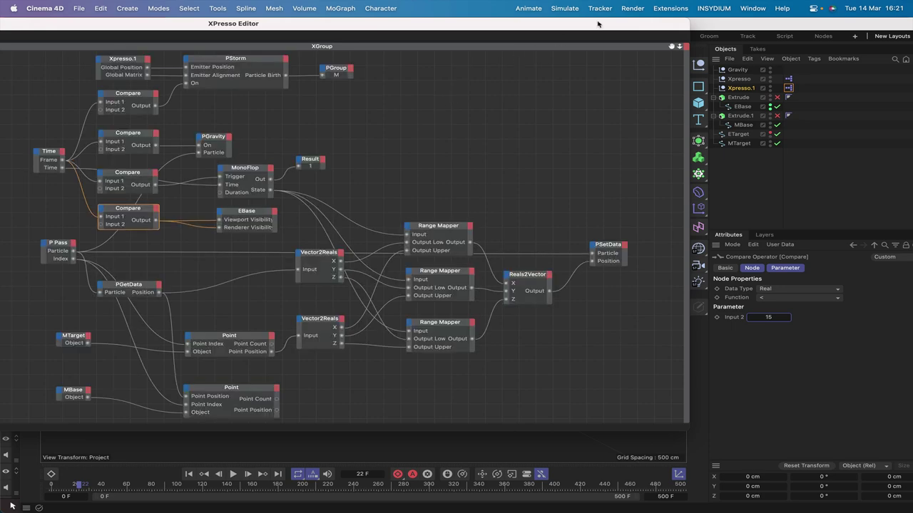
# Rewind to frame 0 and hide the MTarget spline in the viewport
pyautogui.moveTo(598, 24); pyautogui.dragTo(0, 24)
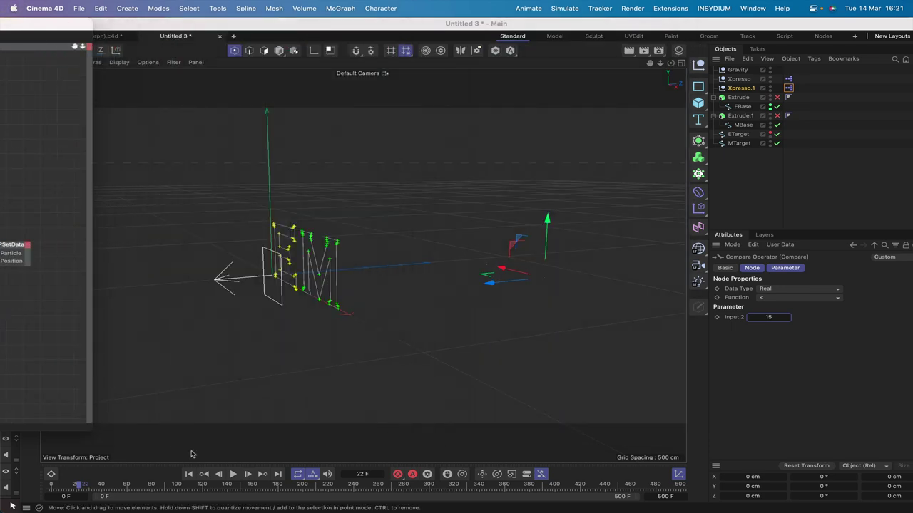
pyautogui.click(188, 473)
pyautogui.click(188, 474)
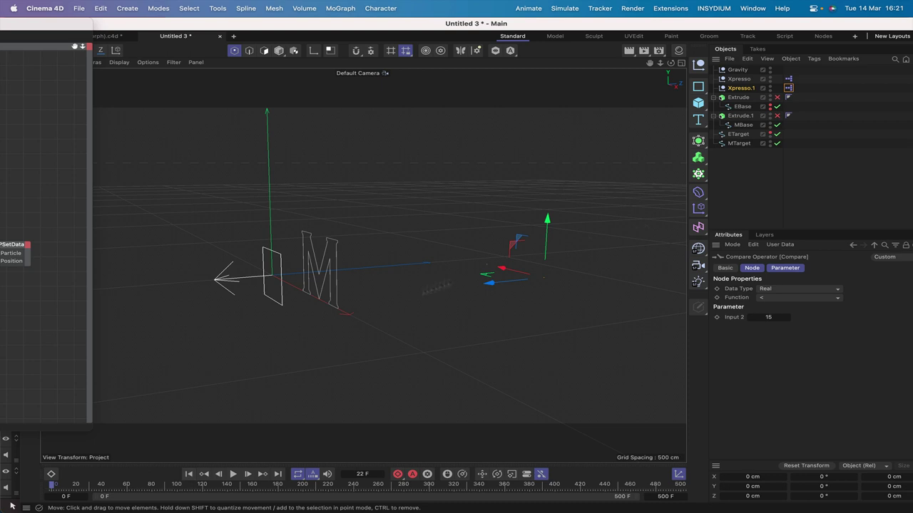
pyautogui.click(770, 142)
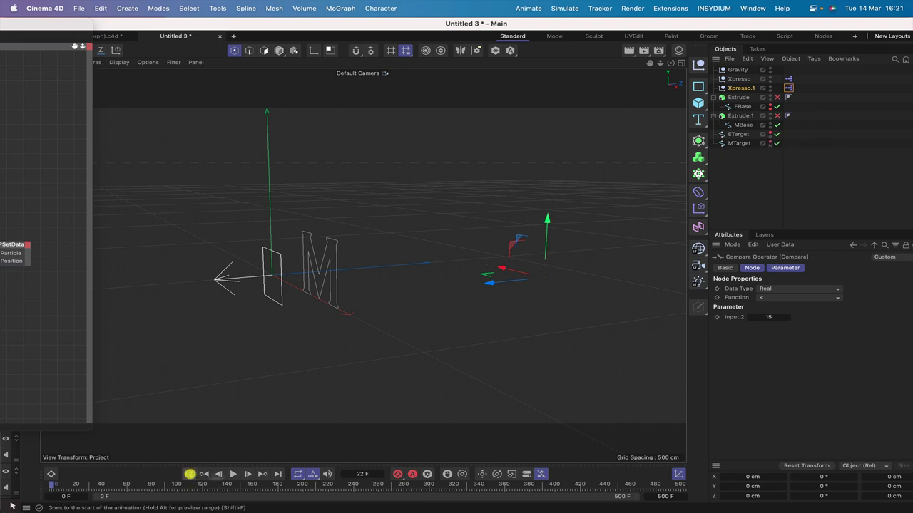
# Play the particles forming the E and M letters, stopping at frame 32
pyautogui.click(233, 475)
pyautogui.click(233, 474)
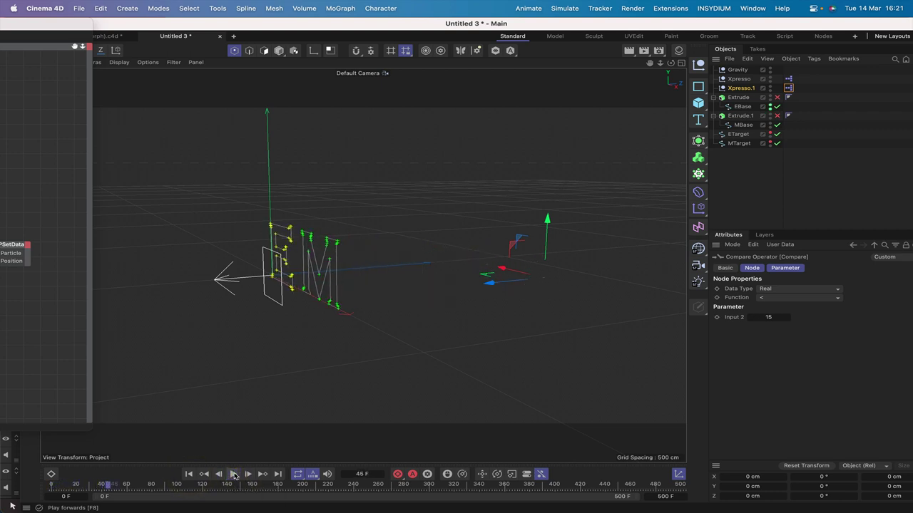
pyautogui.click(189, 474)
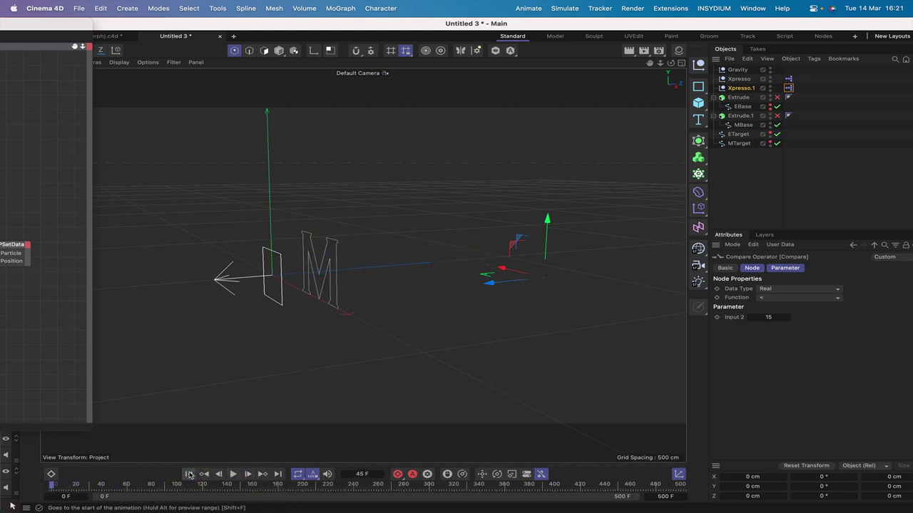
pyautogui.click(233, 475)
pyautogui.click(233, 474)
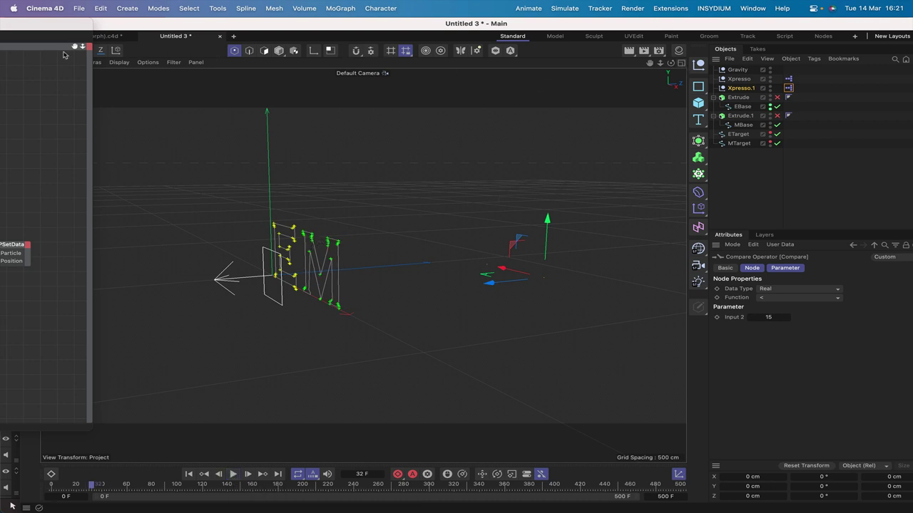
pyautogui.doubleClick(61, 26)
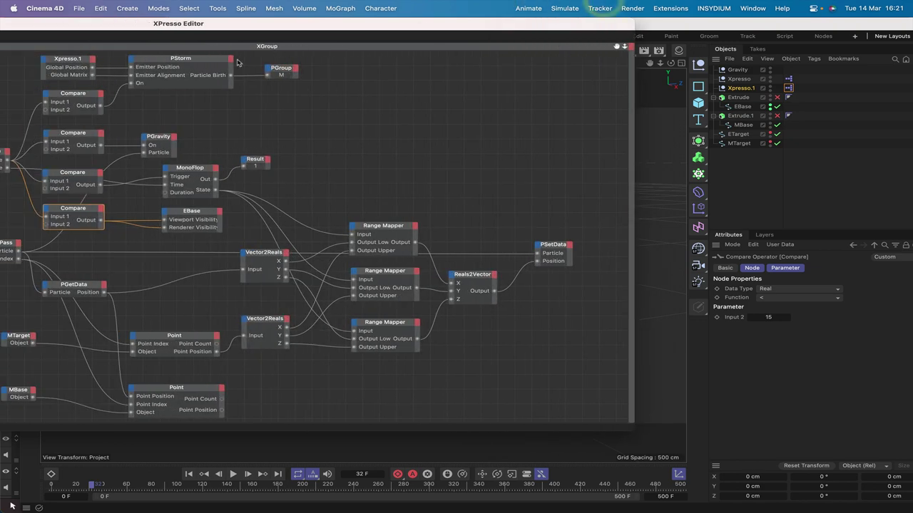
# Set the PStorm emitter's Shot count to 40
pyautogui.click(205, 63)
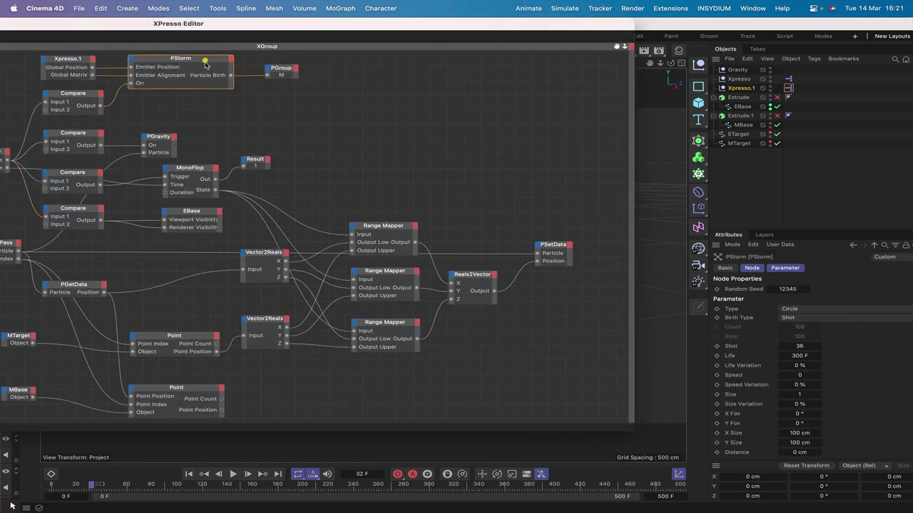
pyautogui.click(802, 346)
pyautogui.write('40')
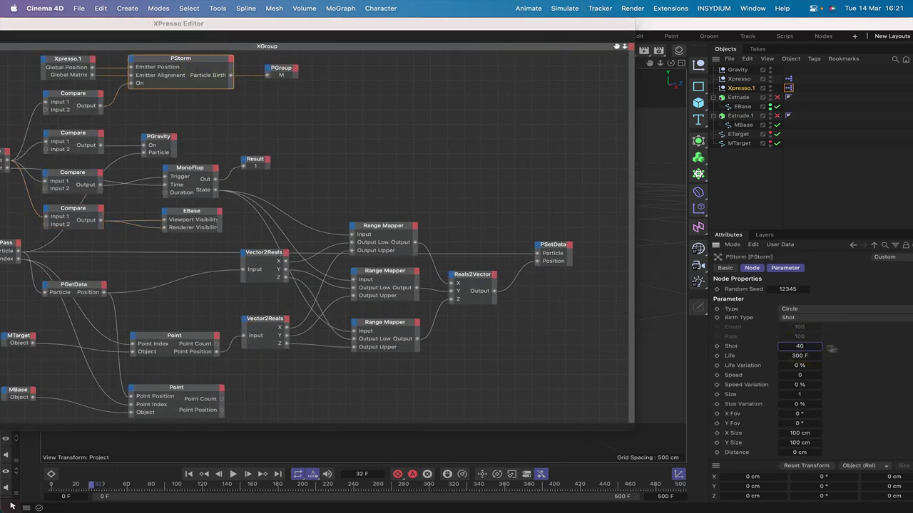
pyautogui.click(512, 101)
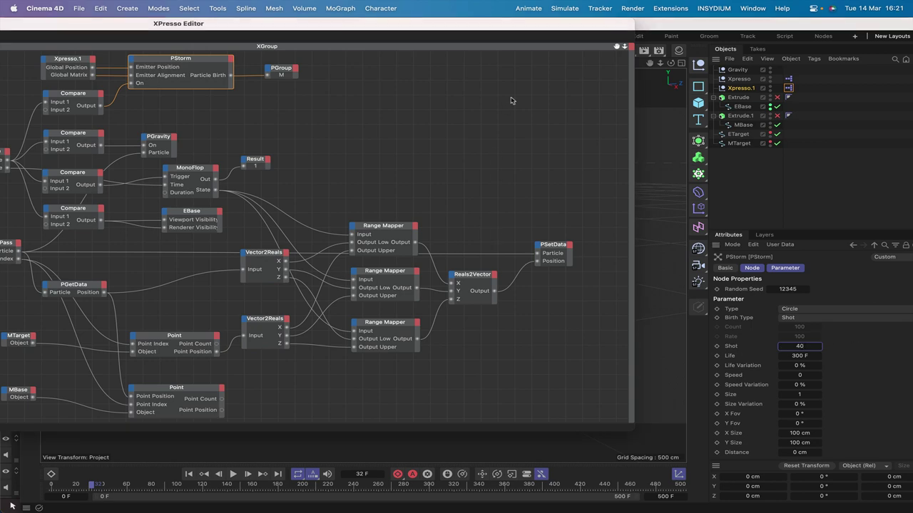
# Replay the animation from the start to preview the 40-particle morph
pyautogui.moveTo(563, 31); pyautogui.dragTo(107, 32)
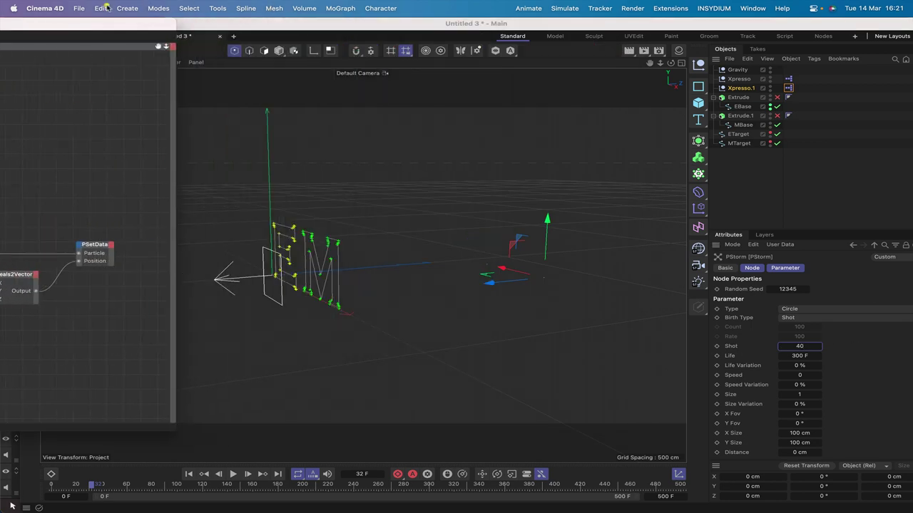
pyautogui.click(189, 474)
pyautogui.click(233, 474)
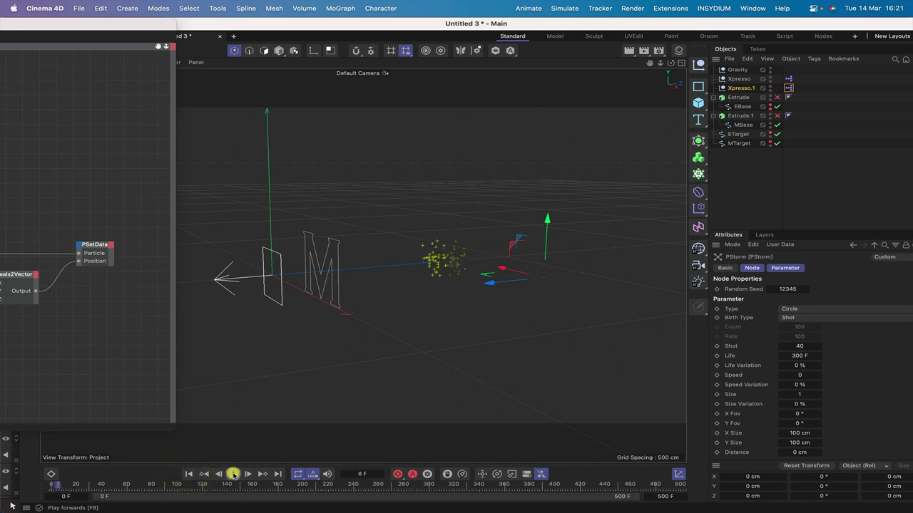
pyautogui.click(233, 475)
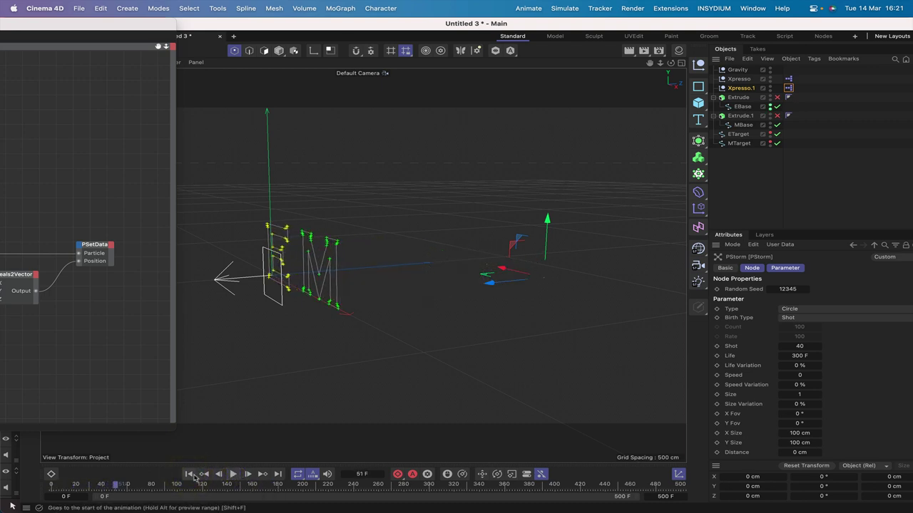
pyautogui.click(188, 475)
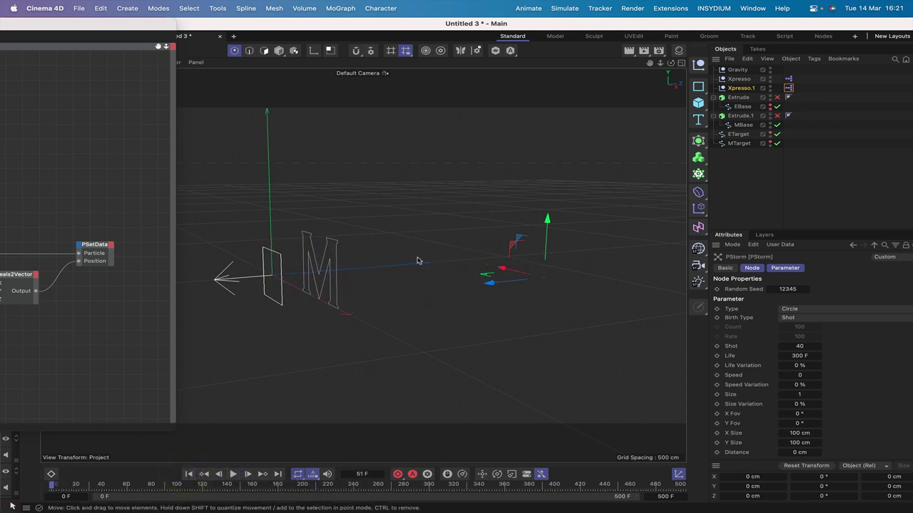
pyautogui.moveTo(148, 25); pyautogui.dragTo(620, 9)
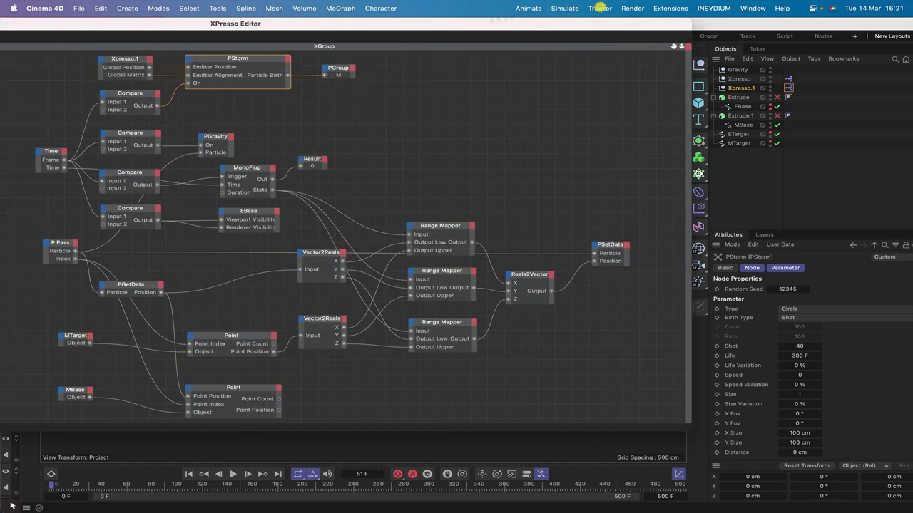
# Trial the Compare node as '=' with Input 2 at 0, playing to frame 30
pyautogui.click(140, 215)
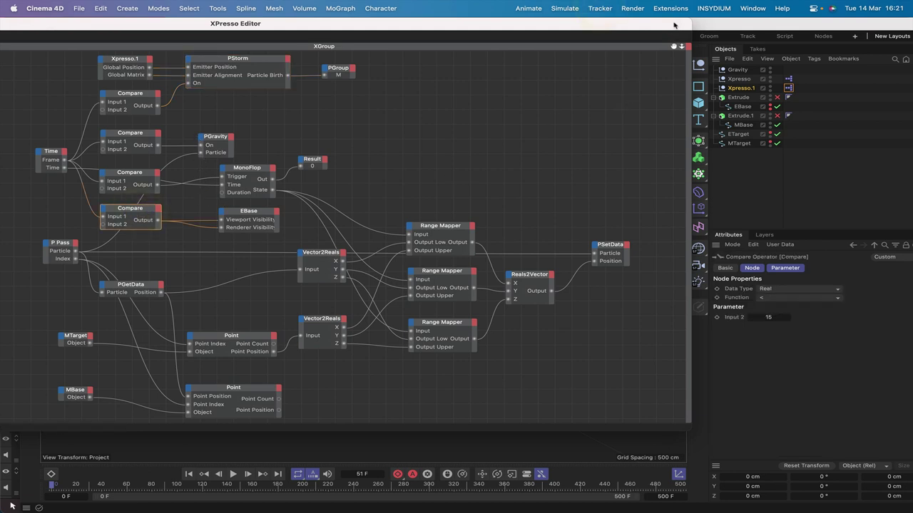
pyautogui.moveTo(674, 27); pyautogui.dragTo(233, 27)
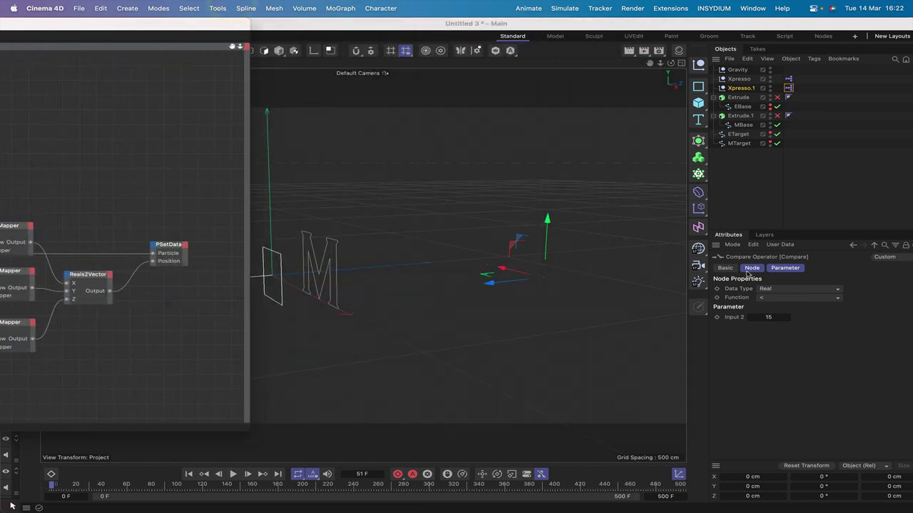
pyautogui.click(786, 302)
pyautogui.click(787, 298)
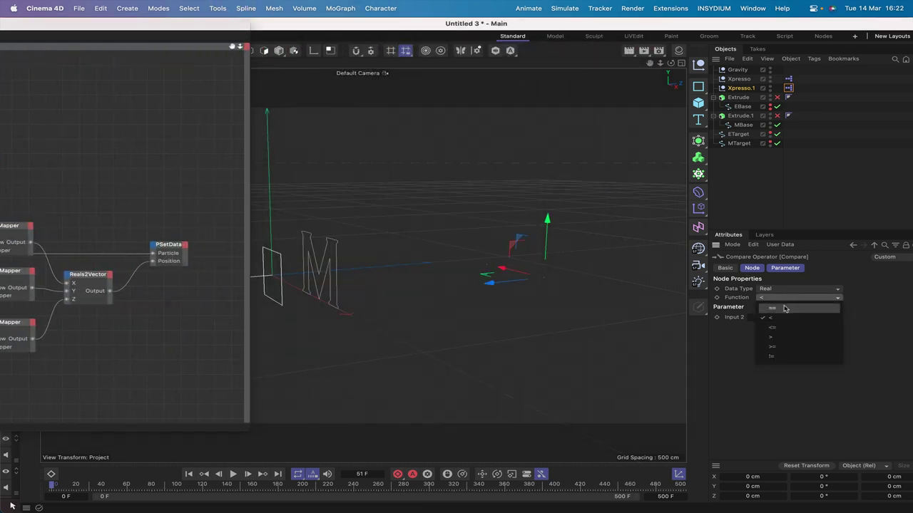
pyautogui.click(784, 308)
pyautogui.click(770, 317)
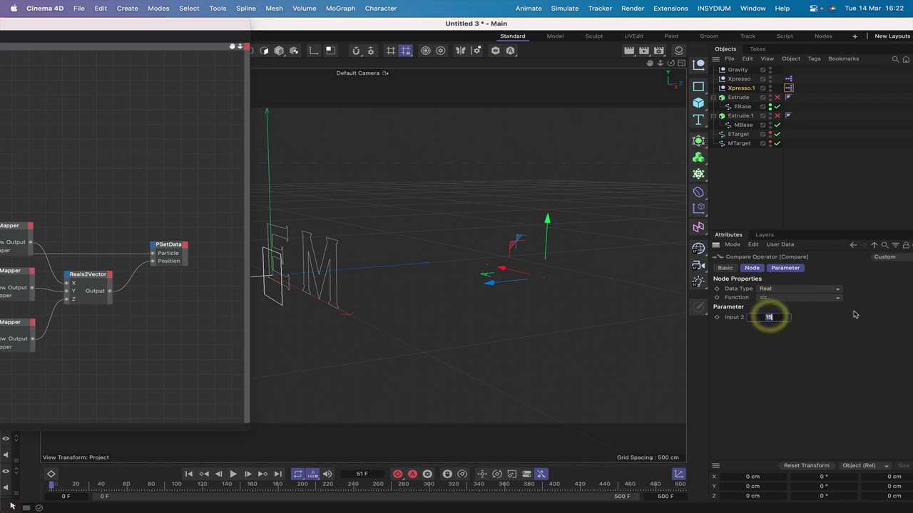
pyautogui.press('Return')
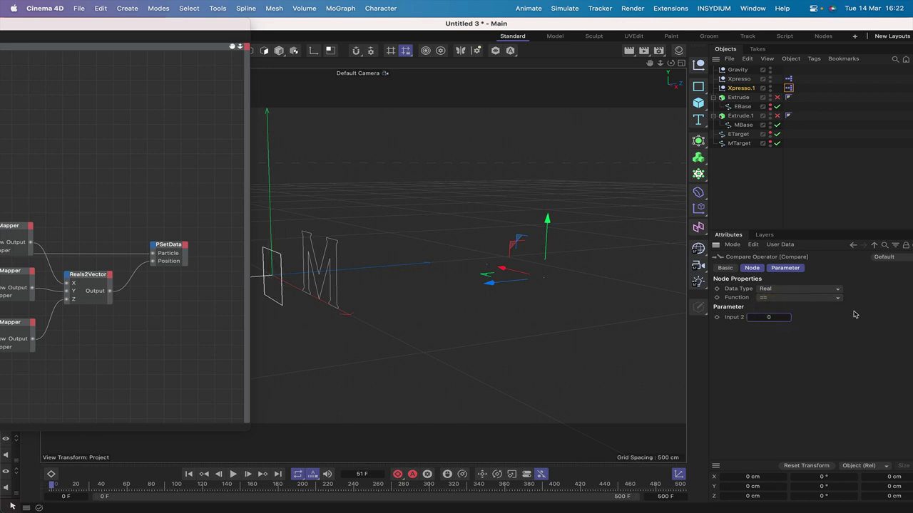
pyautogui.click(190, 475)
pyautogui.click(233, 474)
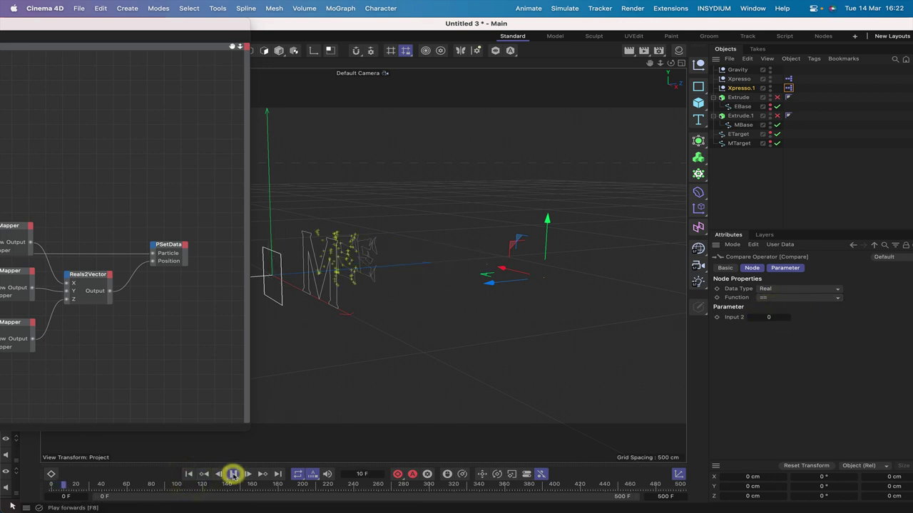
pyautogui.click(233, 474)
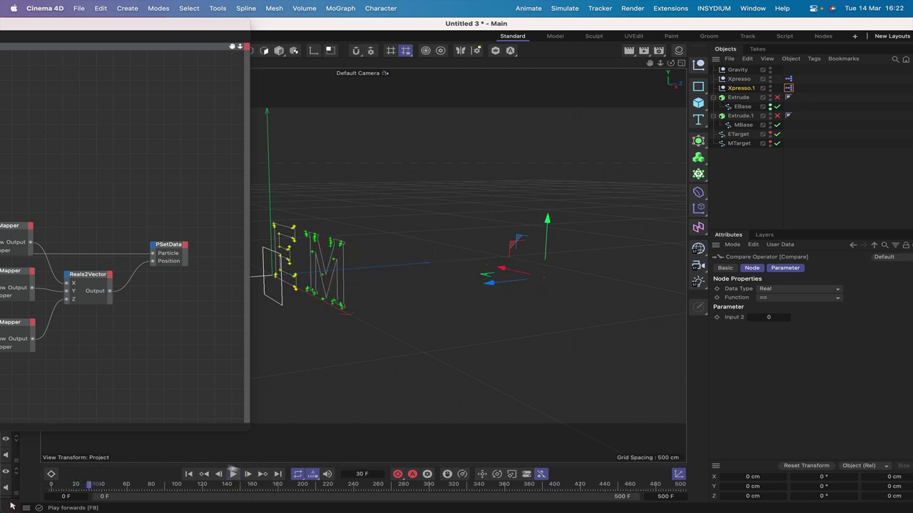
# Switch the Compare node back to '<' with Input 2 at 15 and maximize the XPresso Editor
pyautogui.click(188, 474)
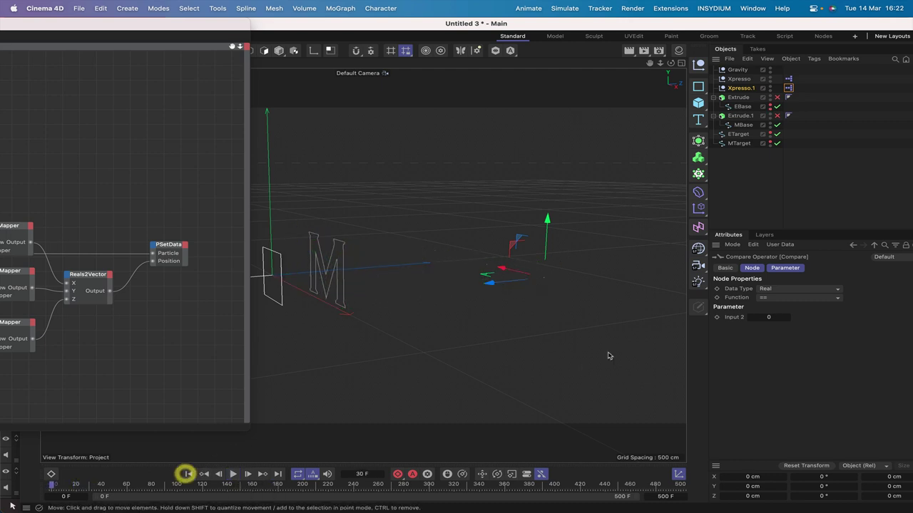
pyautogui.click(779, 298)
pyautogui.click(771, 317)
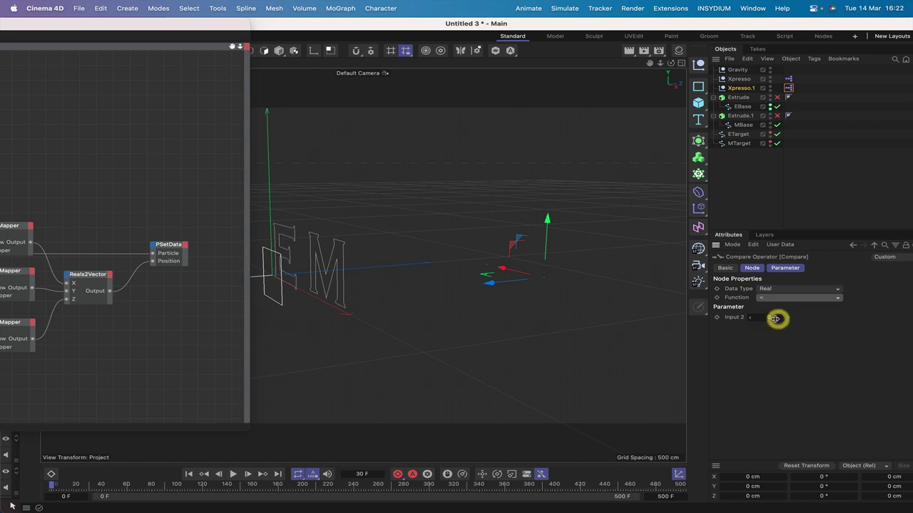
pyautogui.click(773, 317)
pyautogui.write('1')
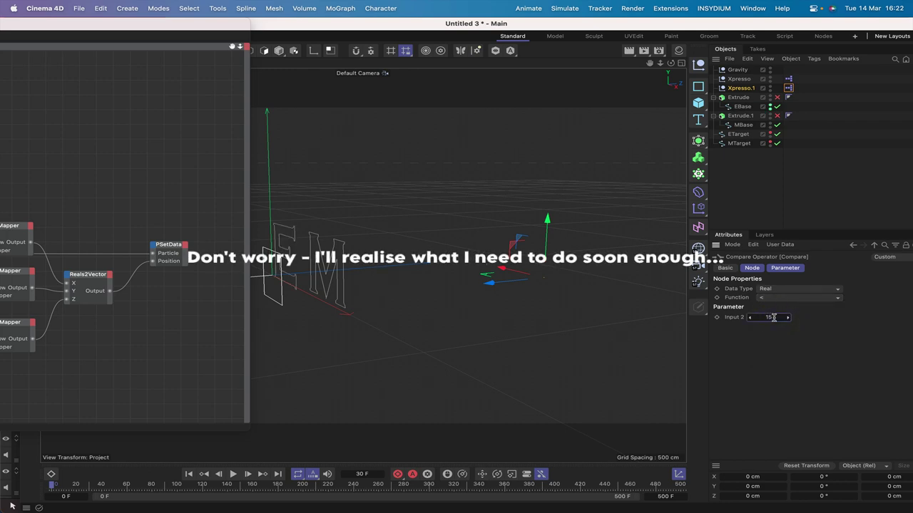
pyautogui.write('5')
pyautogui.press('Return')
pyautogui.click(217, 25)
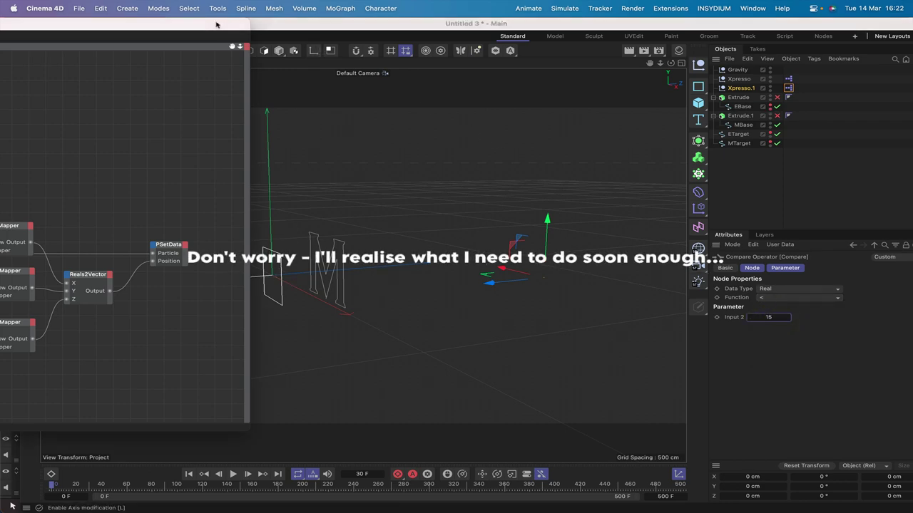
pyautogui.doubleClick(217, 25)
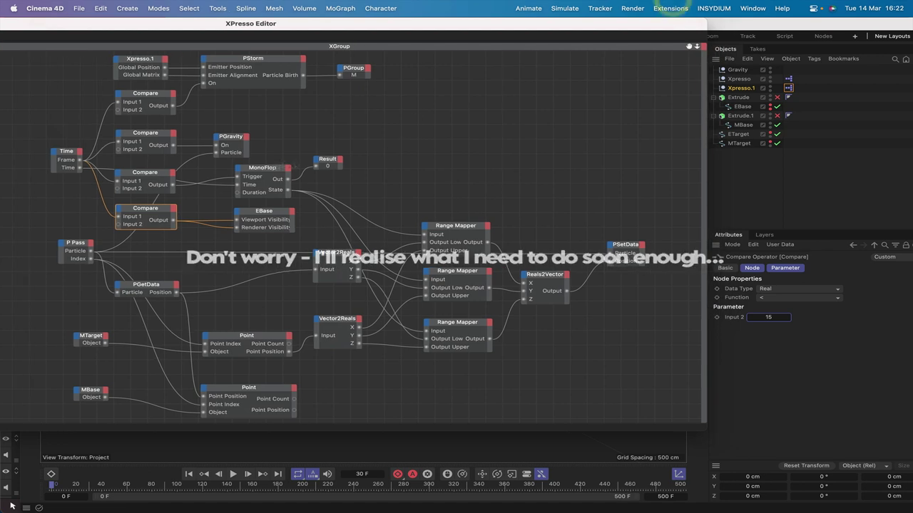
# Point the EBase visibility node at MBase instead
pyautogui.click(260, 214)
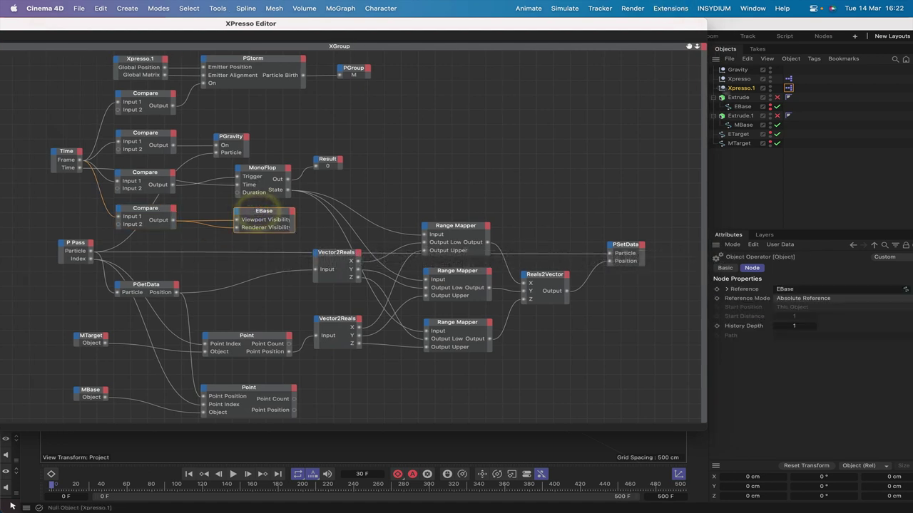
pyautogui.moveTo(738, 144); pyautogui.dragTo(718, 147)
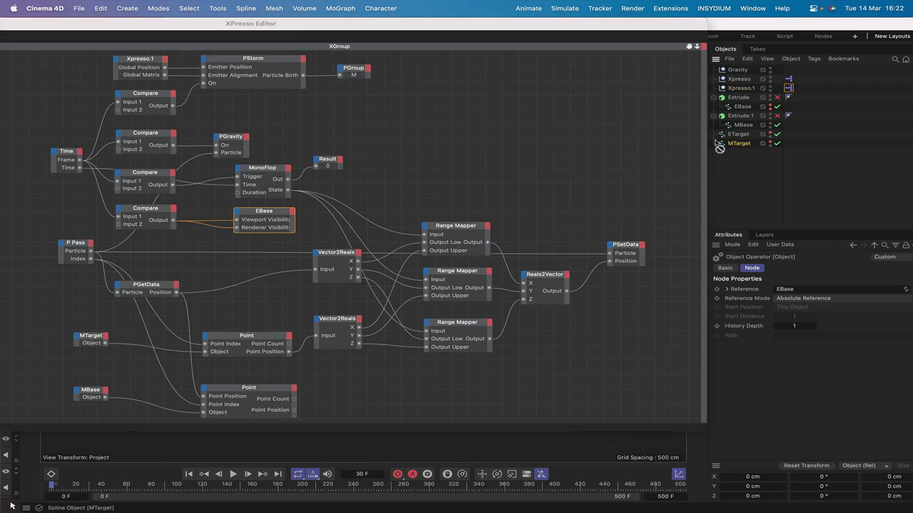
pyautogui.click(737, 135)
pyautogui.moveTo(243, 229); pyautogui.dragTo(245, 221)
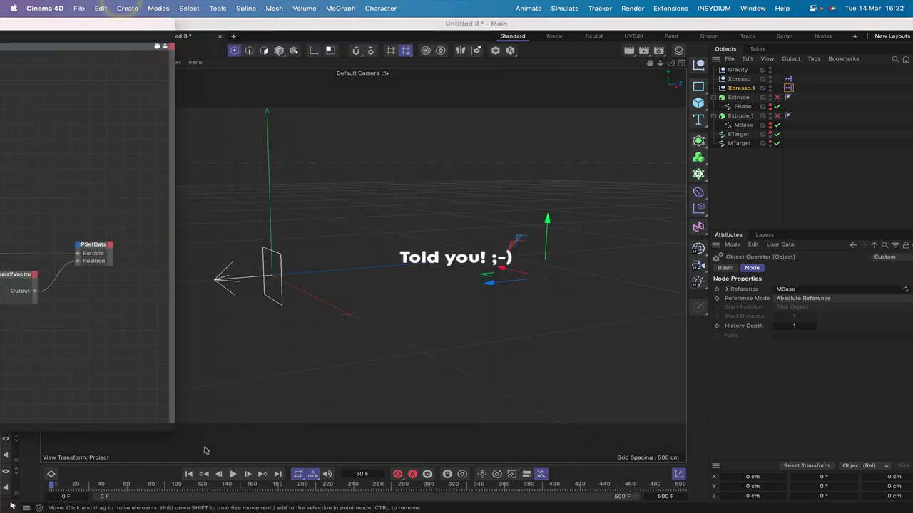
# Play the particle letter animation twice from the start to check it
pyautogui.click(189, 474)
pyautogui.click(235, 474)
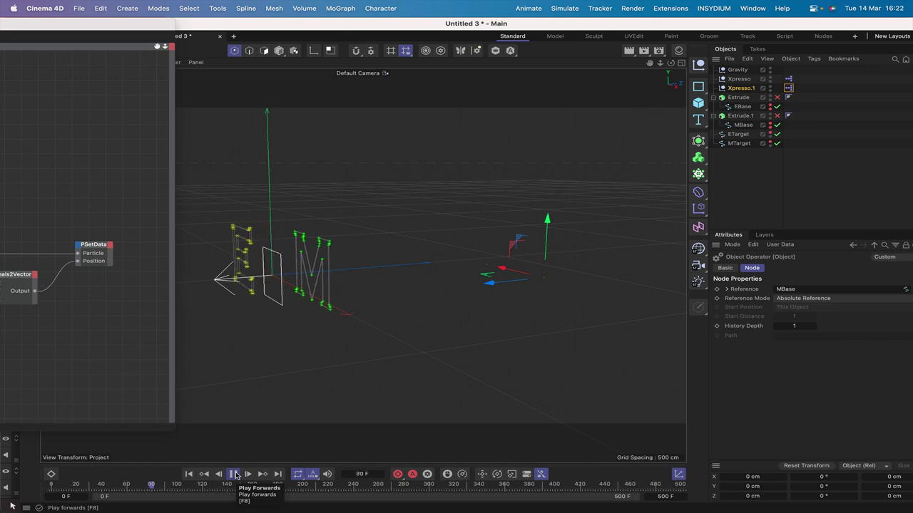
pyautogui.click(234, 474)
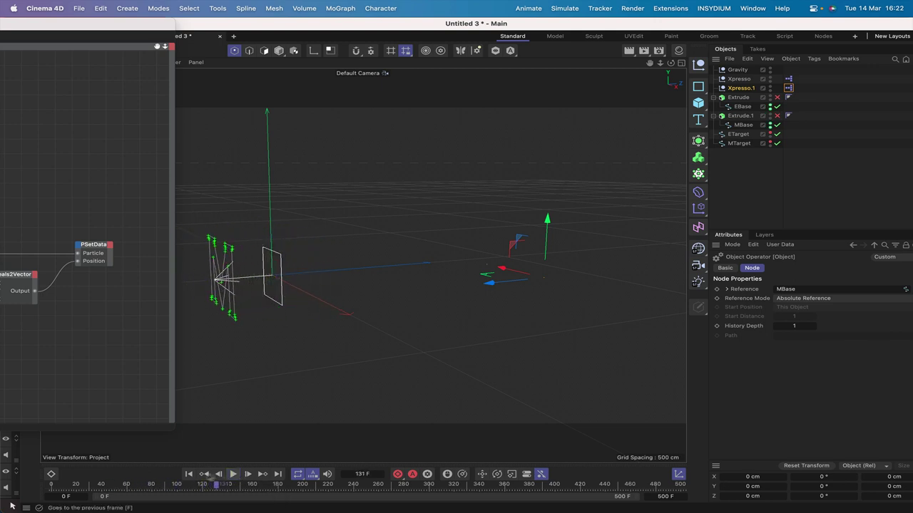
pyautogui.click(189, 474)
pyautogui.click(233, 474)
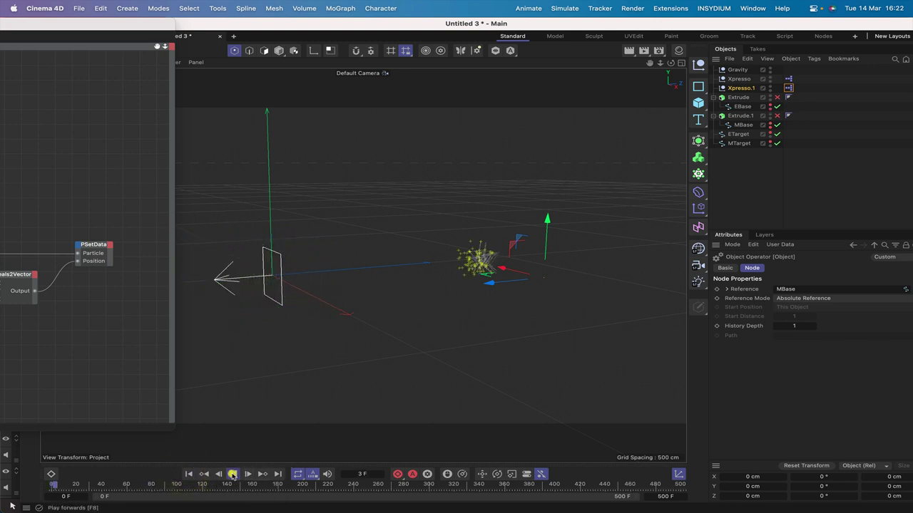
pyautogui.click(233, 474)
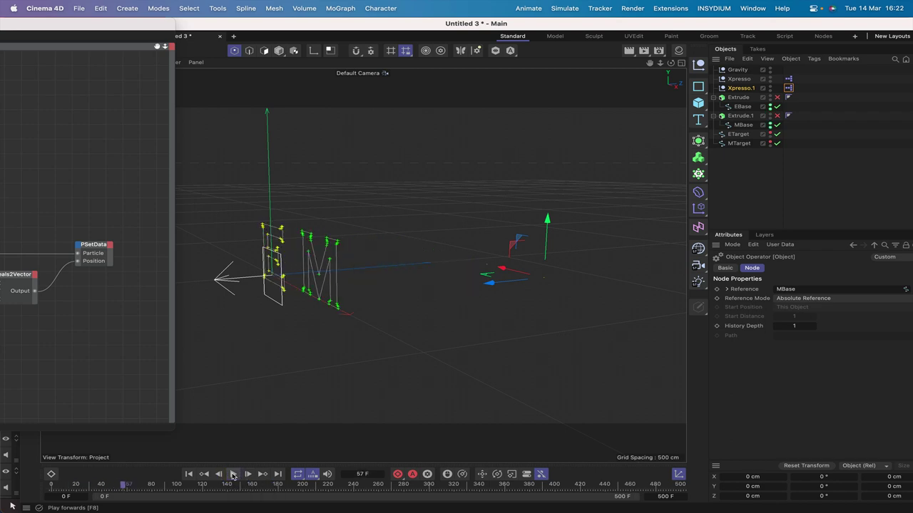
pyautogui.click(188, 474)
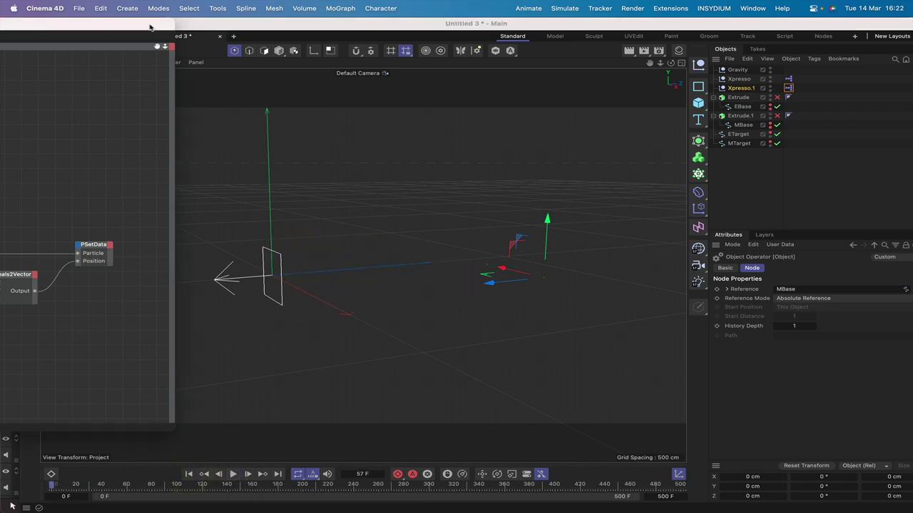
# Close the XPresso Editor window
pyautogui.doubleClick(107, 24)
pyautogui.moveTo(644, 4); pyautogui.dragTo(698, 22)
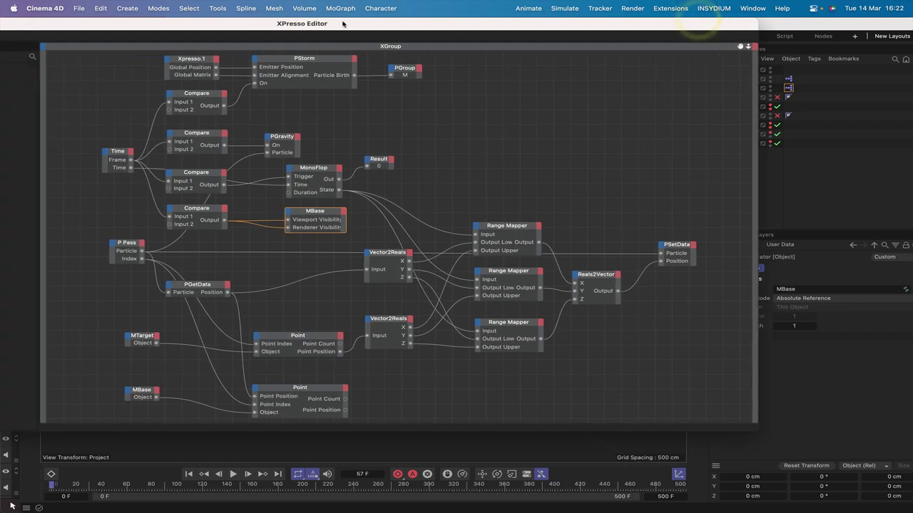
pyautogui.moveTo(307, 23); pyautogui.dragTo(374, 23)
pyautogui.moveTo(76, 24); pyautogui.dragTo(200, 24)
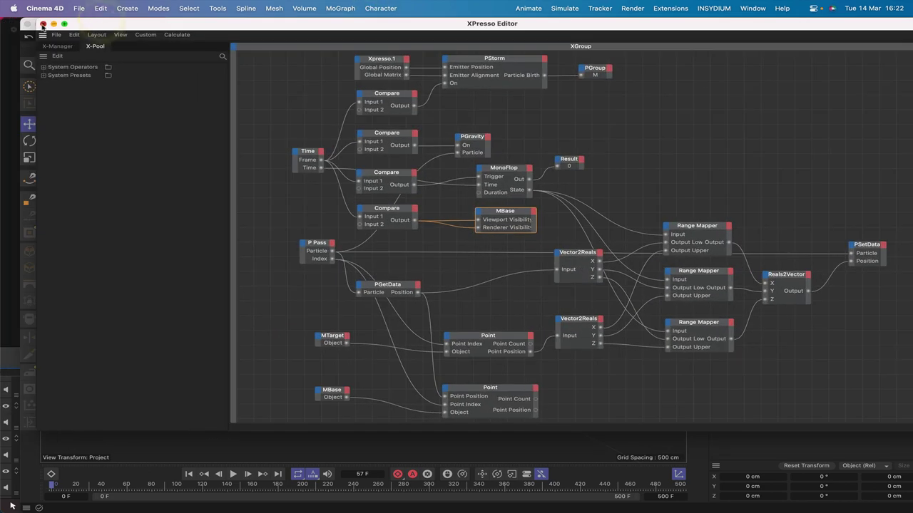
pyautogui.click(44, 24)
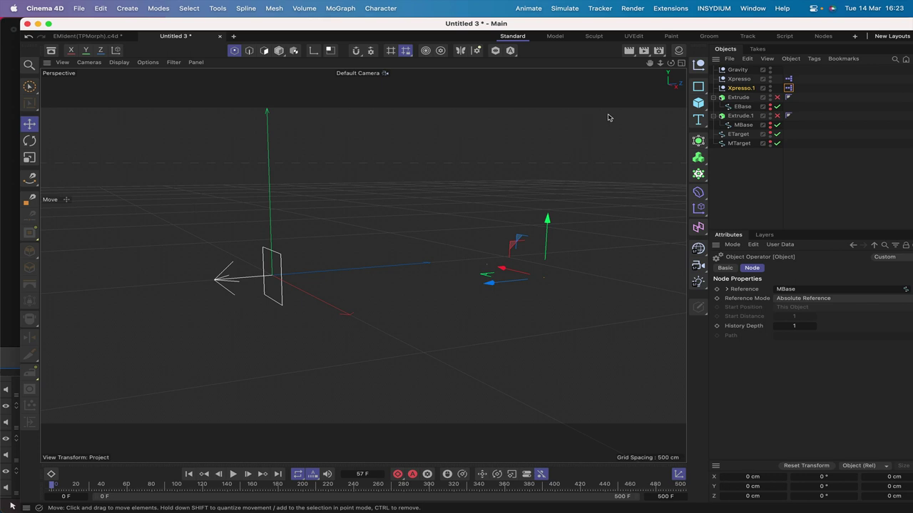
# Add a MoGraph Tracer and Ctrl-drag a duplicate of it
pyautogui.moveTo(670, 63)
pyautogui.mouseDown()
pyautogui.moveTo(650, 54)
pyautogui.moveTo(671, 65)
pyautogui.mouseUp()
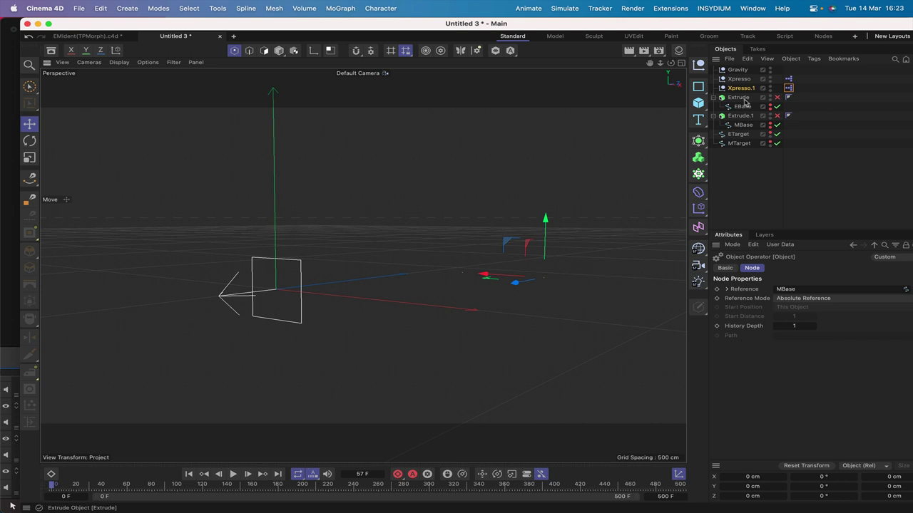
pyautogui.click(698, 157)
pyautogui.click(698, 141)
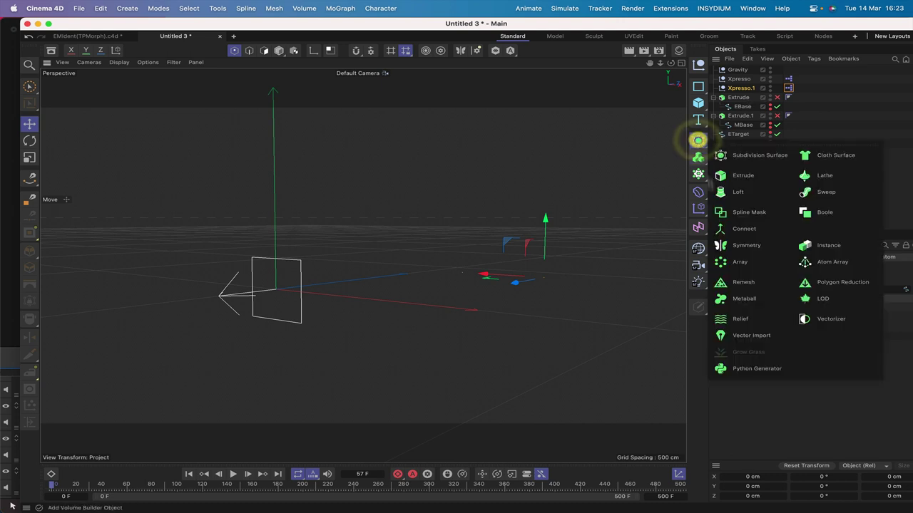
pyautogui.click(698, 172)
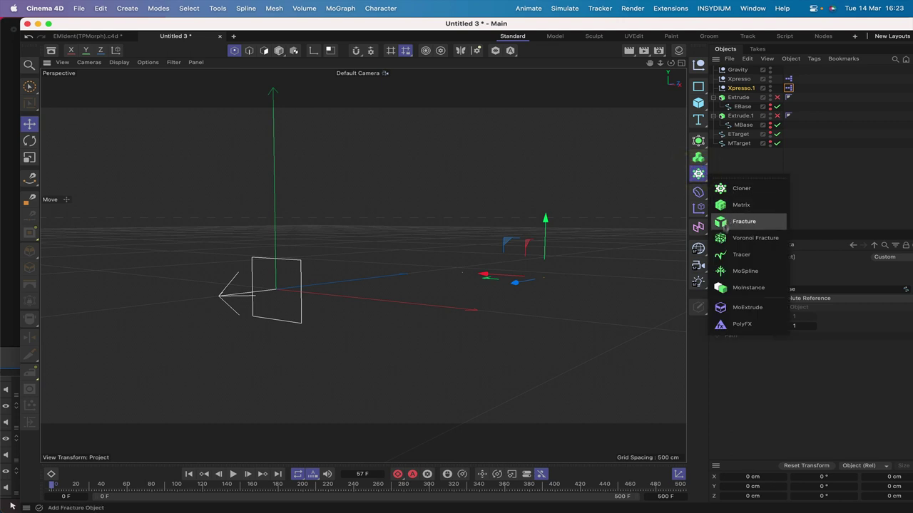
pyautogui.click(720, 256)
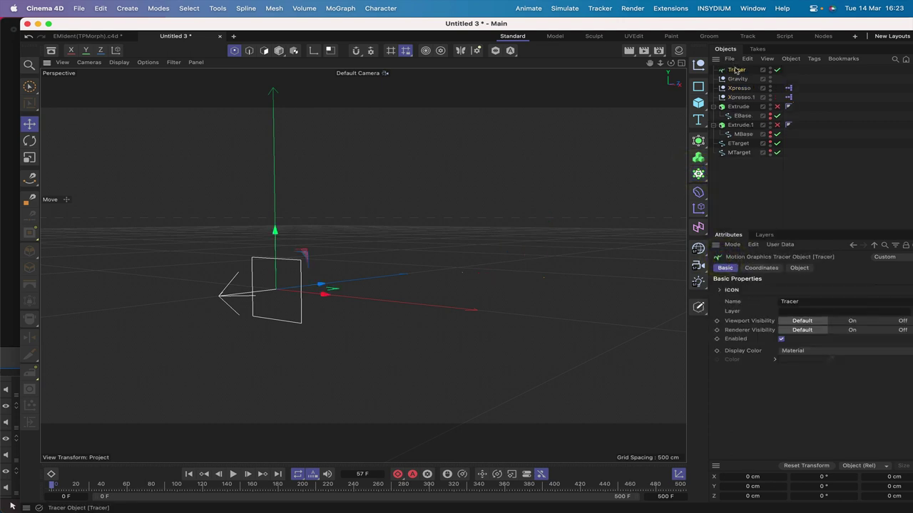
pyautogui.moveTo(736, 69)
pyautogui.mouseDown()
pyautogui.moveTo(740, 91)
pyautogui.moveTo(729, 88)
pyautogui.moveTo(740, 92)
pyautogui.moveTo(731, 98)
pyautogui.moveTo(728, 70)
pyautogui.moveTo(740, 72)
pyautogui.mouseUp()
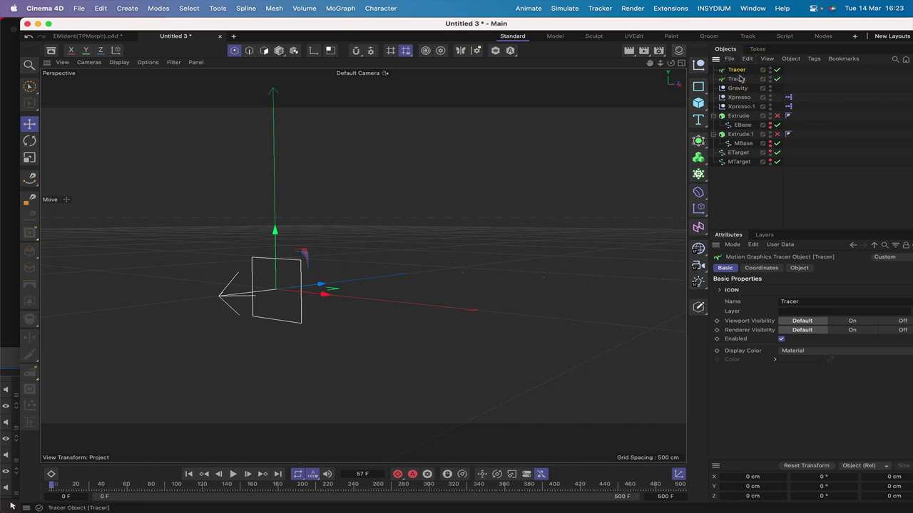
# Remove Xpresso.1 from the top Tracer's Trace Link
pyautogui.click(799, 267)
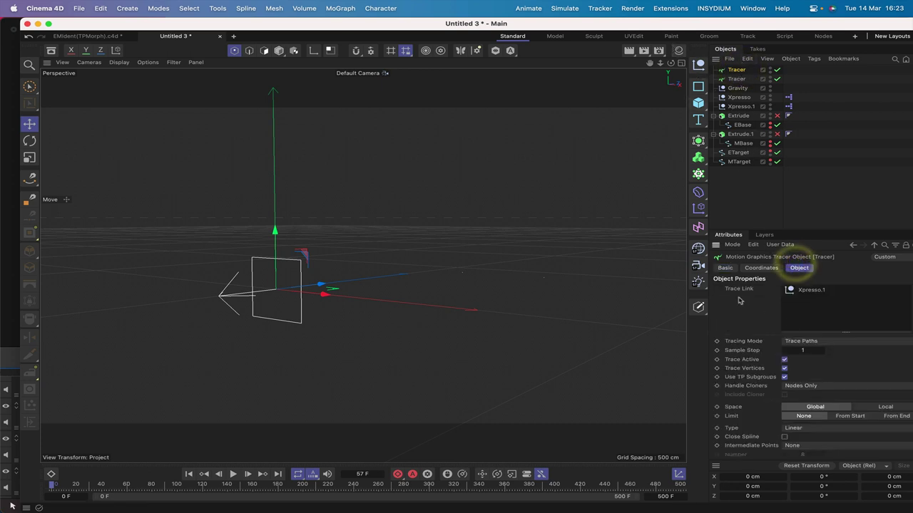
pyautogui.click(810, 290)
pyautogui.press('Delete')
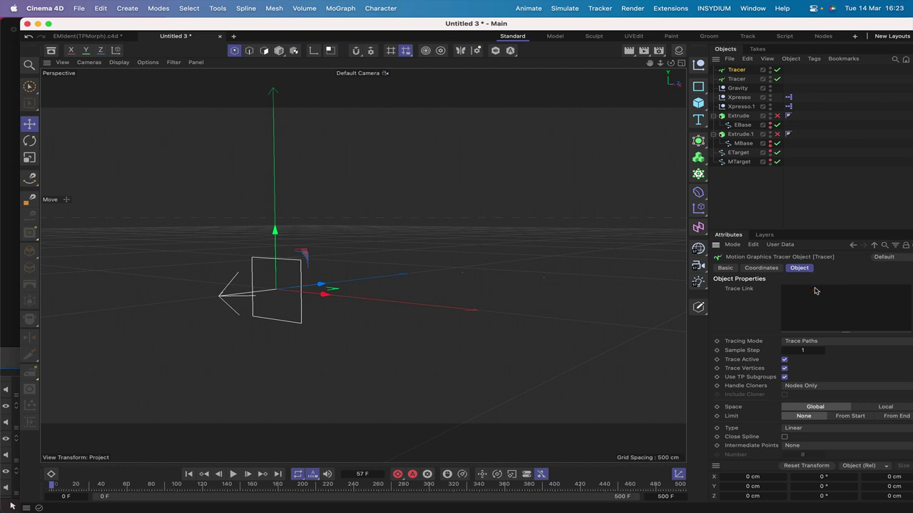
pyautogui.click(737, 79)
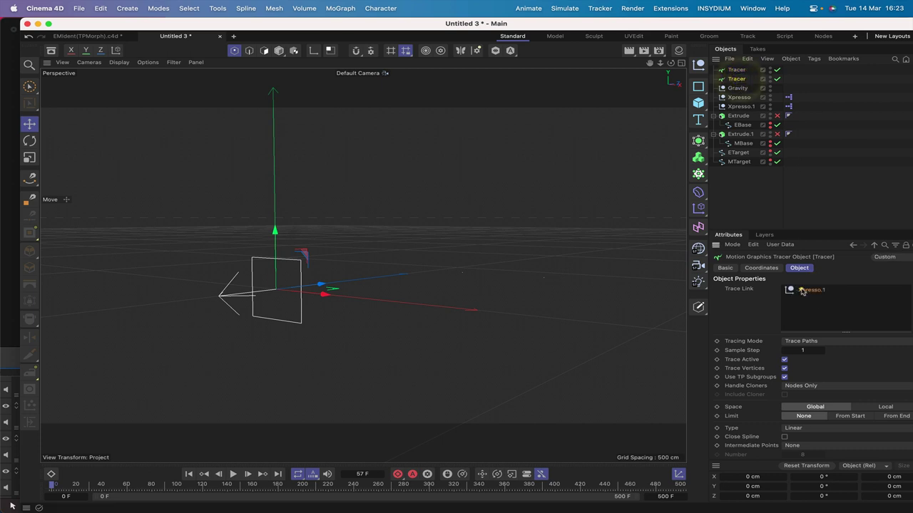
pyautogui.click(737, 70)
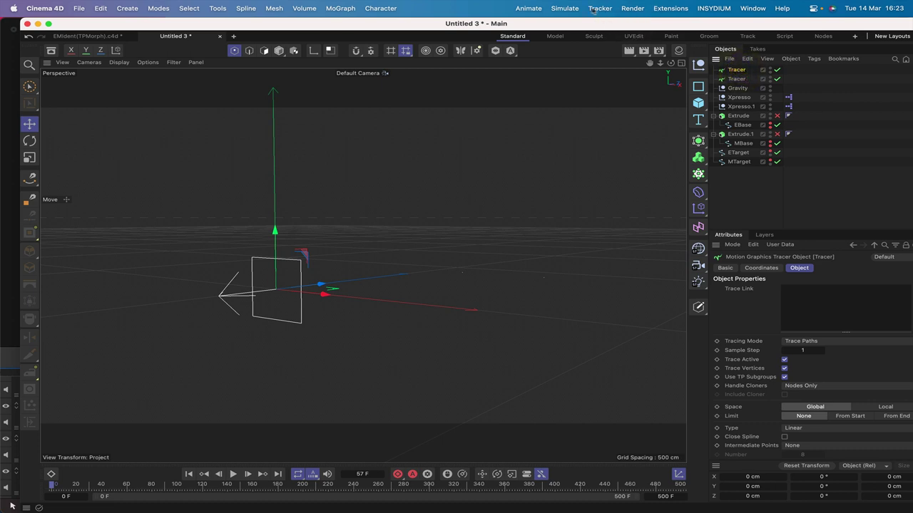
pyautogui.click(564, 9)
# Link the E particle group from Thinking Particles Settings into the Tracer's Trace Link
pyautogui.moveTo(591, 126)
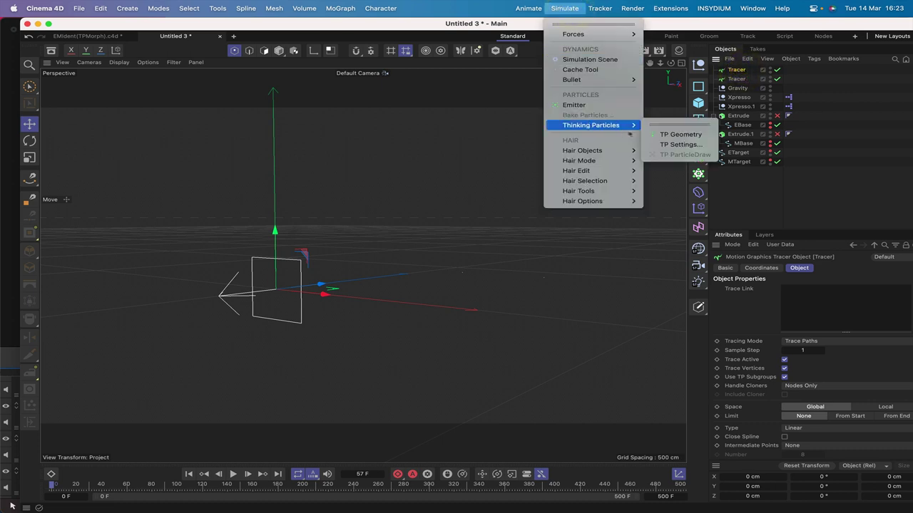
pyautogui.moveTo(633, 125)
pyautogui.click(666, 141)
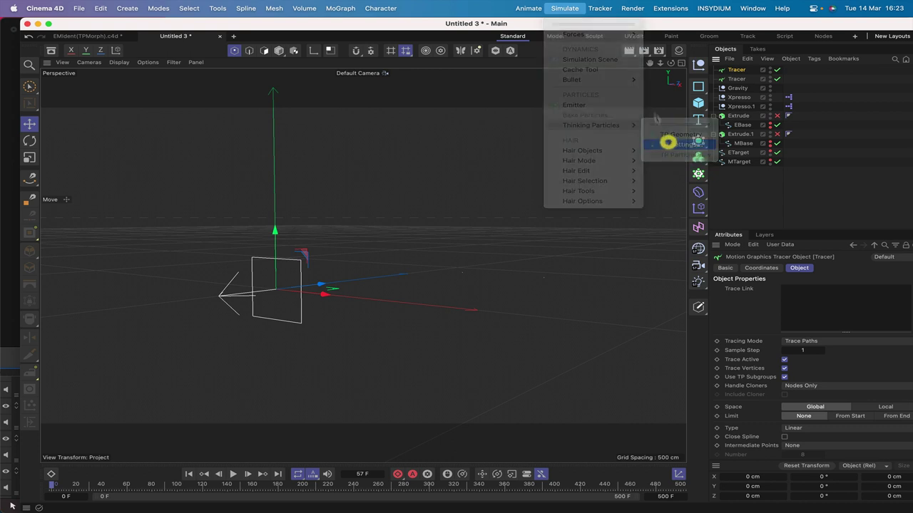
pyautogui.moveTo(725, 138); pyautogui.dragTo(445, 42)
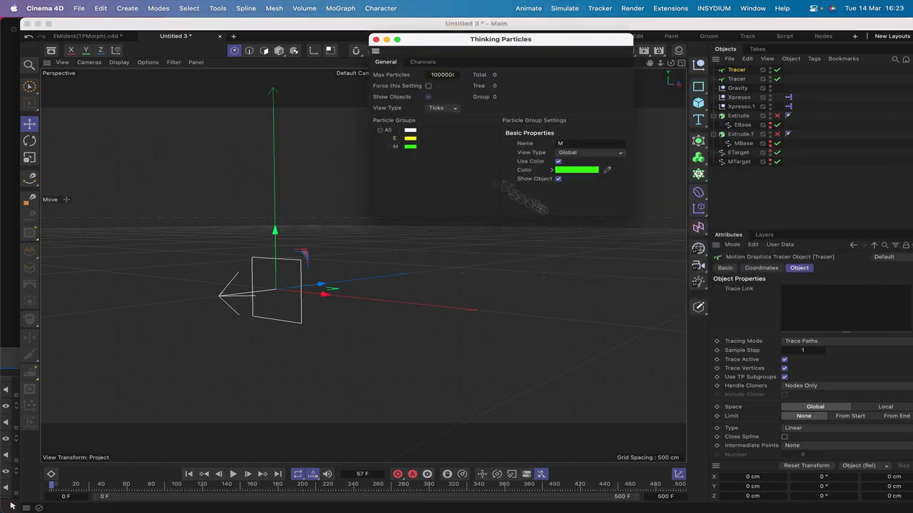
pyautogui.moveTo(803, 291); pyautogui.dragTo(801, 288)
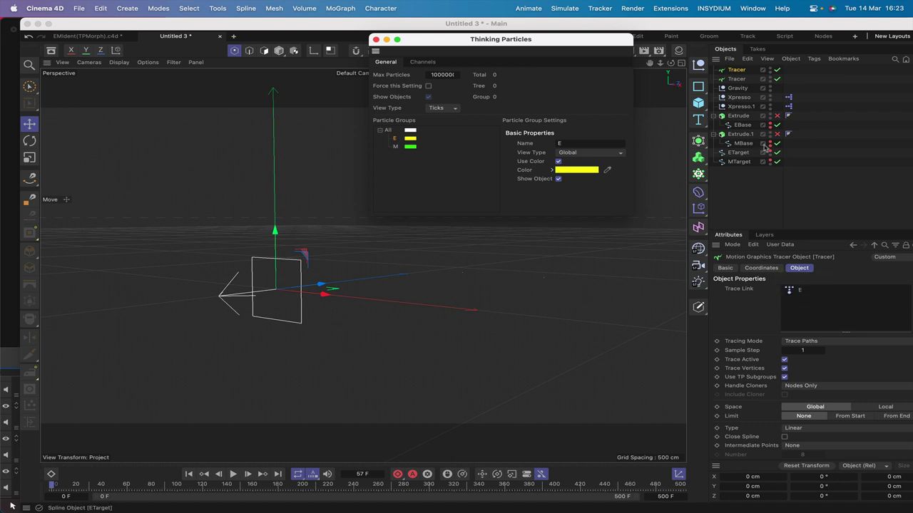
pyautogui.click(736, 84)
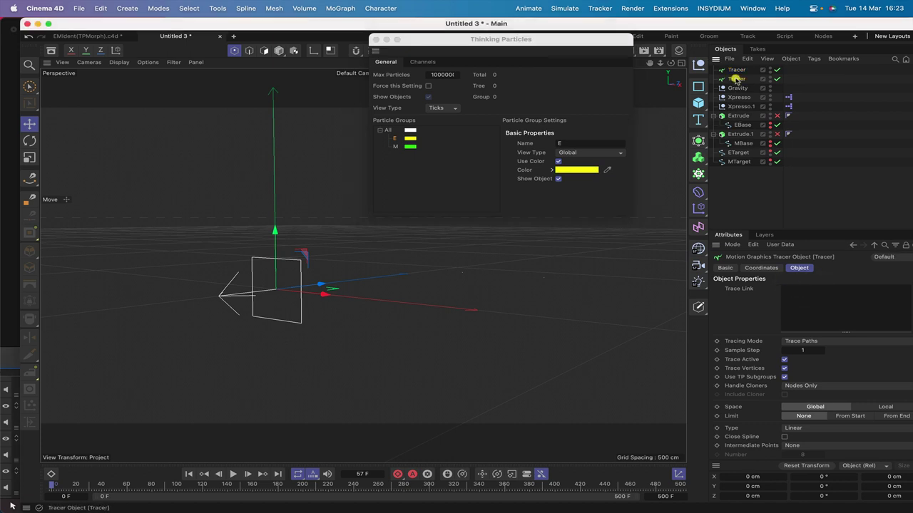
# Link the M particle group to the second Tracer, then select both Tracers
pyautogui.moveTo(410, 147); pyautogui.dragTo(431, 161)
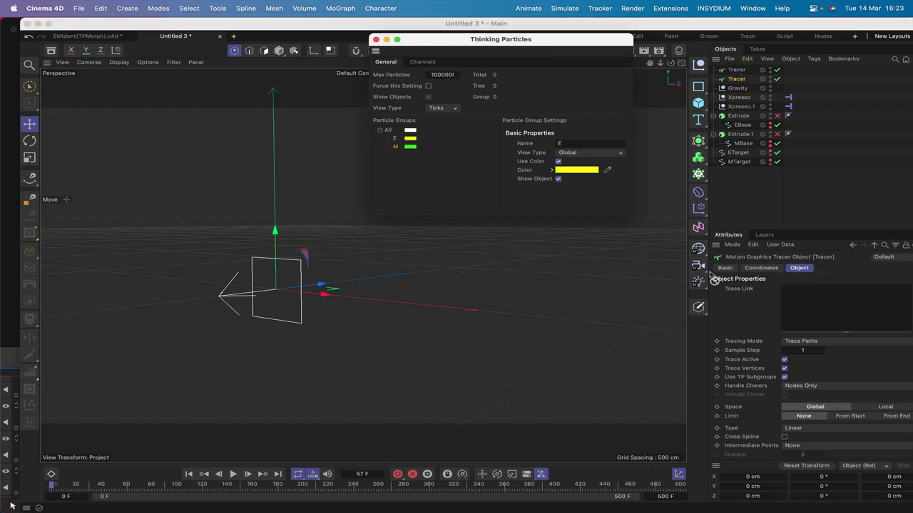
pyautogui.moveTo(787, 292); pyautogui.dragTo(788, 292)
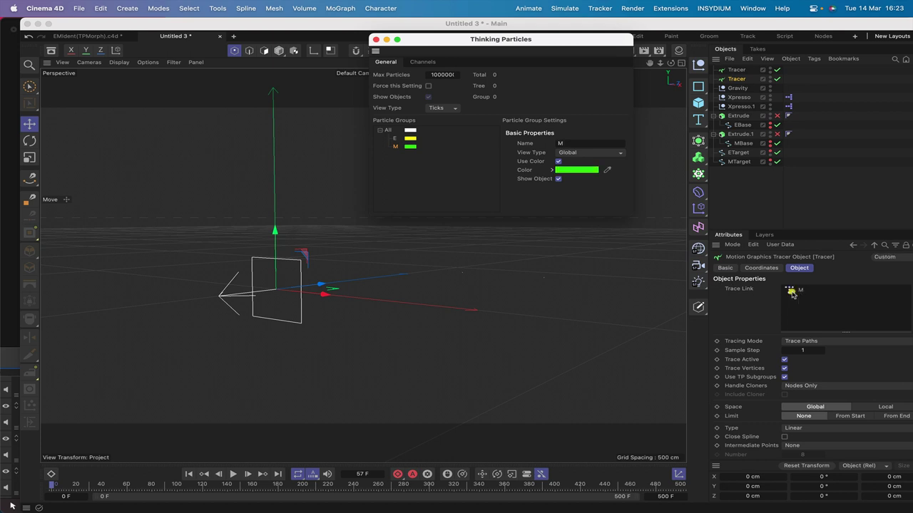
pyautogui.click(742, 79)
pyautogui.keyDown('ctrl'); pyautogui.click(735, 69); pyautogui.keyUp('ctrl')
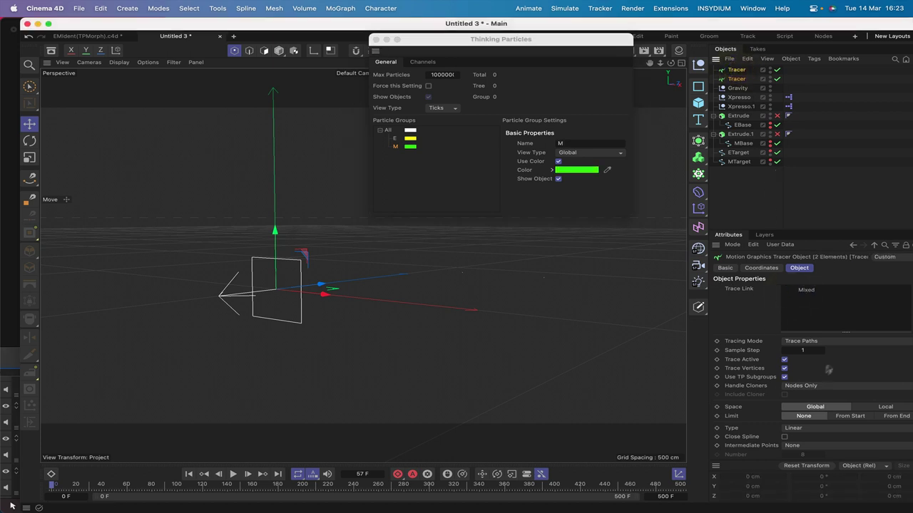
# Give both Tracers Limit From End, Use TP Subgroups off, and Type Cubic
pyautogui.scroll(-1, 847, 357)
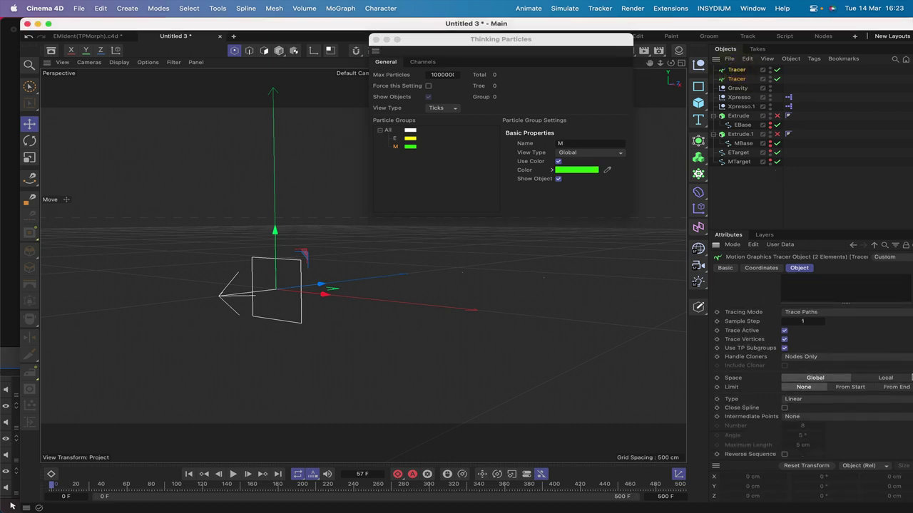
pyautogui.click(896, 387)
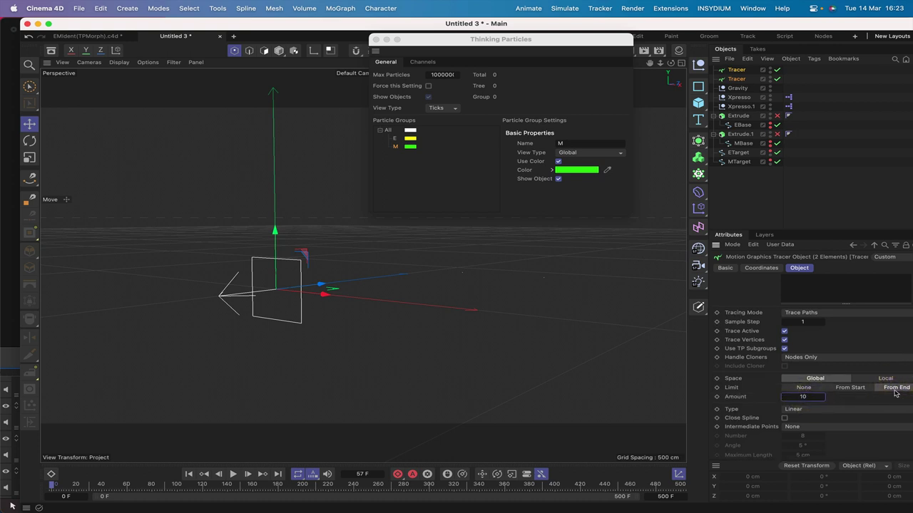
pyautogui.click(784, 349)
pyautogui.click(447, 56)
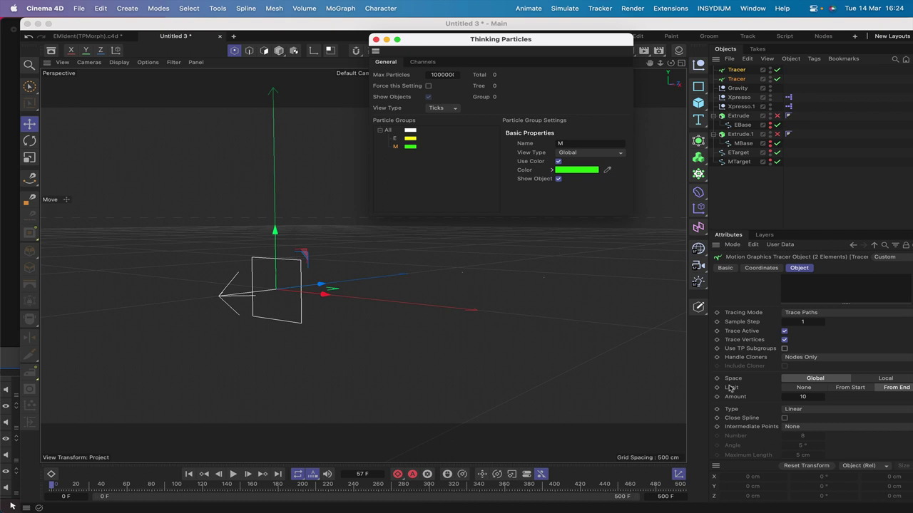
pyautogui.click(806, 410)
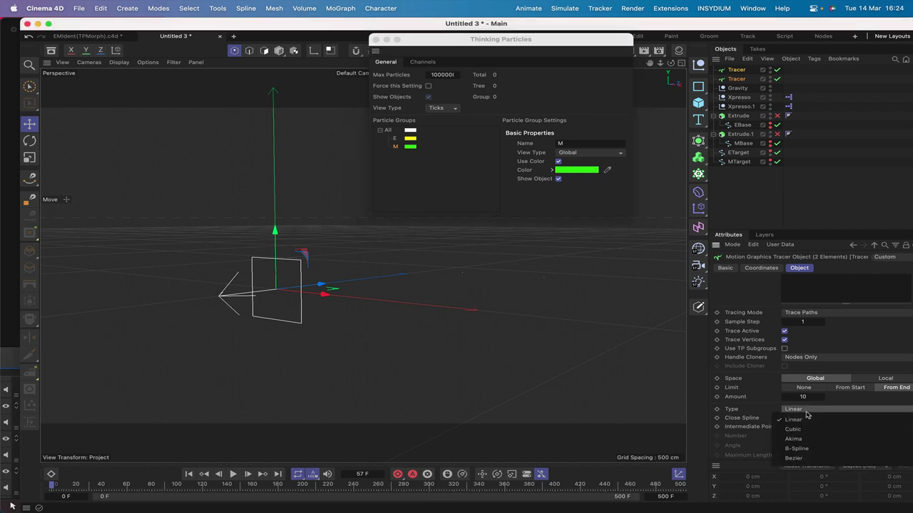
pyautogui.click(809, 429)
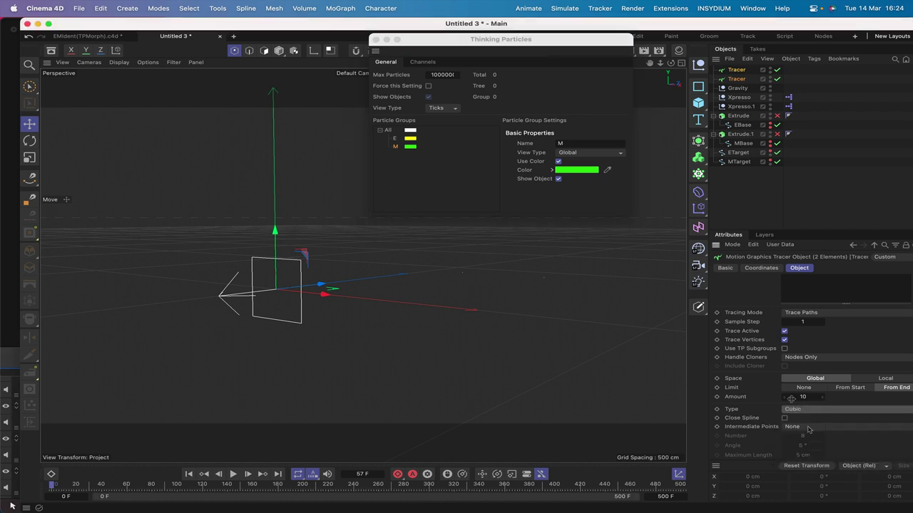
pyautogui.click(376, 40)
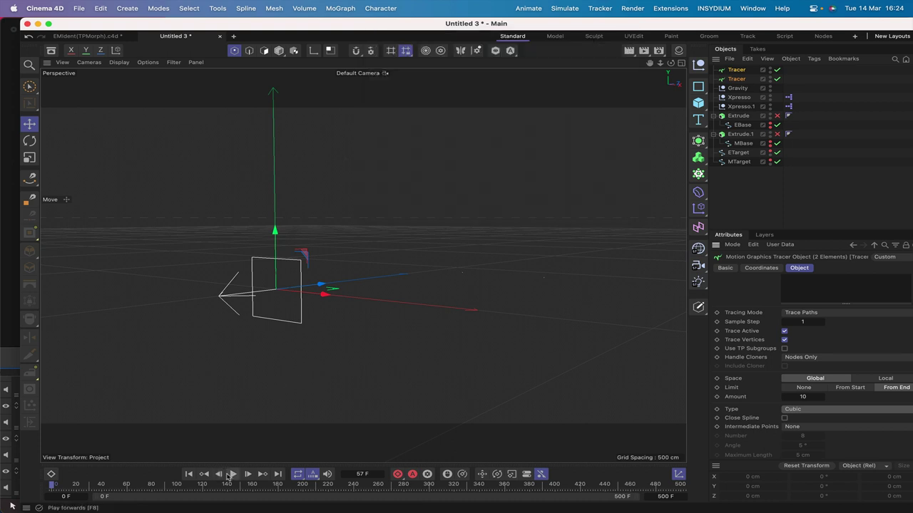
# Play the particle tracer trails forming the E and M letters, stopping at frame 118
pyautogui.click(233, 475)
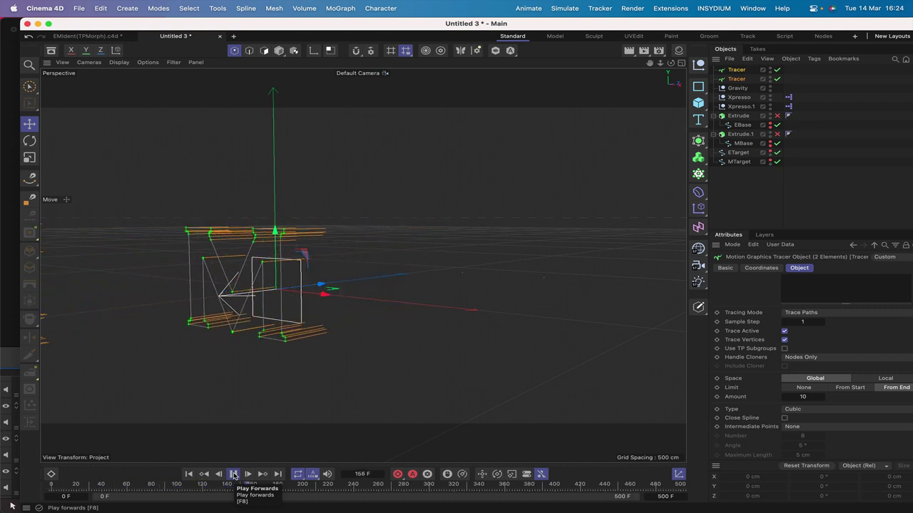
pyautogui.click(234, 475)
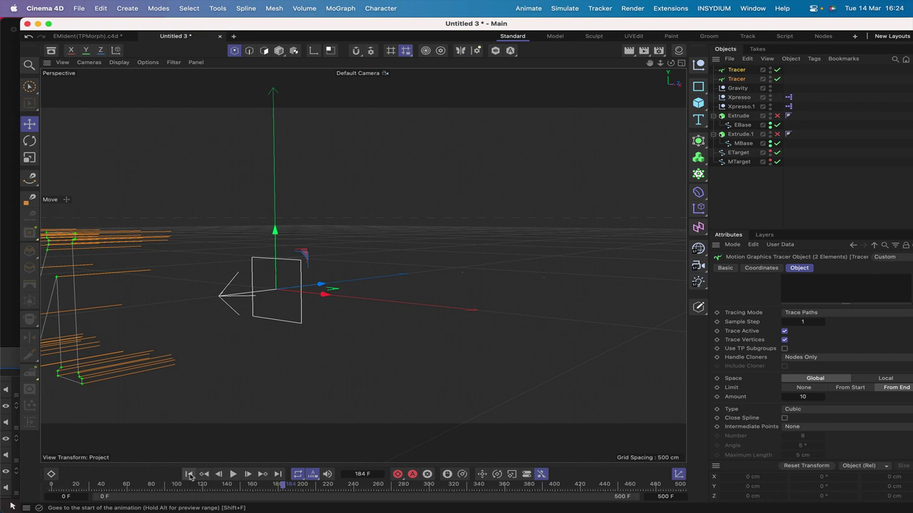
pyautogui.click(189, 474)
pyautogui.click(233, 475)
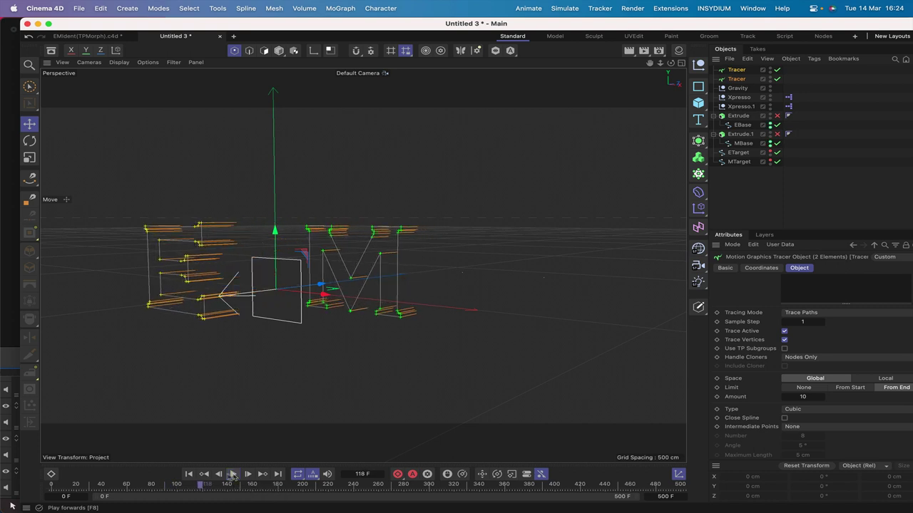
pyautogui.click(233, 474)
pyautogui.click(189, 474)
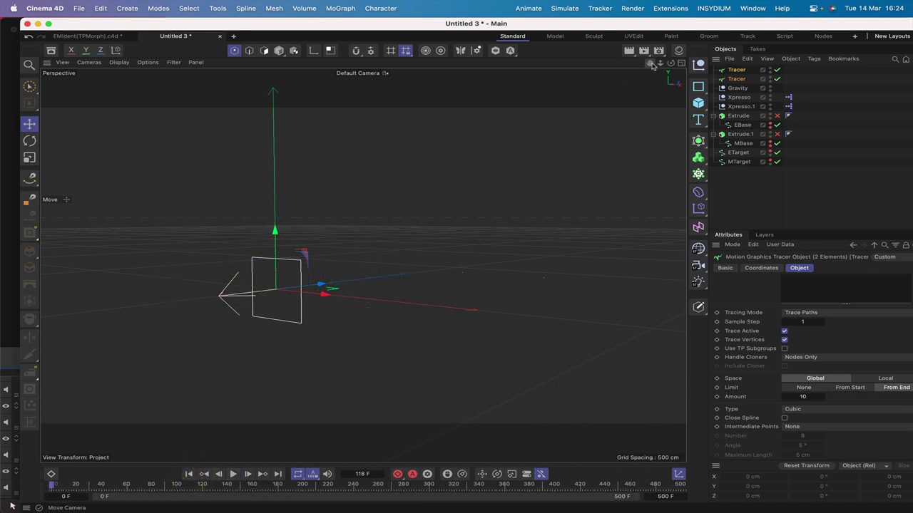
# Hide the Gravity helper in the viewport and replay the animation
pyautogui.click(769, 87)
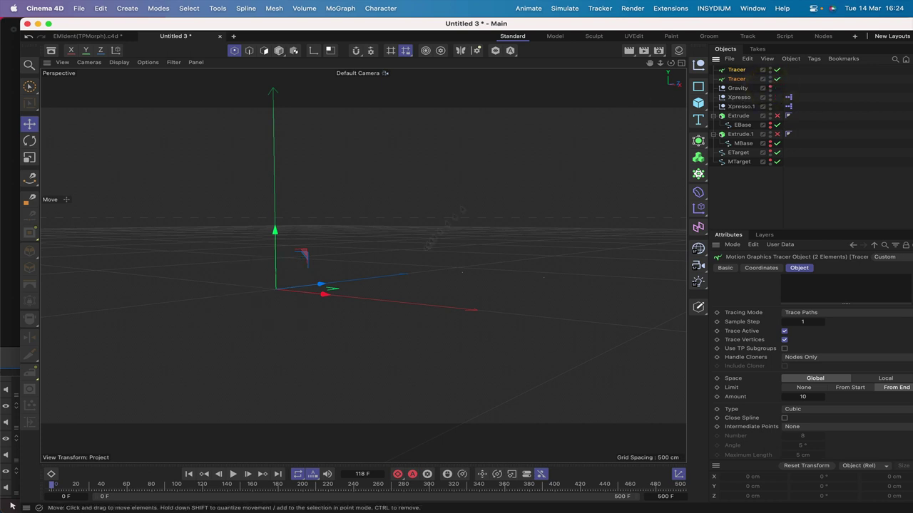
pyautogui.click(233, 474)
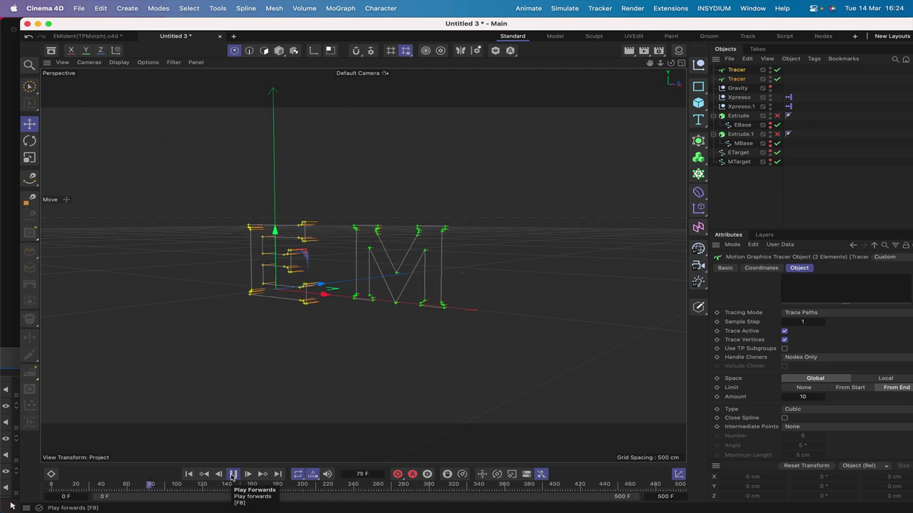
pyautogui.click(233, 474)
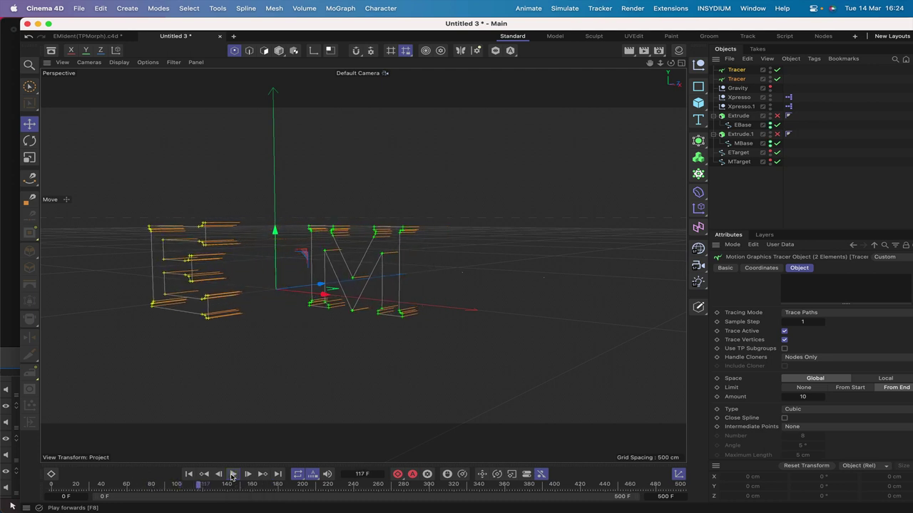
pyautogui.click(189, 474)
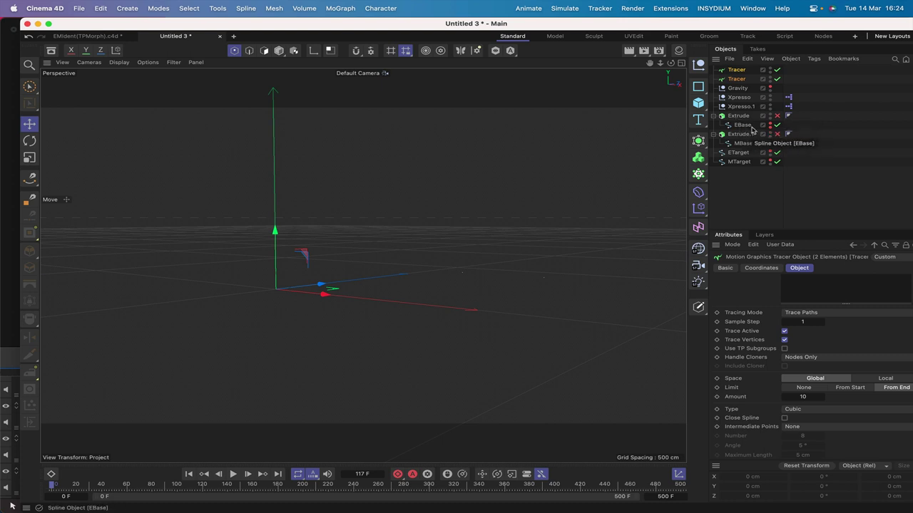
# Enable Extrude and Extrude.1 and play the letter morph to frame 112
pyautogui.click(777, 115)
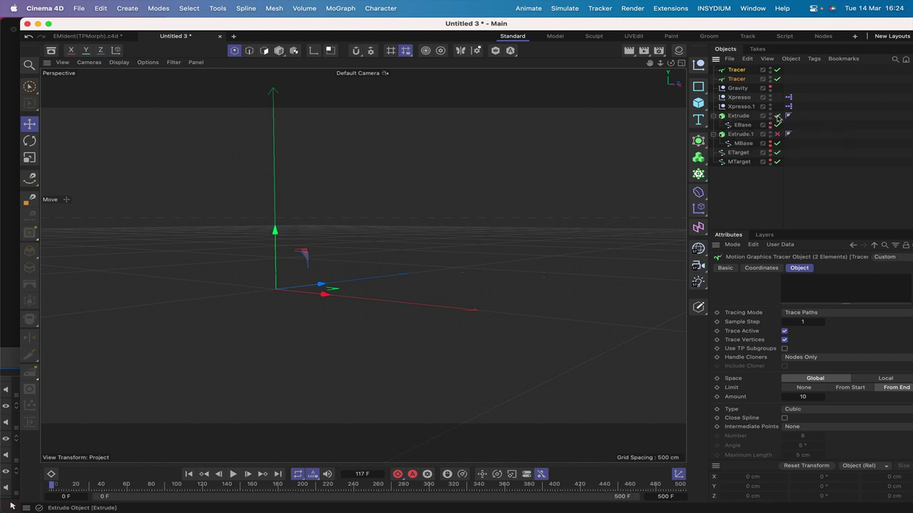
pyautogui.click(777, 134)
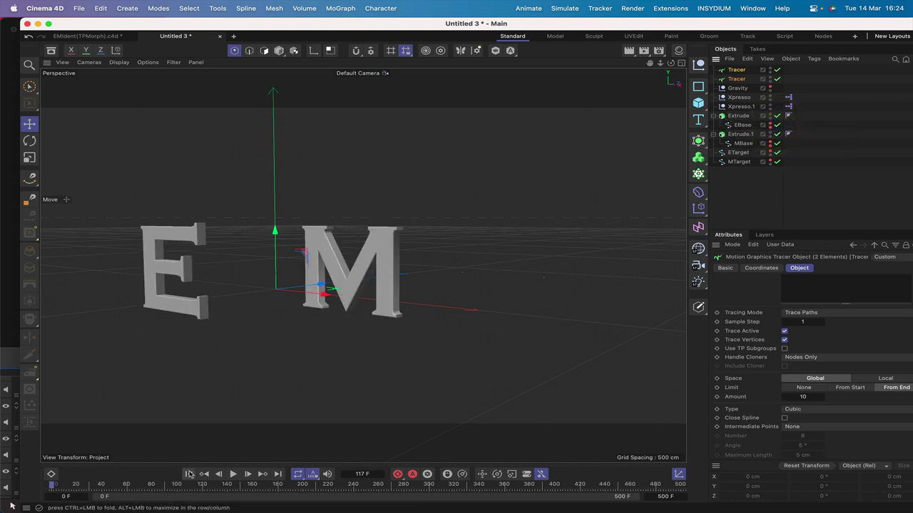
pyautogui.click(188, 474)
pyautogui.click(233, 474)
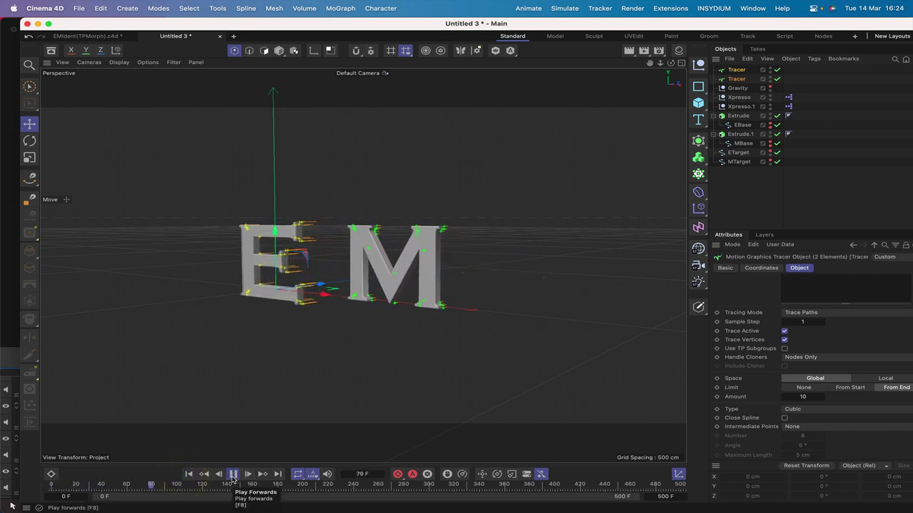
pyautogui.click(232, 474)
pyautogui.click(187, 474)
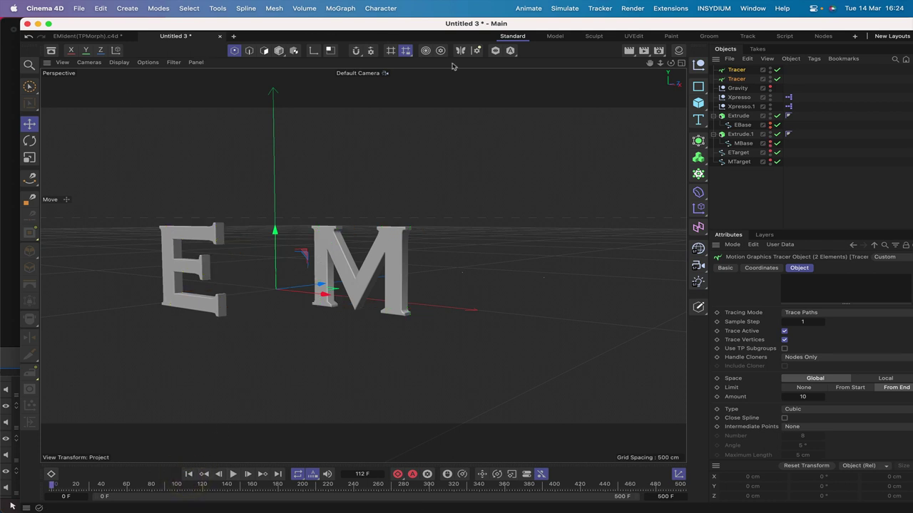
# Open the first Xpresso tag's node graph in the XPresso Editor
pyautogui.click(812, 61)
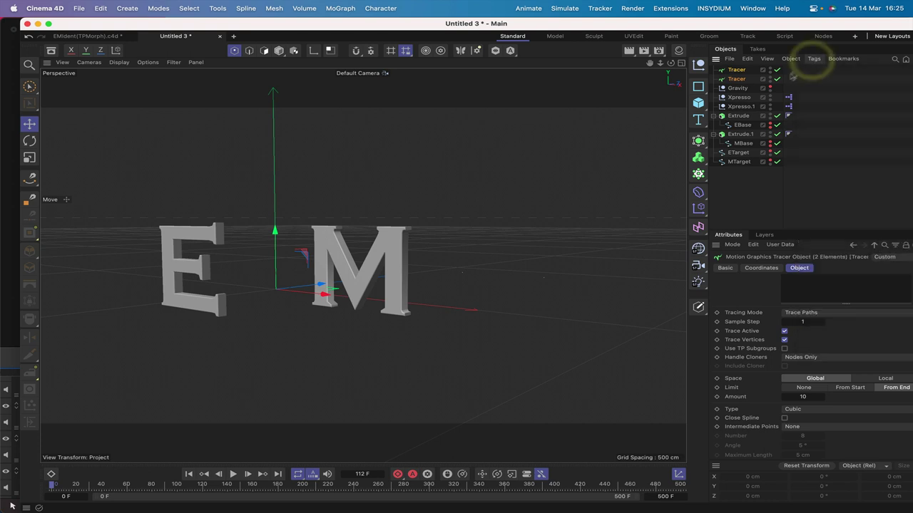
pyautogui.doubleClick(788, 97)
pyautogui.moveTo(784, 91); pyautogui.dragTo(685, 32)
pyautogui.moveTo(604, 15); pyautogui.dragTo(433, 25)
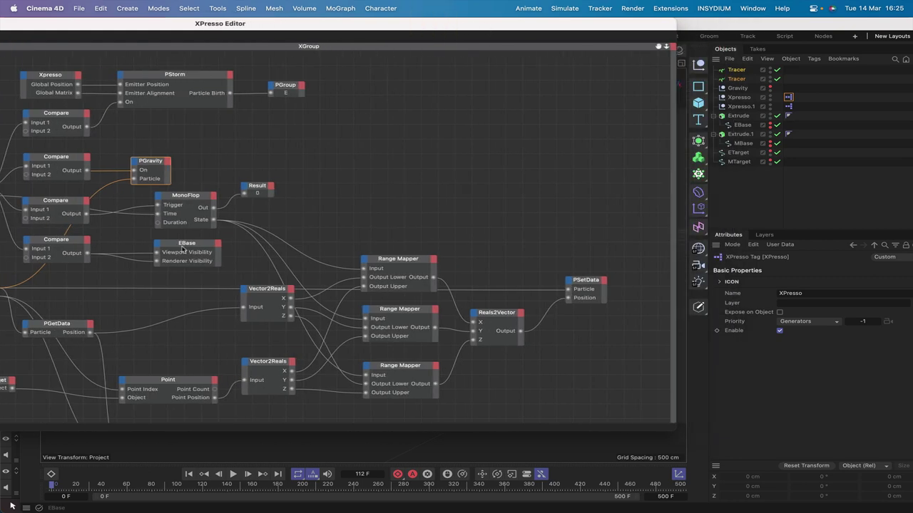
# Rename the extrude objects to E and M
pyautogui.doubleClick(740, 116)
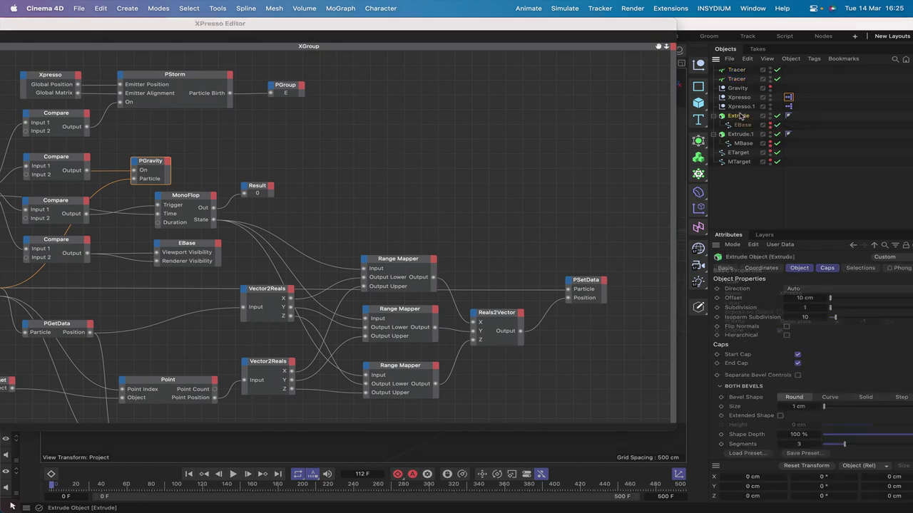
pyautogui.write('E')
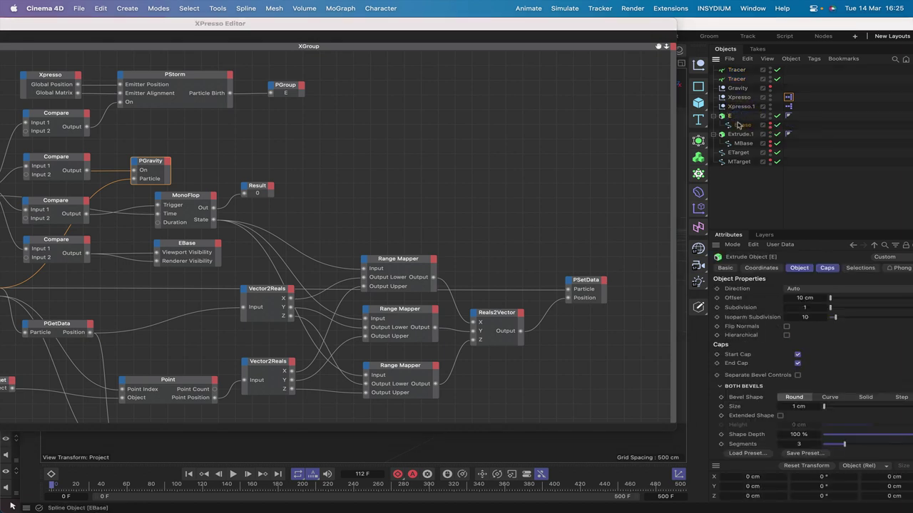
pyautogui.write('M')
pyautogui.press('Return')
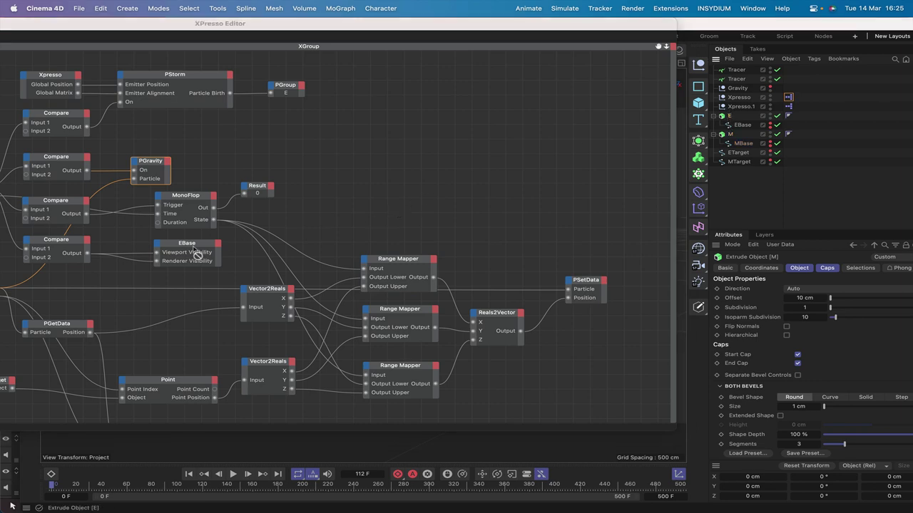
# Show the Xpresso.1 graph for the M letter with the editor slid aside
pyautogui.moveTo(633, 23); pyautogui.dragTo(514, 21)
pyautogui.click(789, 106)
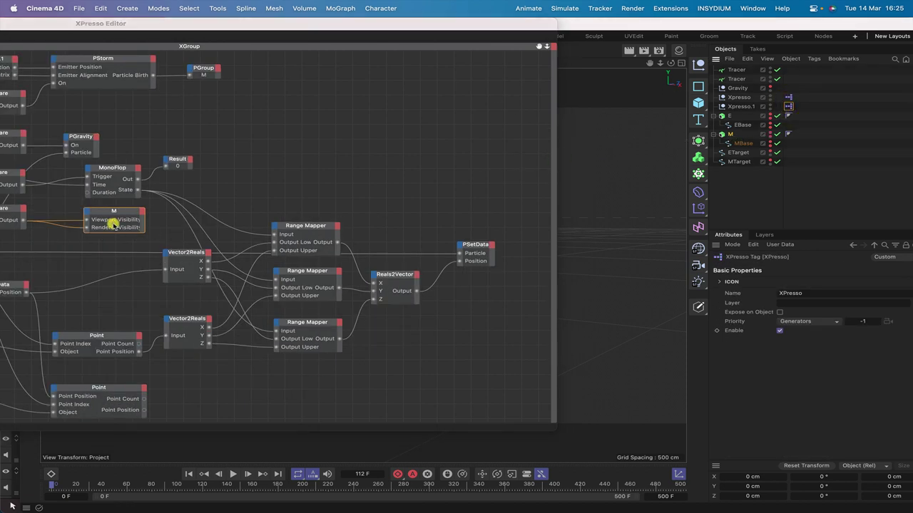
pyautogui.moveTo(457, 24); pyautogui.dragTo(22, 23)
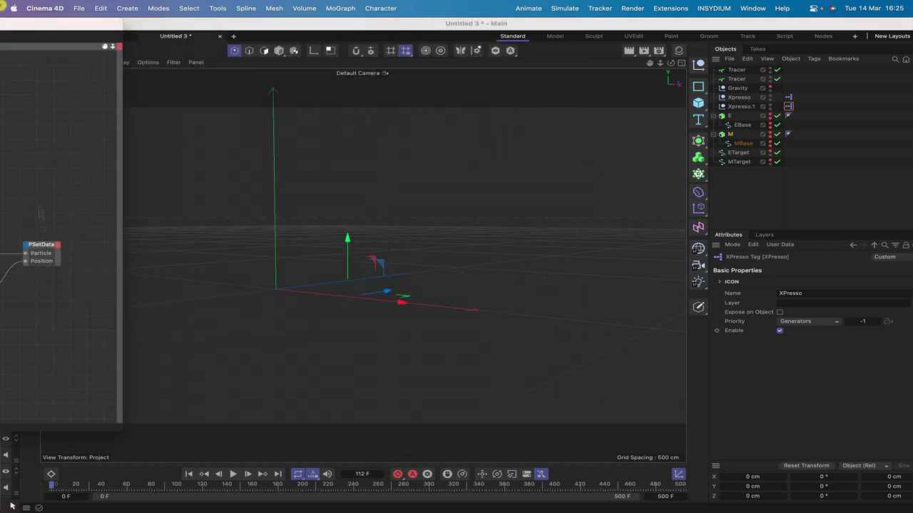
# Play the particle morph twice, then orbit and dolly closer to the formed EM letters
pyautogui.click(187, 474)
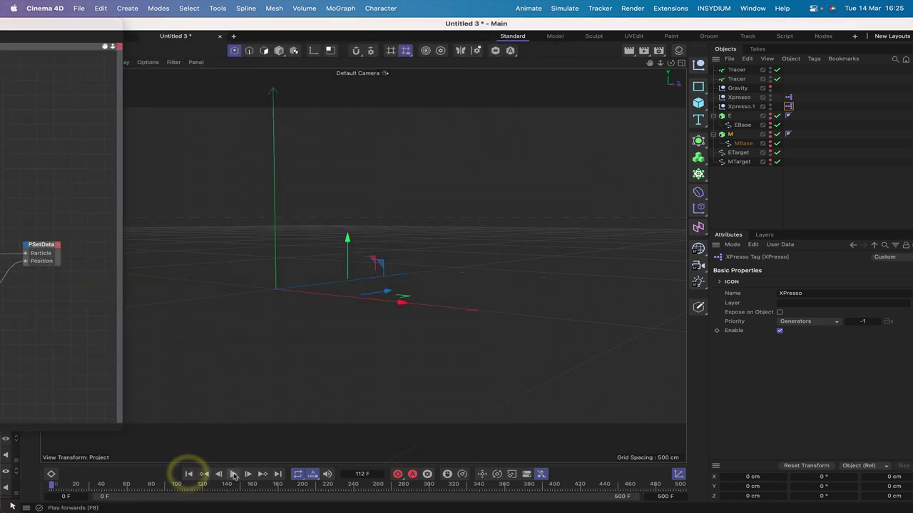
pyautogui.click(234, 474)
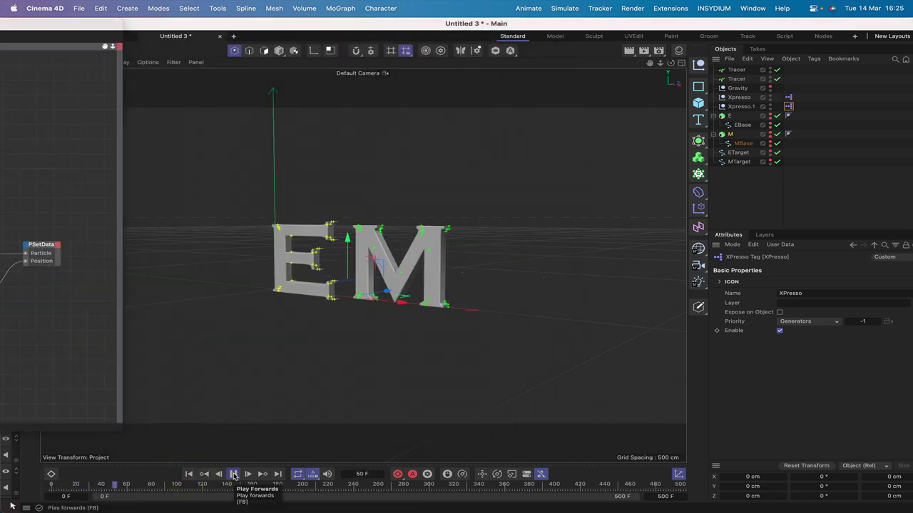
pyautogui.click(234, 474)
pyautogui.click(188, 473)
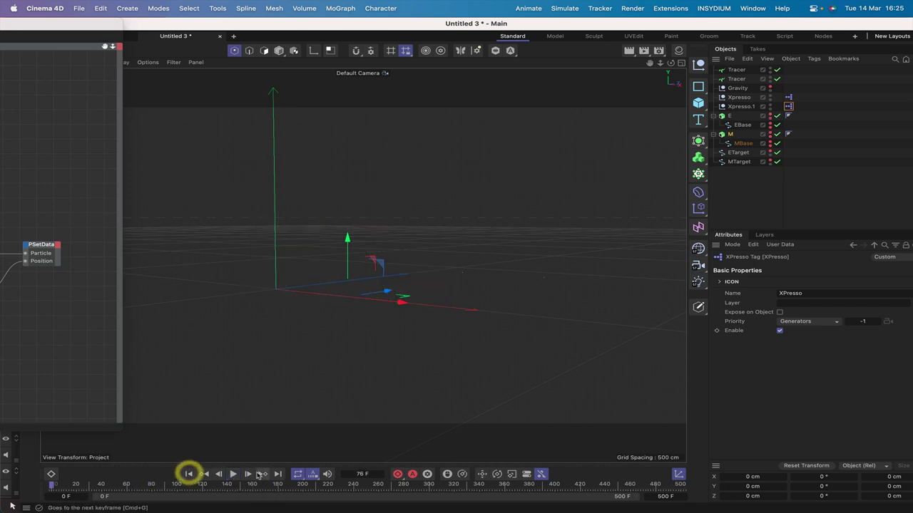
pyautogui.click(233, 474)
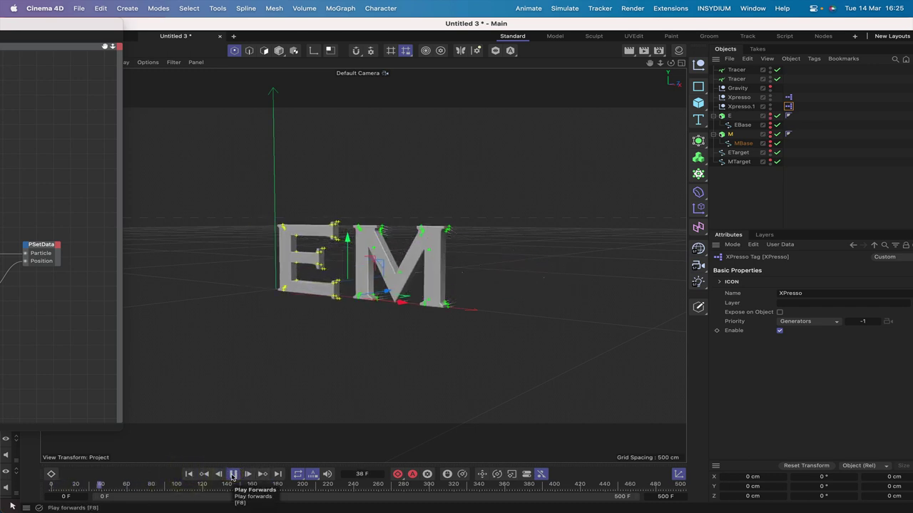
pyautogui.click(233, 474)
pyautogui.keyDown('alt'); pyautogui.moveTo(452, 267); pyautogui.dragTo(343, 295); pyautogui.keyUp('alt')
pyautogui.moveTo(649, 63); pyautogui.dragTo(649, 86, button='right')
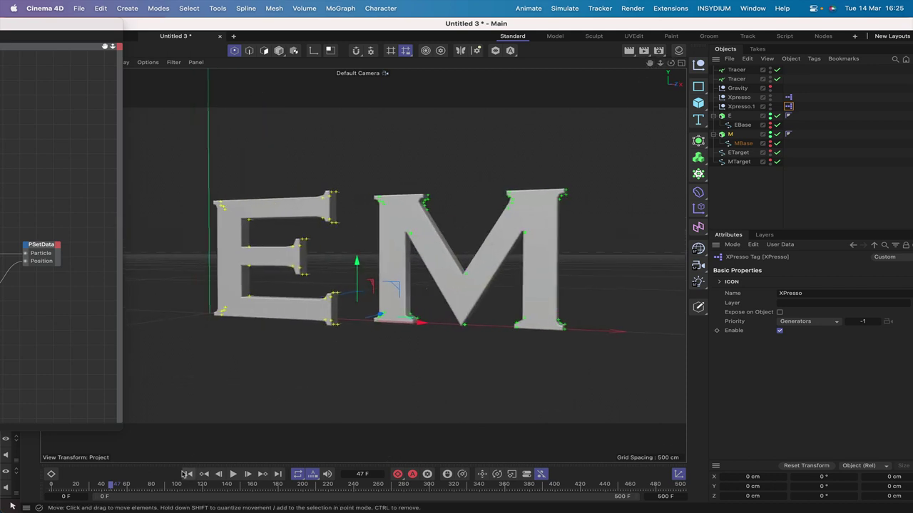
# Replay the morph from frame 0 and drag the XPresso Editor aside to show the full node graph
pyautogui.click(188, 474)
pyautogui.click(233, 474)
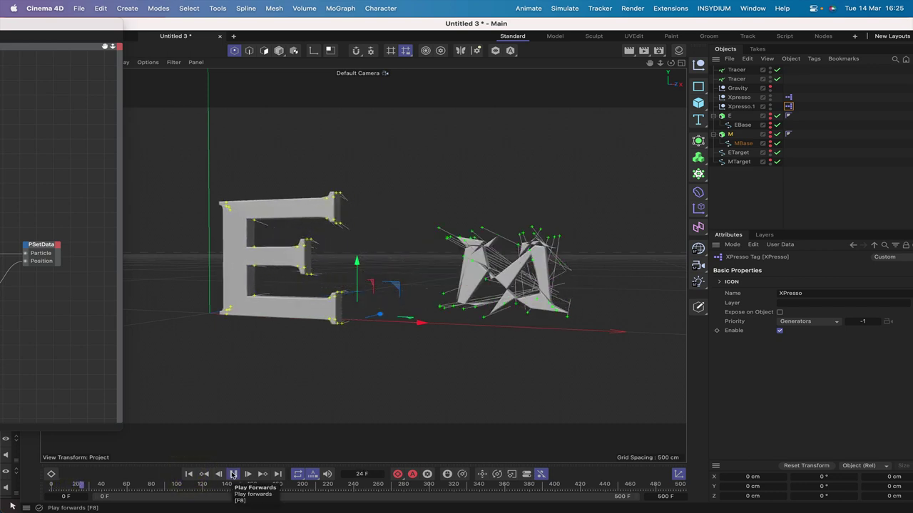
pyautogui.click(233, 474)
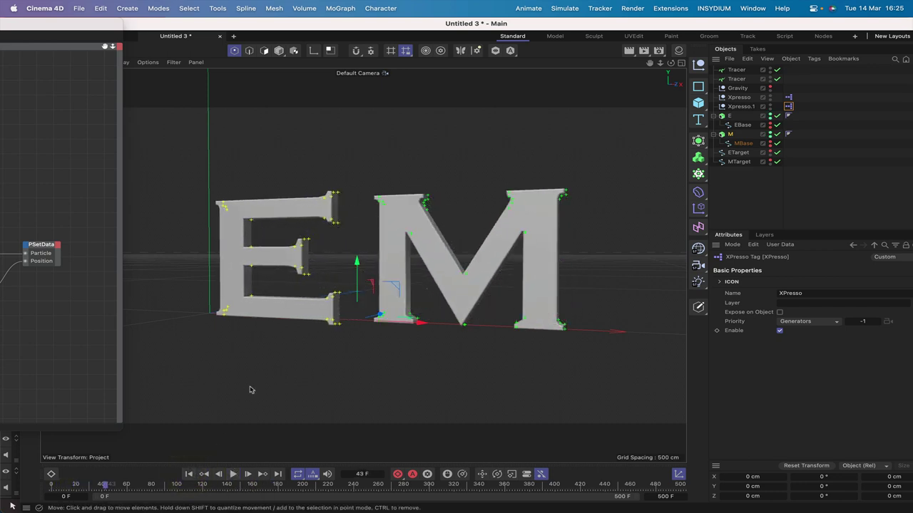
pyautogui.click(188, 474)
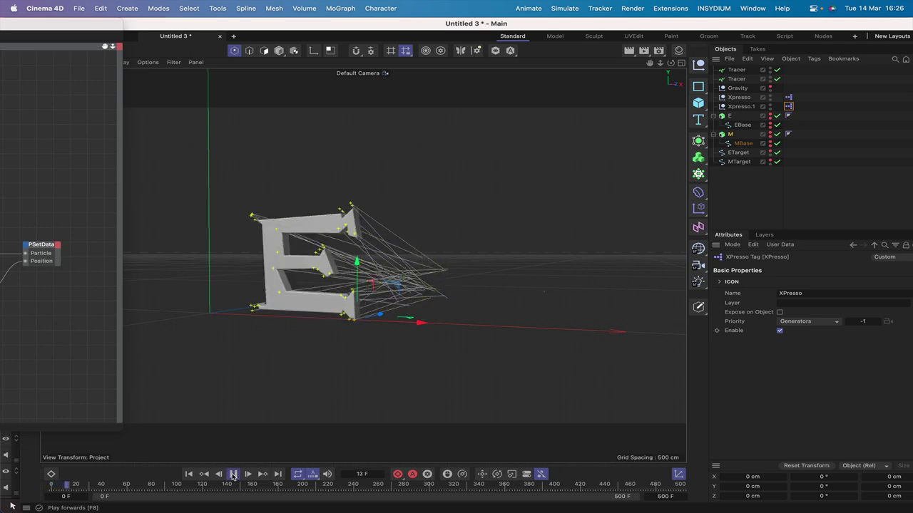
pyautogui.click(233, 474)
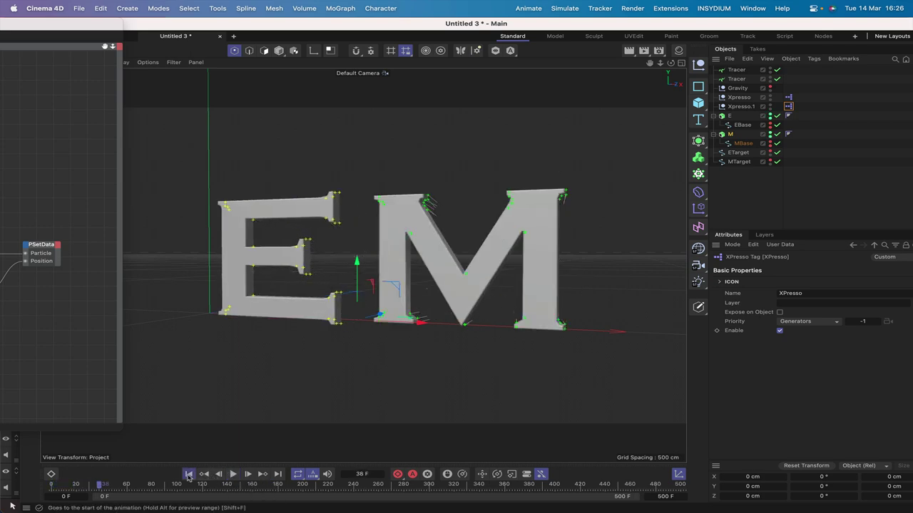
pyautogui.click(188, 474)
pyautogui.moveTo(93, 26); pyautogui.dragTo(564, 7)
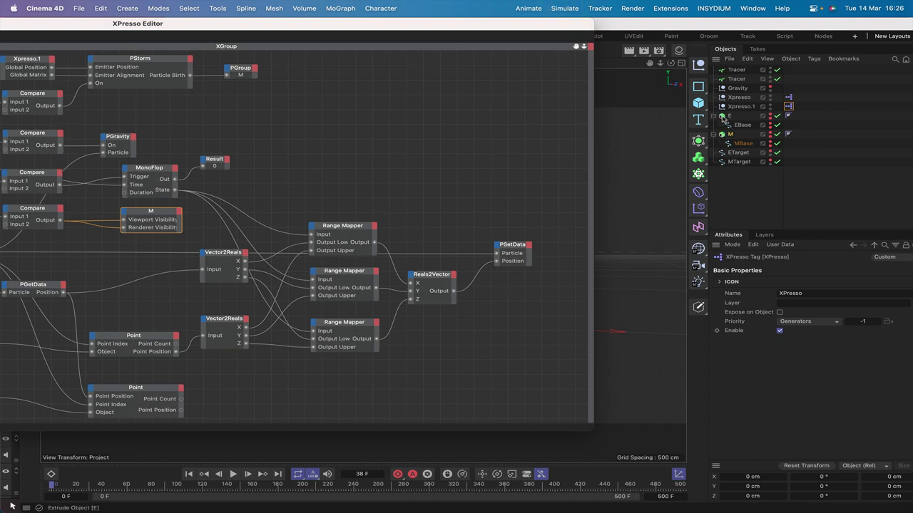
# Maximise the XPresso Editor, then close it to return to the perspective viewport
pyautogui.doubleClick(504, 24)
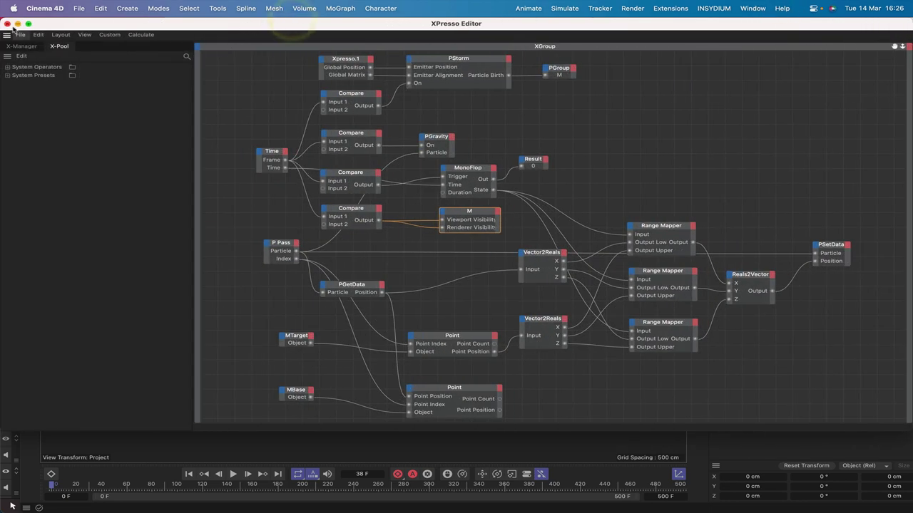
pyautogui.click(8, 23)
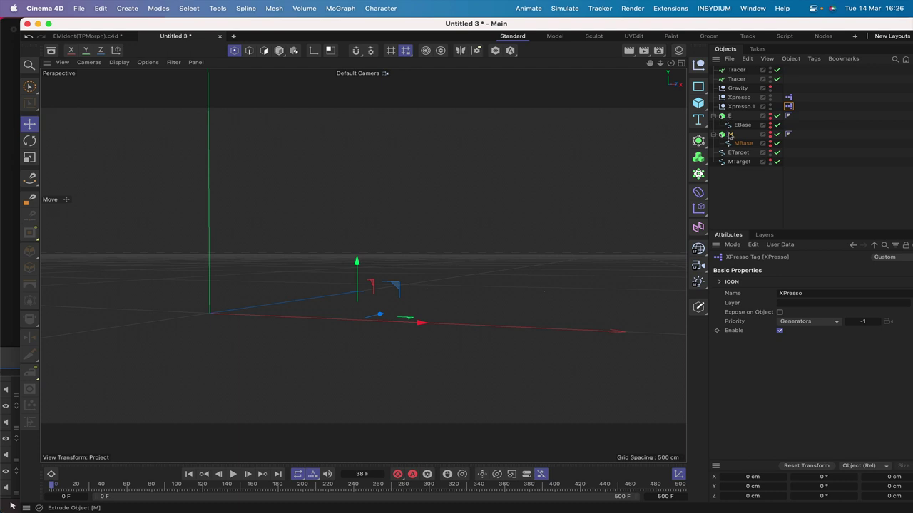
# Key the E extrude's Offset at 0 cm on frame 0 and 20 cm on frame 30
pyautogui.click(728, 116)
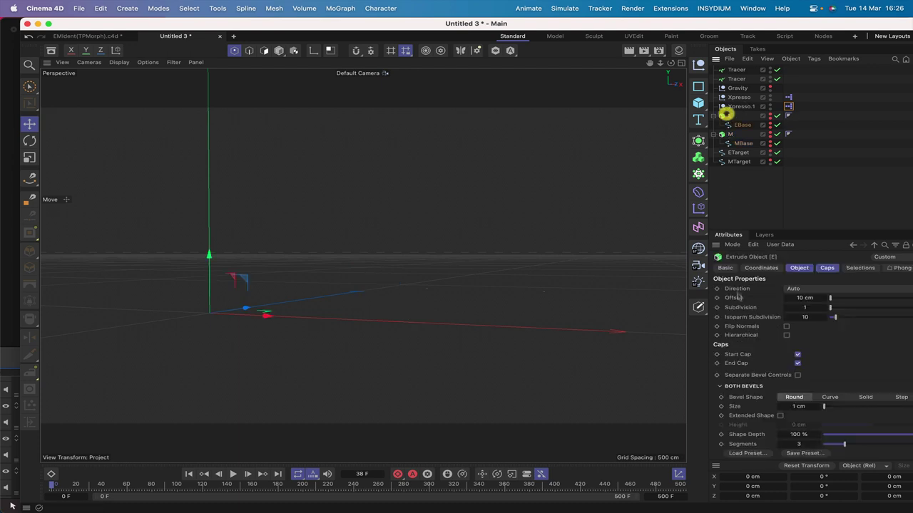
pyautogui.click(799, 268)
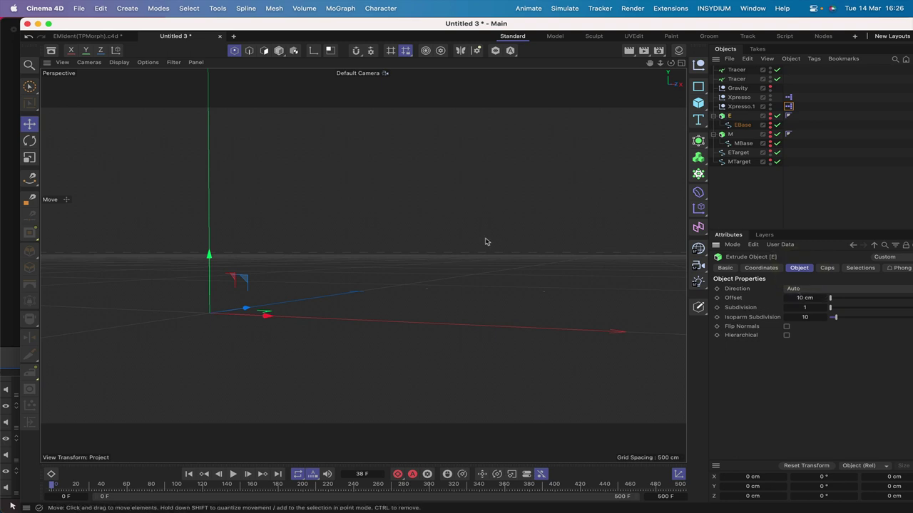
pyautogui.keyDown('alt'); pyautogui.moveTo(485, 241); pyautogui.dragTo(534, 316); pyautogui.keyUp('alt')
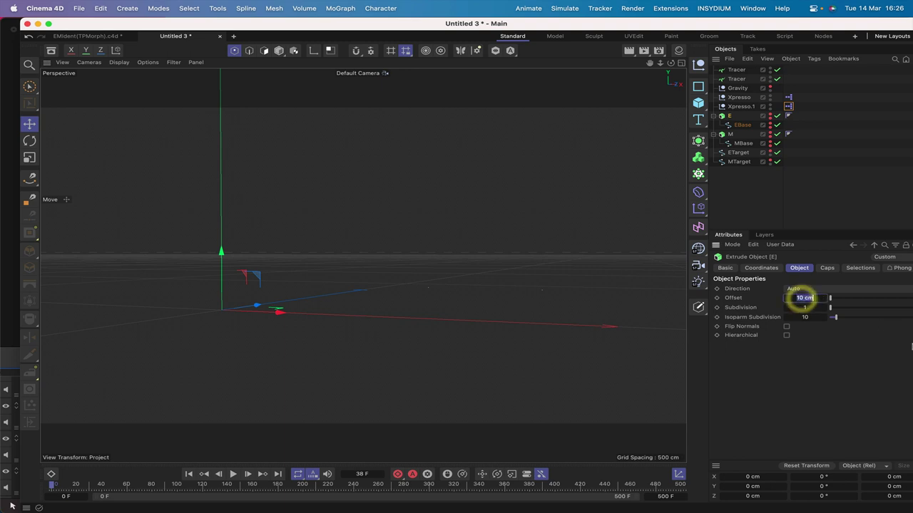
pyautogui.write('0')
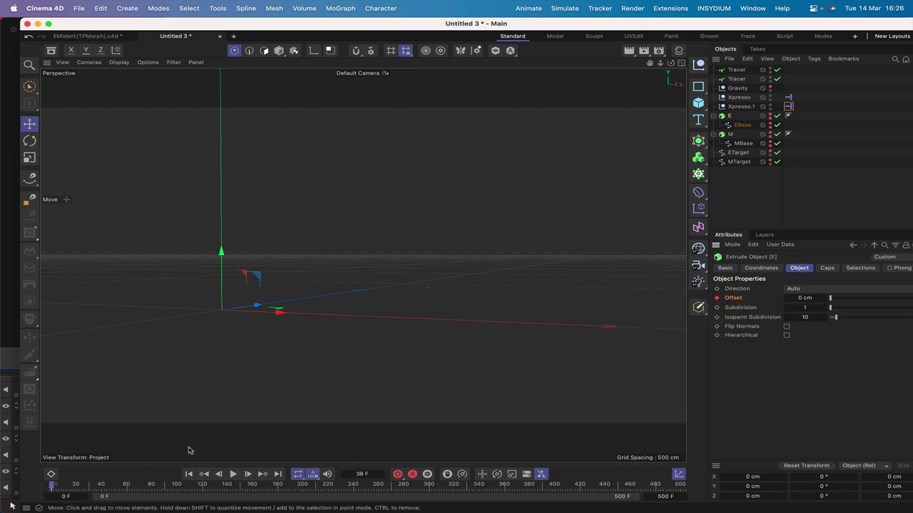
pyautogui.moveTo(51, 487); pyautogui.dragTo(90, 489)
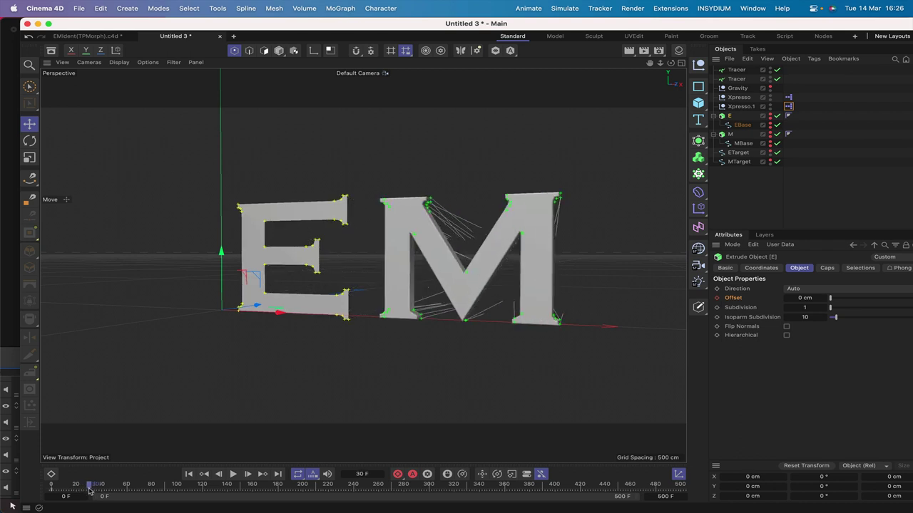
pyautogui.click(90, 489)
pyautogui.write('20')
pyautogui.press('Return')
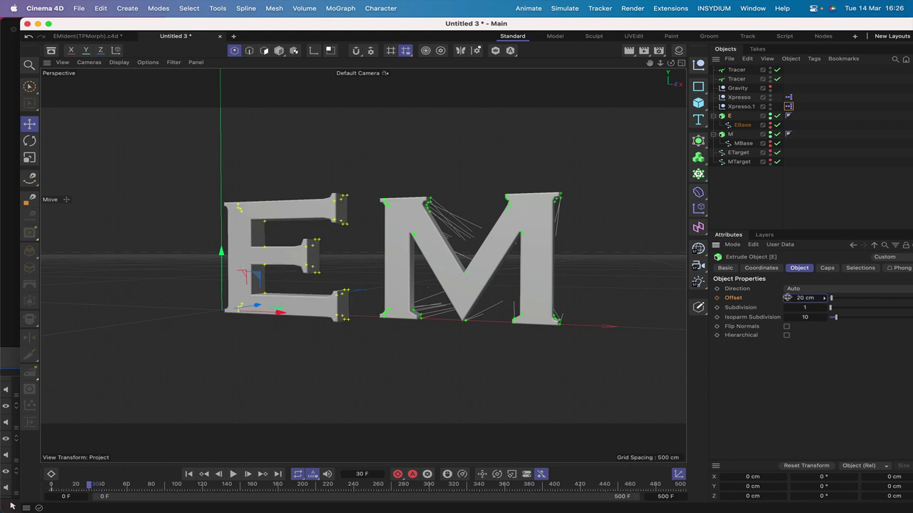
pyautogui.click(717, 299)
pyautogui.moveTo(91, 487); pyautogui.dragTo(52, 487)
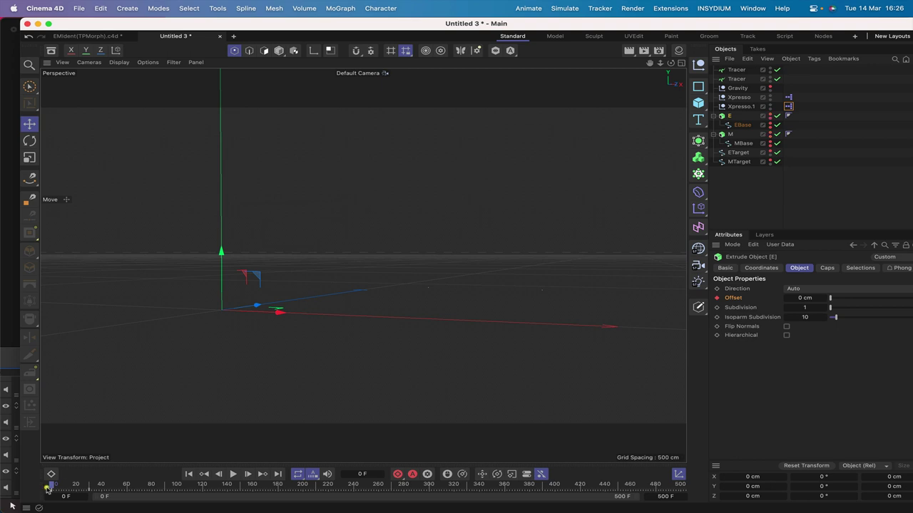
# Key the E's Caps bevel Size at 0 cm on frame 0 and 1 cm at frame 30
pyautogui.click(826, 269)
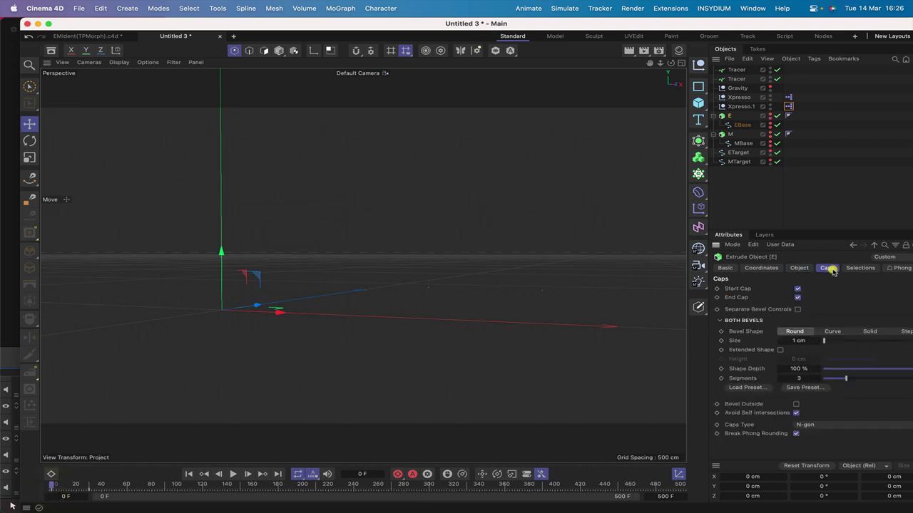
pyautogui.doubleClick(799, 340)
pyautogui.write('0')
pyautogui.press('Return')
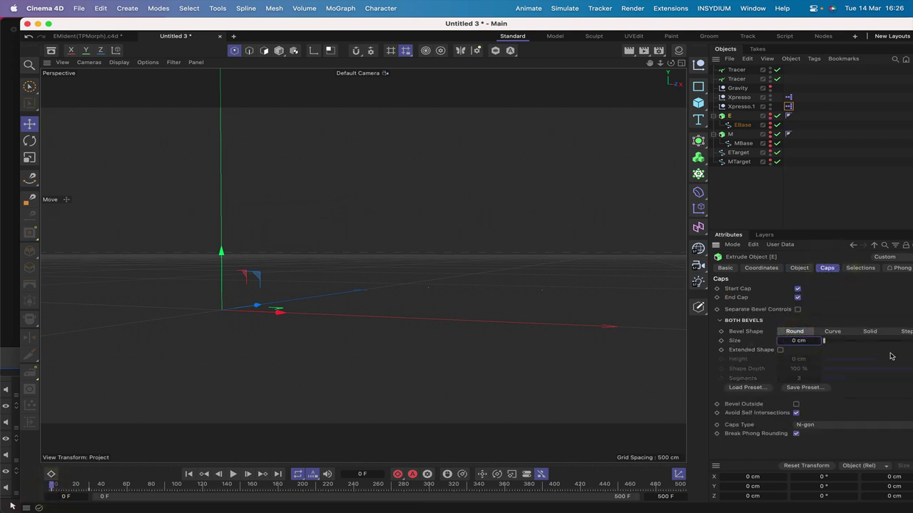
pyautogui.click(721, 340)
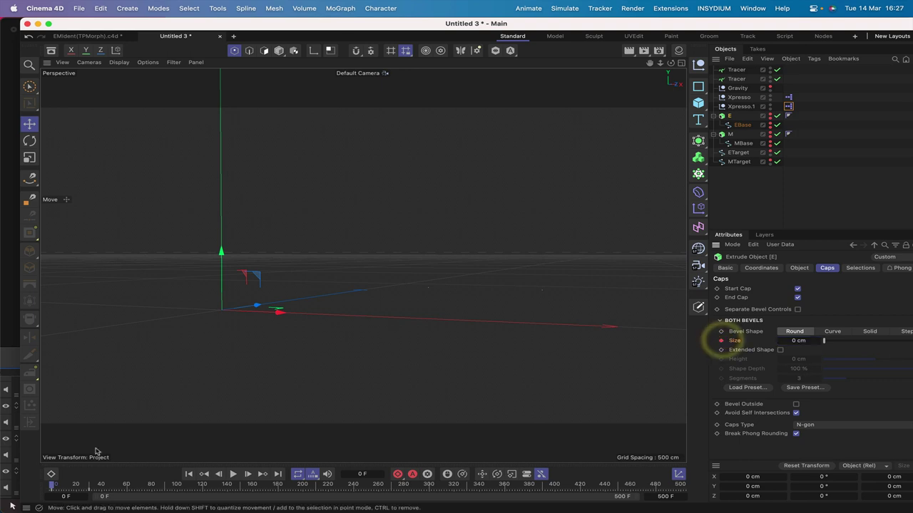
pyautogui.moveTo(52, 486); pyautogui.dragTo(89, 490)
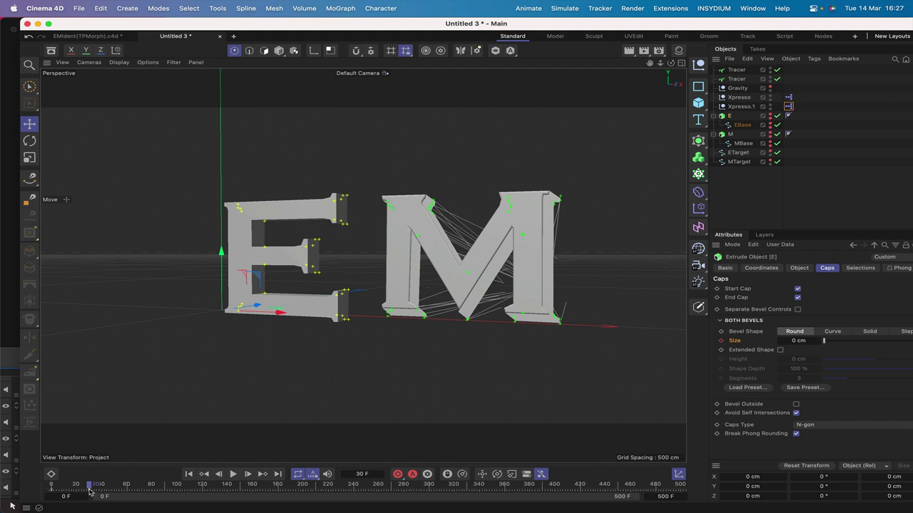
pyautogui.click(498, 402)
pyautogui.moveTo(796, 340); pyautogui.dragTo(859, 349)
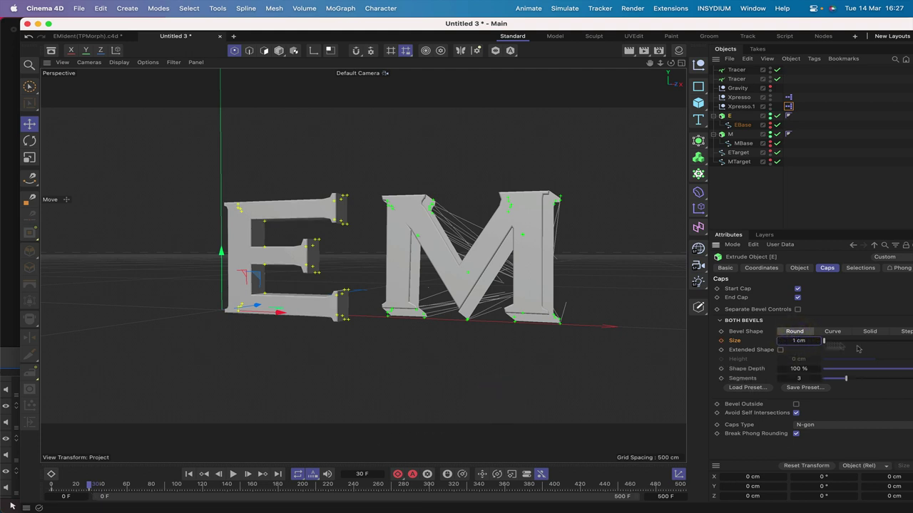
pyautogui.click(721, 340)
# Replay the morph twice from frame 0 to preview the growing bevel
pyautogui.click(189, 474)
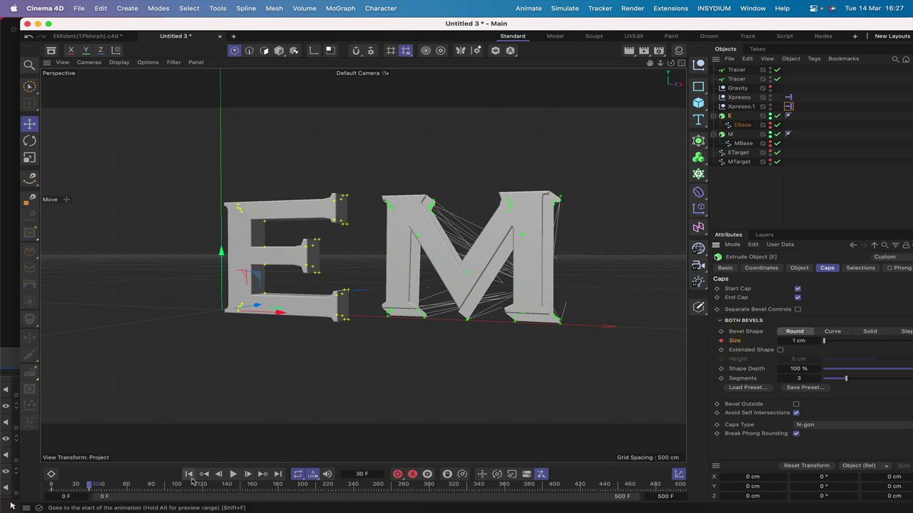
pyautogui.click(232, 474)
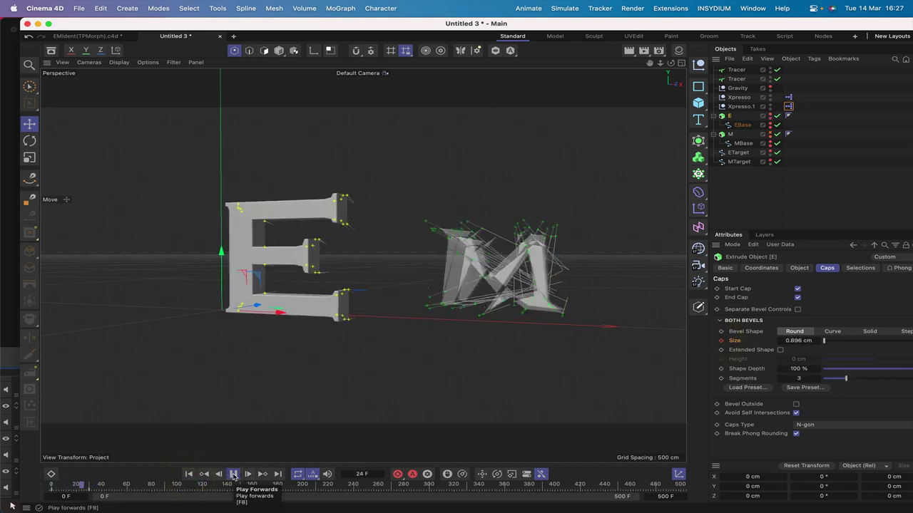
pyautogui.click(232, 474)
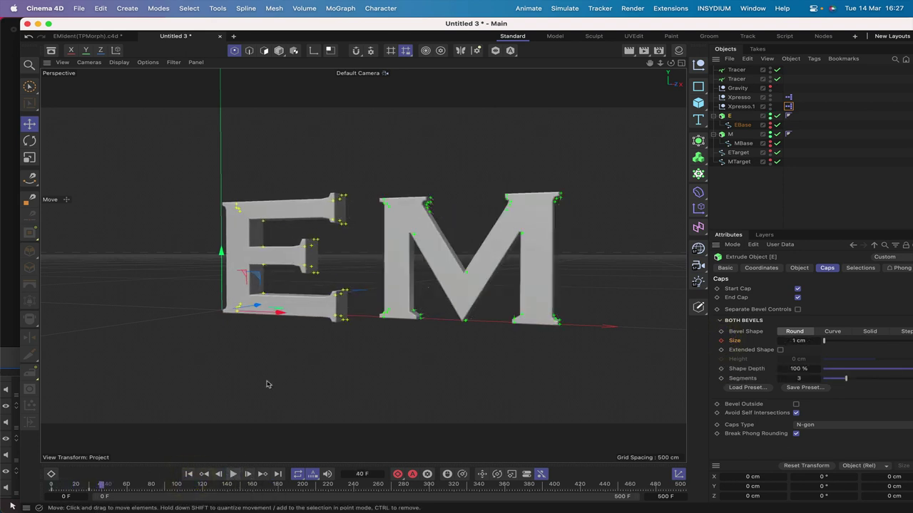
pyautogui.click(189, 475)
pyautogui.click(232, 474)
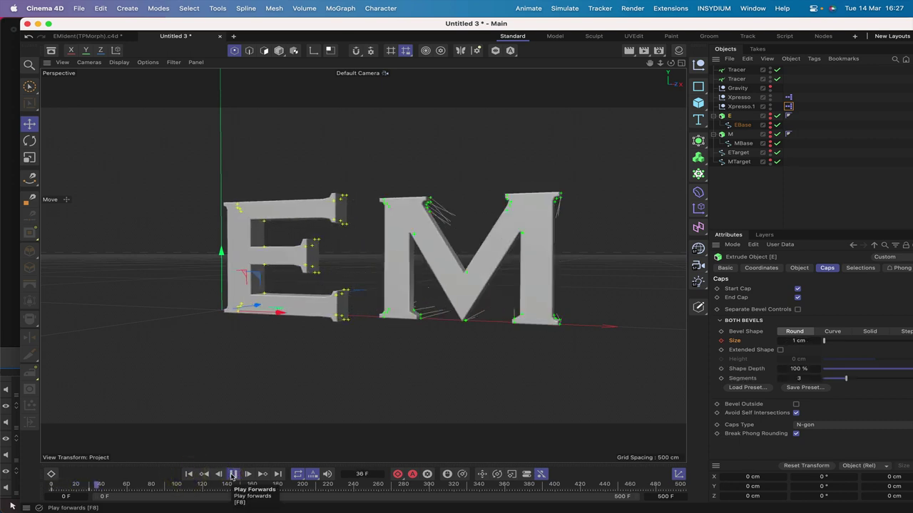
pyautogui.click(232, 474)
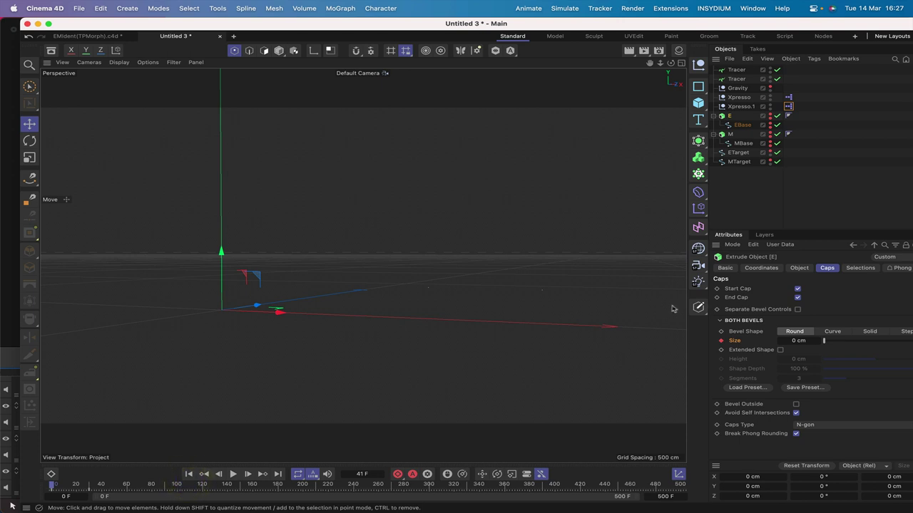
# Select the M extrusion and key its Offset at 0 cm on frames 0 and 15
pyautogui.click(731, 134)
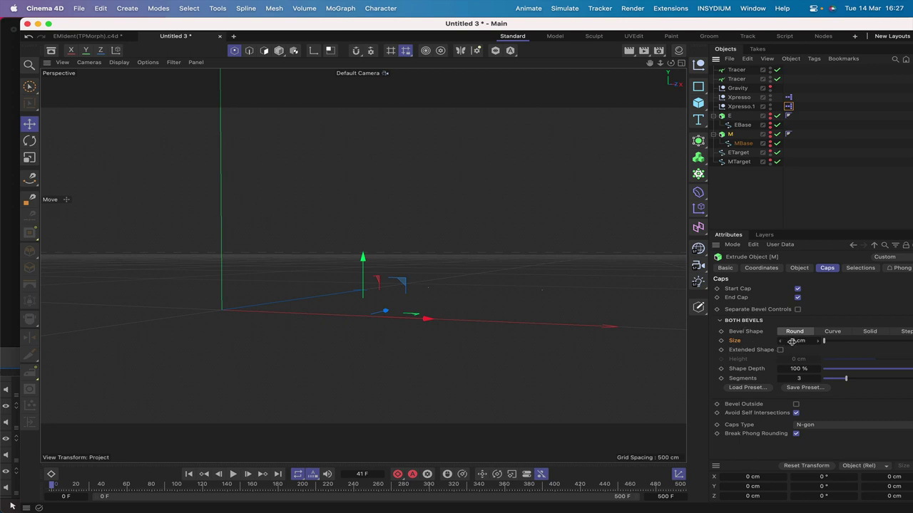
pyautogui.click(799, 267)
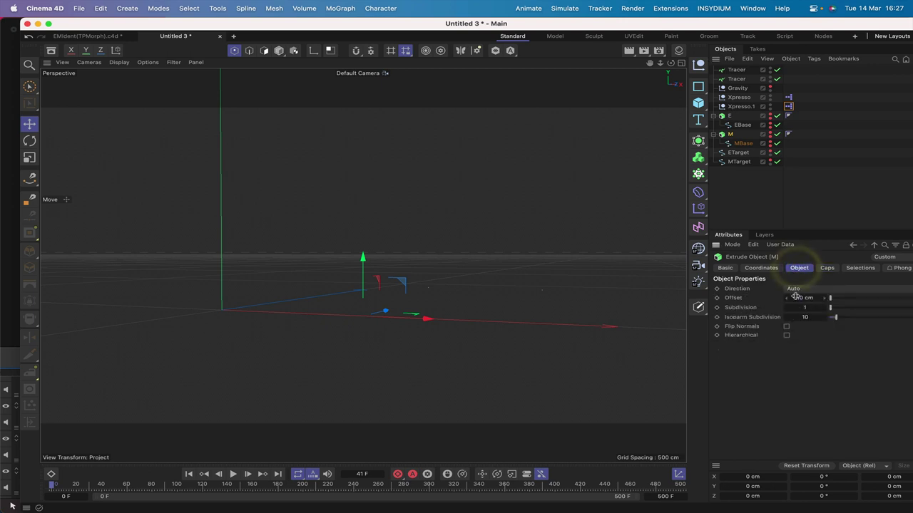
pyautogui.click(797, 298)
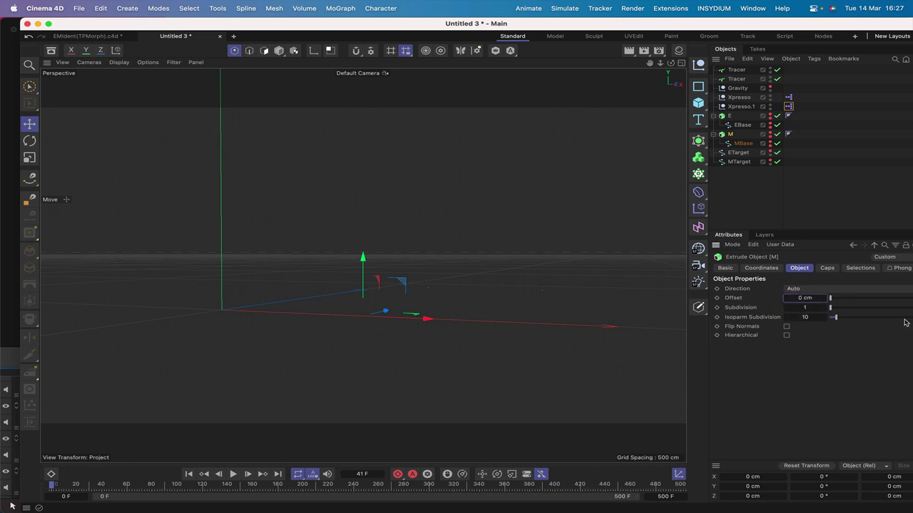
pyautogui.click(716, 298)
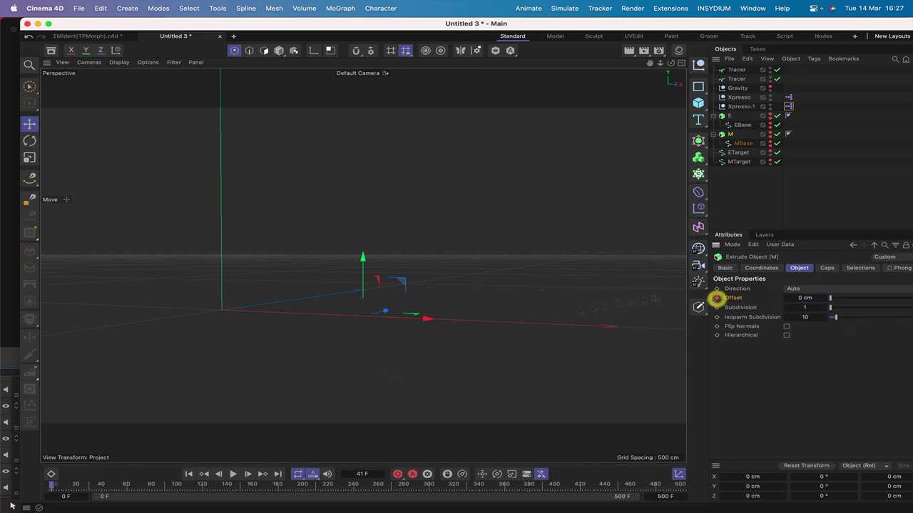
pyautogui.moveTo(53, 486)
pyautogui.mouseDown()
pyautogui.moveTo(86, 489)
pyautogui.moveTo(69, 486)
pyautogui.mouseUp()
pyautogui.click(717, 298)
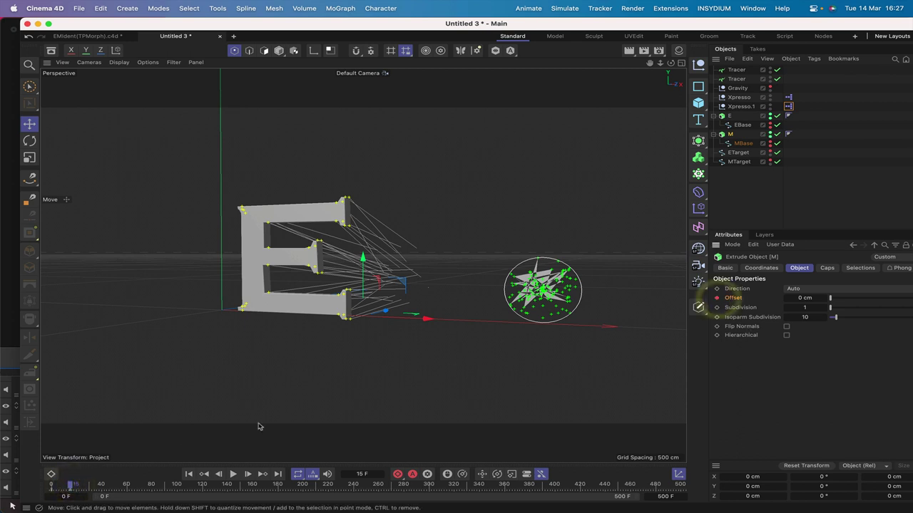
# Key the M's Offset at 20 cm on frame 45, then scrub back to frame 0
pyautogui.moveTo(73, 487); pyautogui.dragTo(109, 489)
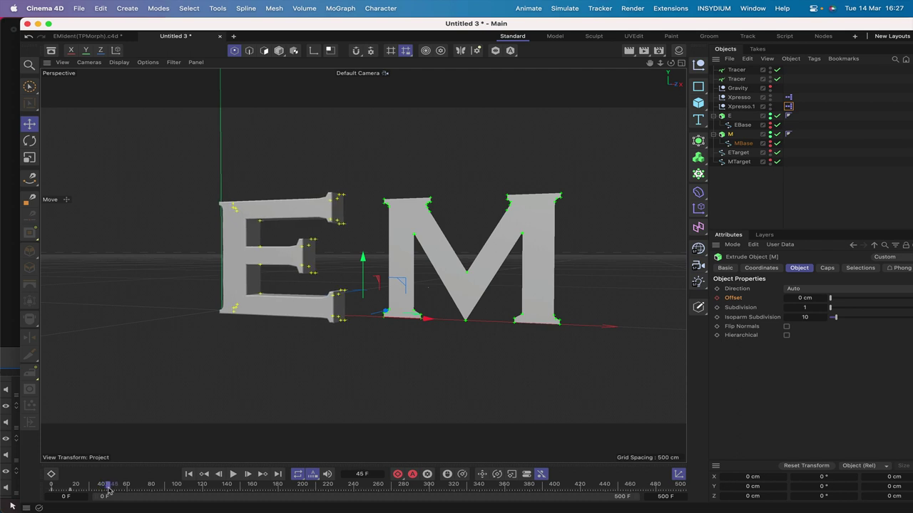
pyautogui.click(108, 490)
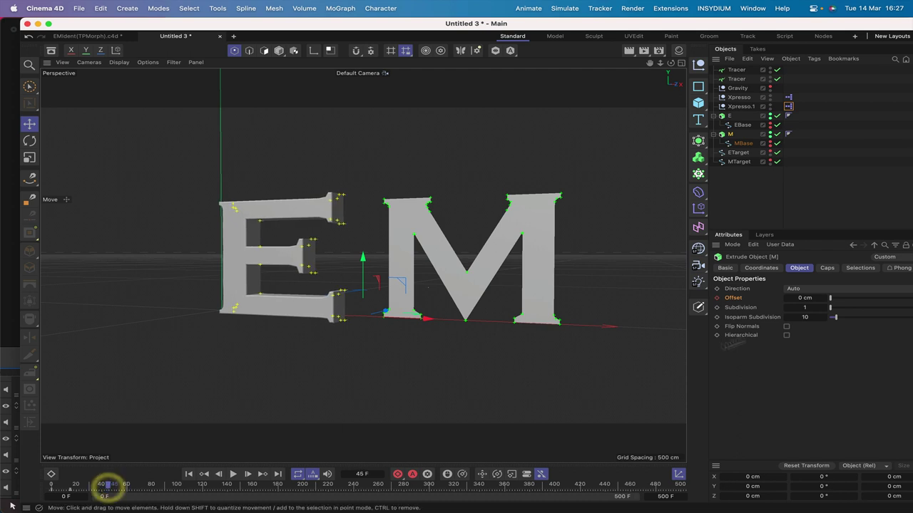
pyautogui.click(801, 297)
pyautogui.press('0')
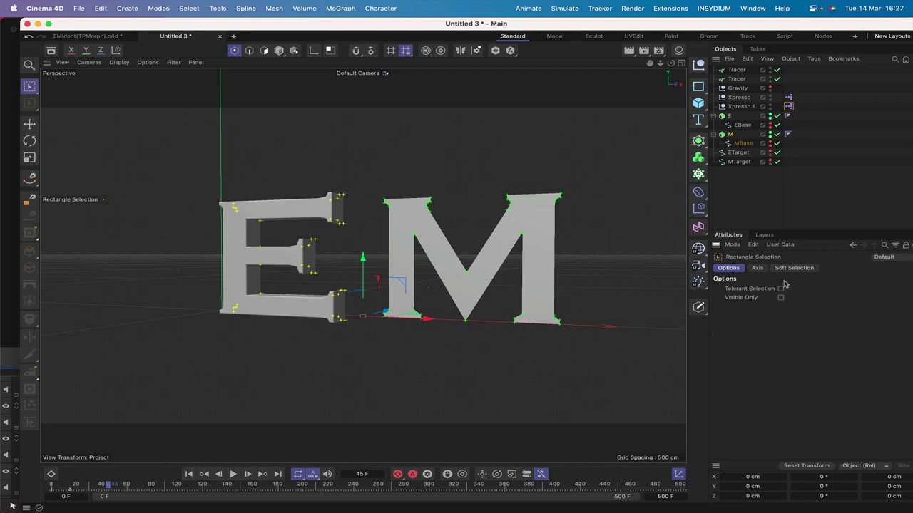
pyautogui.click(728, 134)
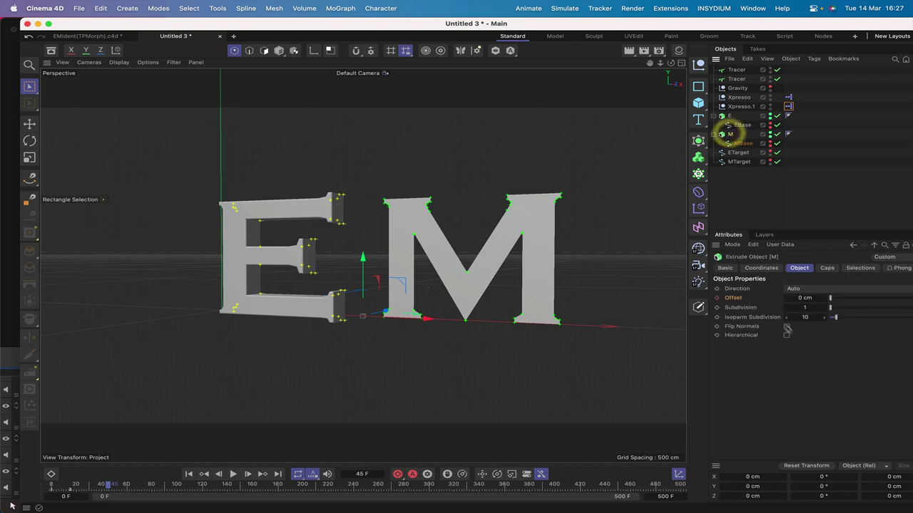
pyautogui.click(802, 298)
pyautogui.write('20')
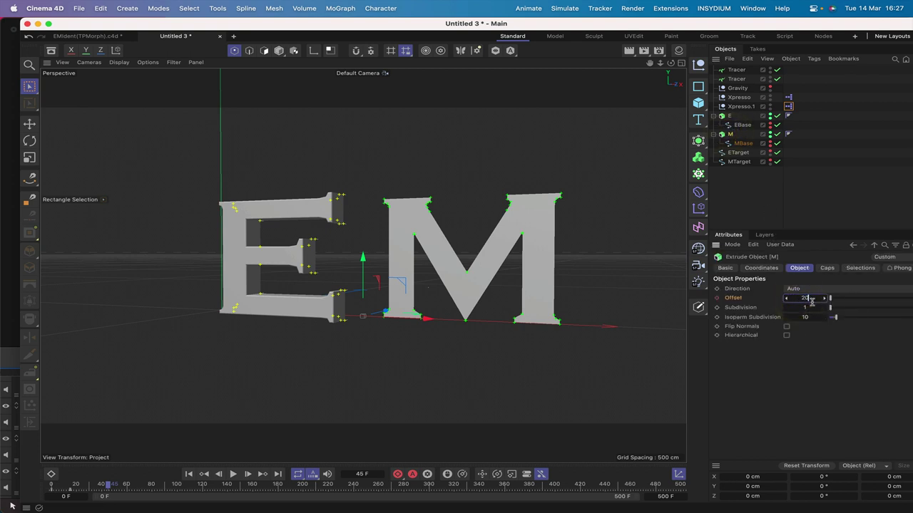
pyautogui.press('Return')
pyautogui.click(717, 298)
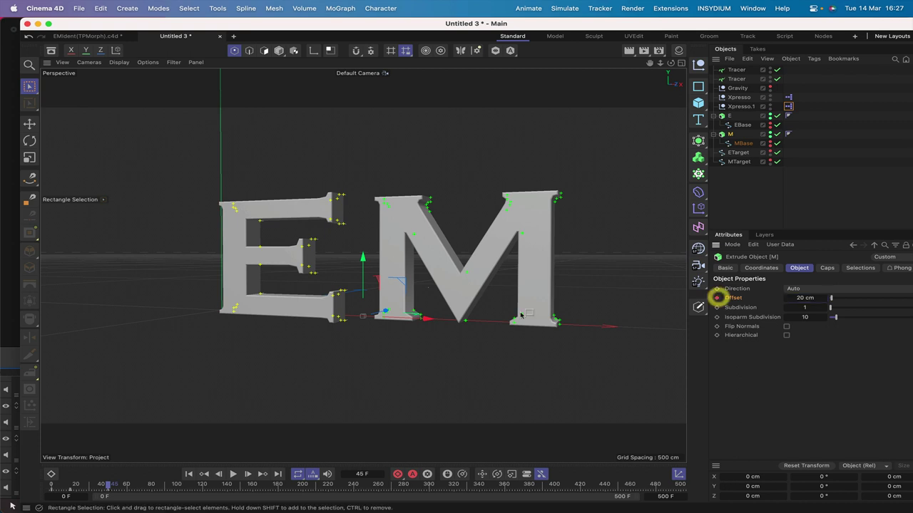
pyautogui.moveTo(108, 485); pyautogui.dragTo(52, 494)
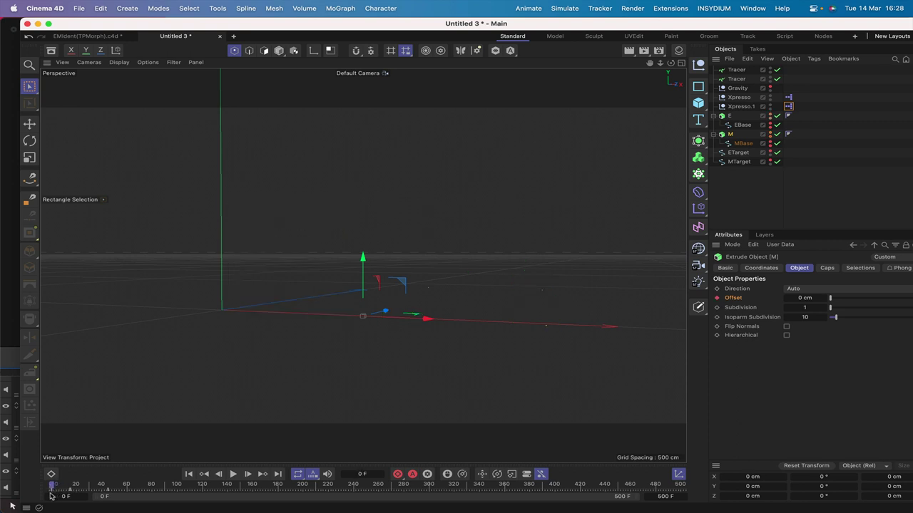
pyautogui.click(546, 326)
# Key the M's Caps bevel Size at 0 cm on frames 0 and 15
pyautogui.click(826, 267)
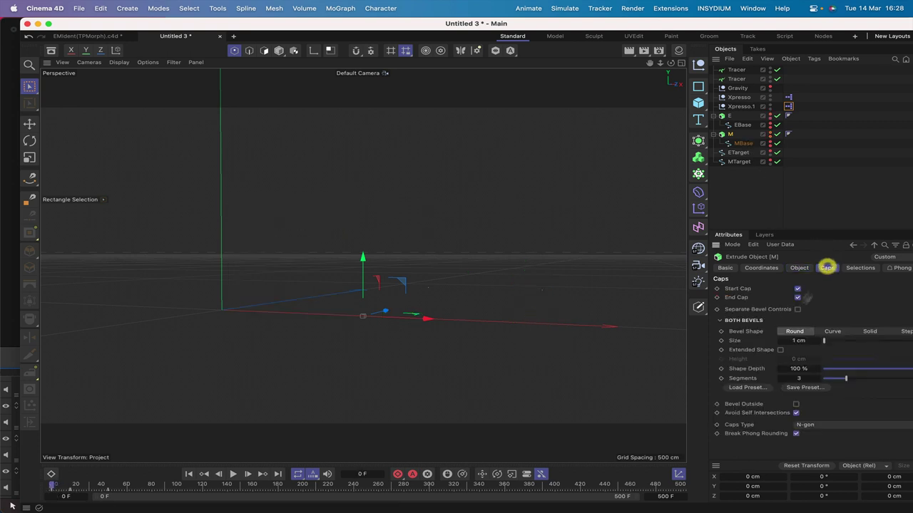
pyautogui.click(800, 340)
pyautogui.write('0')
pyautogui.press('Return')
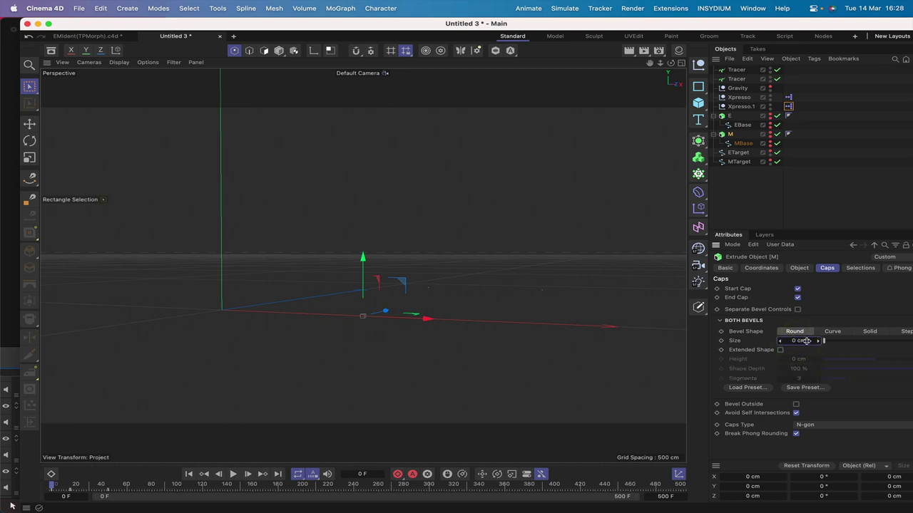
pyautogui.click(720, 340)
pyautogui.moveTo(52, 487); pyautogui.dragTo(69, 487)
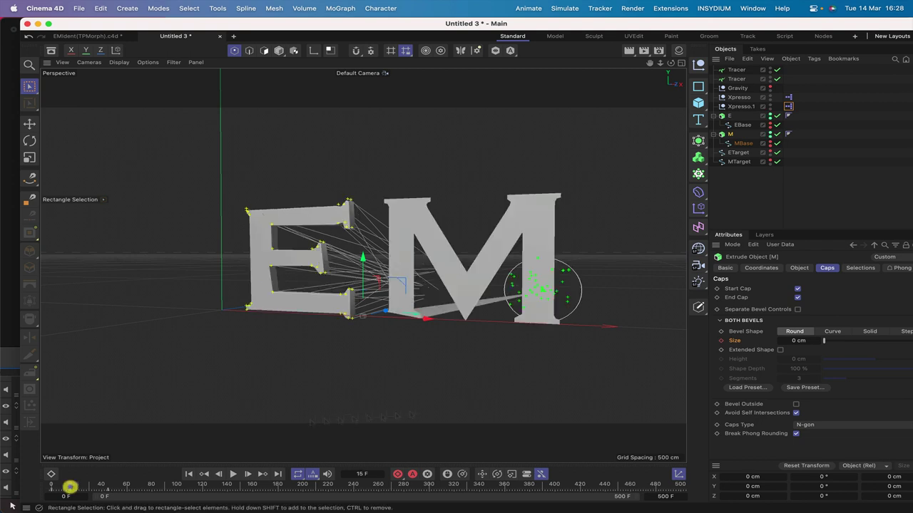
pyautogui.click(721, 341)
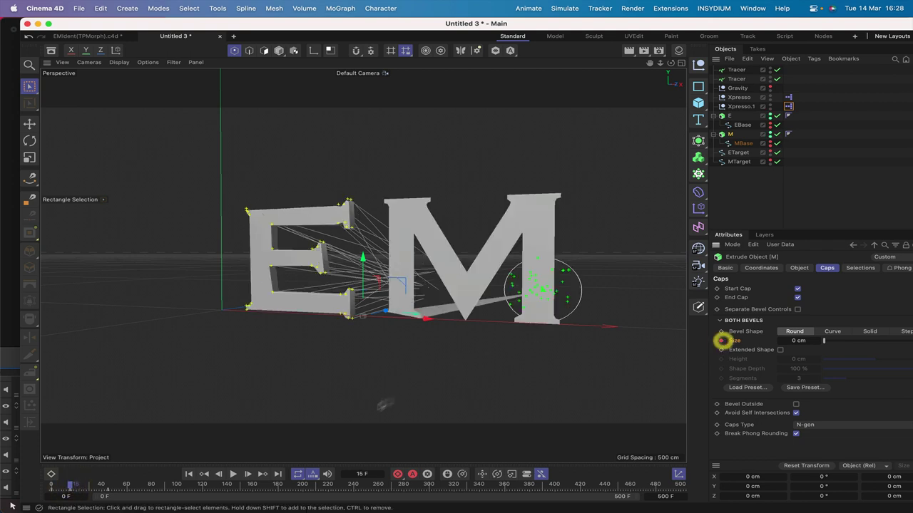
# Key the M's bevel Size at 1 cm on frame 45 and play the morph from the start
pyautogui.click(71, 486)
pyautogui.moveTo(72, 486); pyautogui.dragTo(106, 487)
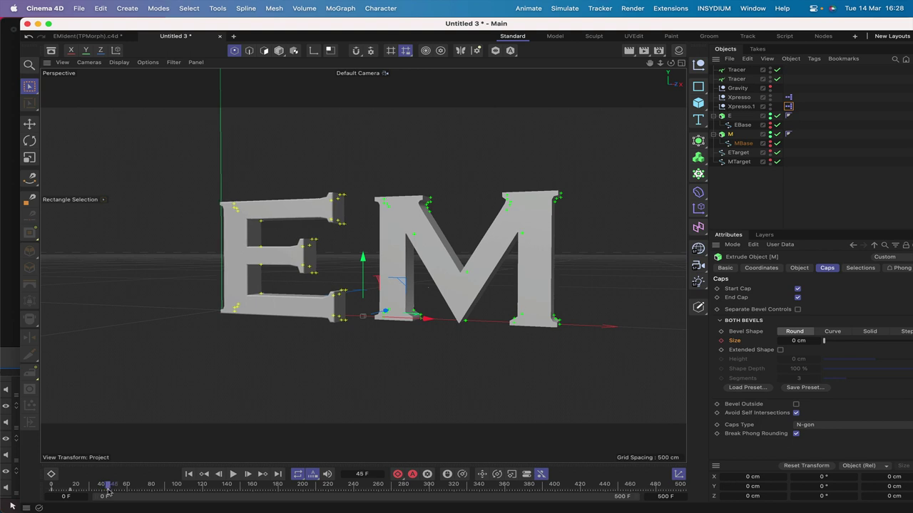
pyautogui.click(109, 486)
pyautogui.click(798, 341)
pyautogui.write('1')
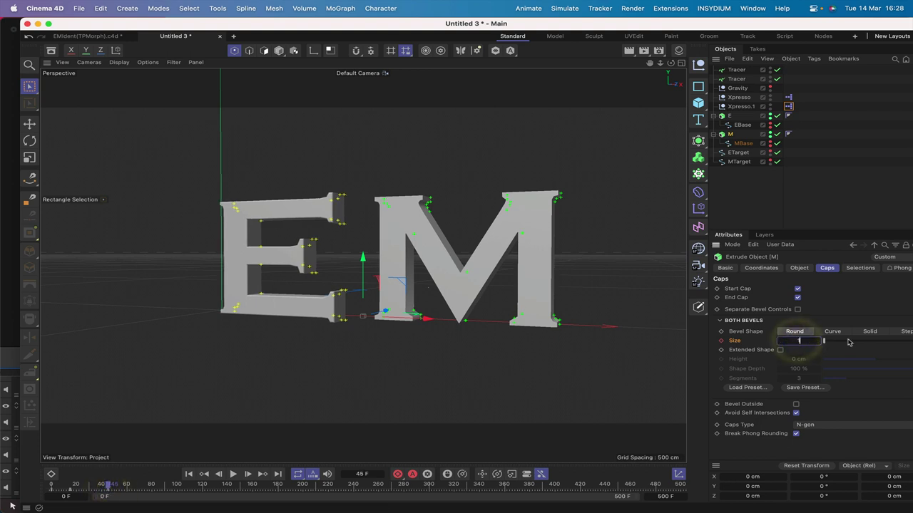
pyautogui.press('Return')
pyautogui.click(721, 341)
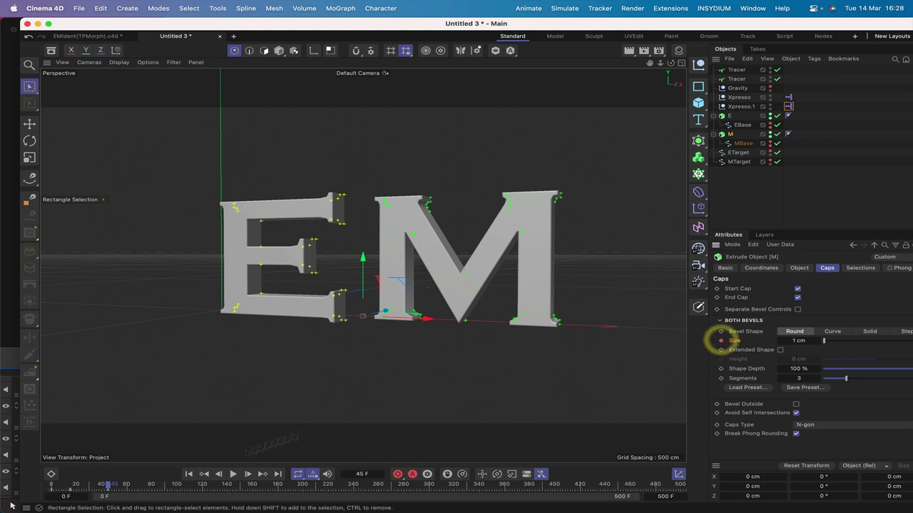
pyautogui.click(188, 474)
pyautogui.click(232, 474)
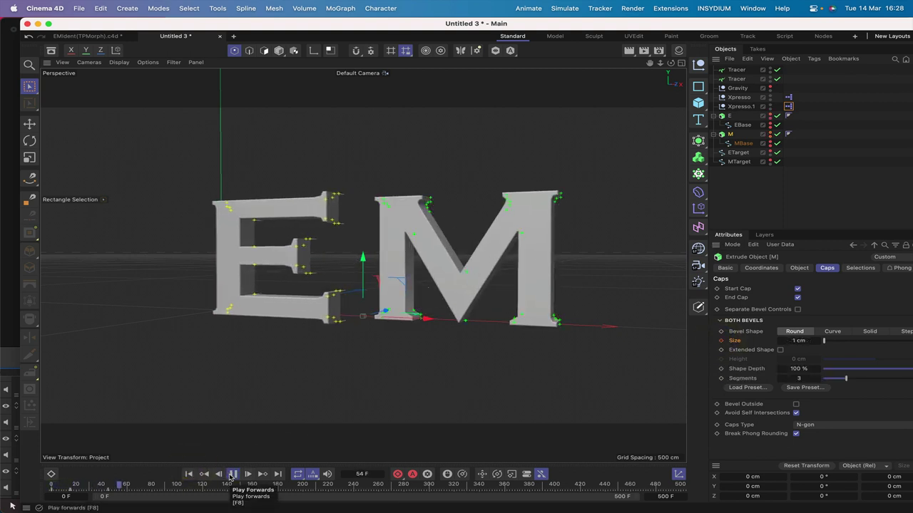
# Pause, rewind and replay the morph, stopping once the bevelled E and M are formed
pyautogui.click(233, 474)
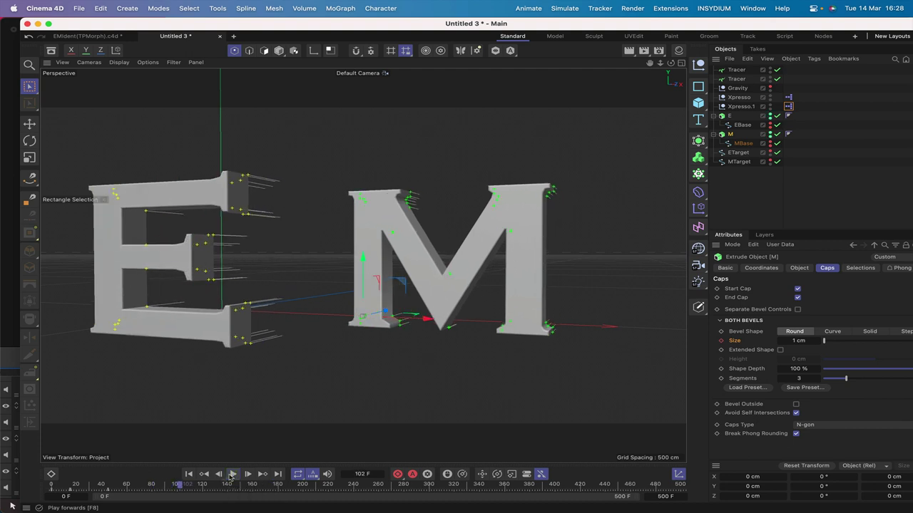
pyautogui.click(189, 474)
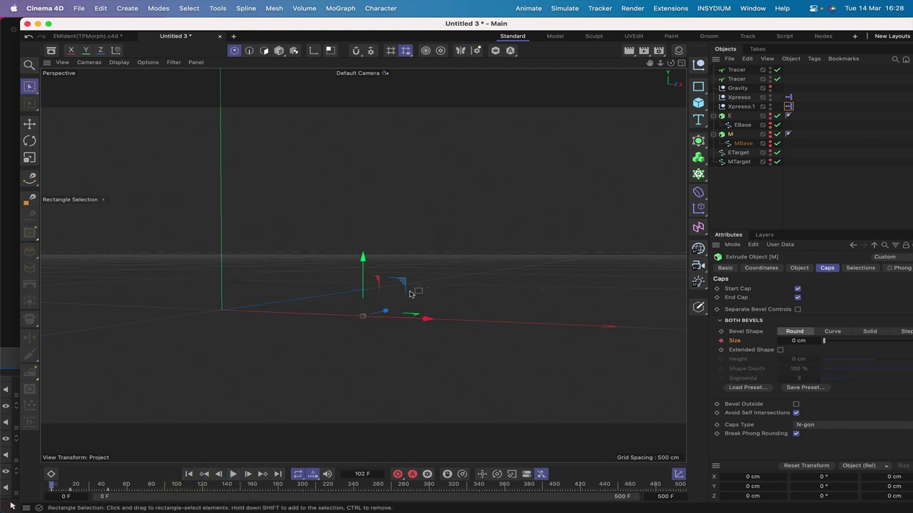
pyautogui.click(233, 475)
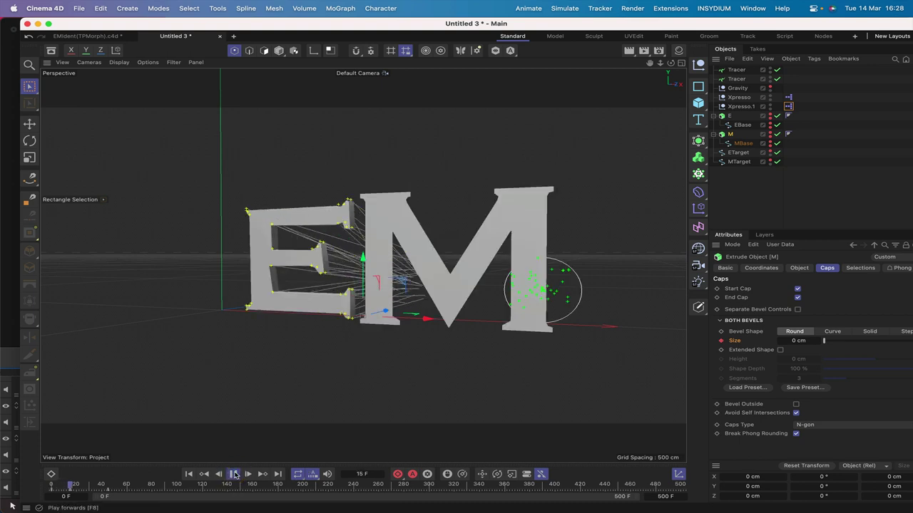
pyautogui.click(233, 474)
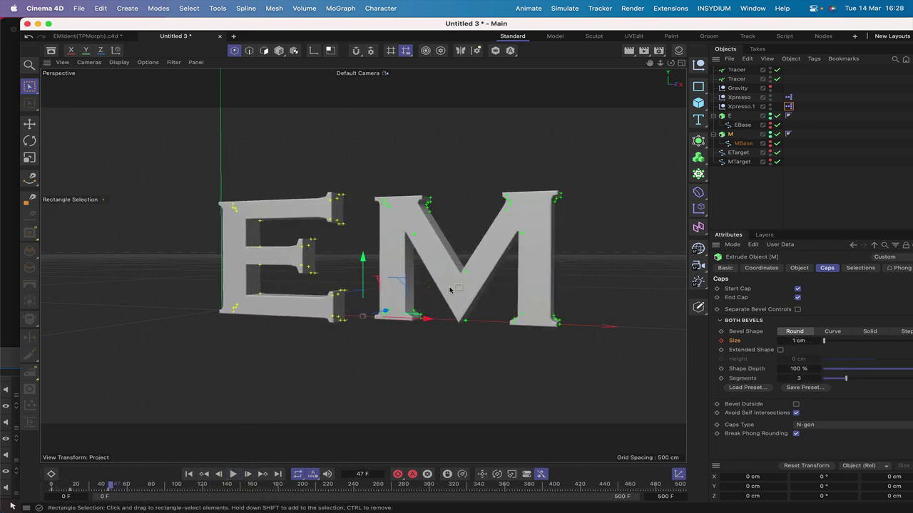
pyautogui.click(188, 474)
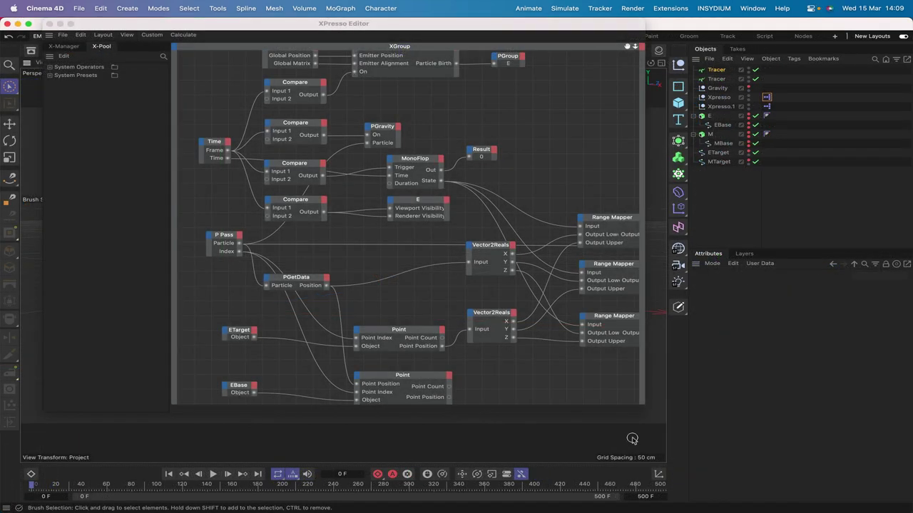
# Set the top Compare node's Input 2 to 0 and shift the graph to show the top nodes
pyautogui.click(294, 84)
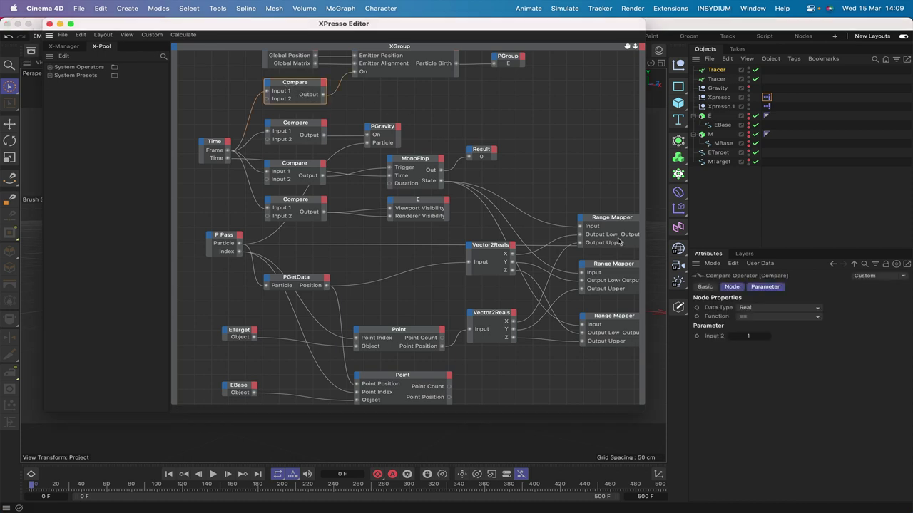
pyautogui.click(750, 338)
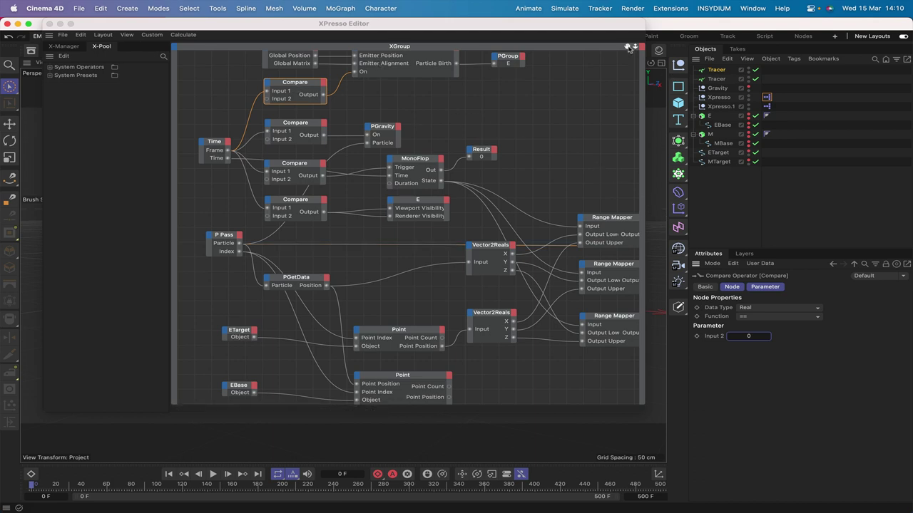
pyautogui.moveTo(627, 47); pyautogui.dragTo(627, 59)
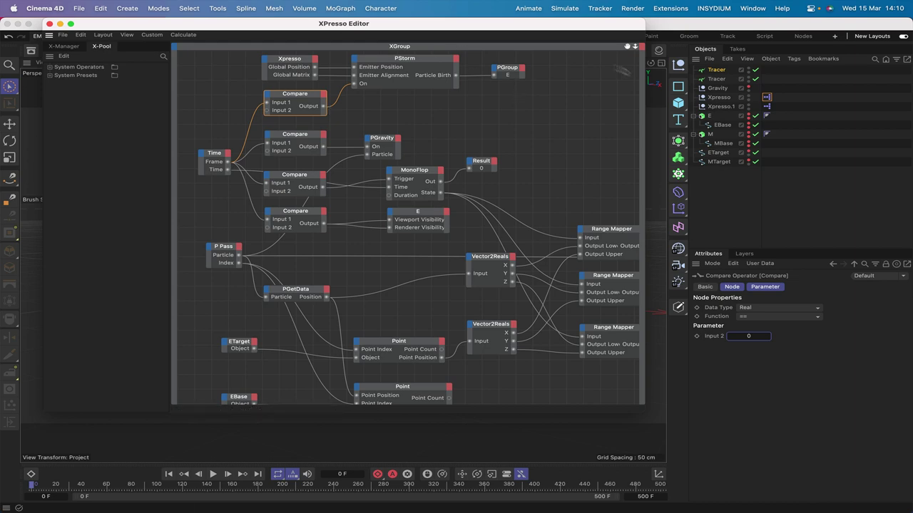
# Open the Xpresso.1 tag's node graph and position the editor to uncover the viewport
pyautogui.doubleClick(766, 107)
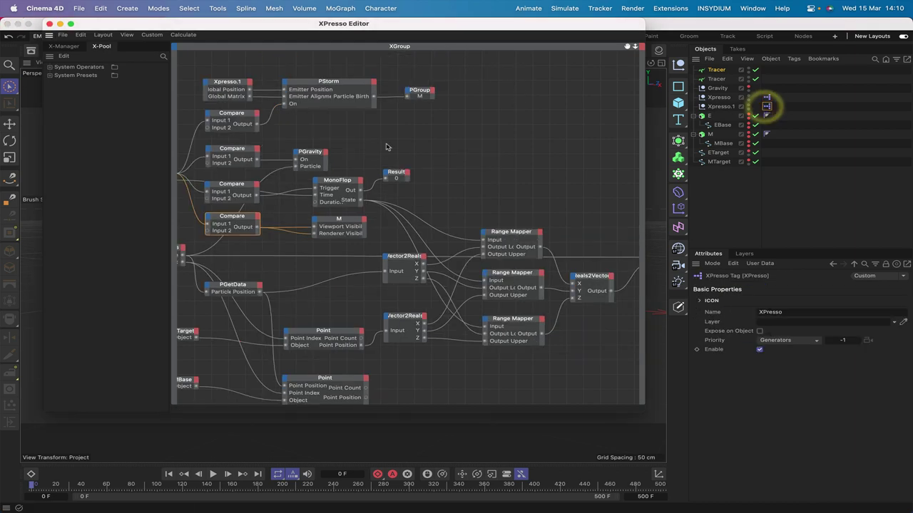
pyautogui.moveTo(569, 34); pyautogui.dragTo(622, 35)
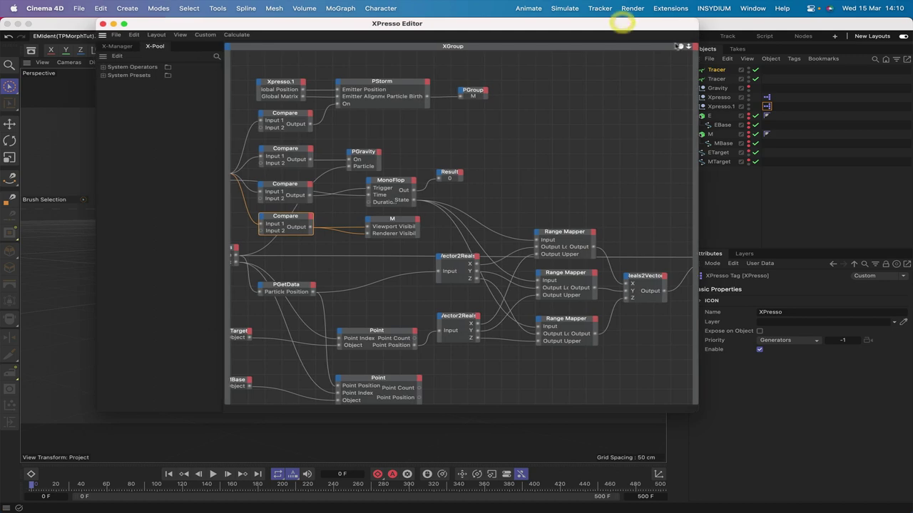
pyautogui.moveTo(680, 46); pyautogui.dragTo(755, 26)
pyautogui.moveTo(634, 27); pyautogui.dragTo(523, 18)
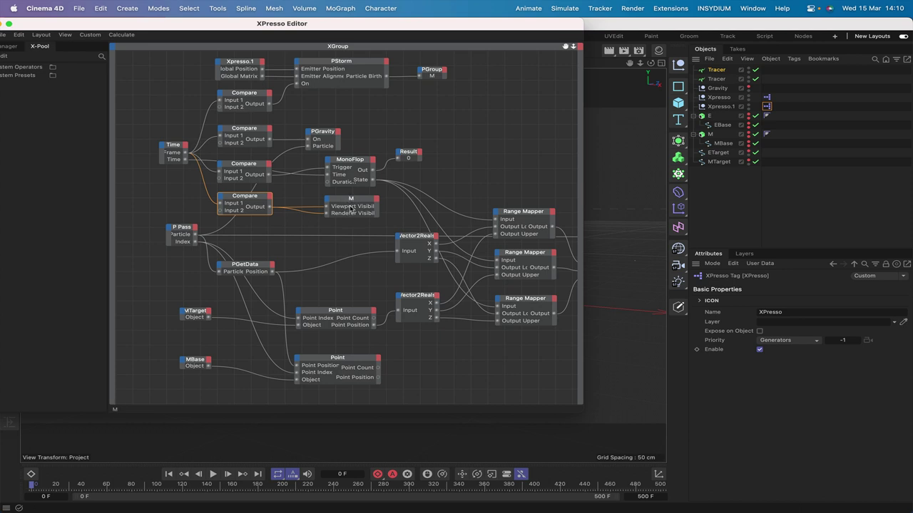
# Switch the Compare node driving M's visibility to <= and move the editor aside
pyautogui.click(258, 200)
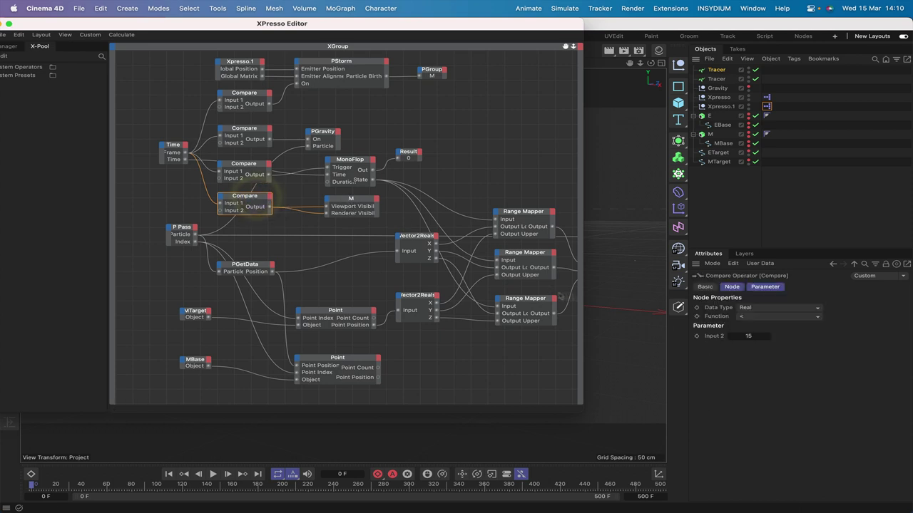
pyautogui.click(758, 318)
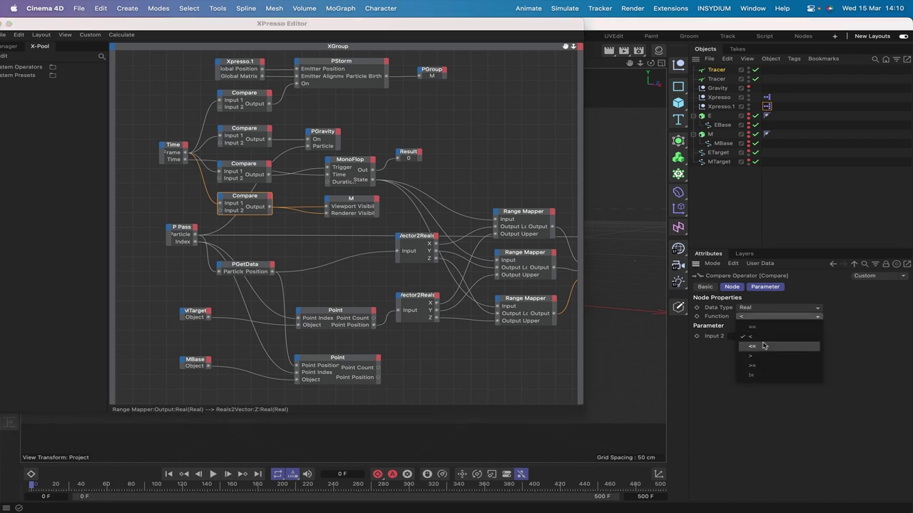
pyautogui.click(762, 343)
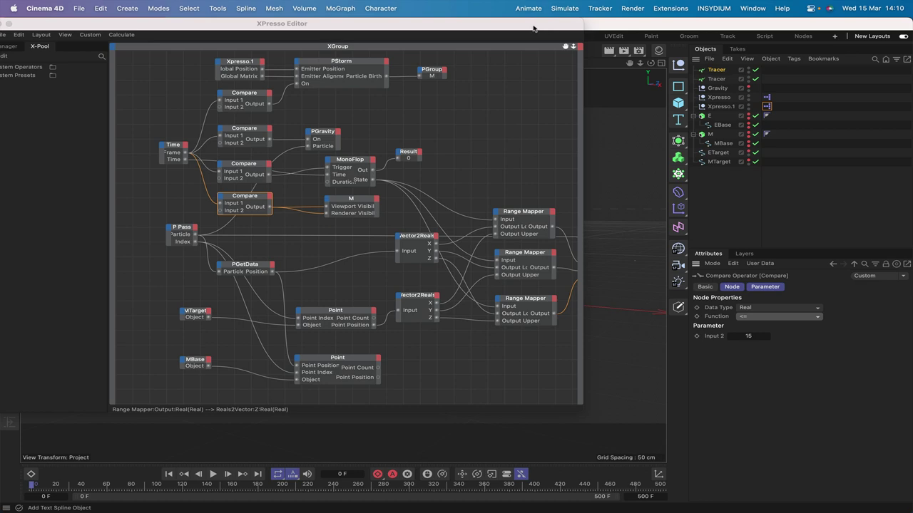
pyautogui.moveTo(533, 29); pyautogui.dragTo(142, 7)
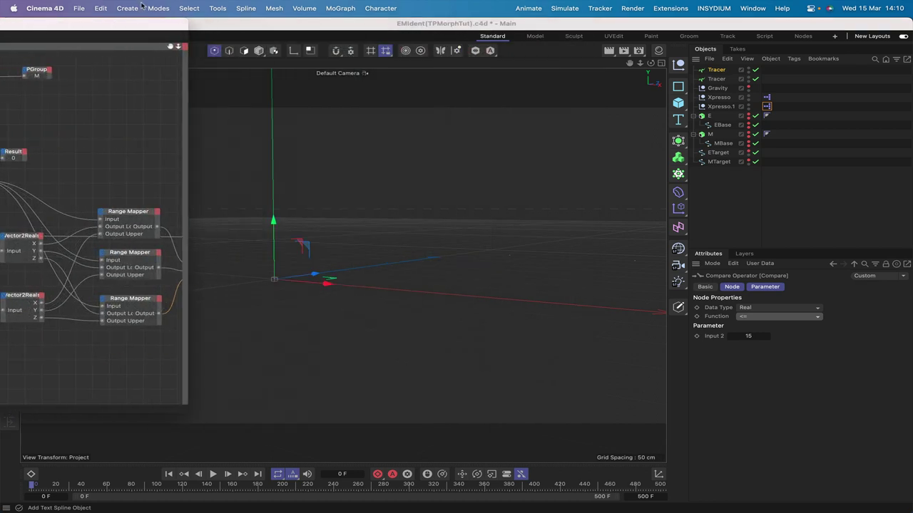
# Replay the particle morph into the E and M letters repeatedly, pausing between frames 55 and 87
pyautogui.click(167, 474)
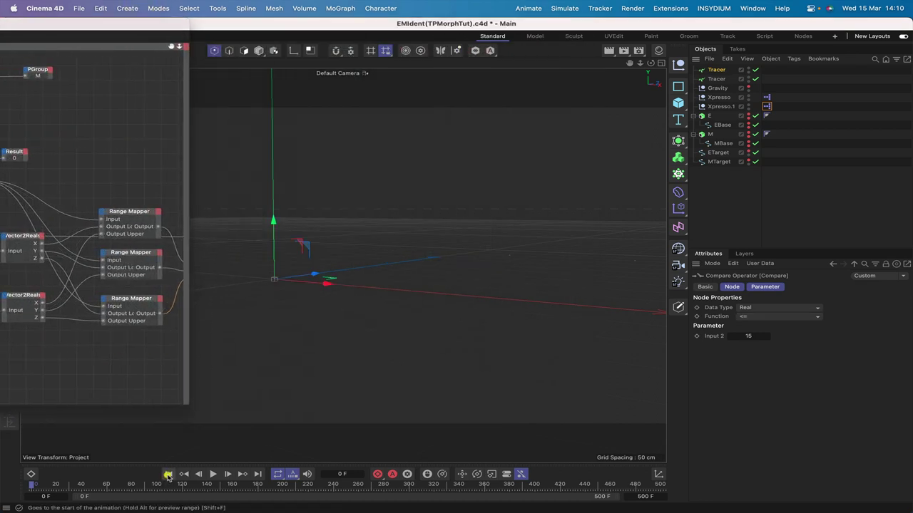
pyautogui.click(214, 474)
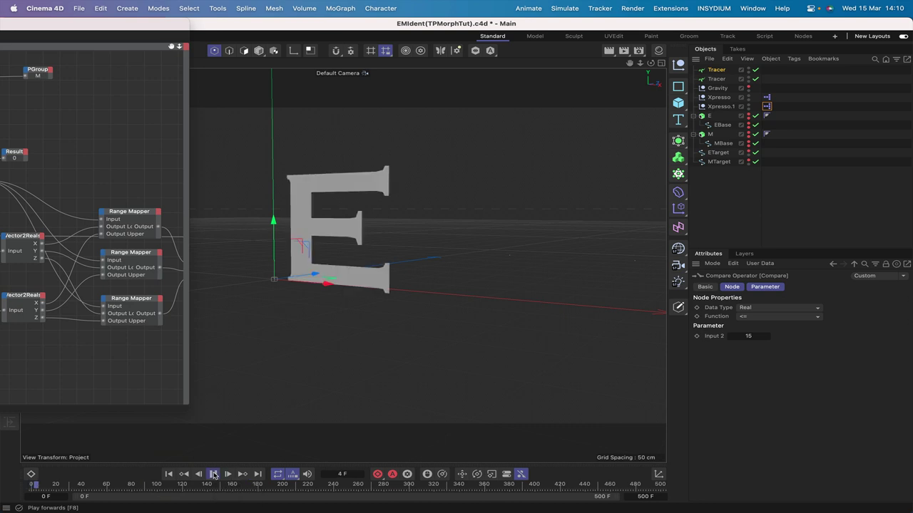
pyautogui.click(213, 474)
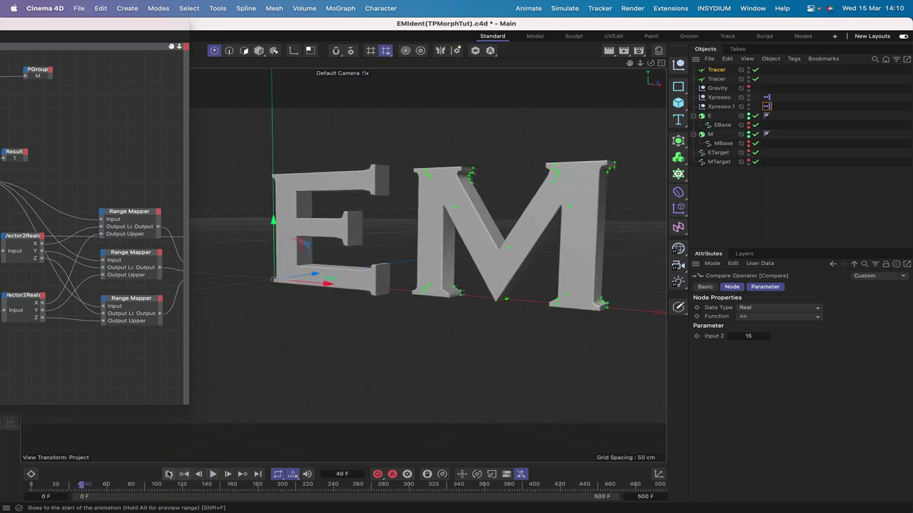
pyautogui.click(169, 474)
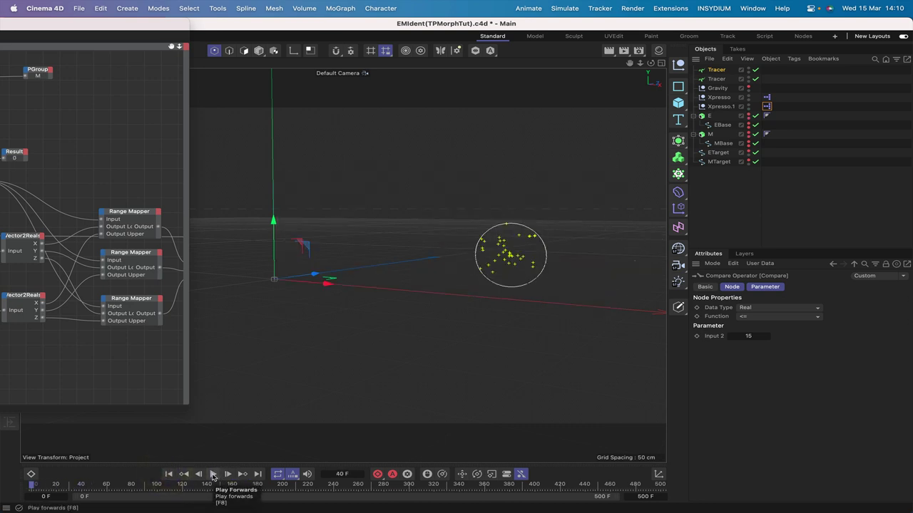
pyautogui.click(213, 474)
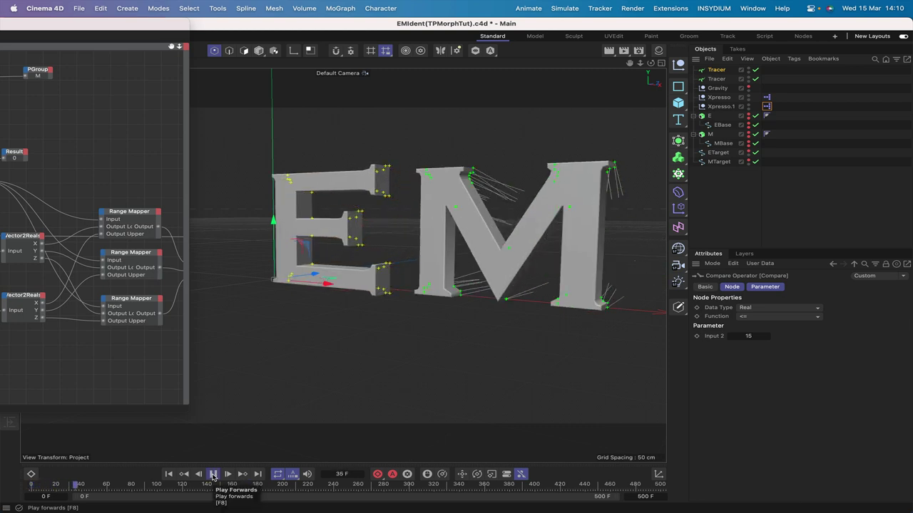
pyautogui.click(213, 474)
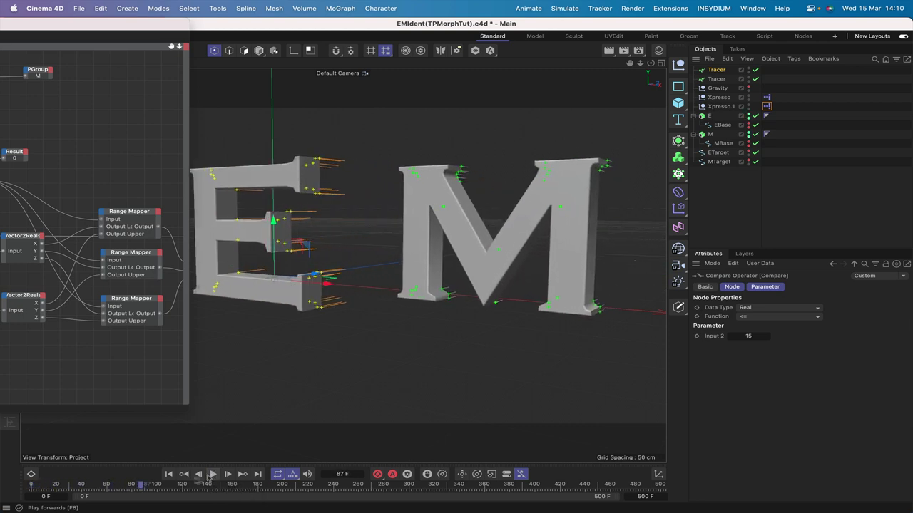
pyautogui.click(169, 474)
pyautogui.click(213, 474)
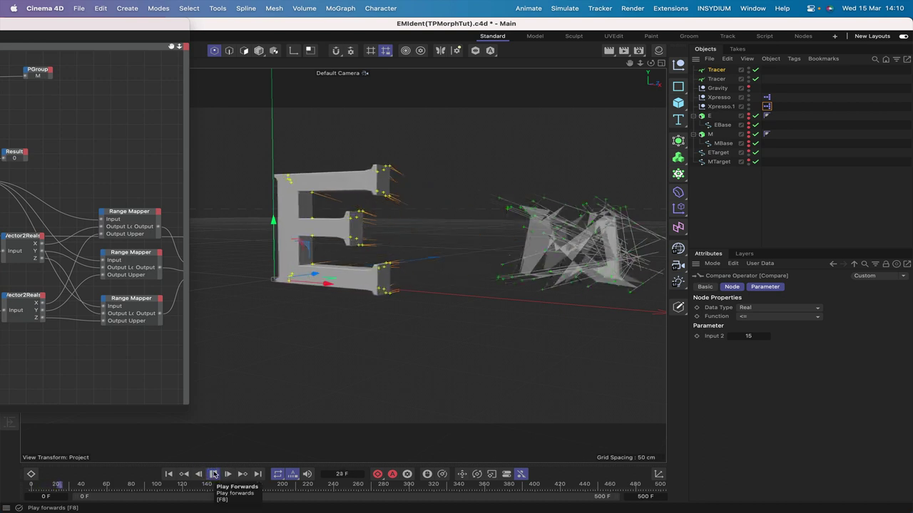
pyautogui.click(213, 474)
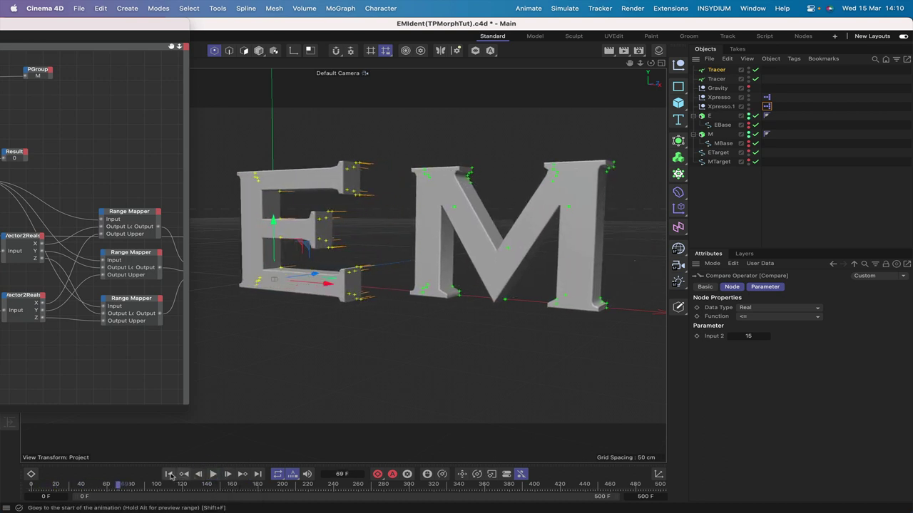
pyautogui.click(168, 474)
pyautogui.click(213, 474)
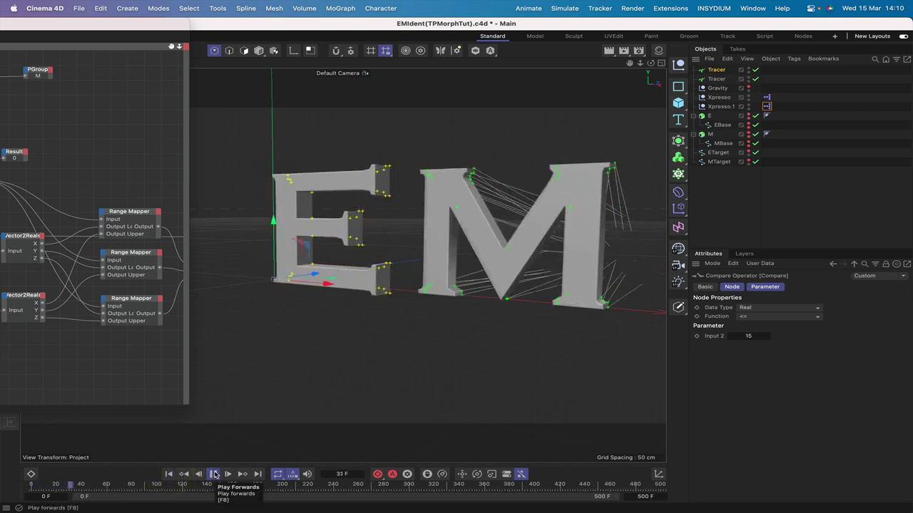
pyautogui.click(214, 474)
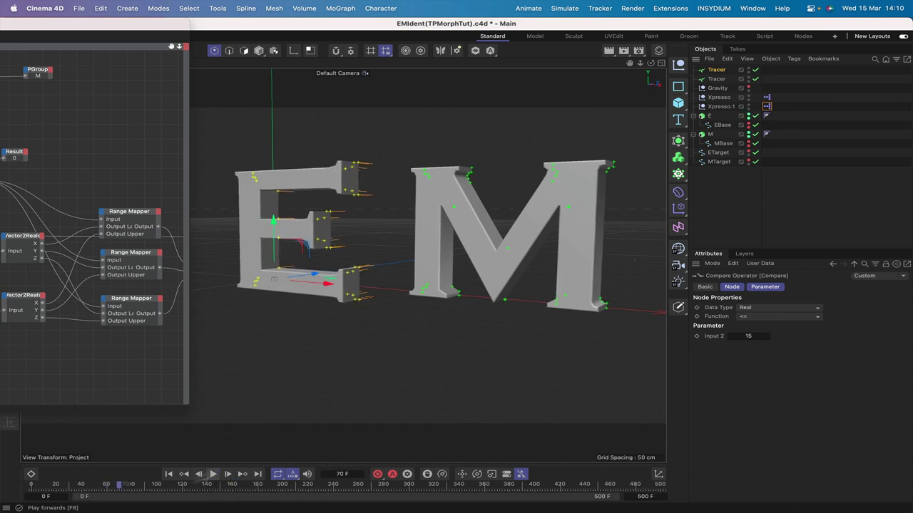
pyautogui.click(168, 474)
pyautogui.click(213, 474)
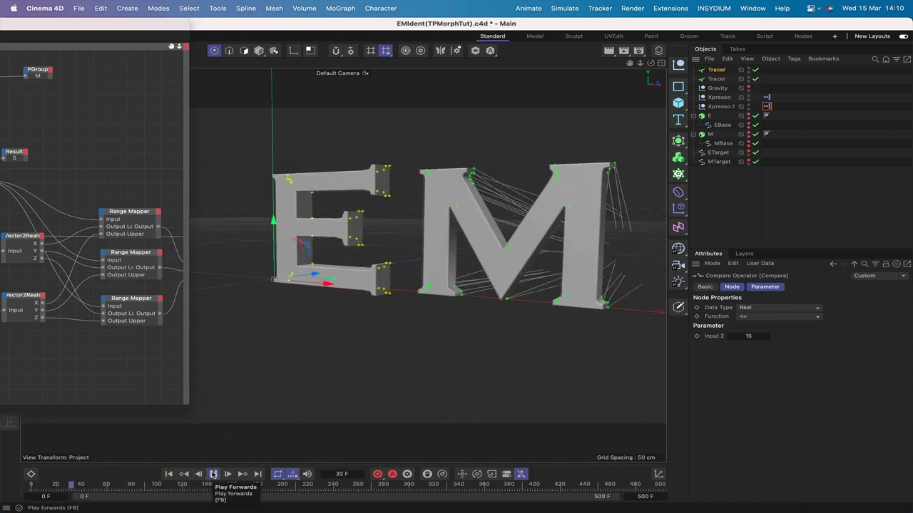
pyautogui.click(213, 474)
pyautogui.click(168, 474)
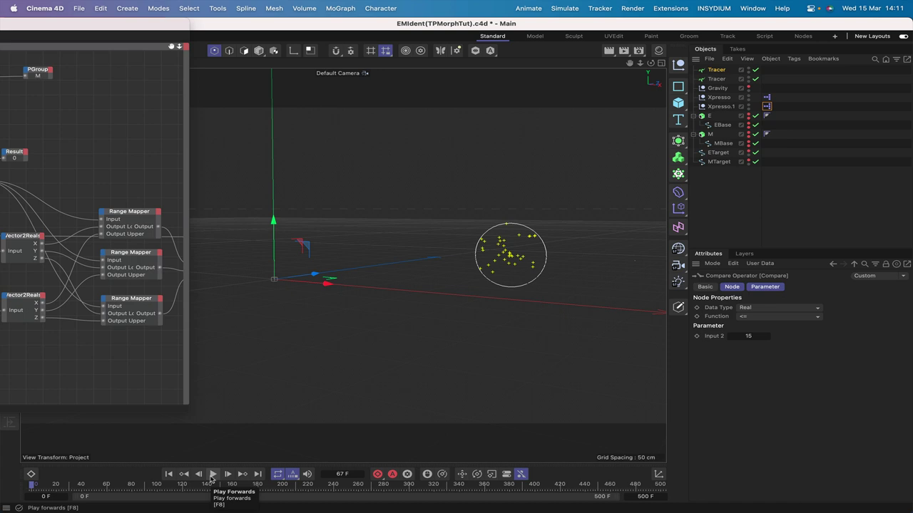
pyautogui.click(213, 474)
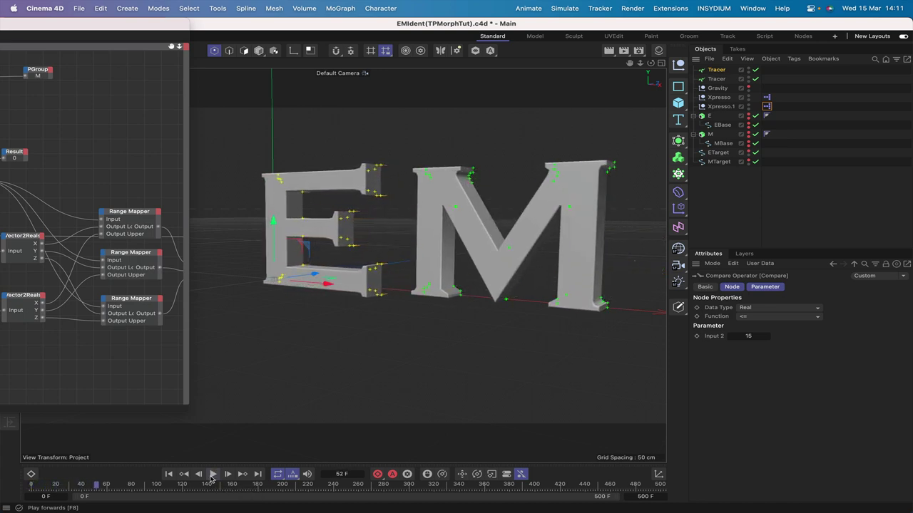
pyautogui.click(169, 475)
pyautogui.click(213, 474)
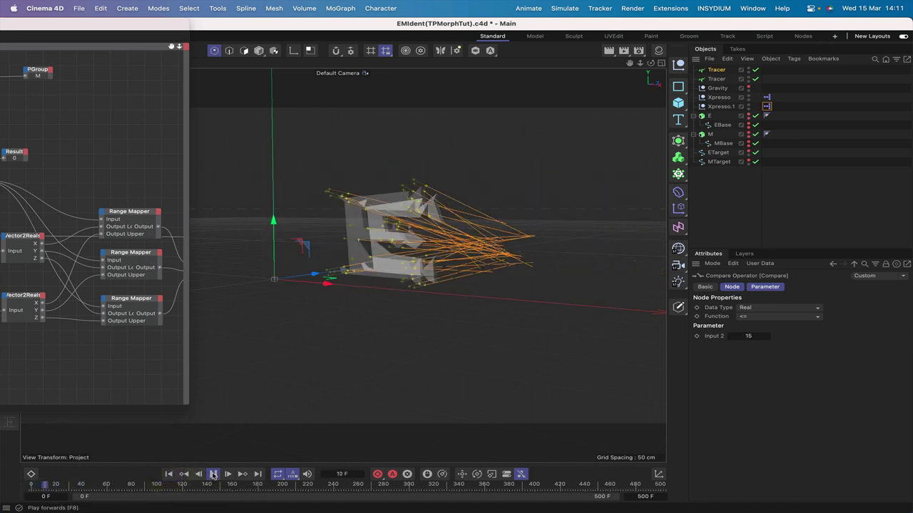
pyautogui.click(213, 474)
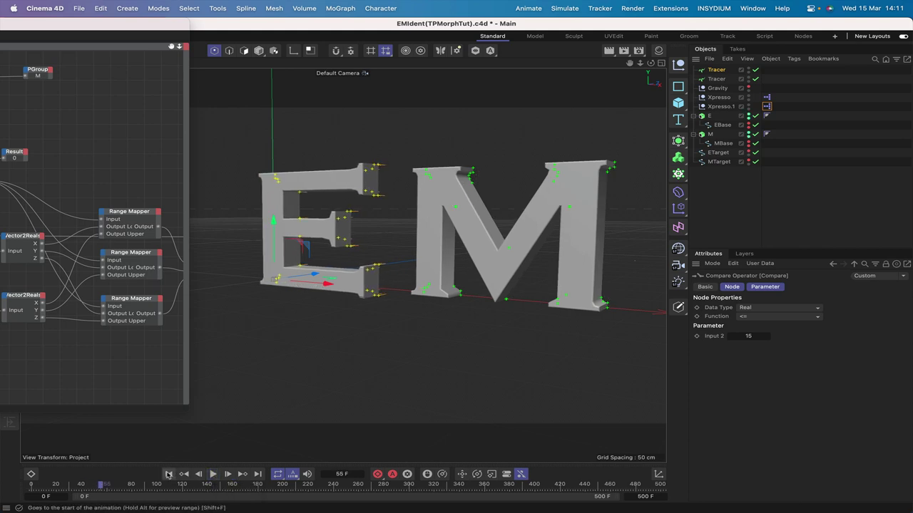
pyautogui.click(169, 474)
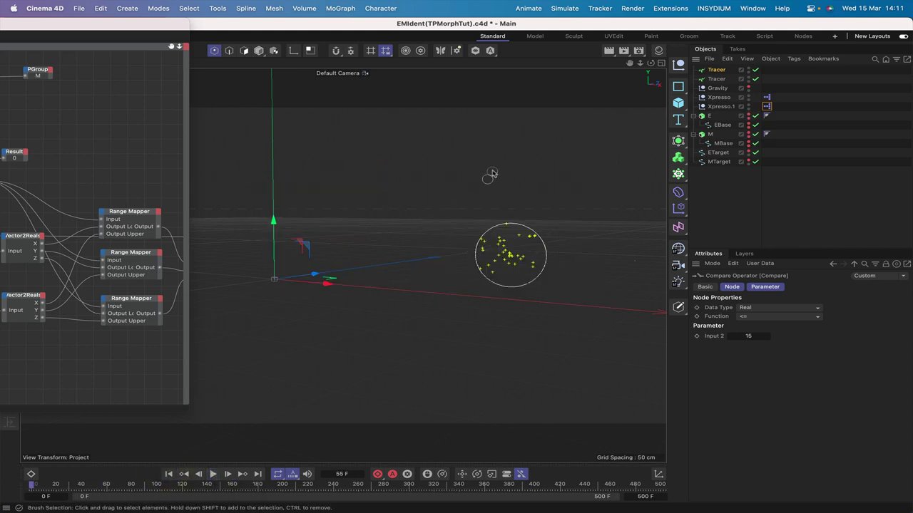
# In the E rig's Xpresso graph, select the PStorm emitter and edit its Random Seed
pyautogui.doubleClick(168, 26)
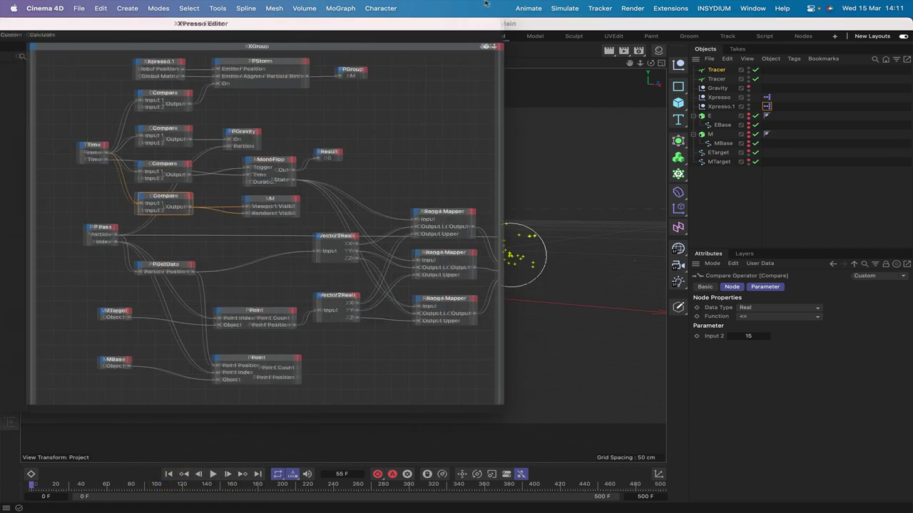
pyautogui.click(766, 97)
pyautogui.click(356, 64)
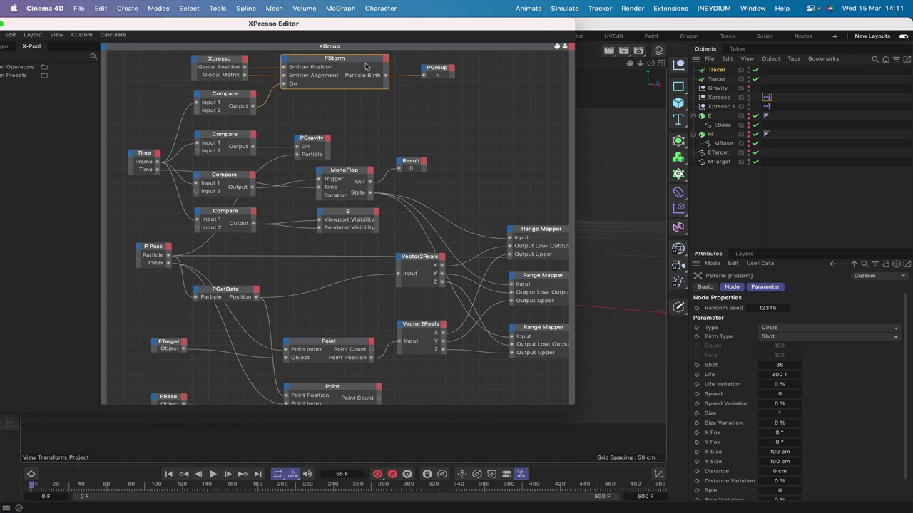
pyautogui.click(770, 308)
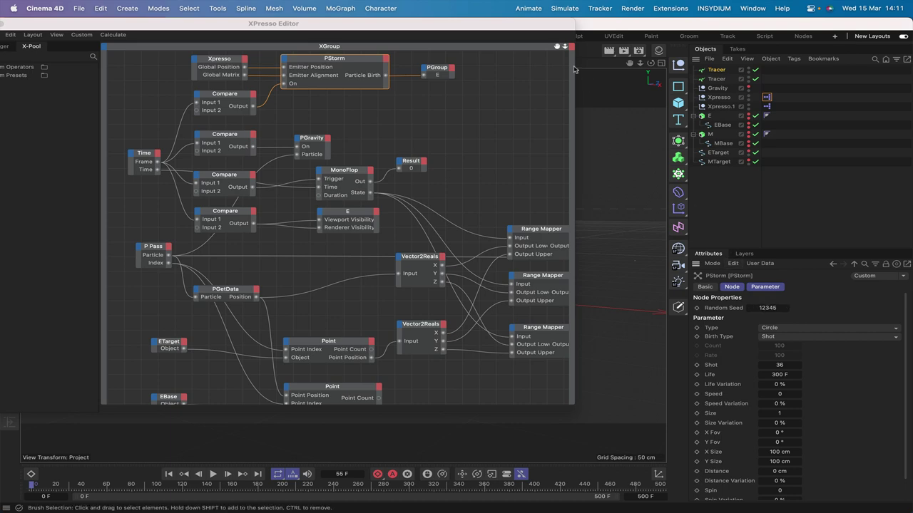
pyautogui.moveTo(551, 24)
pyautogui.mouseDown()
pyautogui.moveTo(359, 20)
pyautogui.moveTo(540, 29)
pyautogui.mouseUp()
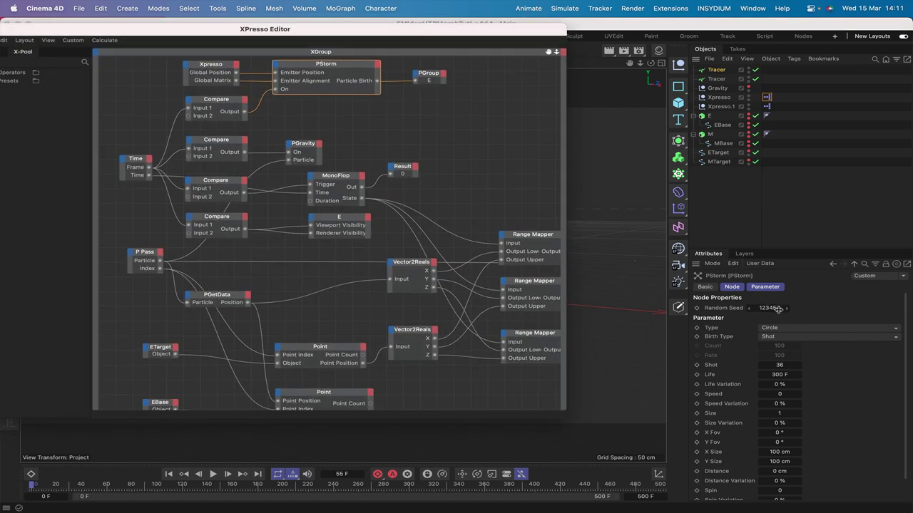
pyautogui.doubleClick(776, 308)
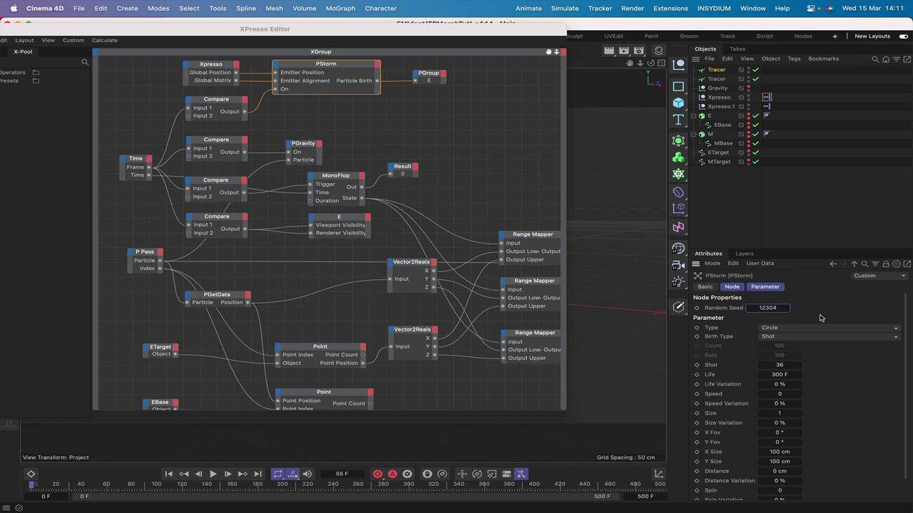
# Set the M rig's PStorm Random Seed to 12348 and move the node graph off the viewport
pyautogui.click(766, 106)
pyautogui.click(343, 72)
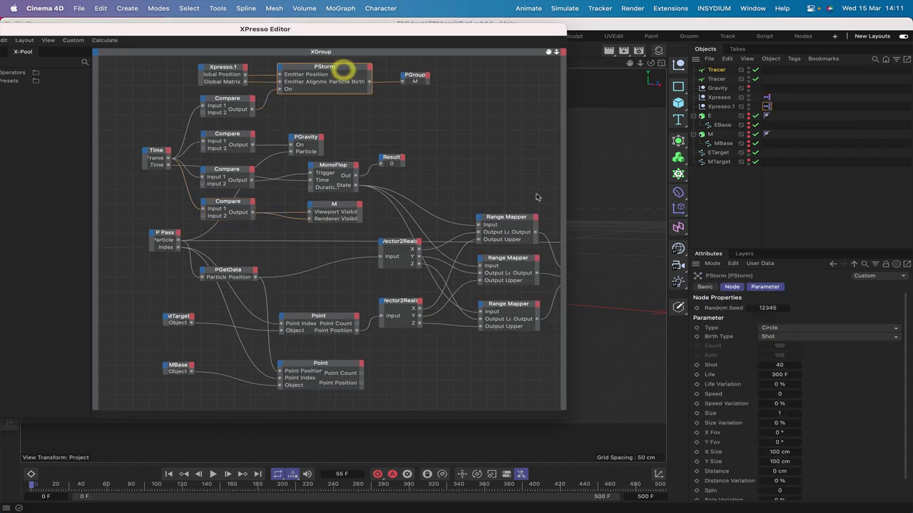
pyautogui.click(778, 308)
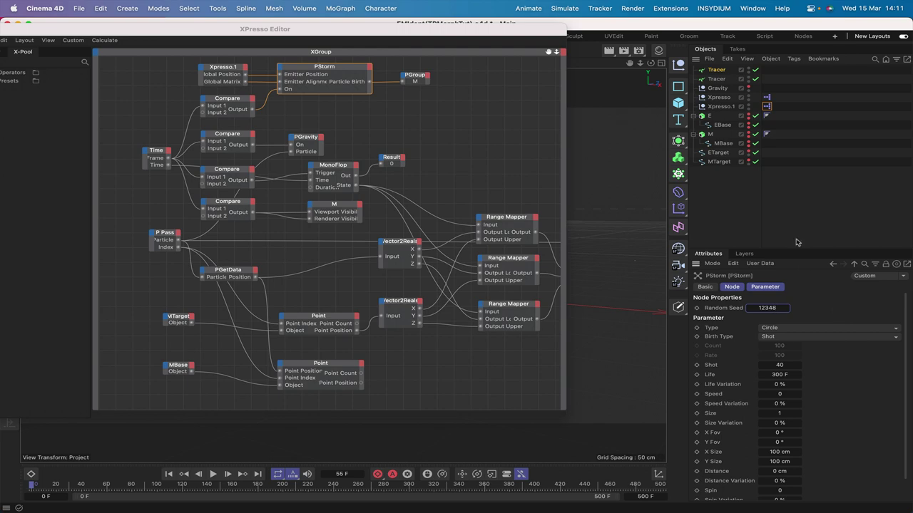
pyautogui.moveTo(530, 32); pyautogui.dragTo(125, 4)
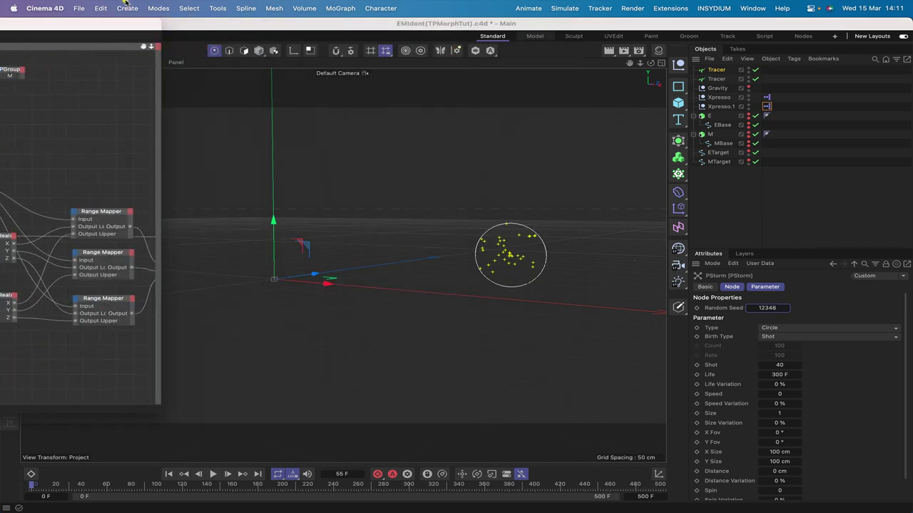
# Replay the E and M letter morph several times from frame 0, then maximize the XPresso Editor
pyautogui.click(168, 474)
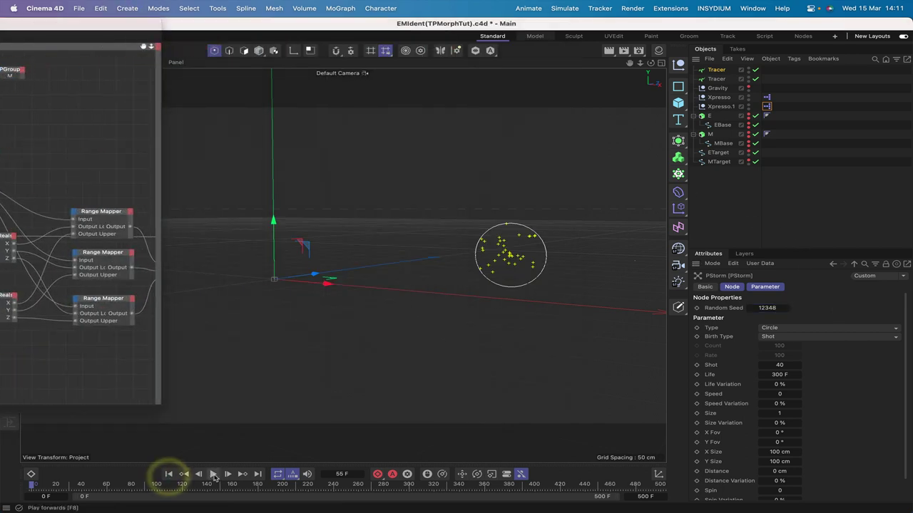
pyautogui.click(212, 474)
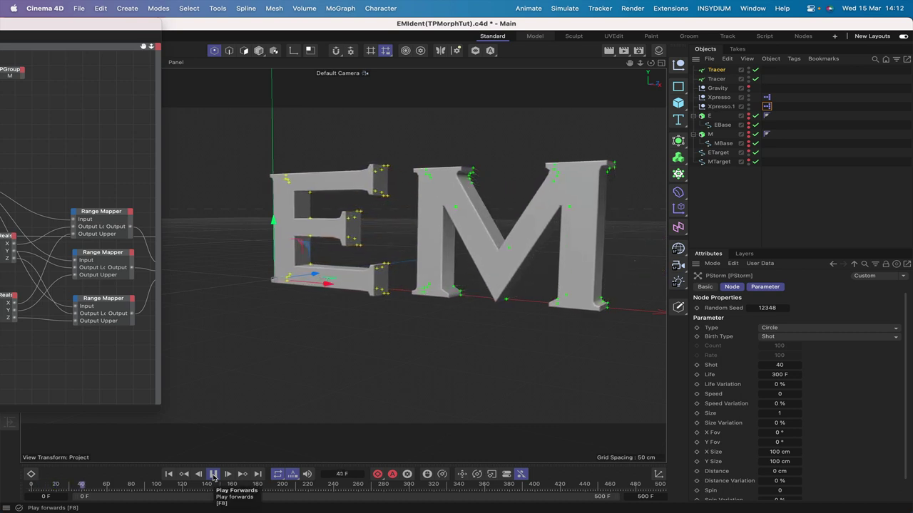
pyautogui.click(212, 474)
pyautogui.click(168, 474)
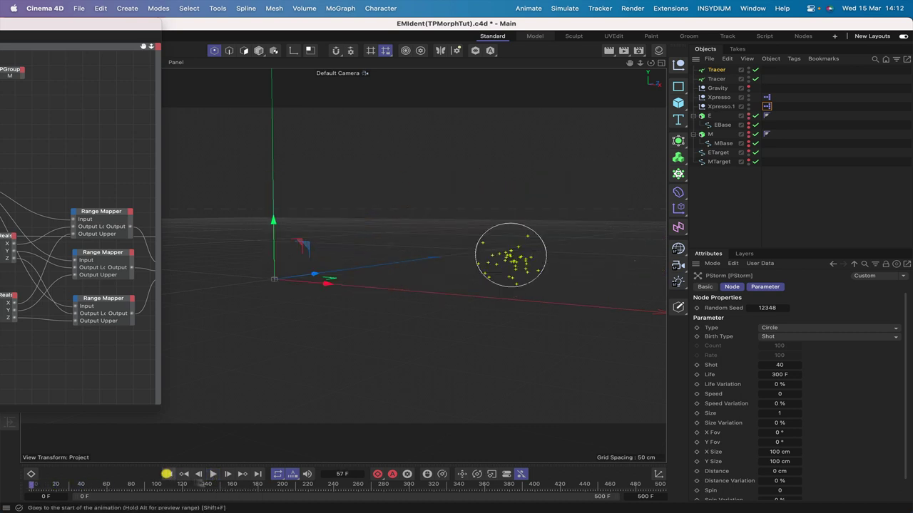
pyautogui.click(212, 474)
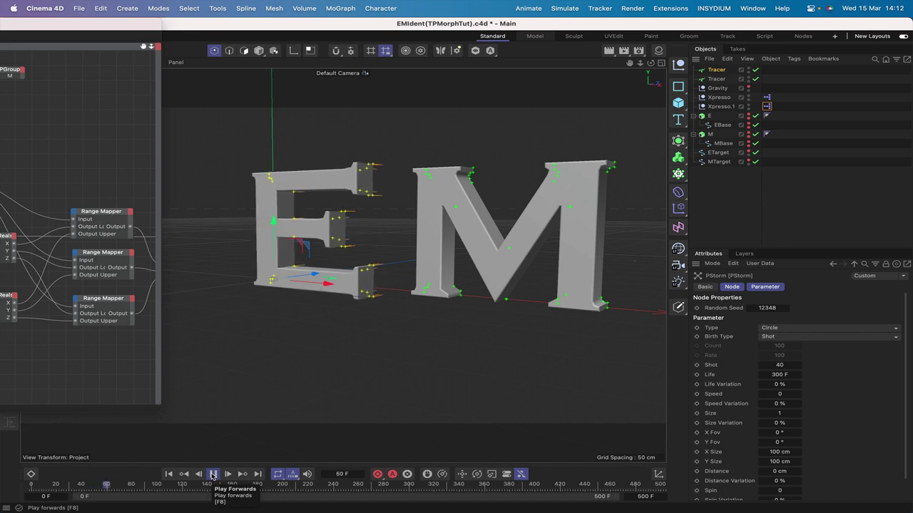
pyautogui.click(168, 474)
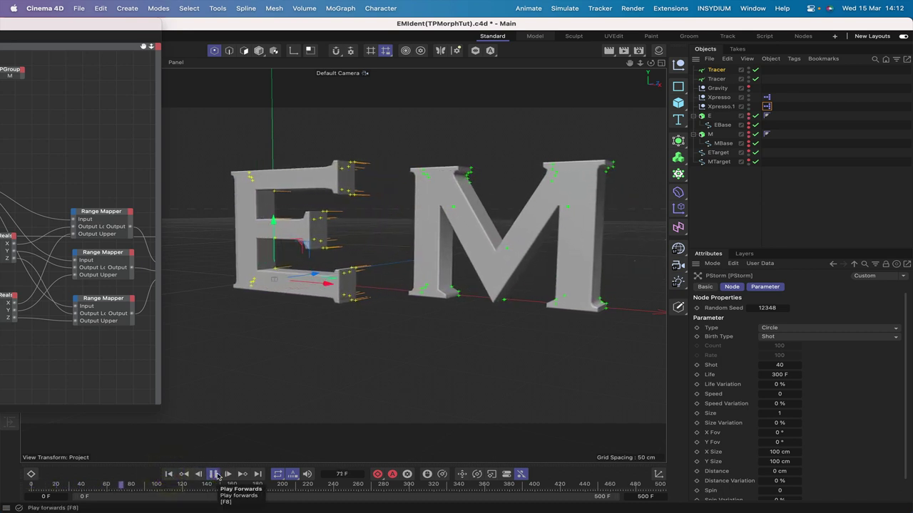
pyautogui.click(168, 475)
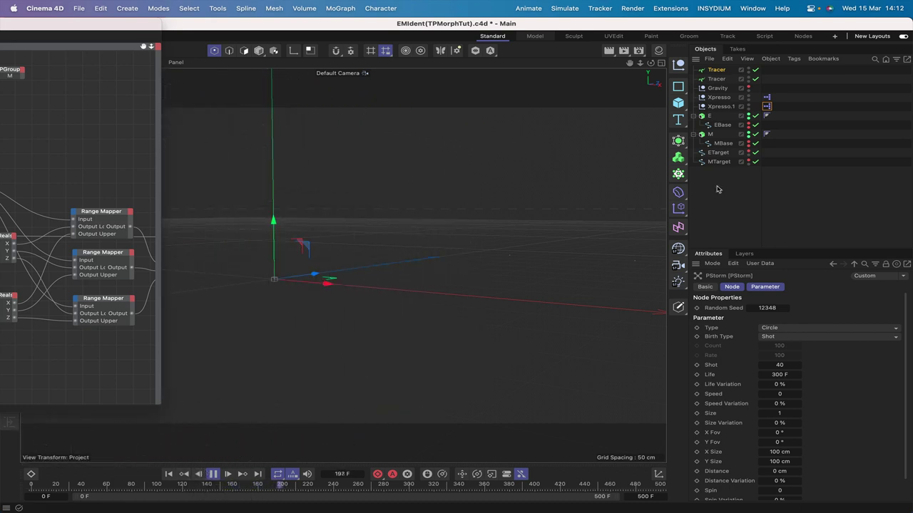
pyautogui.click(210, 473)
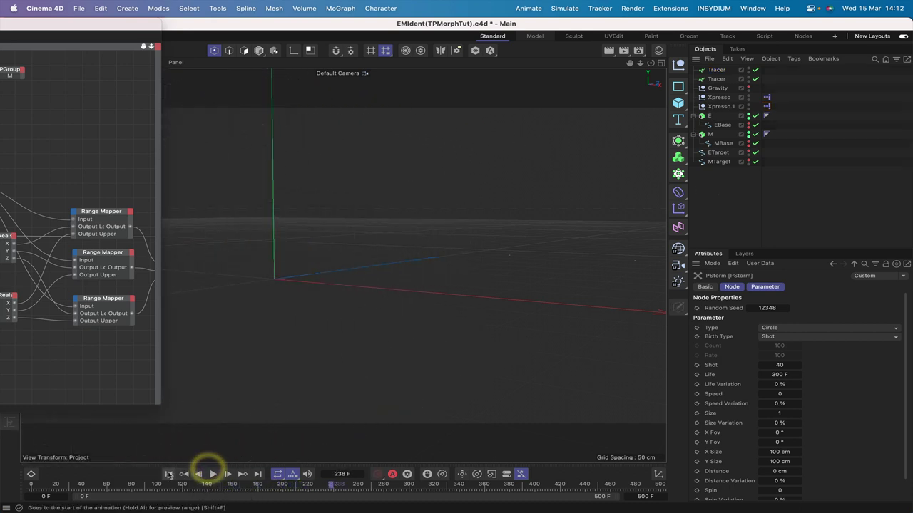
pyautogui.click(169, 473)
pyautogui.doubleClick(149, 27)
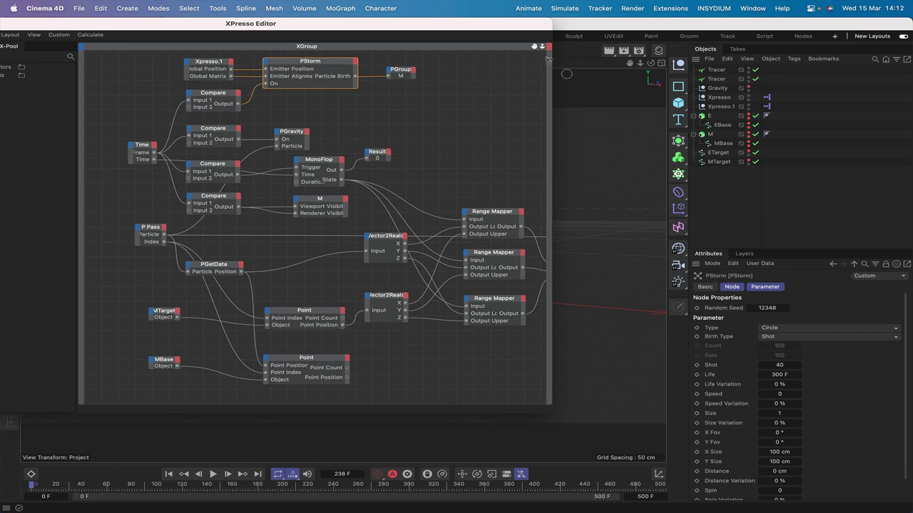
# Close the XPresso Editor, change the timeline end from 500 F to 200 F, and play the EM morph
pyautogui.doubleClick(512, 32)
pyautogui.moveTo(576, 152); pyautogui.dragTo(706, 146)
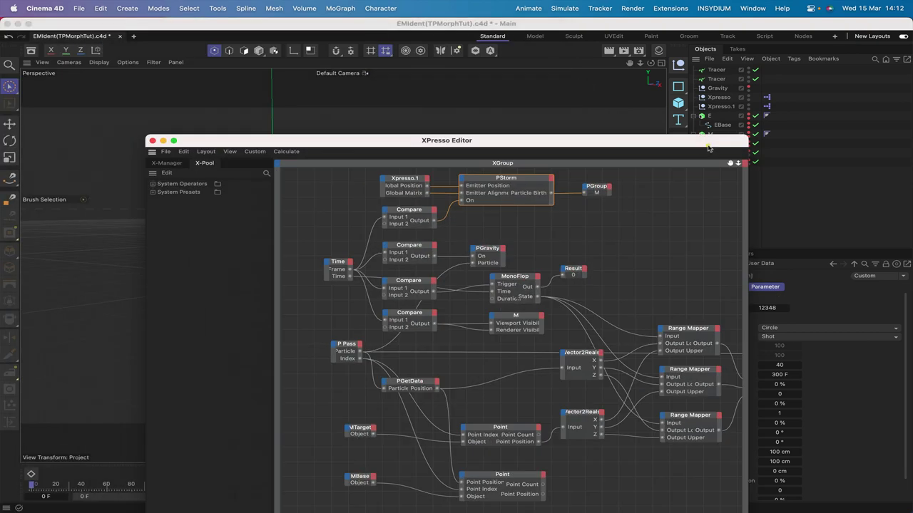
pyautogui.click(152, 140)
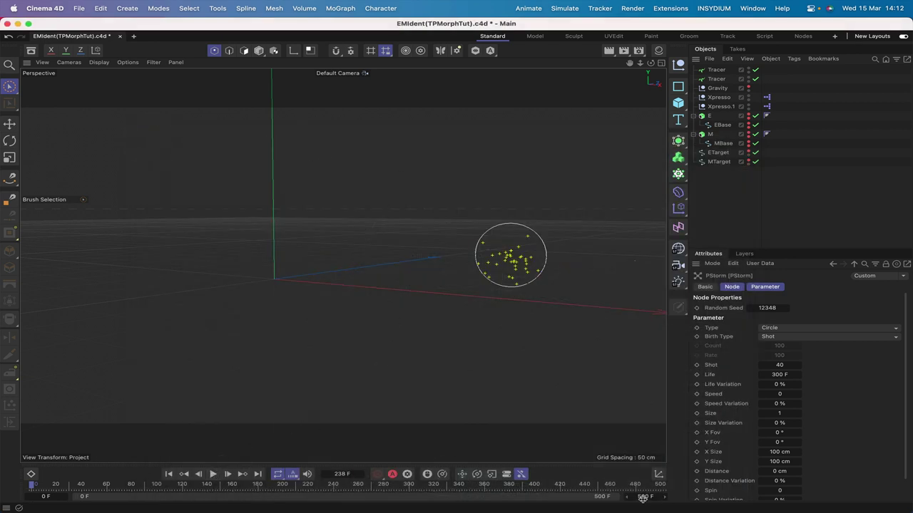
pyautogui.moveTo(642, 499); pyautogui.dragTo(643, 512)
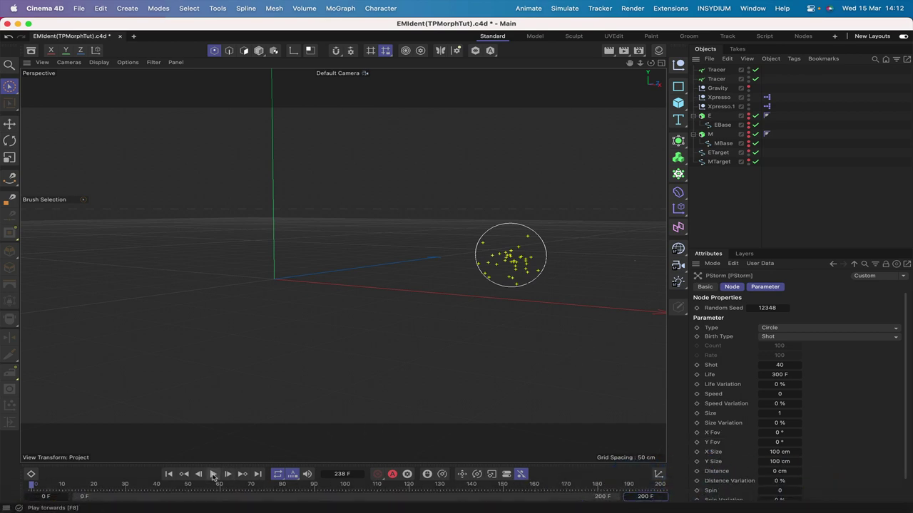
pyautogui.click(213, 475)
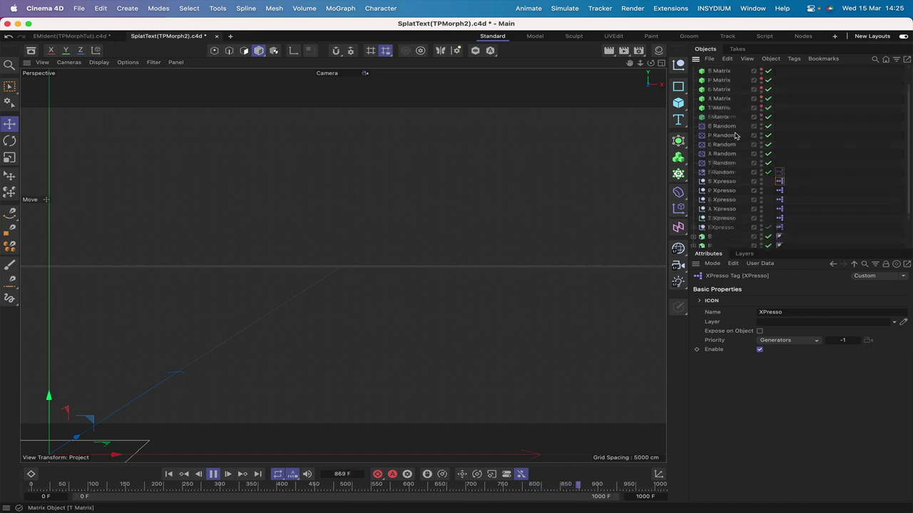
# Pause SplatText at frame 7 and scroll the Controller's attributes to its base/target splines and Gravity Settings
pyautogui.scroll(-3, 735, 136)
pyautogui.scroll(3, 728, 147)
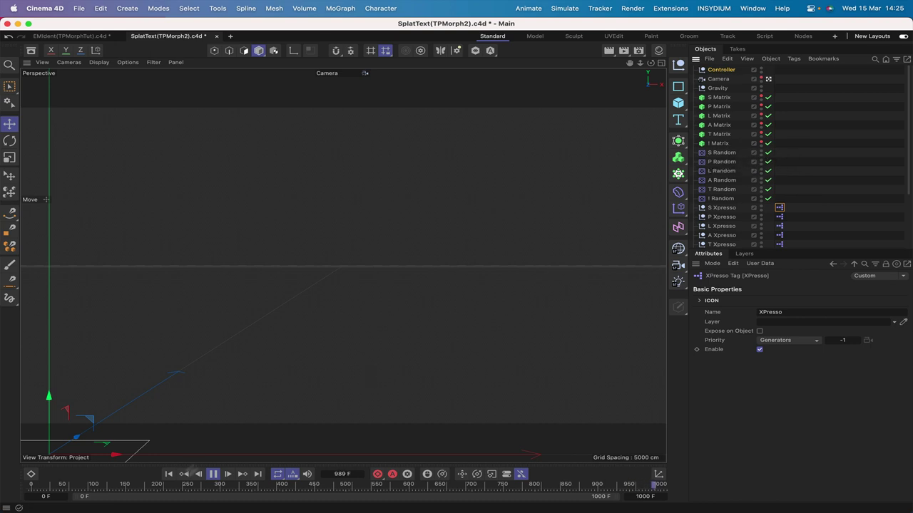
pyautogui.click(212, 475)
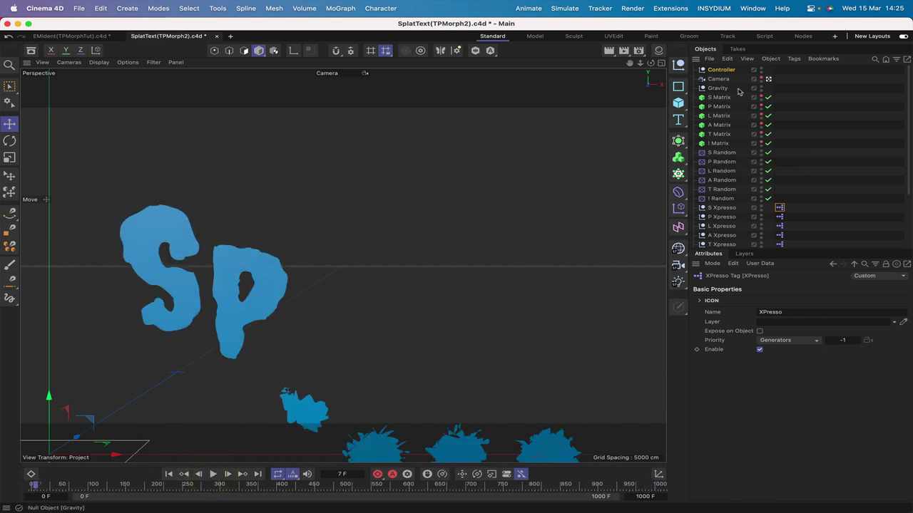
pyautogui.click(720, 70)
pyautogui.scroll(-5, 787, 366)
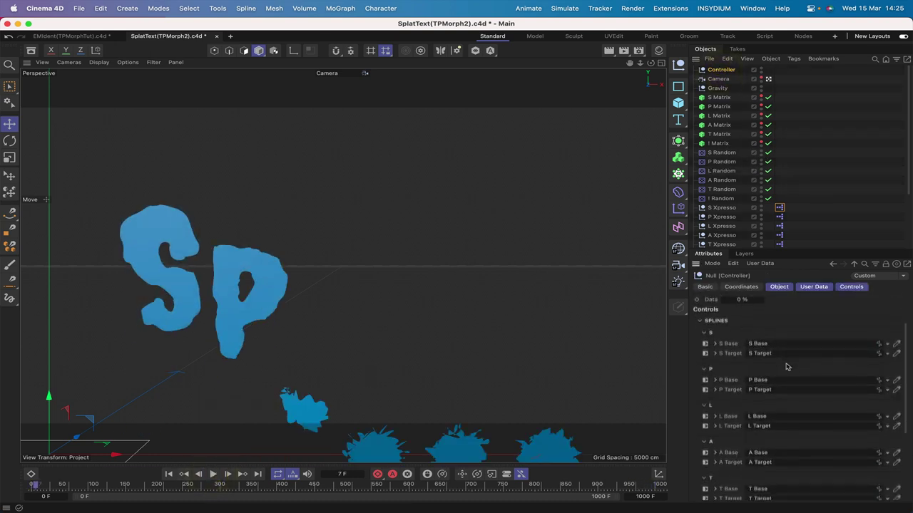
pyautogui.scroll(-2, 786, 350)
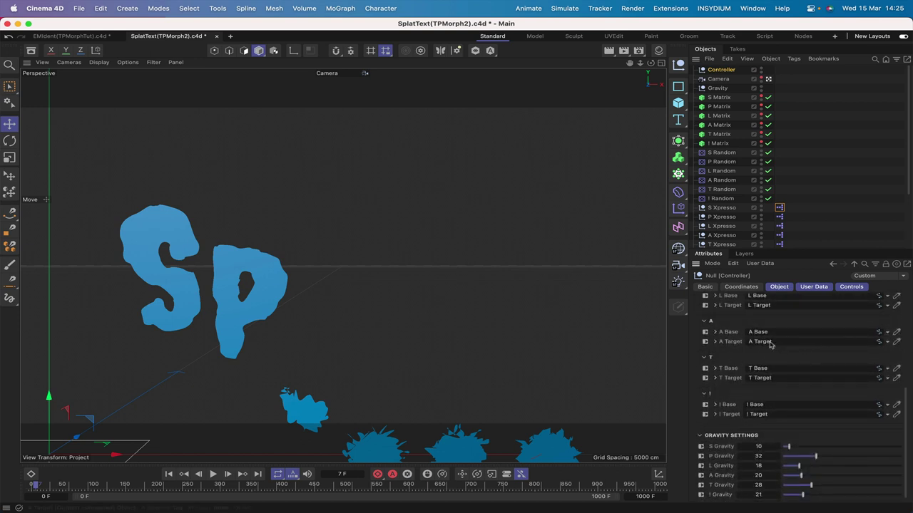
pyautogui.scroll(-1, 788, 399)
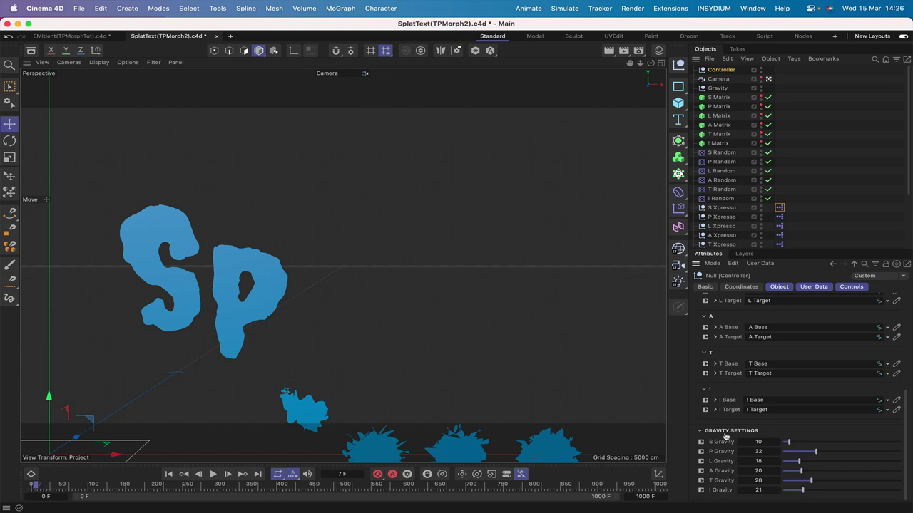
# Play SplatText from frame 0, pausing once, until the SPLAT! letters form and drip away
pyautogui.click(168, 474)
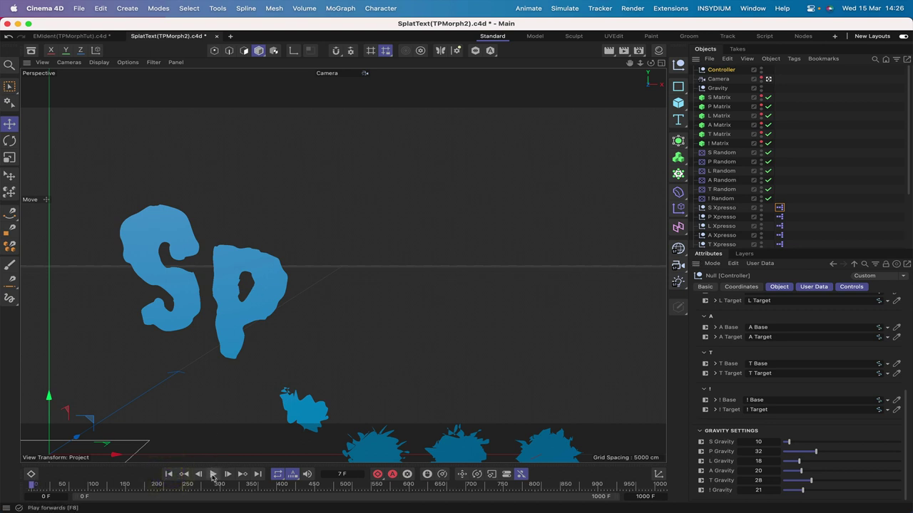
pyautogui.click(213, 475)
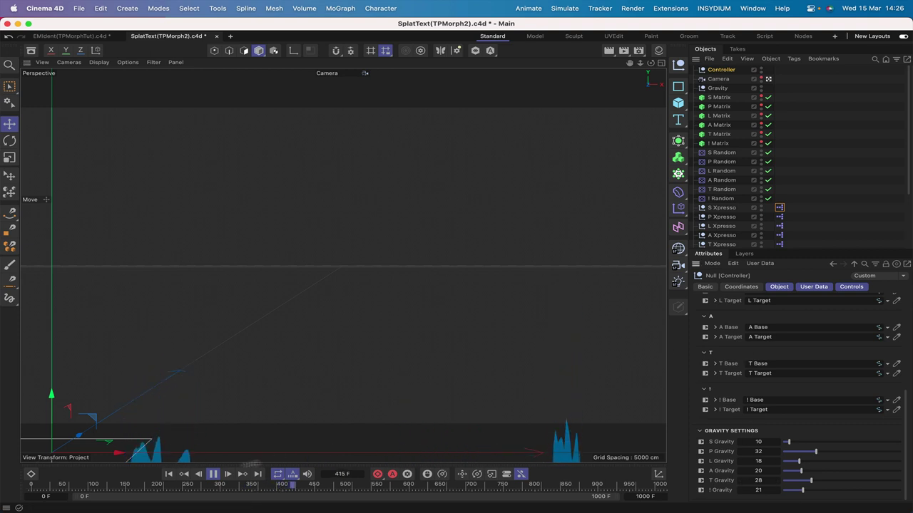
pyautogui.click(213, 474)
pyautogui.click(168, 474)
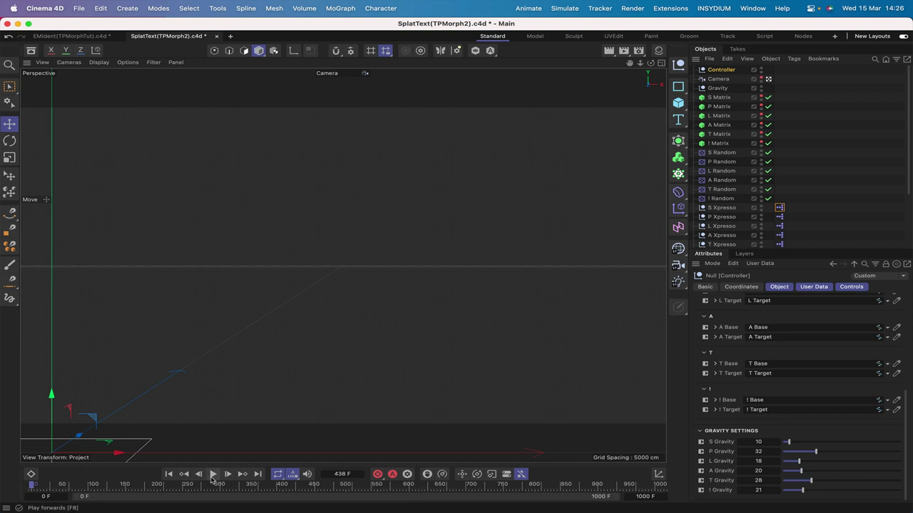
pyautogui.click(208, 478)
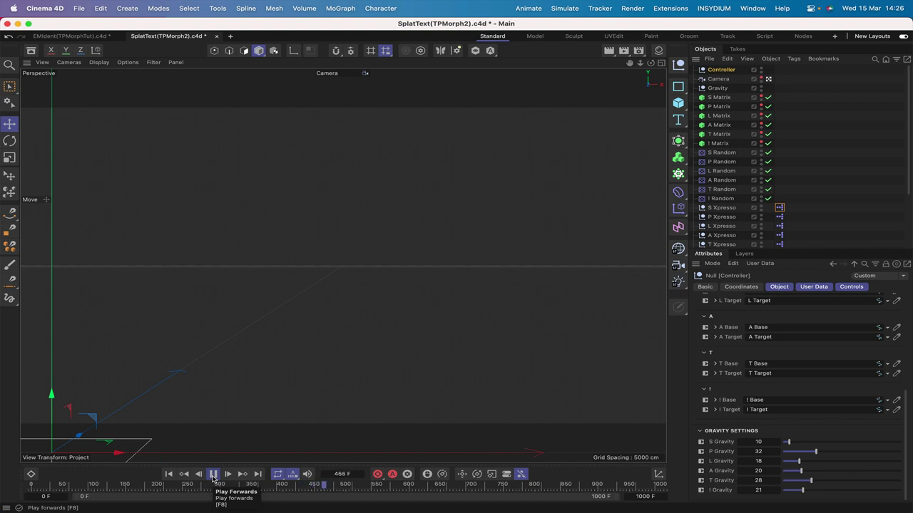
pyautogui.click(213, 475)
pyautogui.click(213, 475)
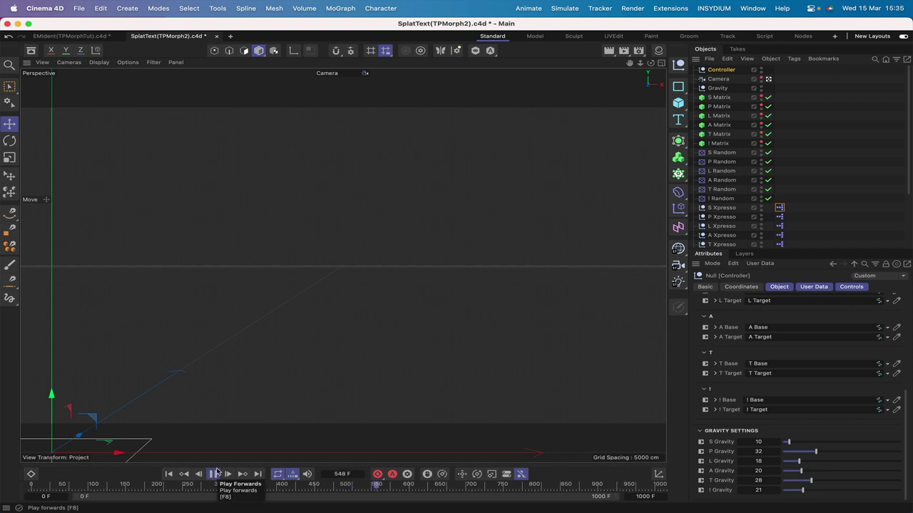